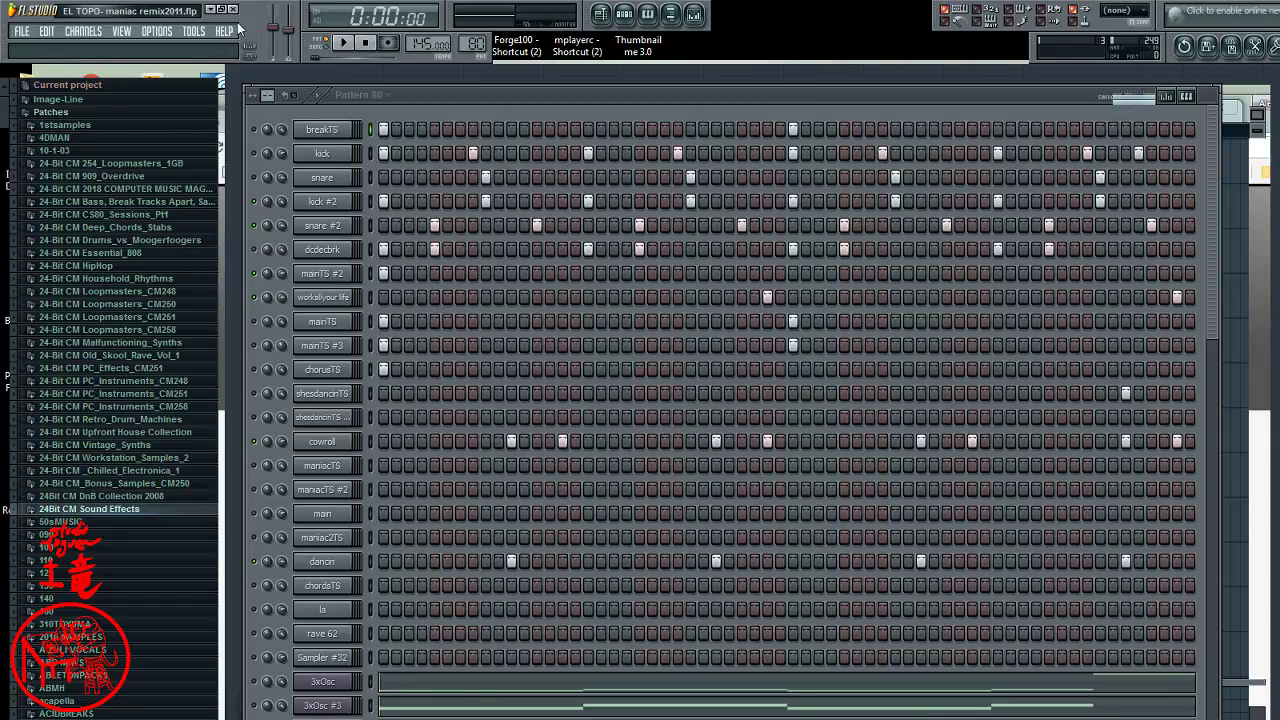
- Audition the start of Pattern 80 by repeatedly starting and stopping playback, and leave the pattern looping
{"action": "left_click", "coordinate": [229, 11]}
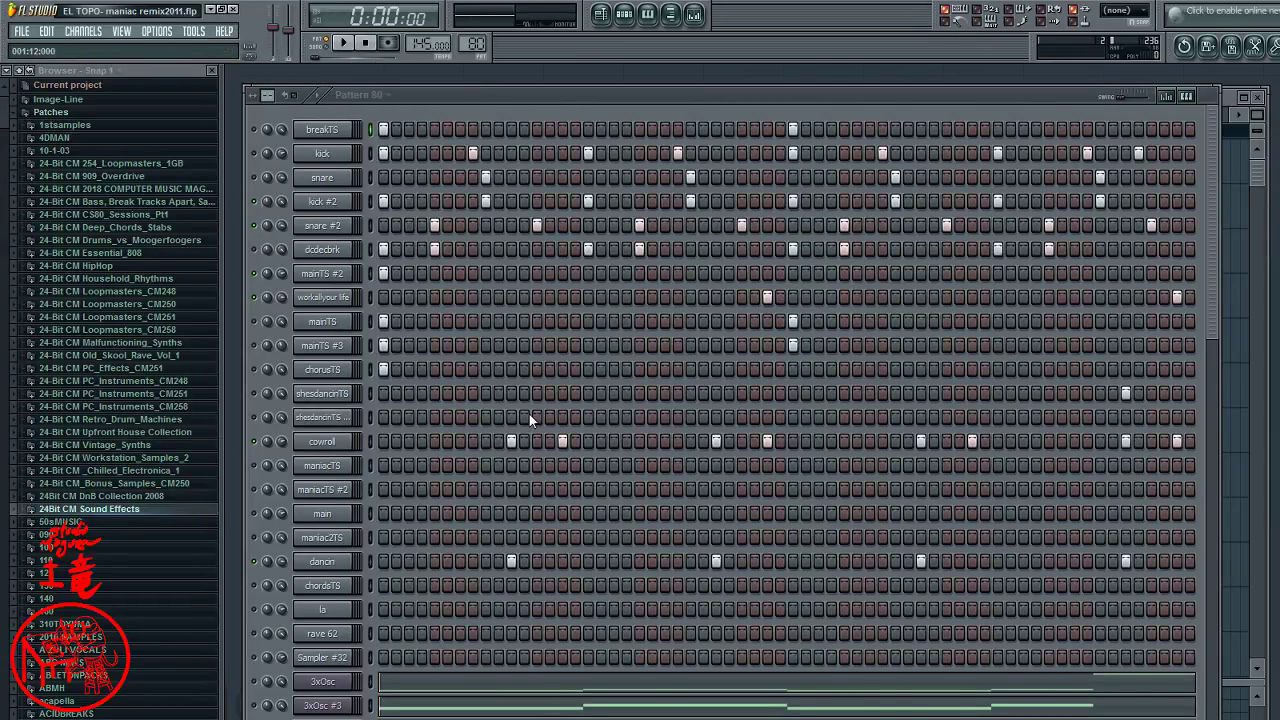
{"action": "left_click", "coordinate": [347, 46]}
{"action": "left_click", "coordinate": [366, 46]}
{"action": "left_click", "coordinate": [346, 46]}
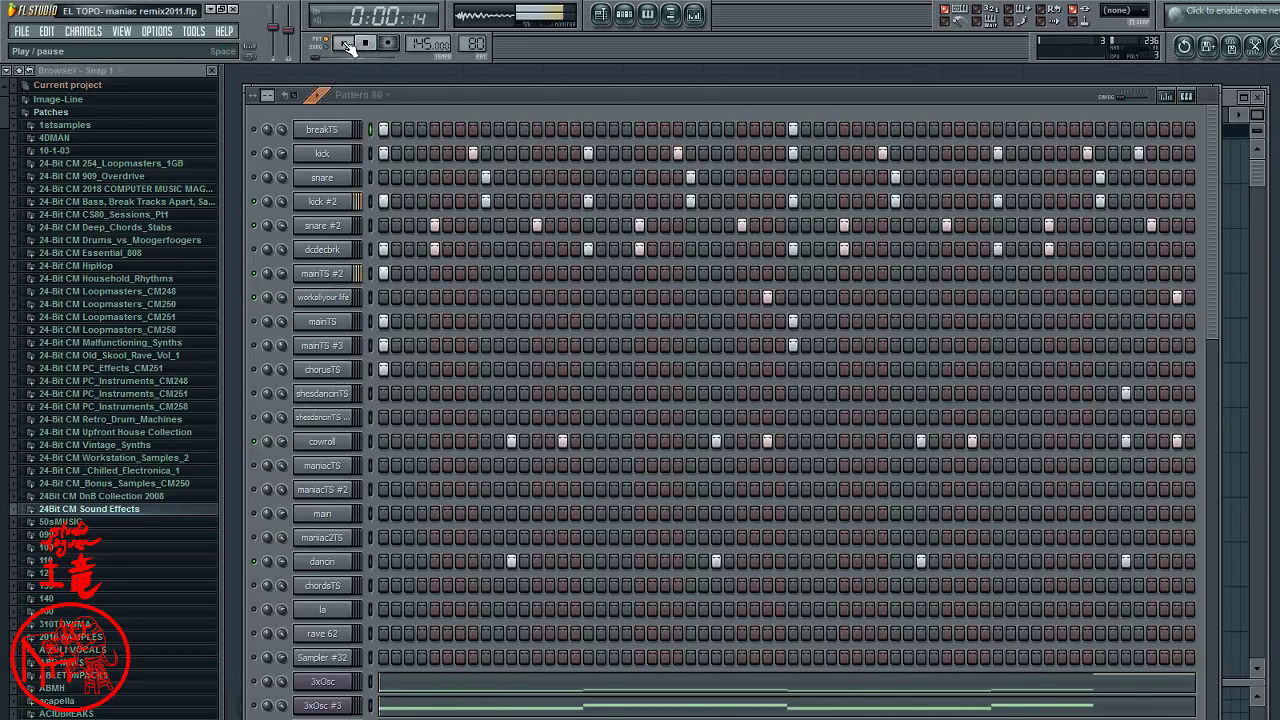
{"action": "left_click", "coordinate": [366, 46]}
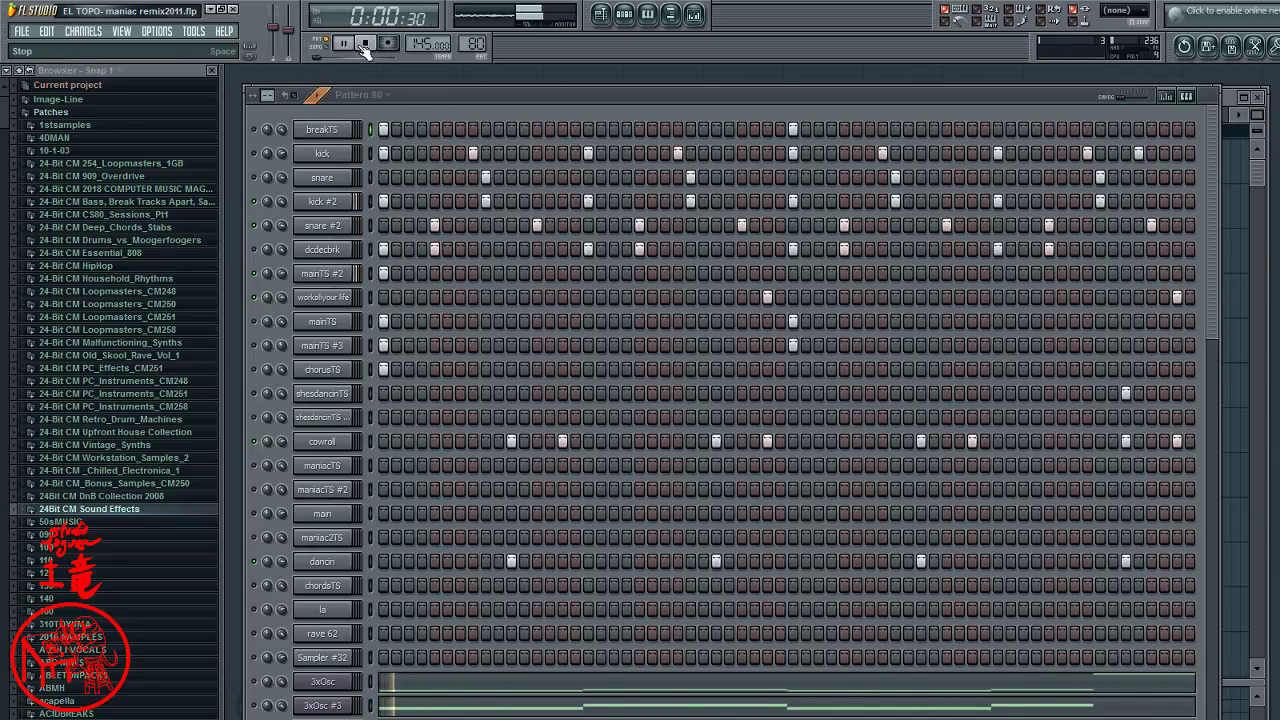
{"action": "left_click", "coordinate": [346, 46]}
{"action": "left_click", "coordinate": [366, 46]}
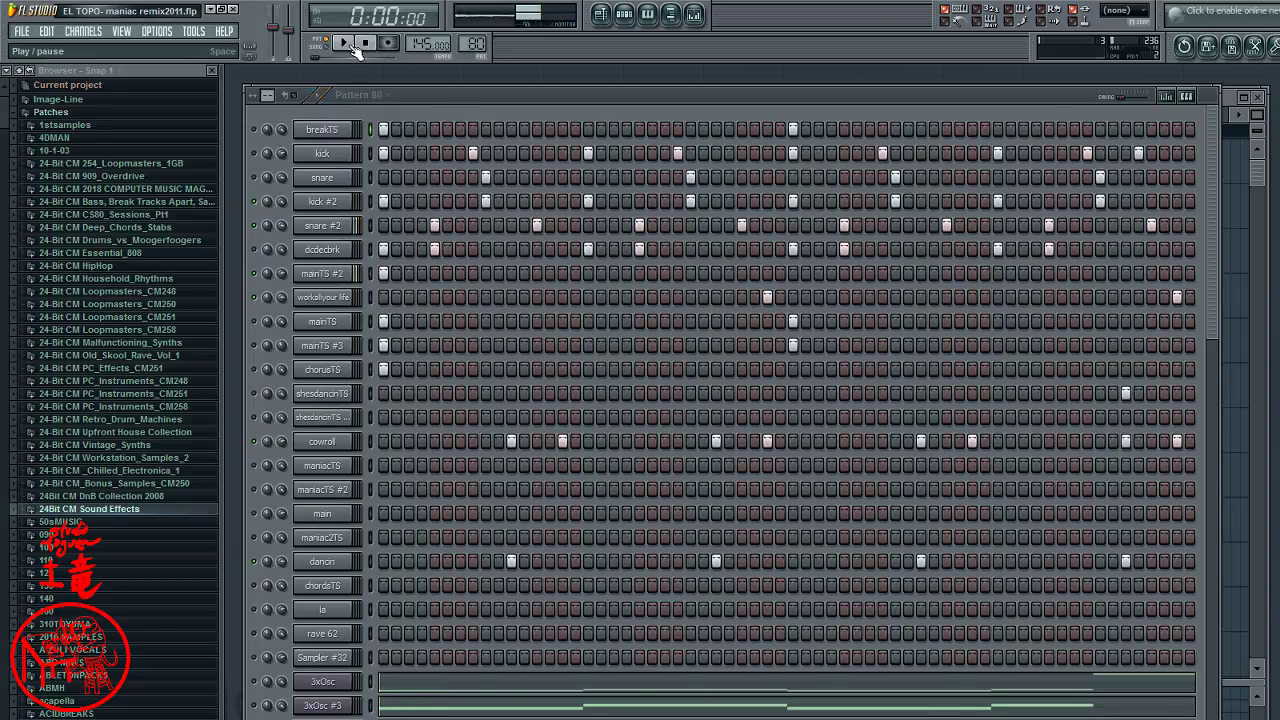
{"action": "left_click", "coordinate": [346, 46]}
{"action": "left_click", "coordinate": [366, 46]}
{"action": "left_click", "coordinate": [346, 46]}
{"action": "left_click", "coordinate": [366, 46]}
{"action": "left_click", "coordinate": [346, 46]}
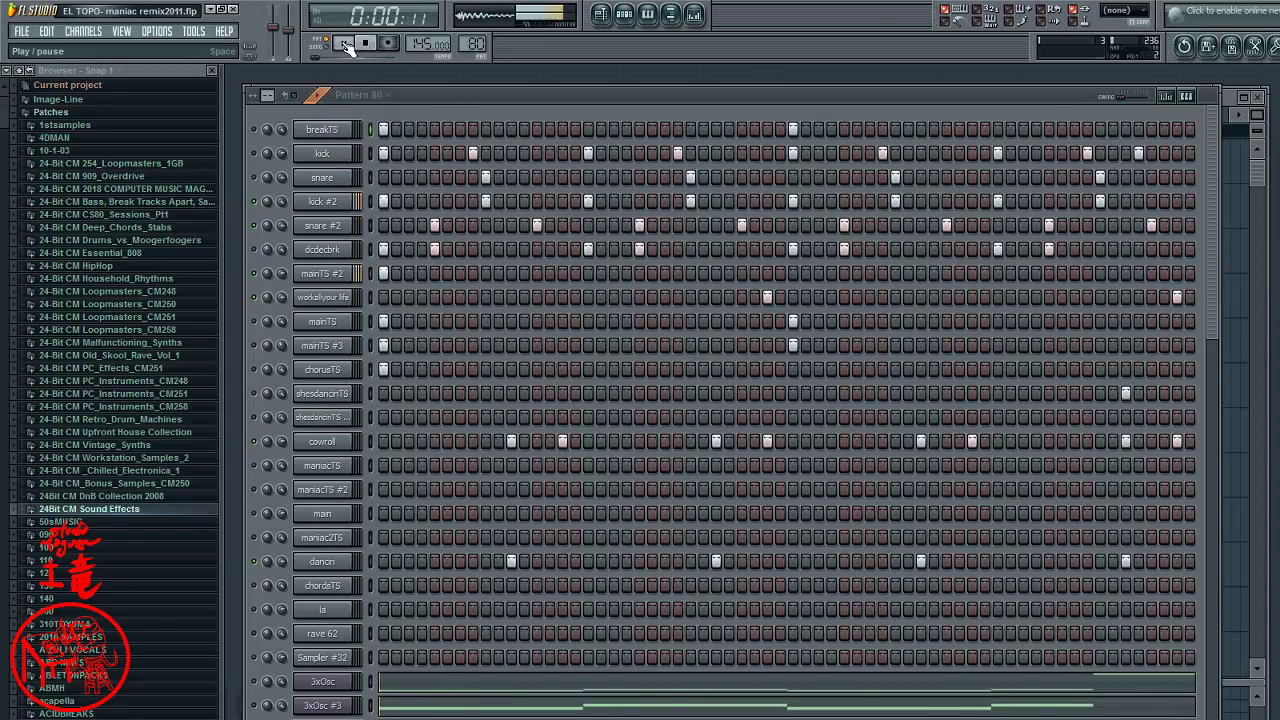
{"action": "left_click", "coordinate": [366, 46]}
{"action": "left_click", "coordinate": [346, 46]}
{"action": "left_click", "coordinate": [366, 46]}
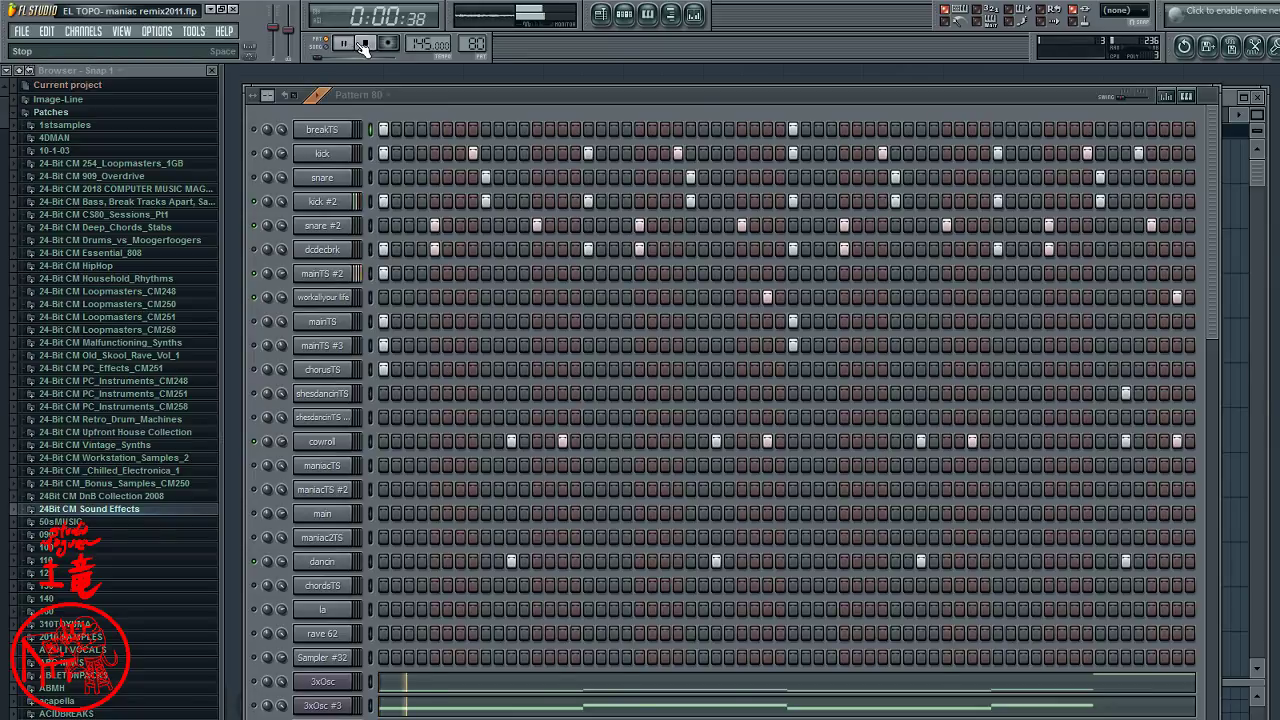
{"action": "left_click", "coordinate": [346, 46]}
{"action": "left_click", "coordinate": [366, 46]}
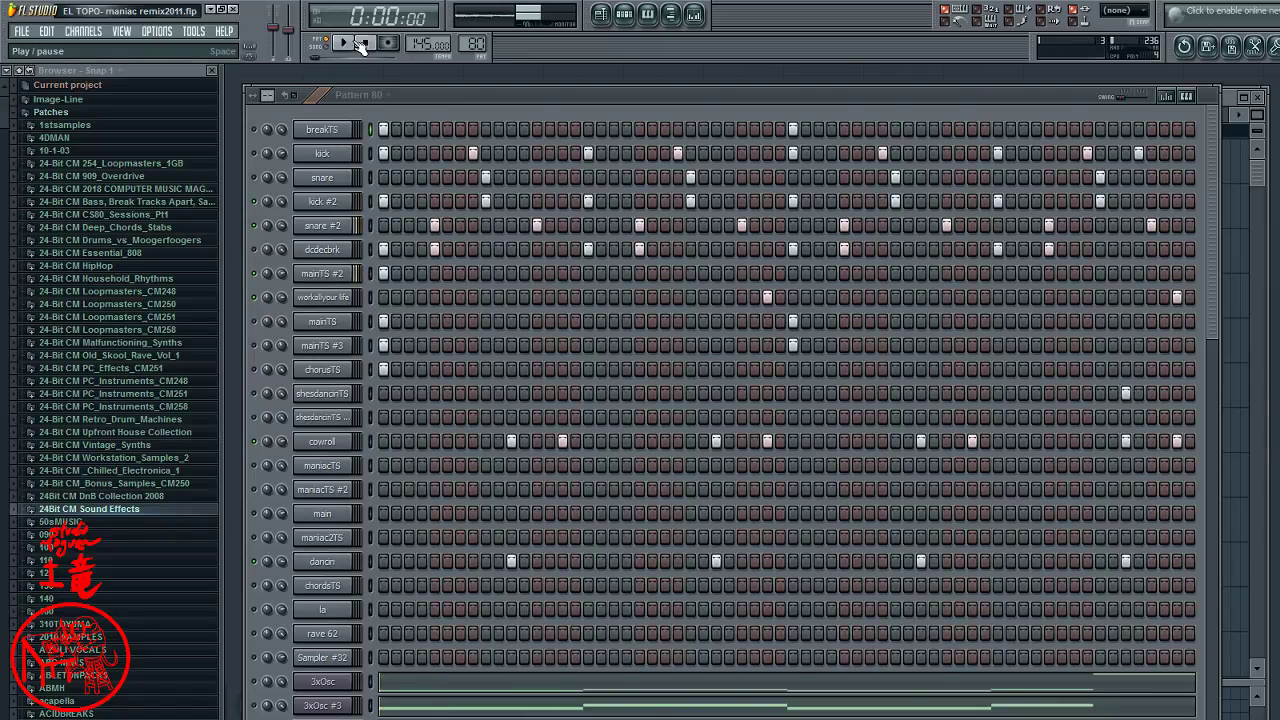
{"action": "left_click", "coordinate": [346, 46]}
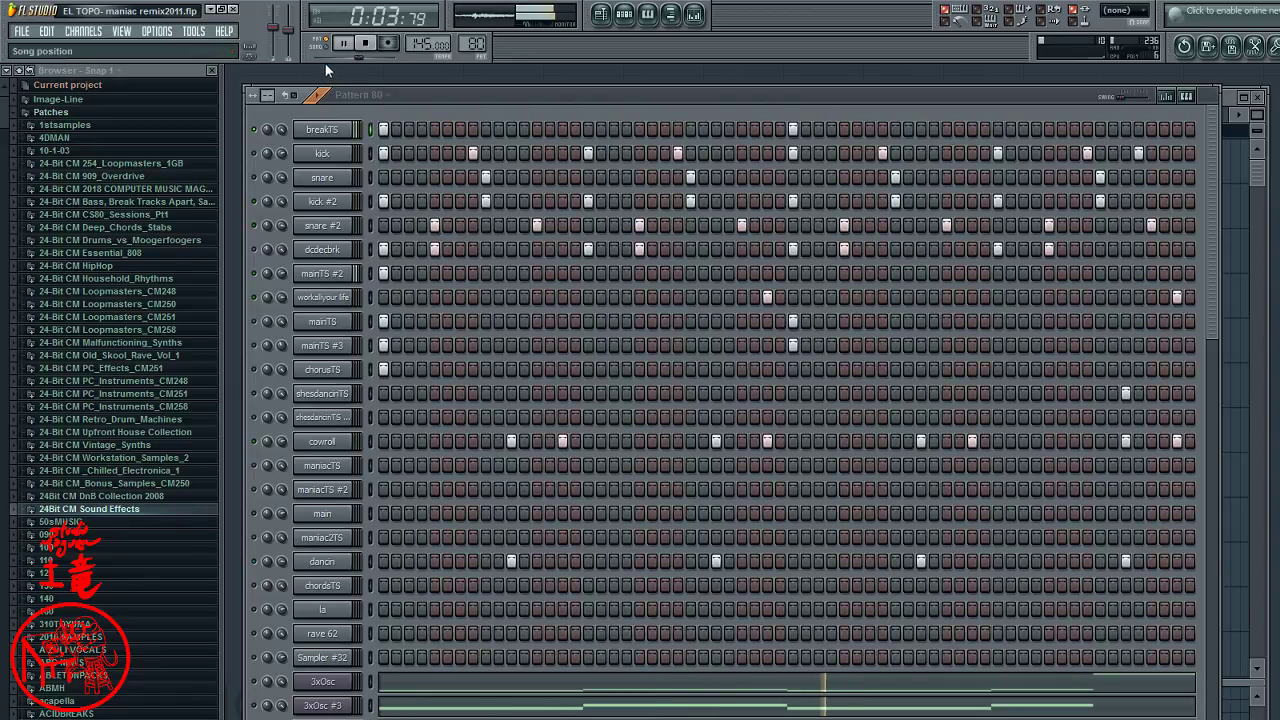
{"action": "left_click", "coordinate": [372, 46]}
{"action": "left_click", "coordinate": [346, 46]}
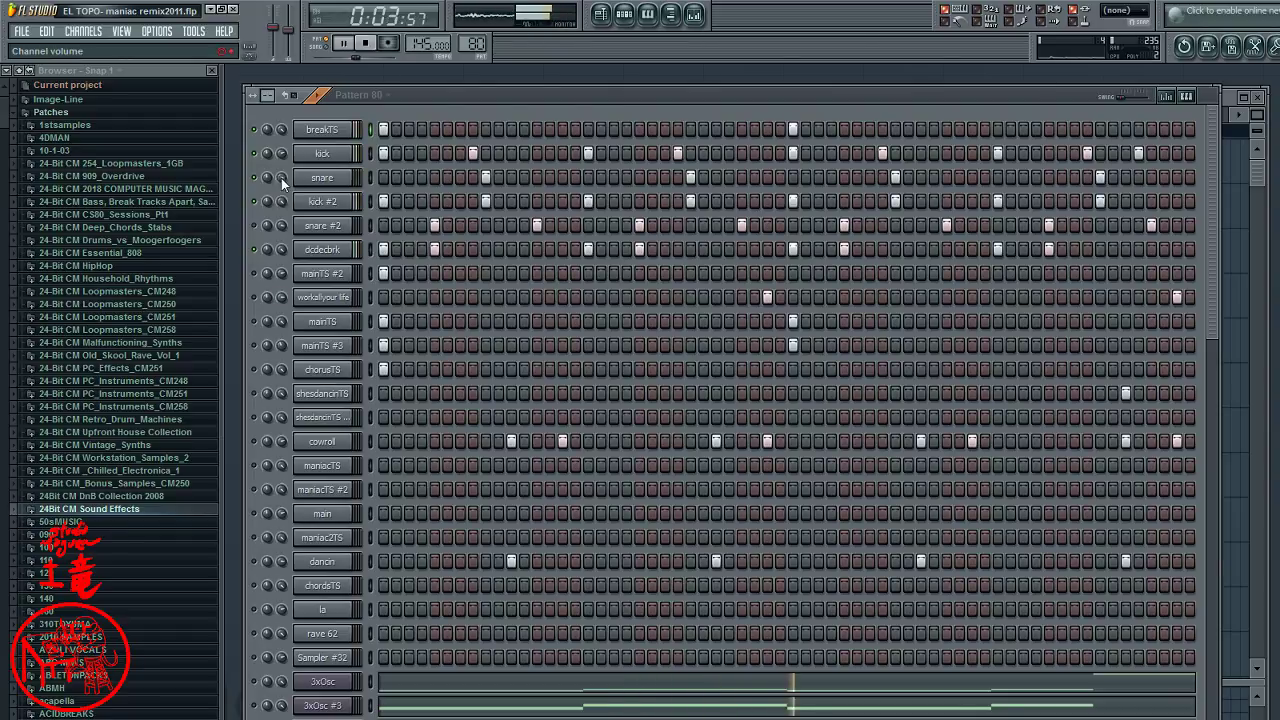
- Adjust the volumes of the kick, mainTS #3 and mainTS channels, and unmute both mainTS and mainTS #3
{"action": "mouse_move", "coordinate": [281, 153]}
{"action": "left_mouse_down"}
{"action": "mouse_move", "coordinate": [281, 140]}
{"action": "mouse_move", "coordinate": [284, 153]}
{"action": "left_mouse_up"}
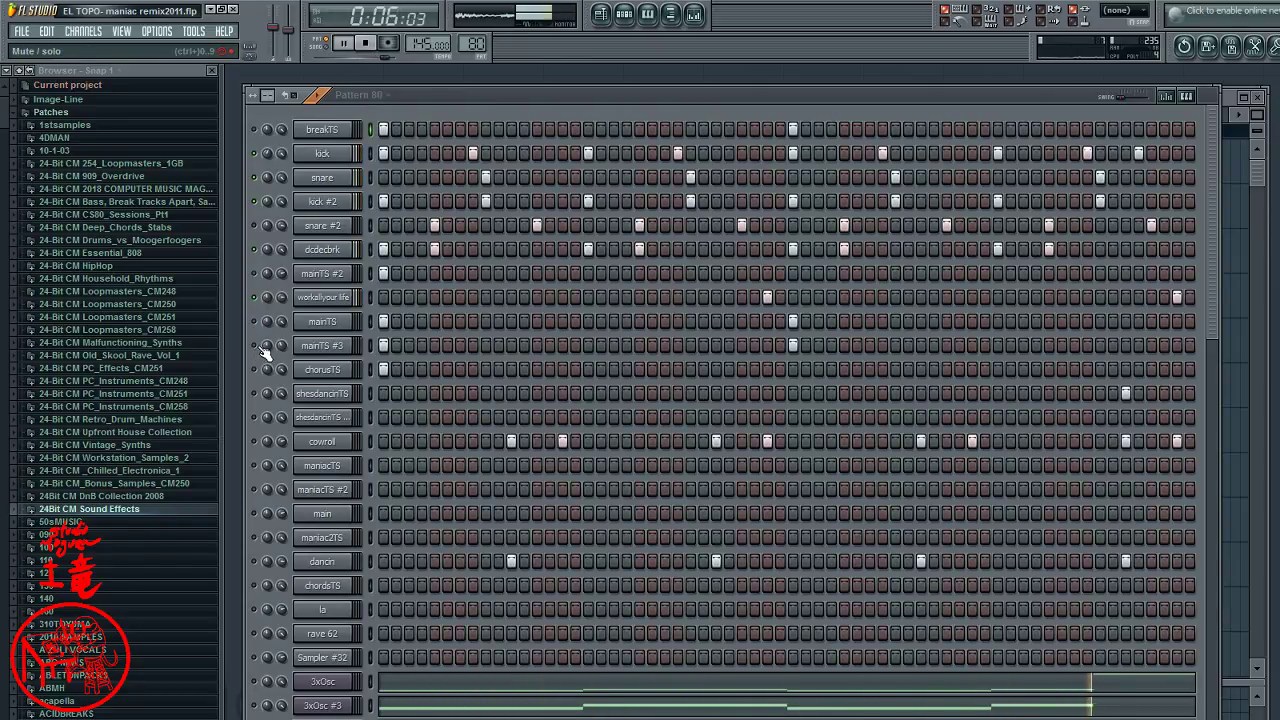
{"action": "left_click_drag", "start_coordinate": [278, 344], "coordinate": [278, 394]}
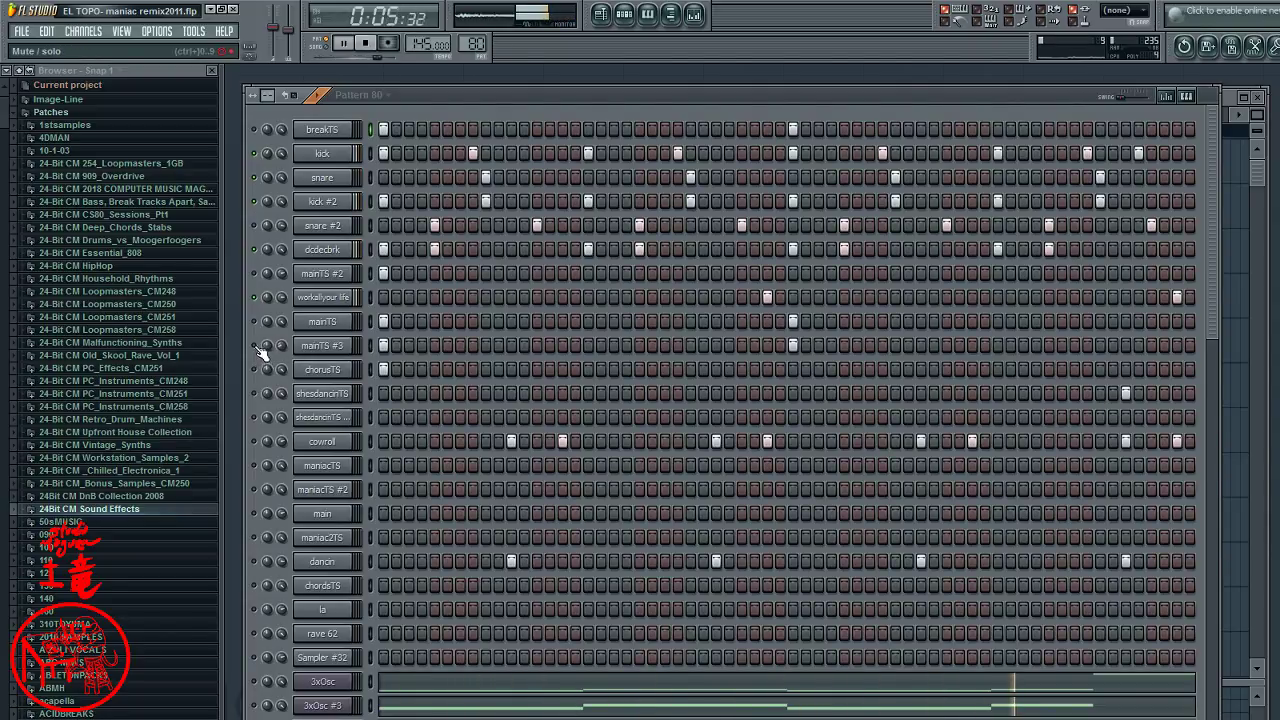
{"action": "left_click_drag", "start_coordinate": [279, 347], "coordinate": [279, 347]}
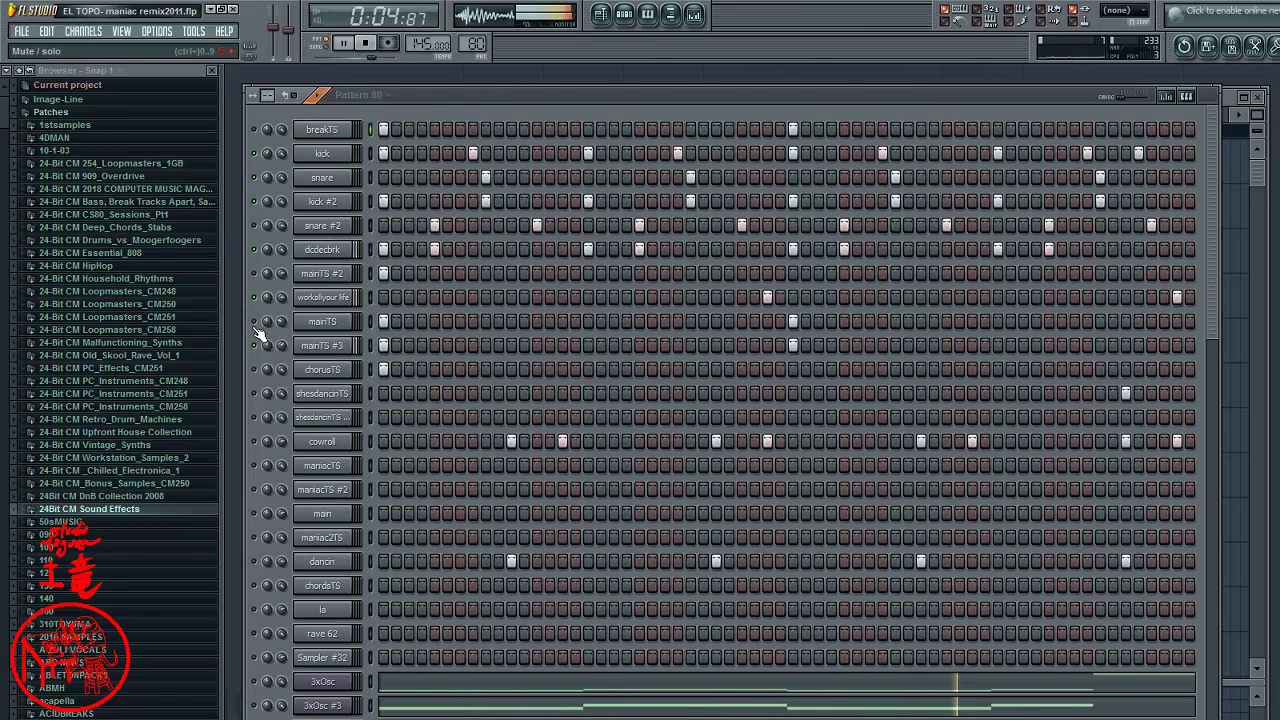
{"action": "left_click_drag", "start_coordinate": [283, 322], "coordinate": [283, 345]}
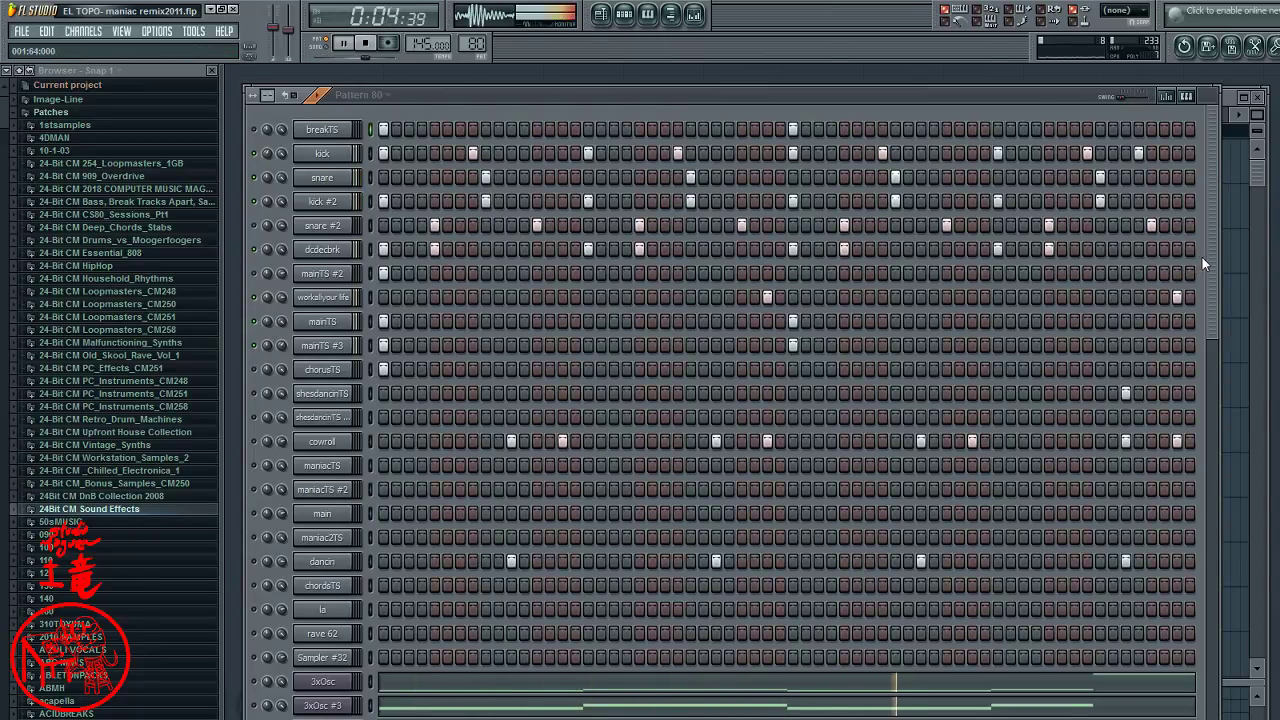
- Turn on Normalize for the cowroll channel's sample and close its channel settings
{"action": "left_click_drag", "start_coordinate": [1203, 262], "coordinate": [1191, 425]}
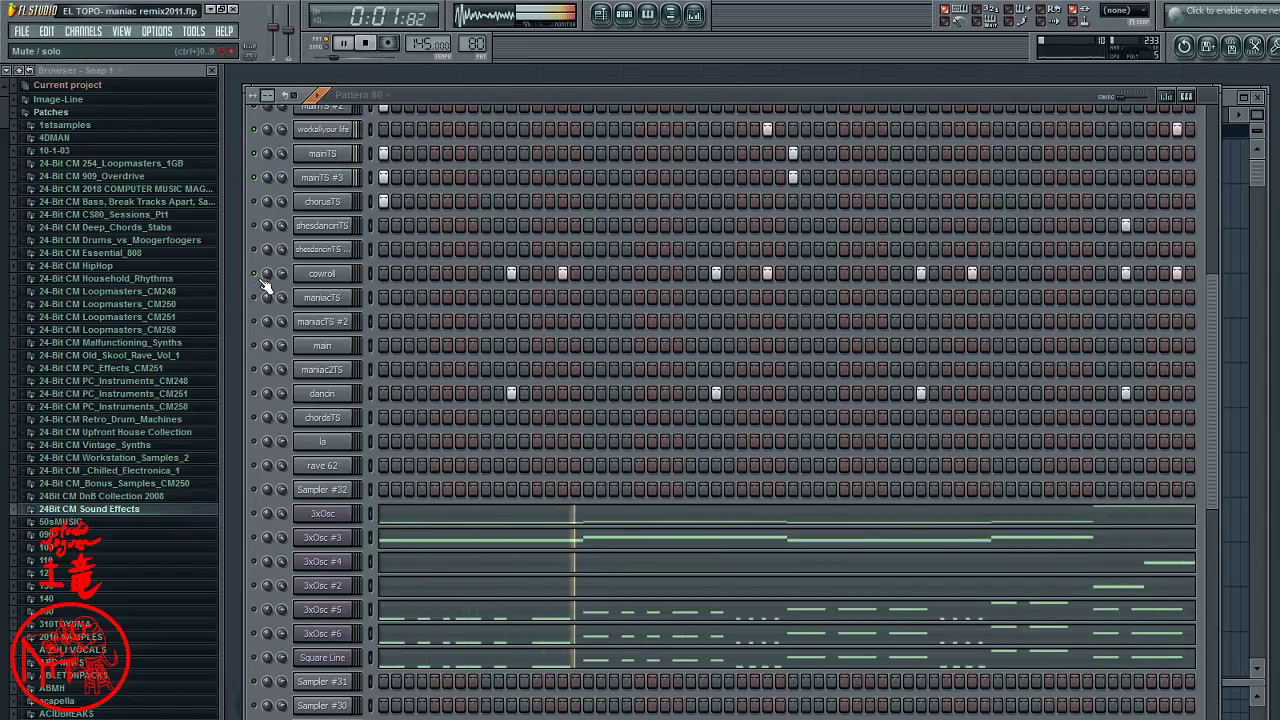
{"action": "left_click", "coordinate": [320, 274]}
{"action": "left_click", "coordinate": [746, 598]}
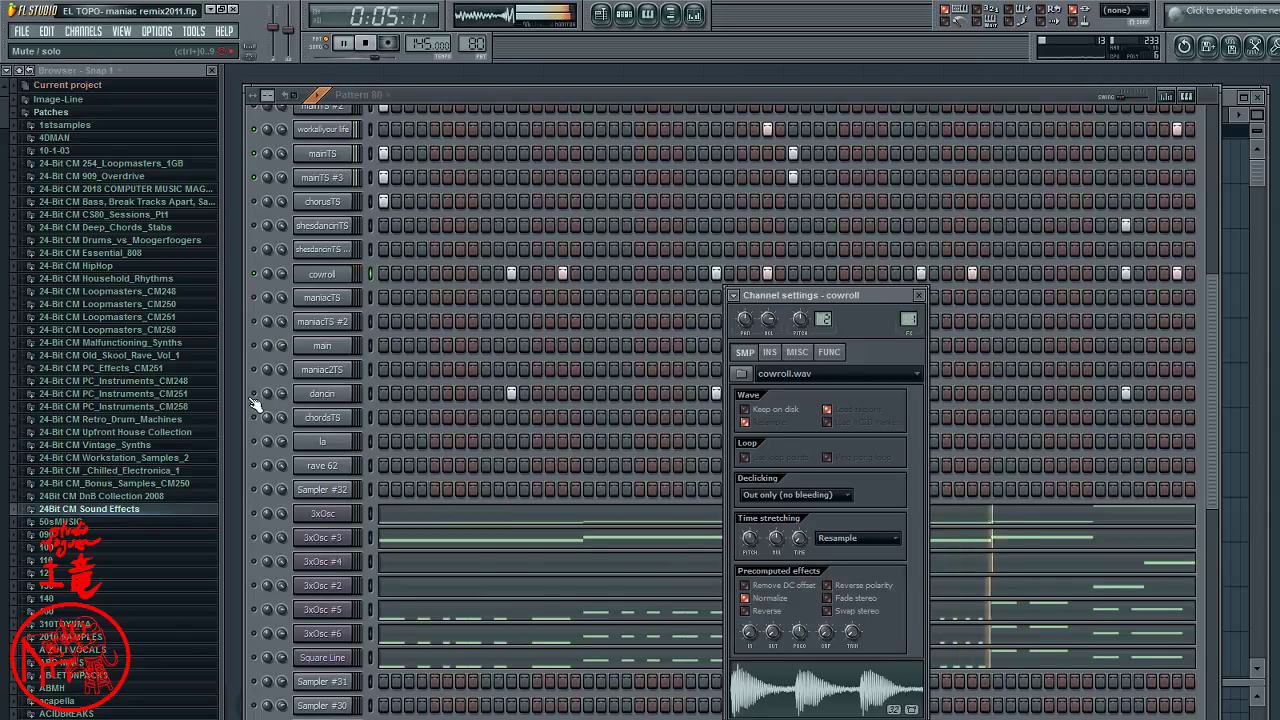
{"action": "key", "text": "Escape"}
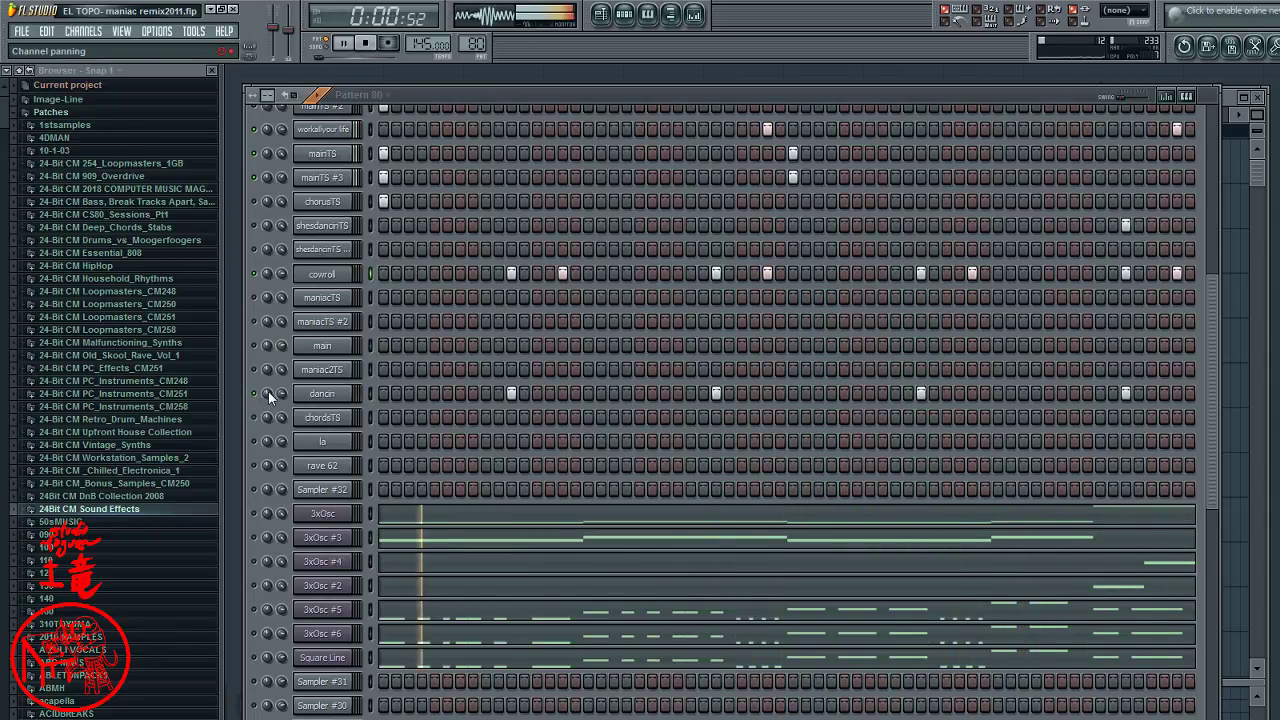
- Turn on Normalize for the dancin channel's sample and close its channel settings
{"action": "left_click", "coordinate": [302, 396]}
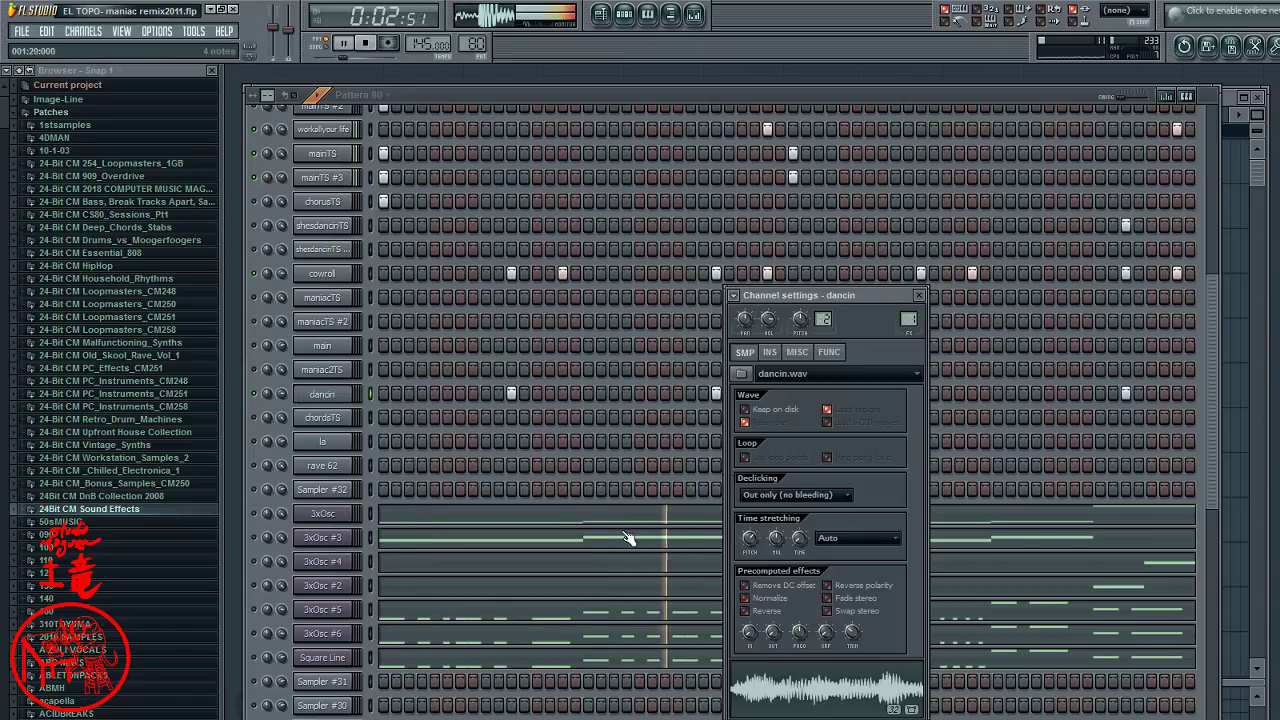
{"action": "left_click", "coordinate": [755, 605]}
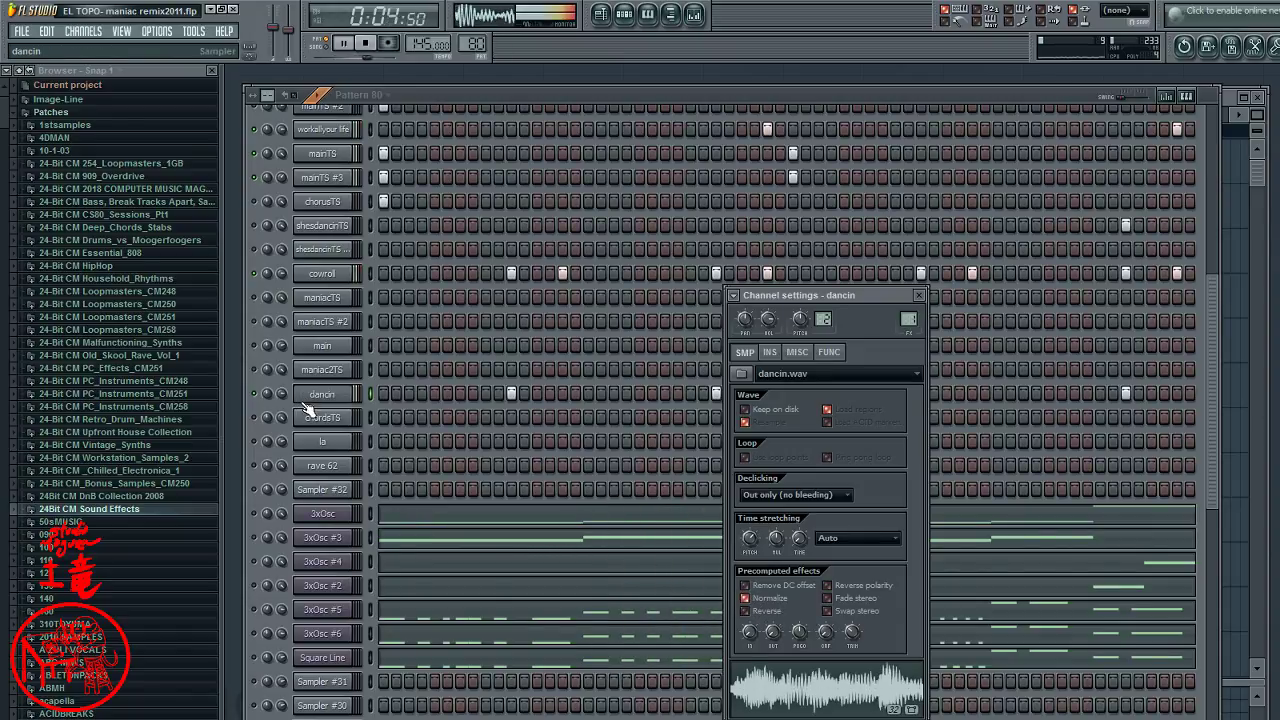
{"action": "key", "text": "Escape"}
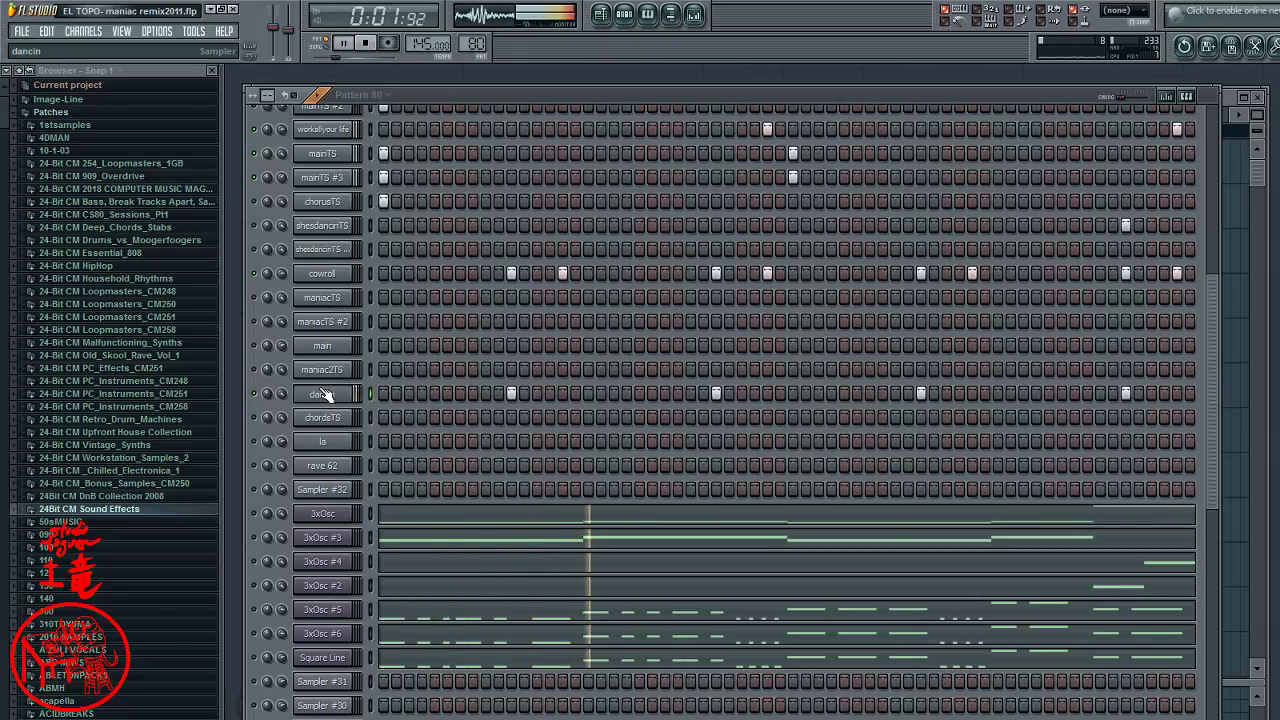
- Try shifting the dancin channel's steps one position earlier, and move them back
{"action": "scroll", "coordinate": [322, 395], "scroll_direction": "up", "scroll_amount": 3}
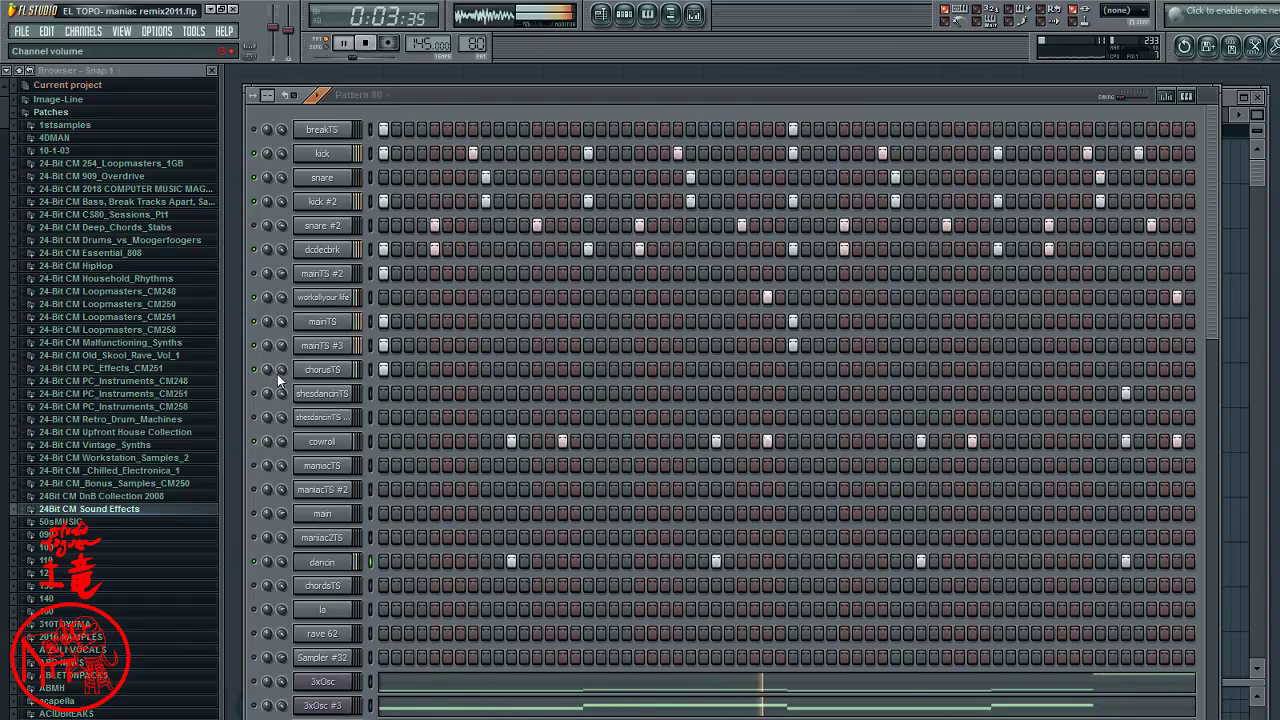
{"action": "key", "text": "shift+Left"}
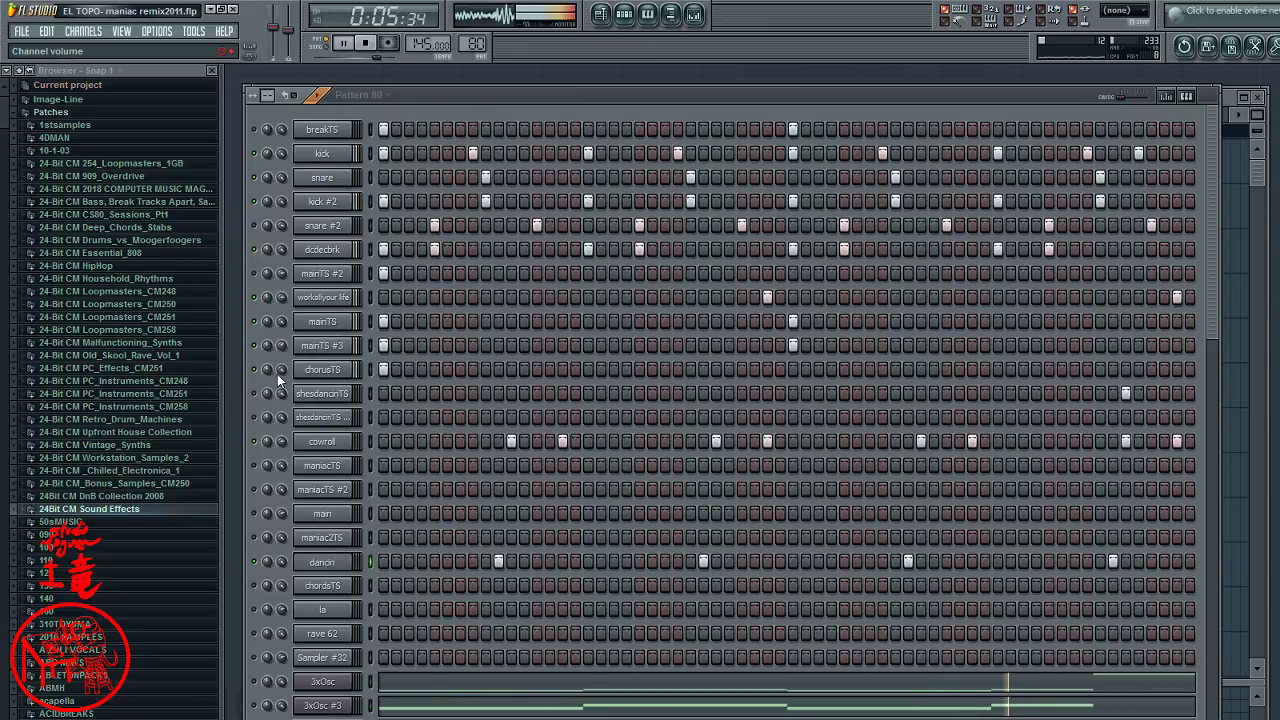
{"action": "key", "text": "shift+Right"}
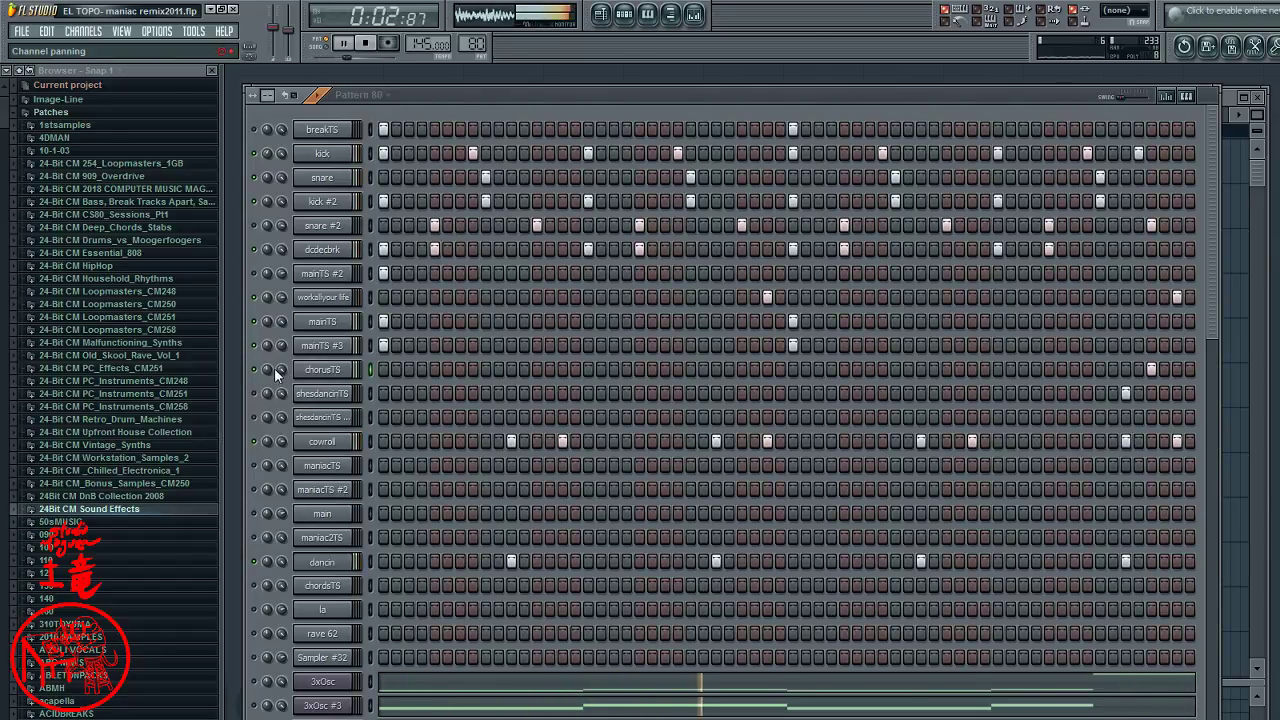
- Turn on Normalize for the chorusTS channel's sample and check its miscellaneous channel settings
{"action": "left_click", "coordinate": [323, 372]}
{"action": "left_click", "coordinate": [745, 600]}
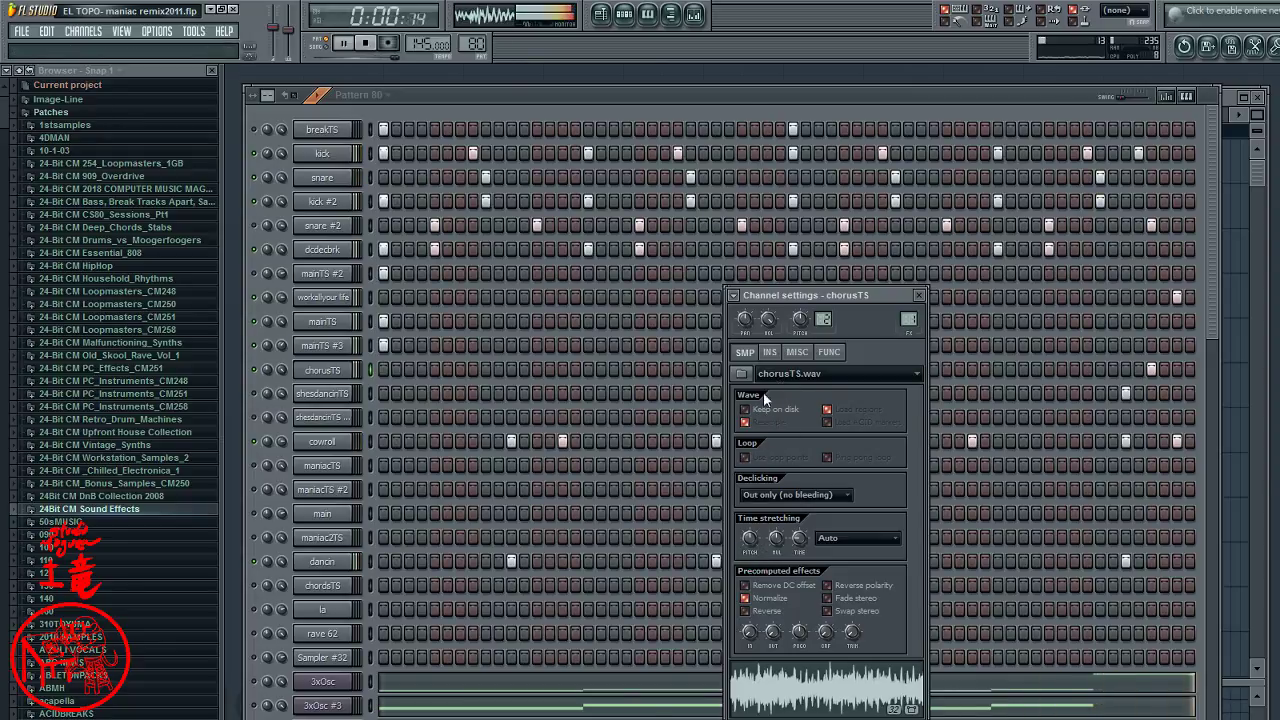
{"action": "left_click", "coordinate": [797, 353]}
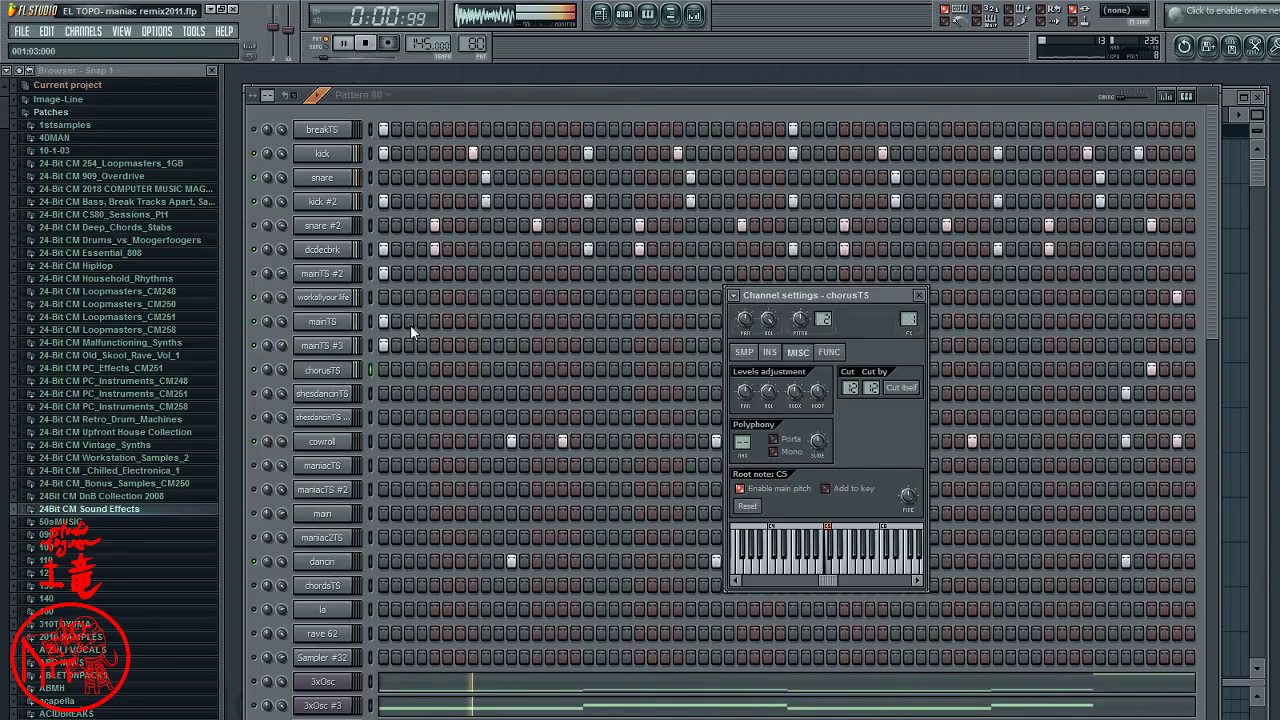
{"action": "left_click", "coordinate": [566, 98]}
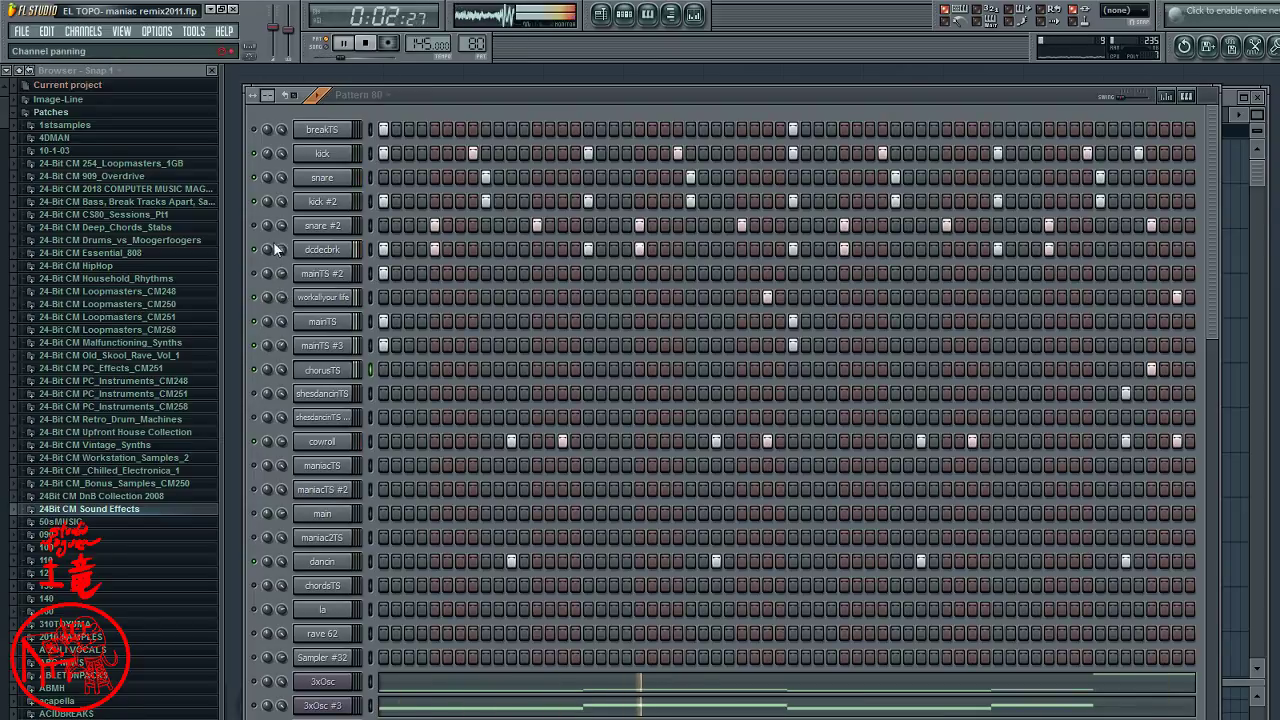
- Unmute the first 3xOsc channel and adjust its volume while the pattern plays
{"action": "scroll", "coordinate": [384, 370], "scroll_direction": "down", "scroll_amount": 6}
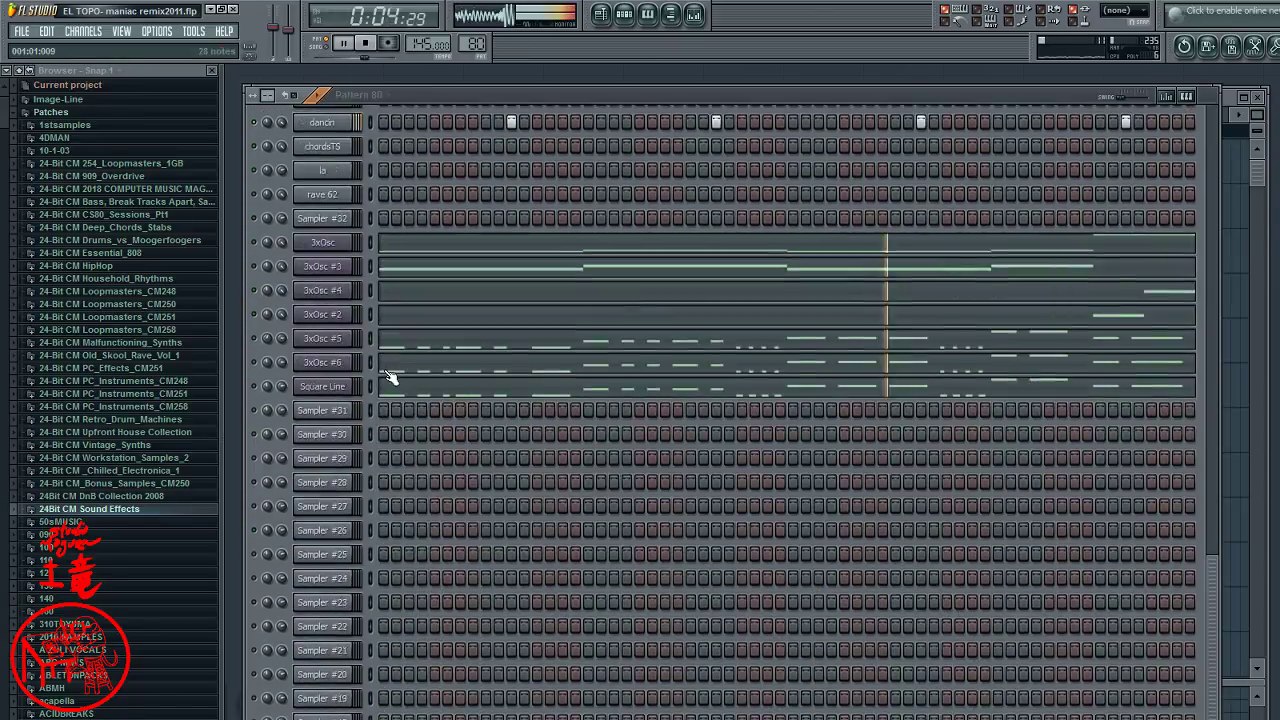
{"action": "scroll", "coordinate": [388, 372], "scroll_direction": "up", "scroll_amount": 3}
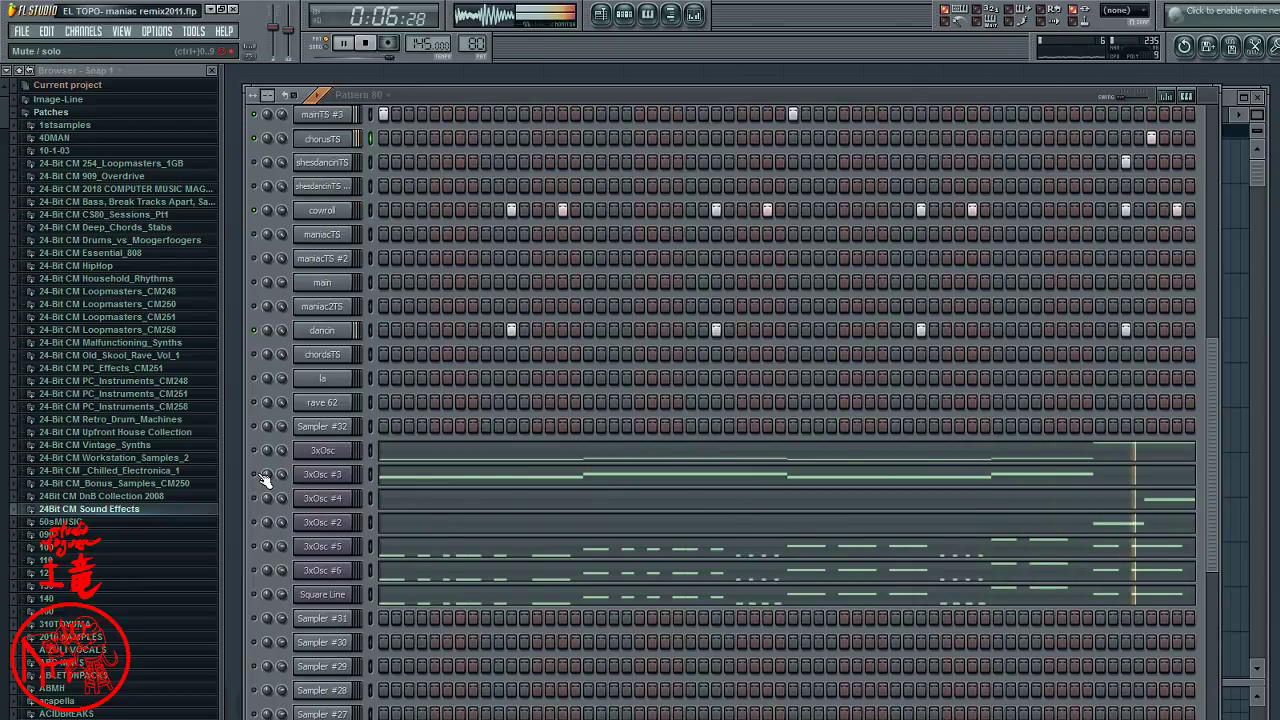
{"action": "scroll", "coordinate": [264, 479], "scroll_direction": "up", "scroll_amount": 1}
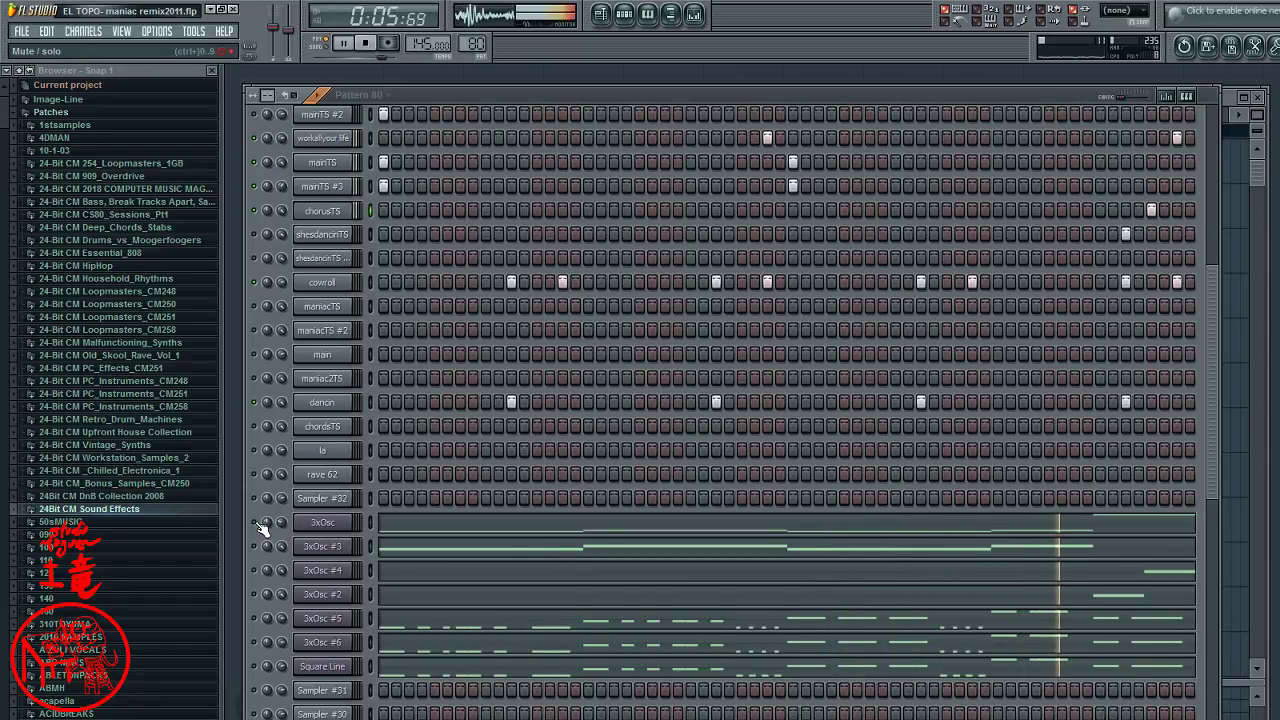
{"action": "mouse_move", "coordinate": [283, 522]}
{"action": "left_mouse_down"}
{"action": "mouse_move", "coordinate": [283, 560]}
{"action": "mouse_move", "coordinate": [283, 491]}
{"action": "mouse_move", "coordinate": [283, 519]}
{"action": "left_mouse_up"}
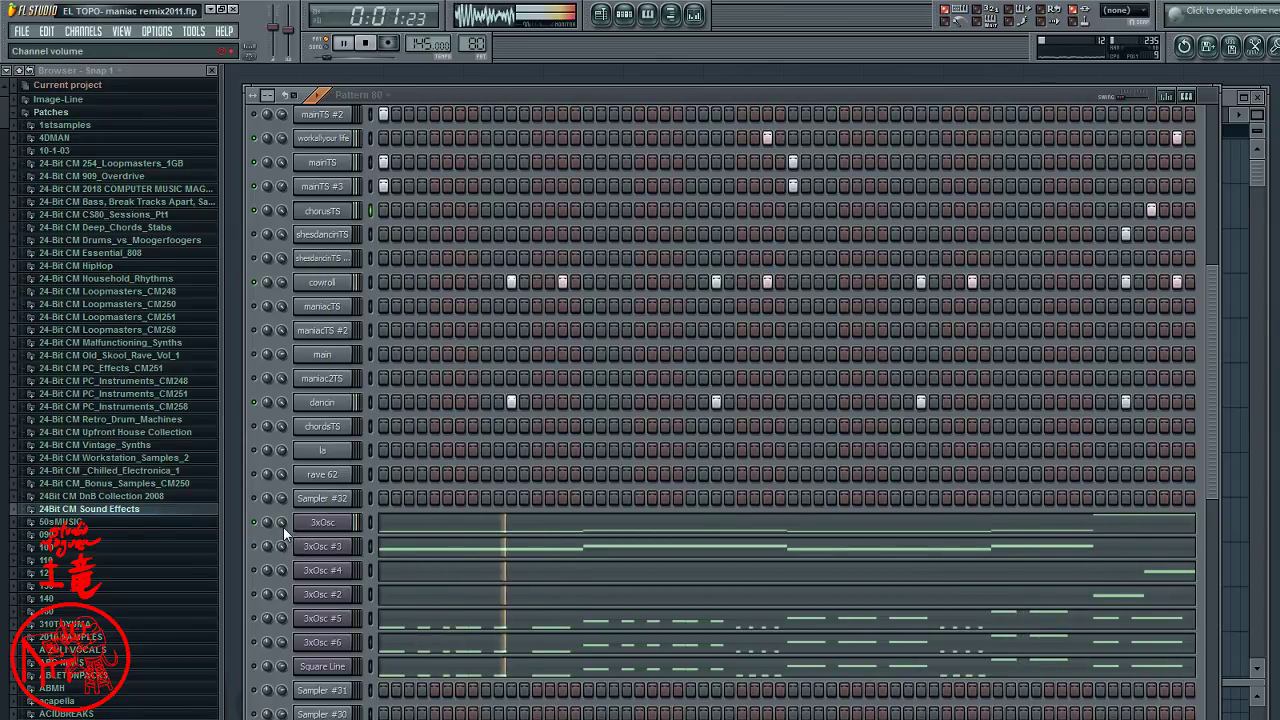
- Mute the mainTS, mainTS #3 and chorusTS channels and unmute shesdancinTS while the pattern plays
{"action": "scroll", "coordinate": [287, 530], "scroll_direction": "up", "scroll_amount": 3}
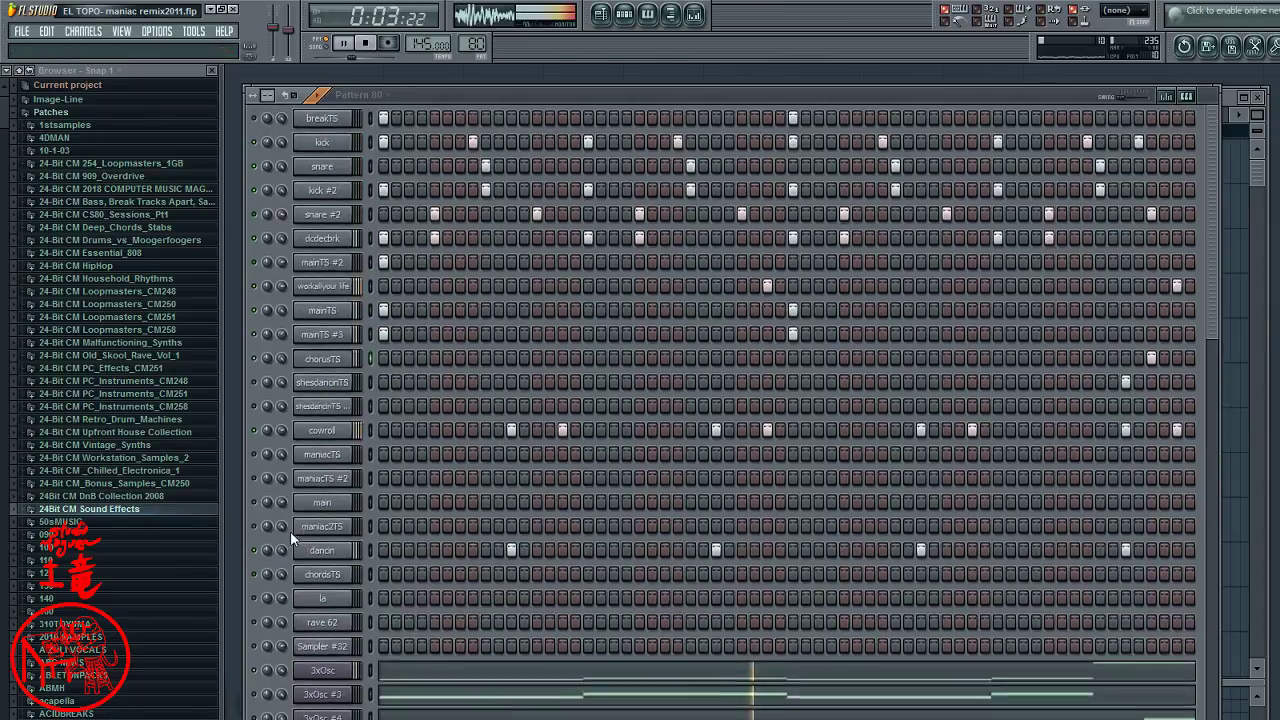
{"action": "scroll", "coordinate": [290, 531], "scroll_direction": "up", "scroll_amount": 1}
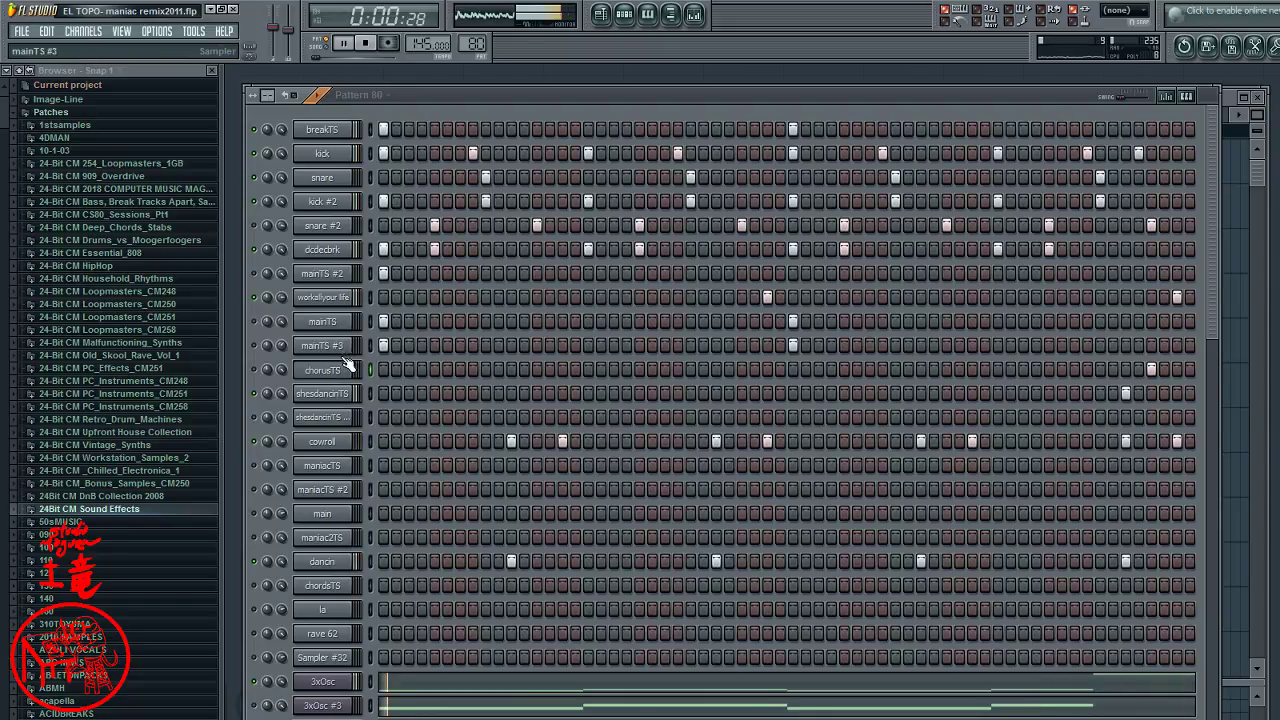
{"action": "scroll", "coordinate": [340, 347], "scroll_direction": "down", "scroll_amount": 3}
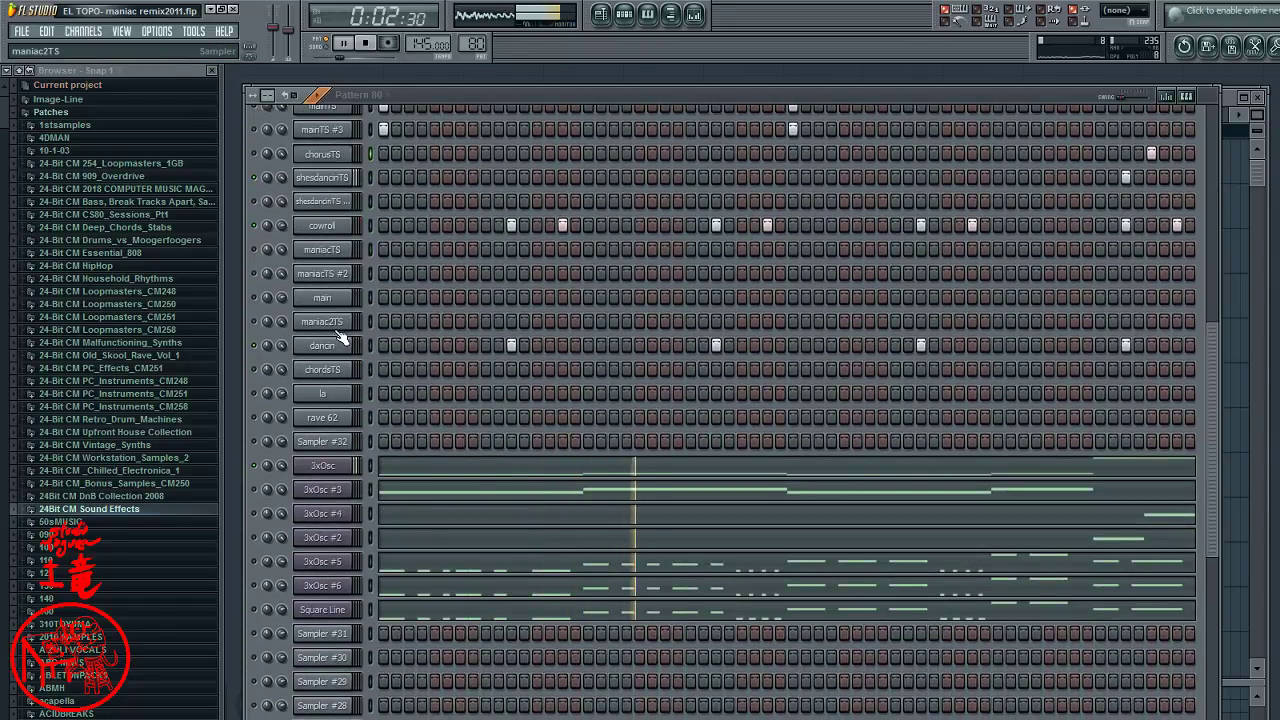
{"action": "scroll", "coordinate": [338, 337], "scroll_direction": "up", "scroll_amount": 3}
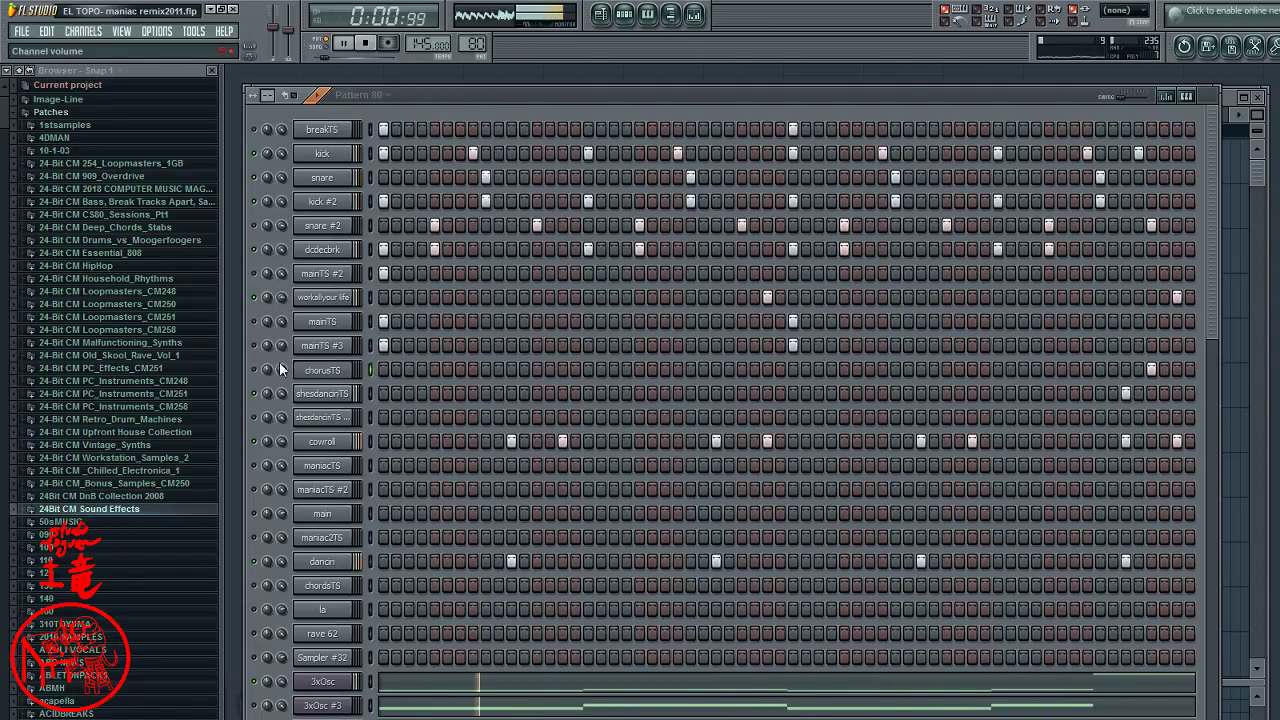
- Mute the first 3xOsc channel and unmute 3xOsc #3 while the pattern plays
{"action": "scroll", "coordinate": [303, 369], "scroll_direction": "down", "scroll_amount": 3}
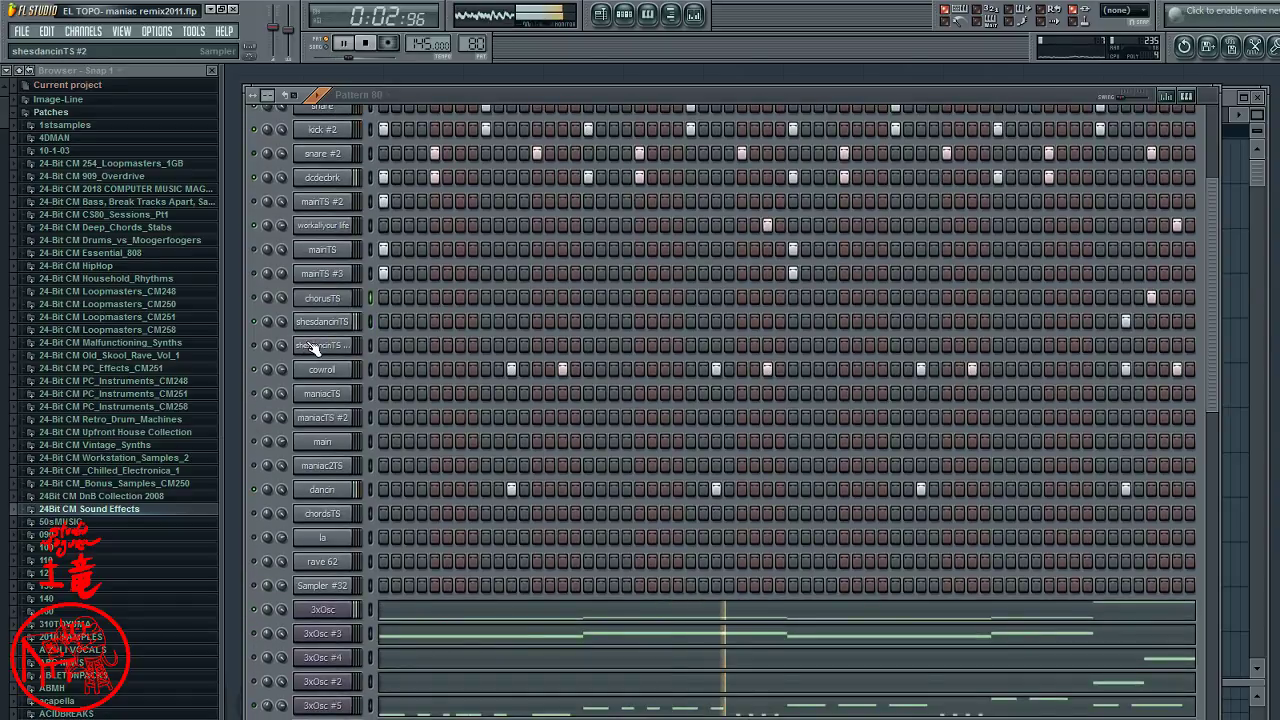
{"action": "scroll", "coordinate": [317, 380], "scroll_direction": "down", "scroll_amount": 3}
{"action": "scroll", "coordinate": [320, 416], "scroll_direction": "down", "scroll_amount": 3}
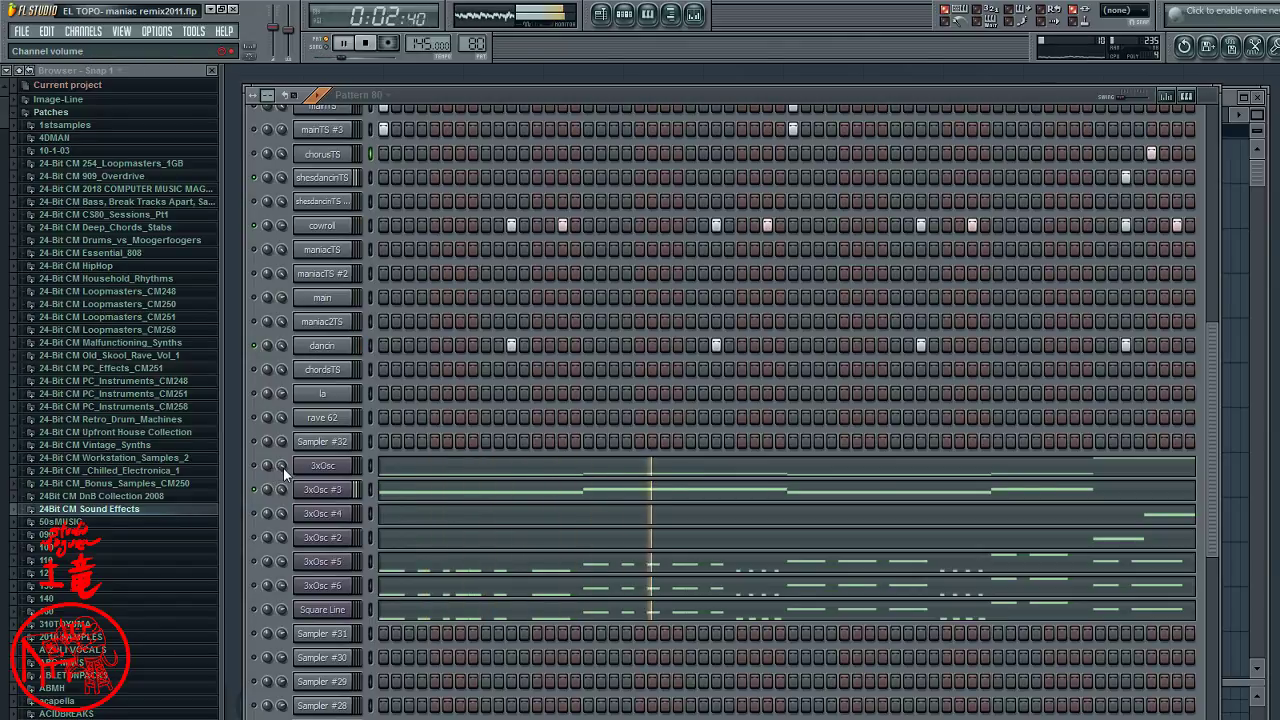
- View the sample settings of the la channel and unmute that channel while the pattern plays
{"action": "left_click", "coordinate": [257, 465]}
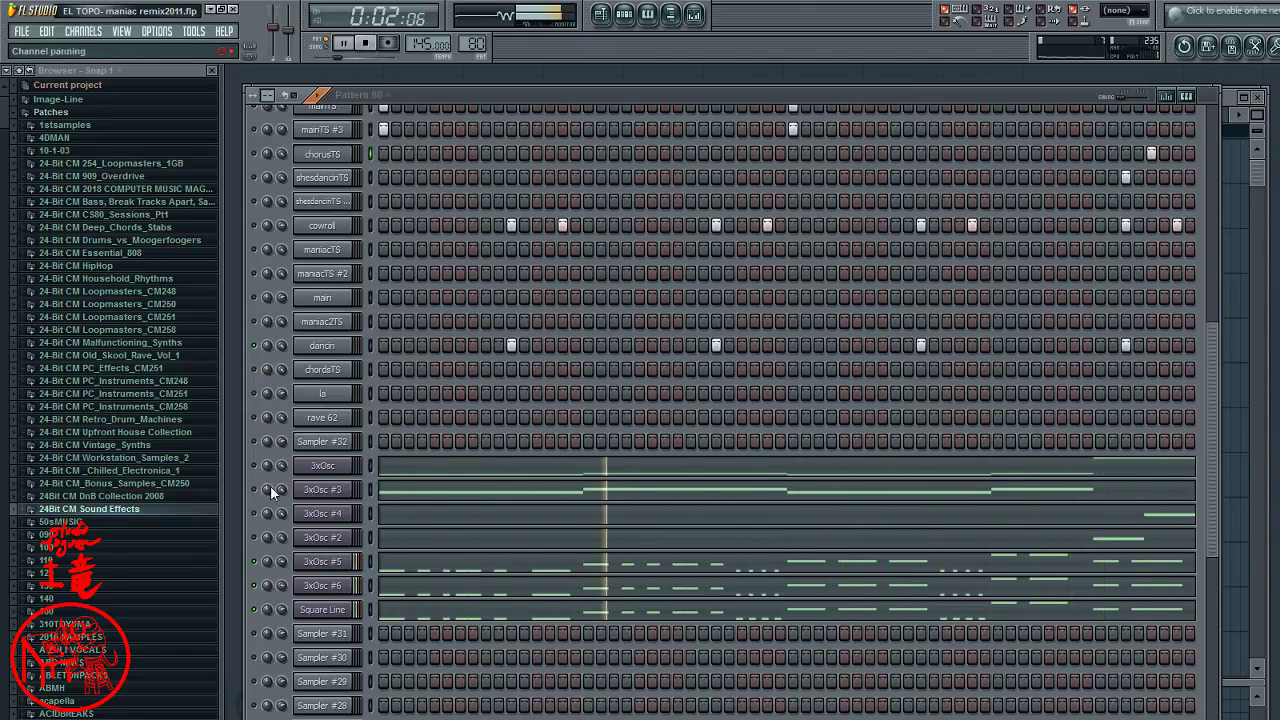
{"action": "left_click", "coordinate": [318, 393]}
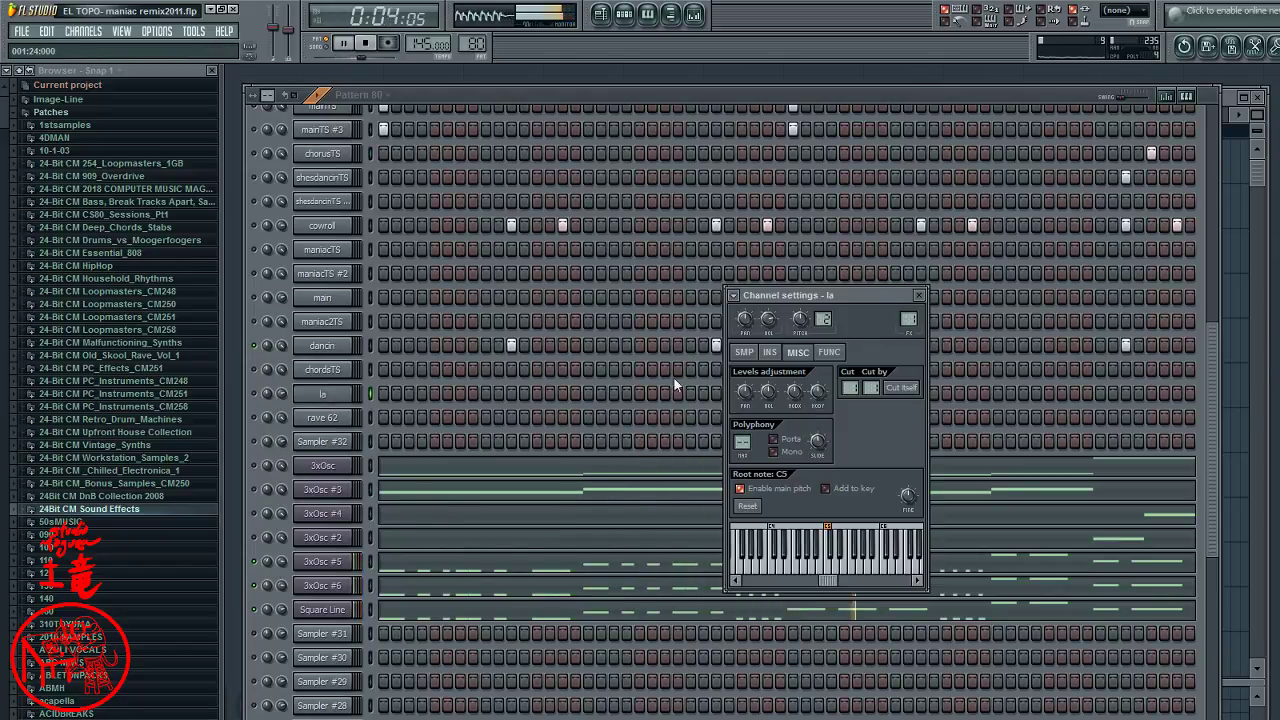
{"action": "left_click", "coordinate": [744, 352]}
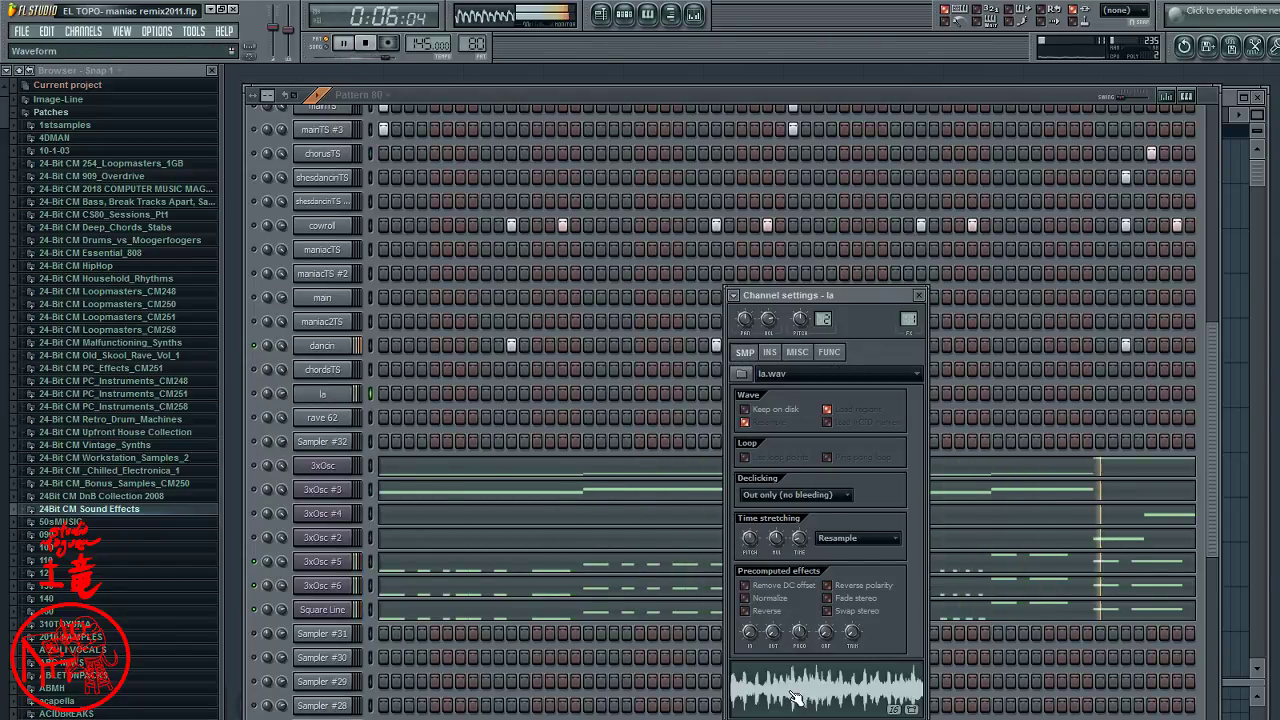
{"action": "left_click", "coordinate": [262, 403]}
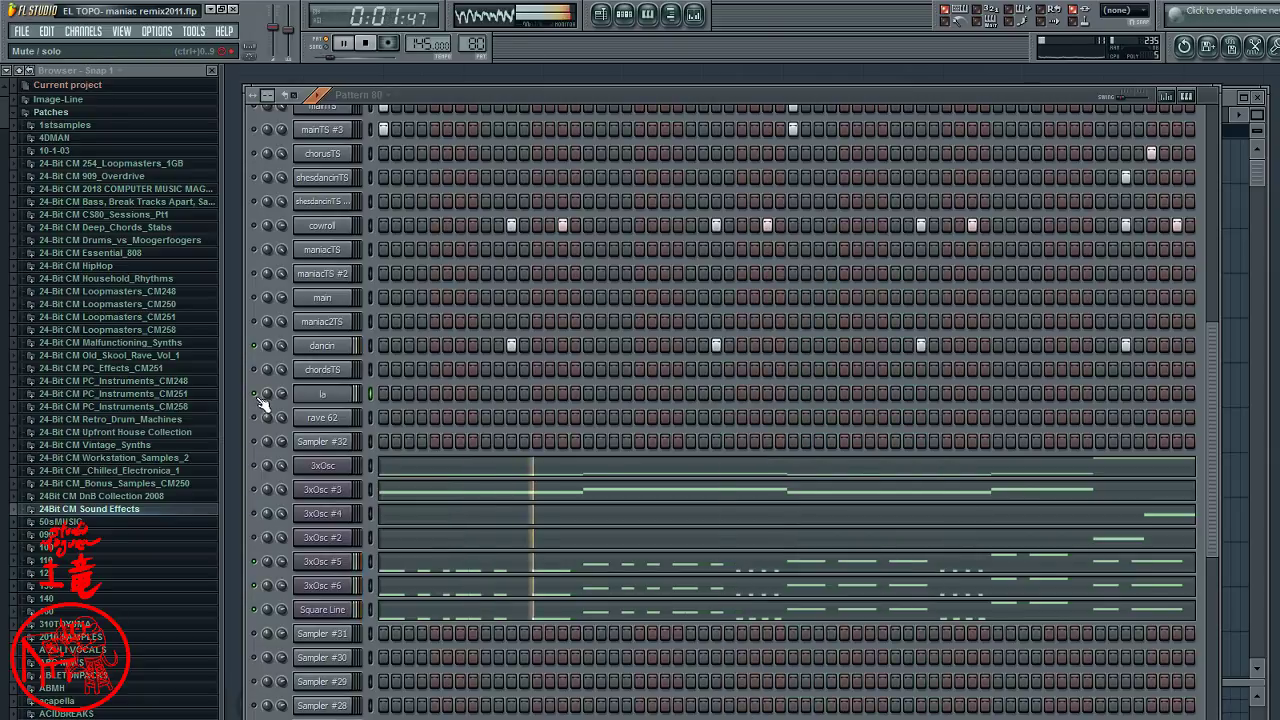
- Place a hit on the la channel's first step, audition it with playback restarted, and clear the hit again
{"action": "left_click", "coordinate": [383, 393]}
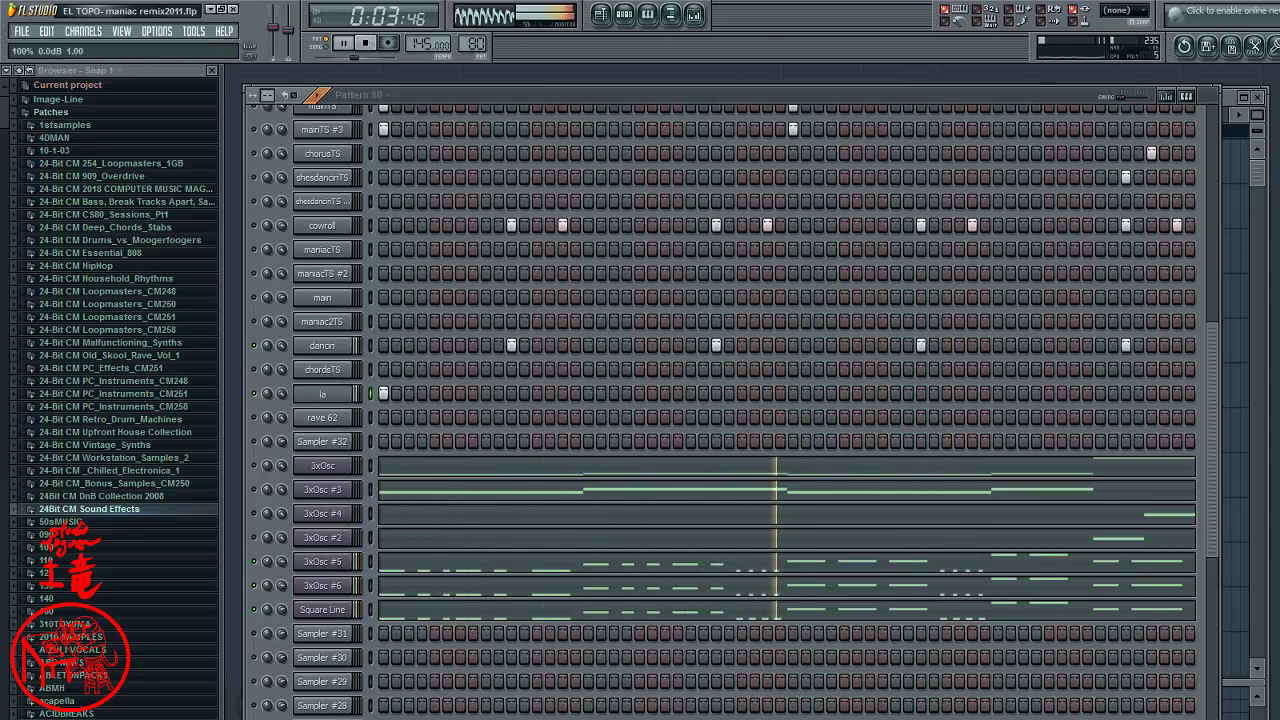
{"action": "left_click", "coordinate": [383, 393]}
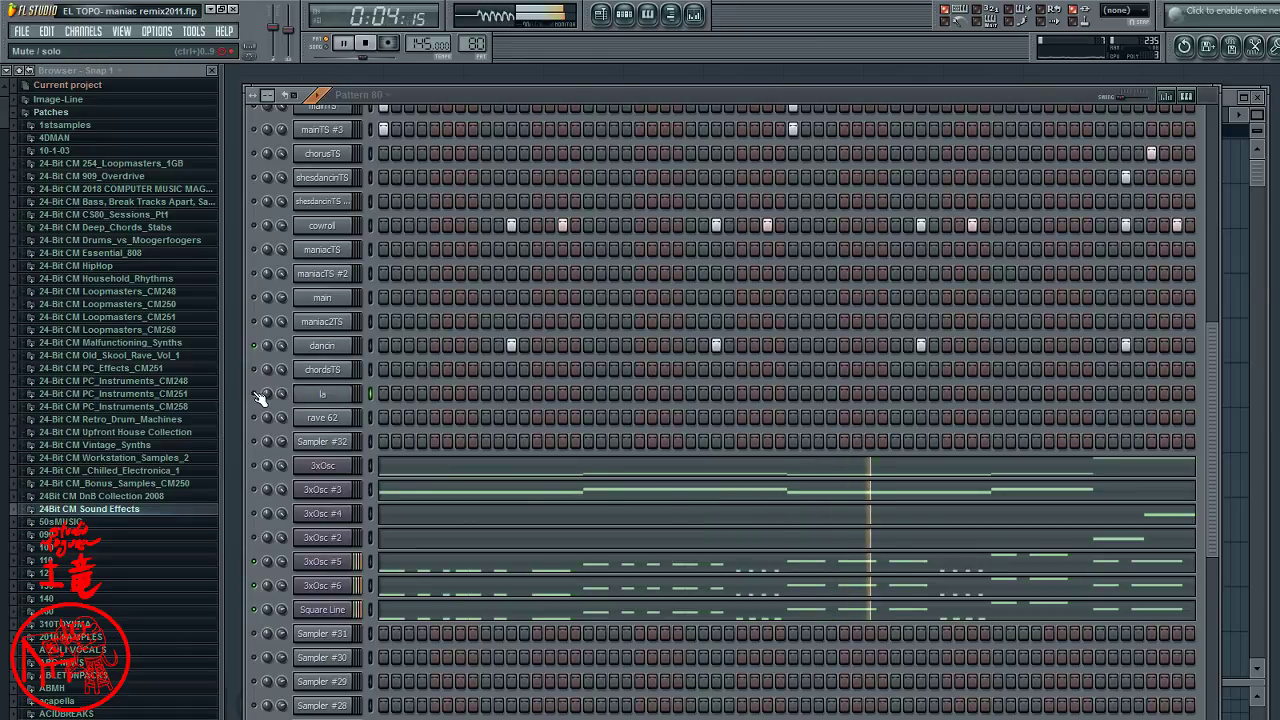
{"action": "left_click", "coordinate": [381, 394]}
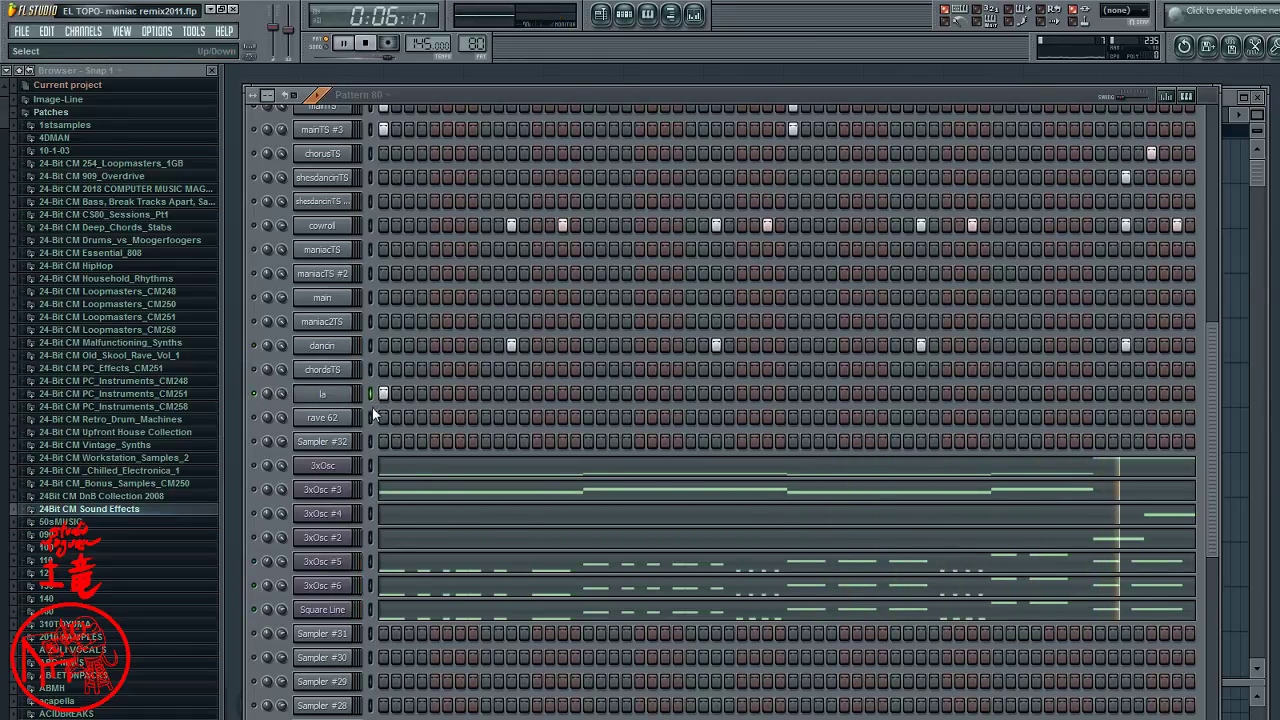
{"action": "key", "text": "space"}
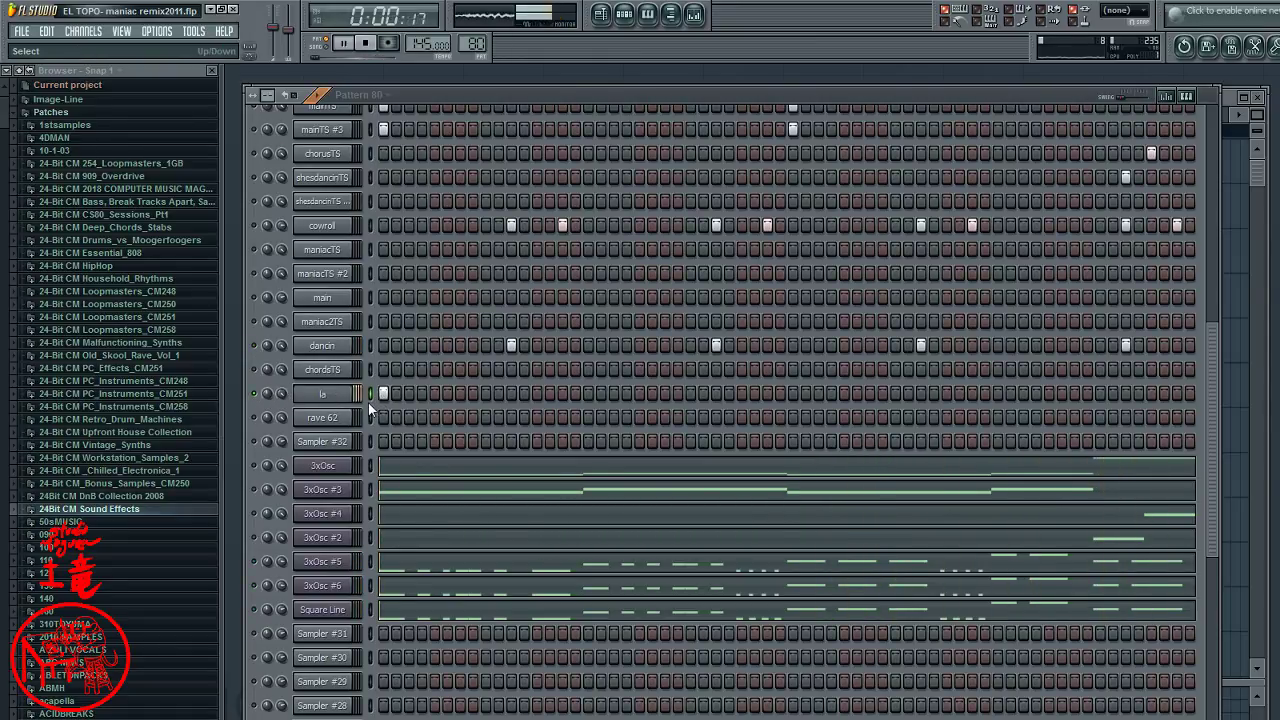
{"action": "key", "text": "space"}
{"action": "left_click", "coordinate": [384, 394]}
{"action": "key", "text": "space"}
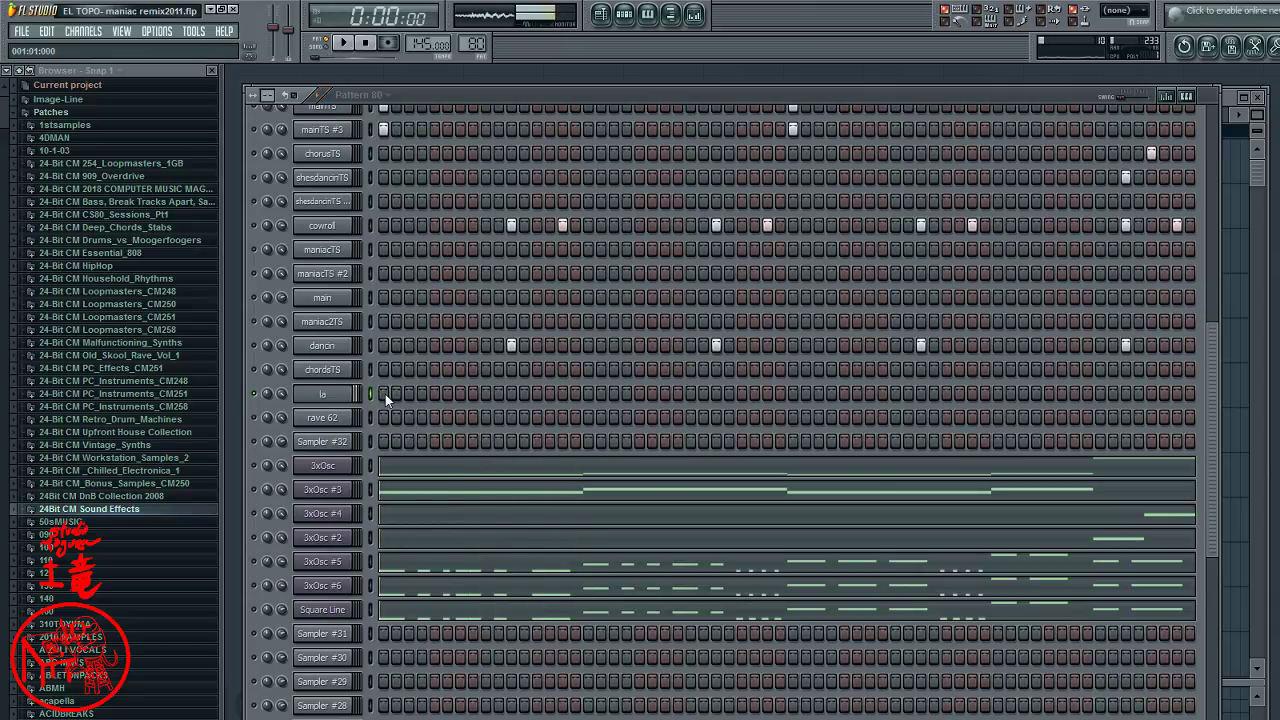
- Check the la channel's sample and miscellaneous settings, and try an echo delay feed of about 31%
{"action": "scroll", "coordinate": [390, 350], "scroll_direction": "up", "scroll_amount": 3}
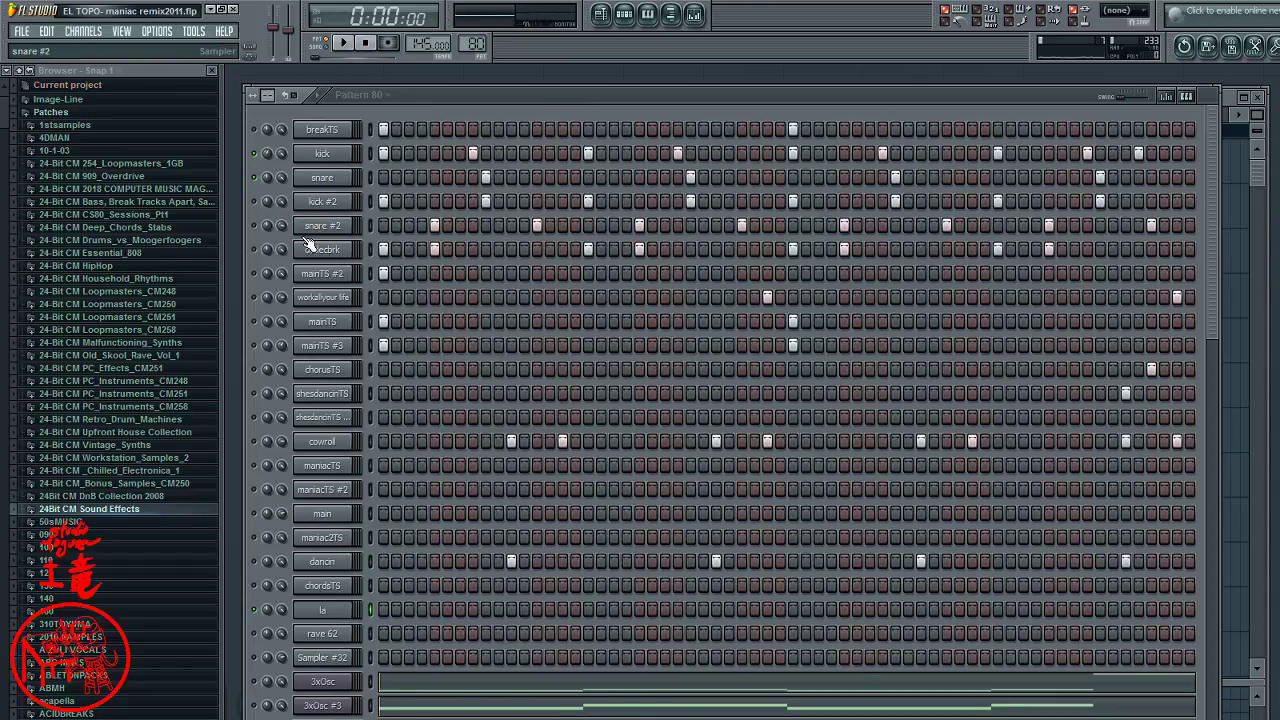
{"action": "scroll", "coordinate": [370, 480], "scroll_direction": "down", "scroll_amount": 2}
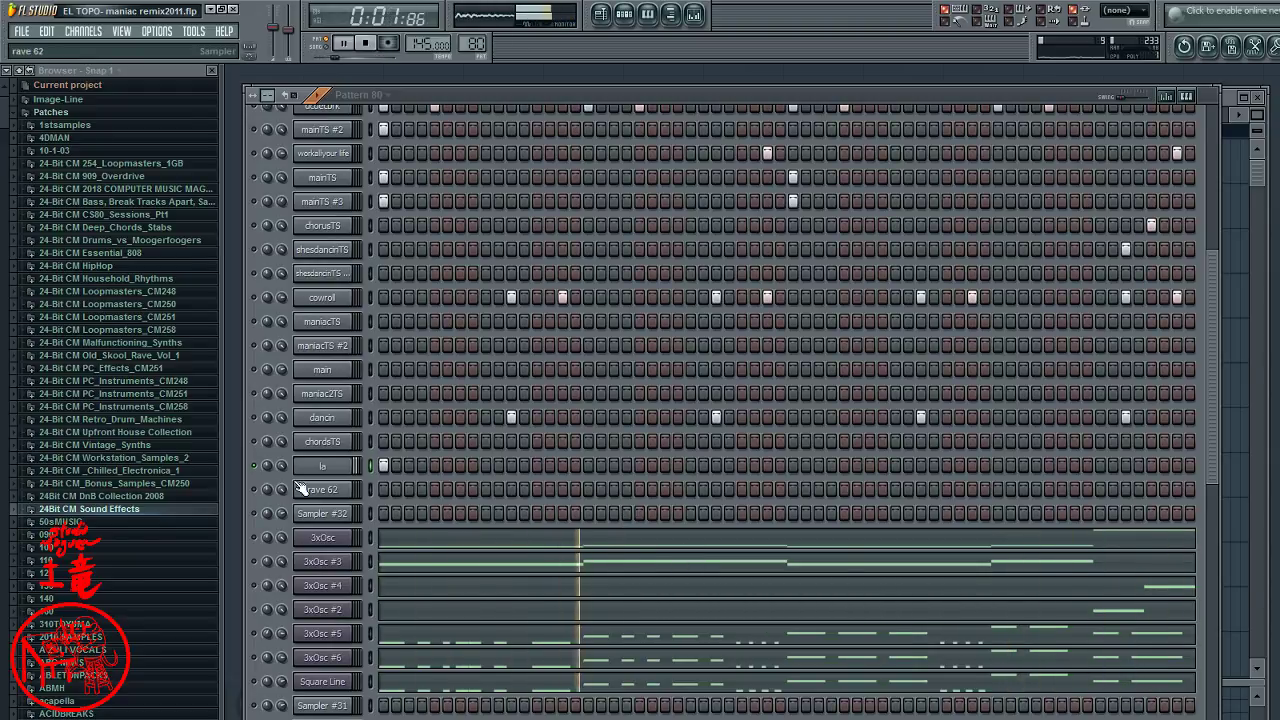
{"action": "left_click", "coordinate": [324, 470]}
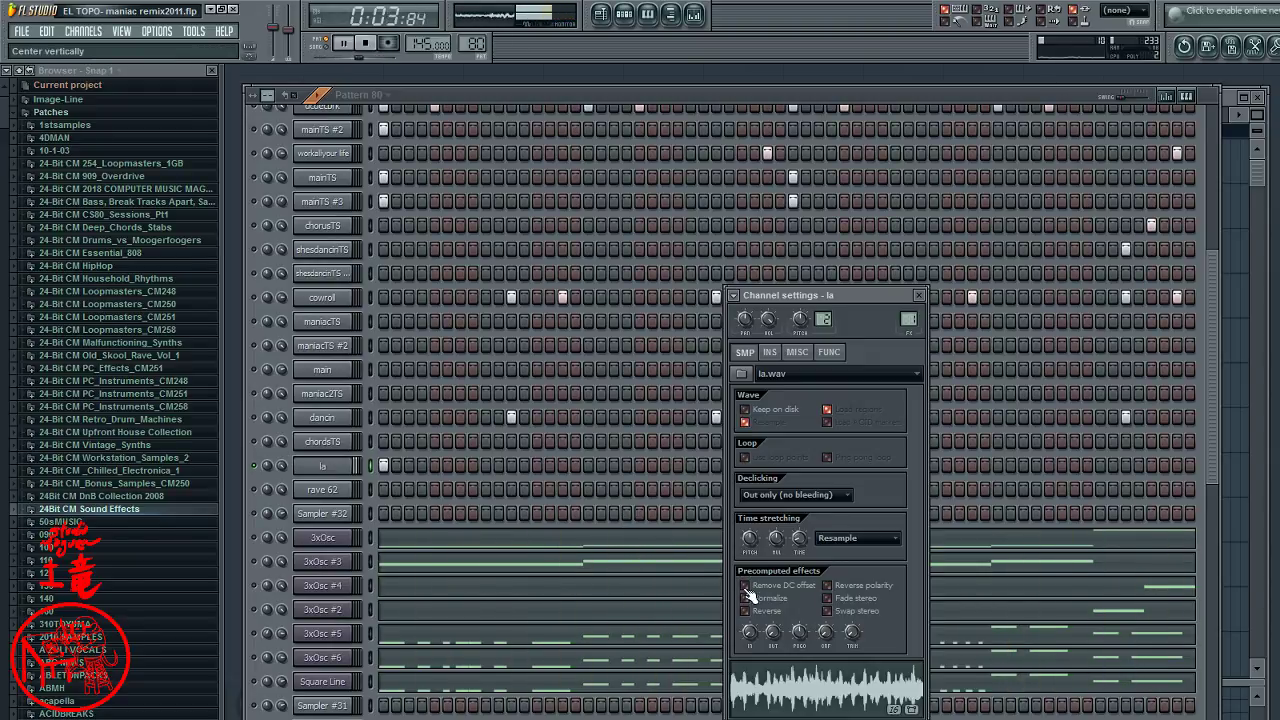
{"action": "left_click", "coordinate": [808, 353]}
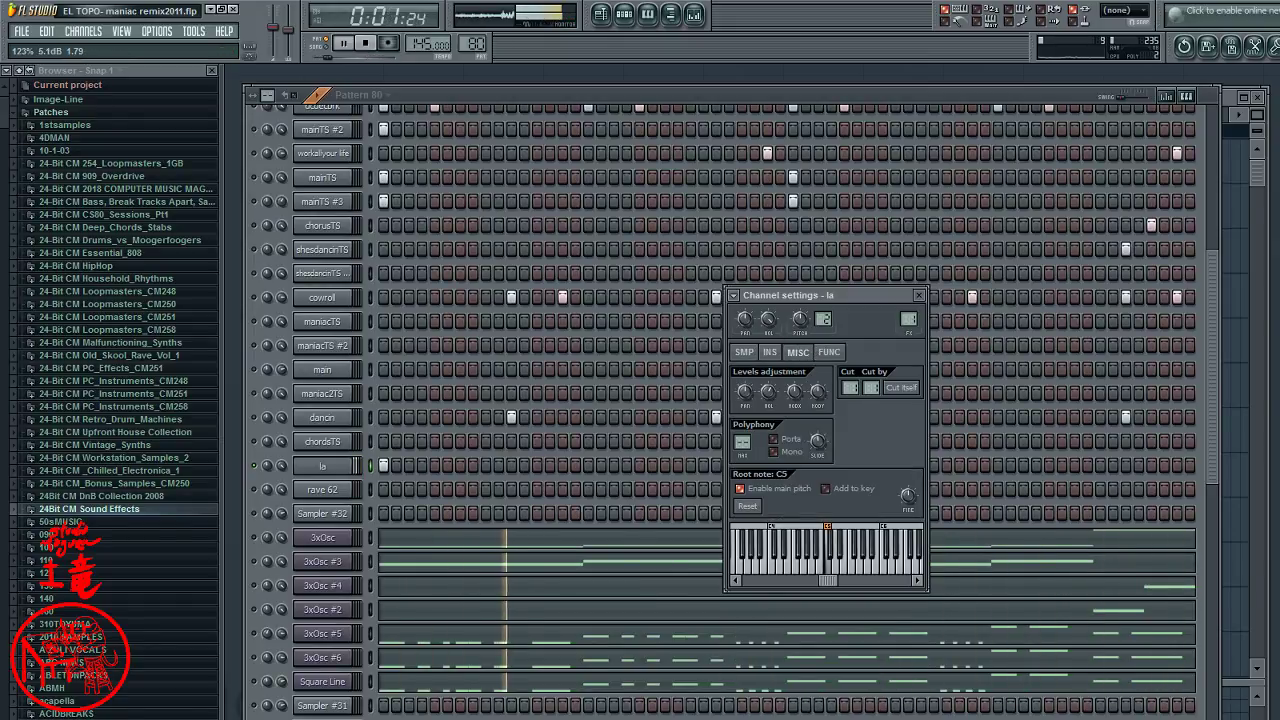
{"action": "left_click", "coordinate": [829, 353]}
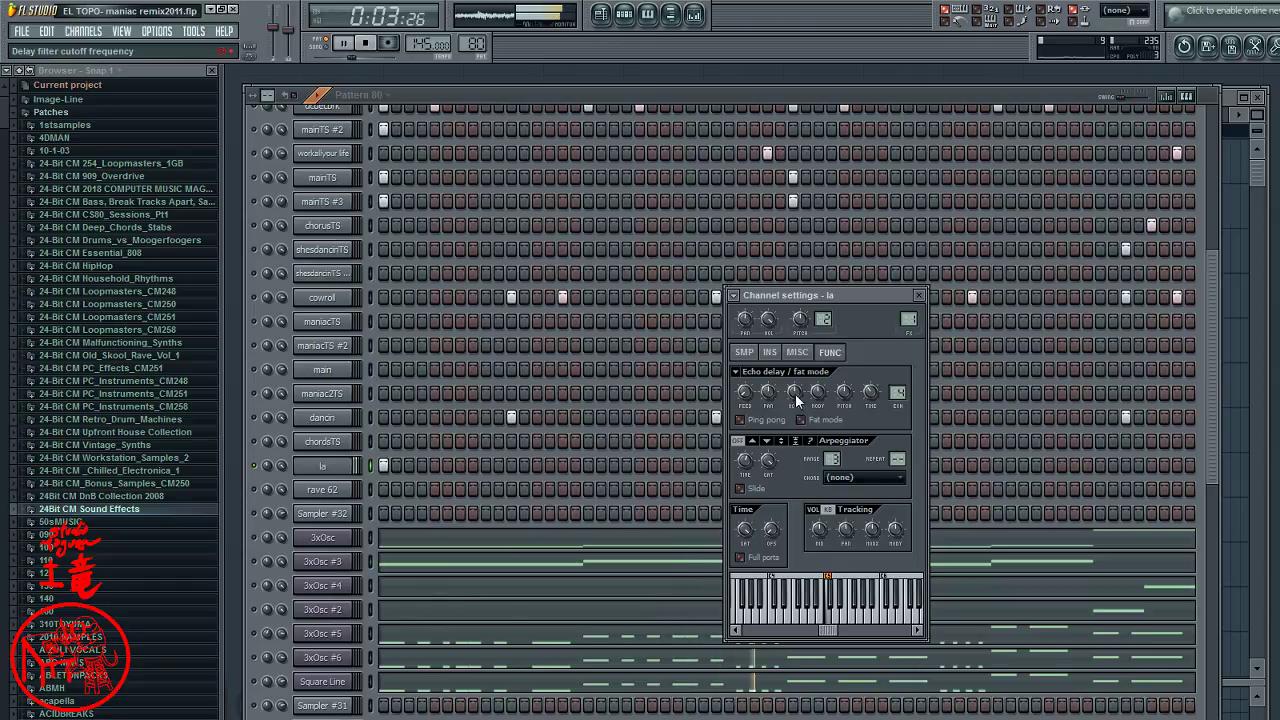
{"action": "left_click_drag", "start_coordinate": [754, 396], "coordinate": [754, 390]}
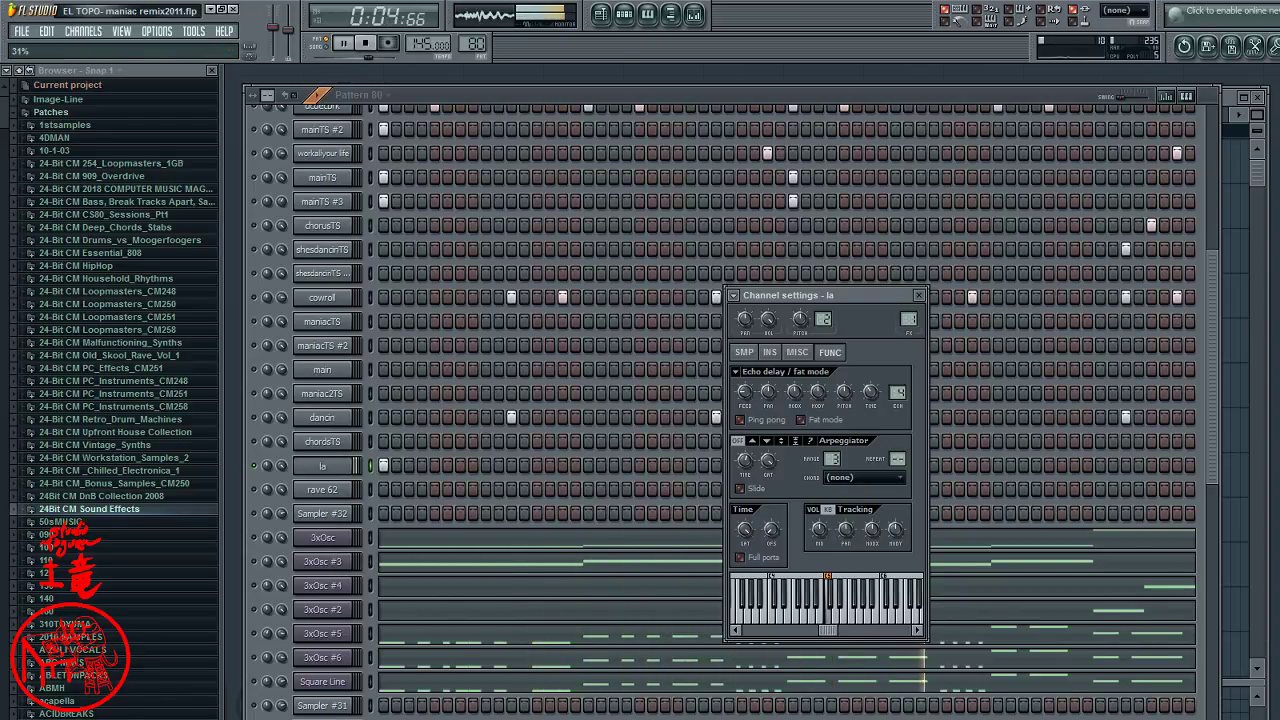
{"action": "left_click_drag", "start_coordinate": [745, 391], "coordinate": [745, 391]}
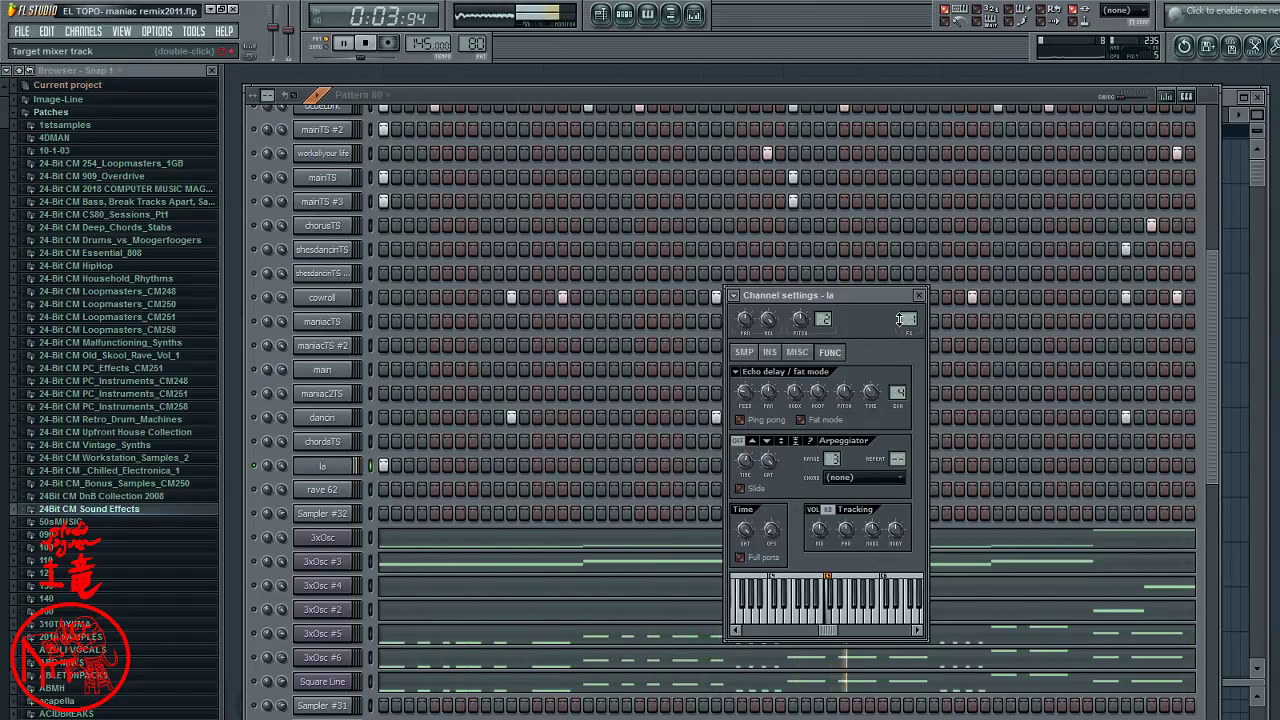
- Audition the la channel on mixer Inserts 5, 8 and 6, and finally set its target mixer track to "--"
{"action": "left_click_drag", "start_coordinate": [908, 319], "coordinate": [908, 313]}
{"action": "scroll", "coordinate": [906, 318], "scroll_direction": "up", "scroll_amount": 2}
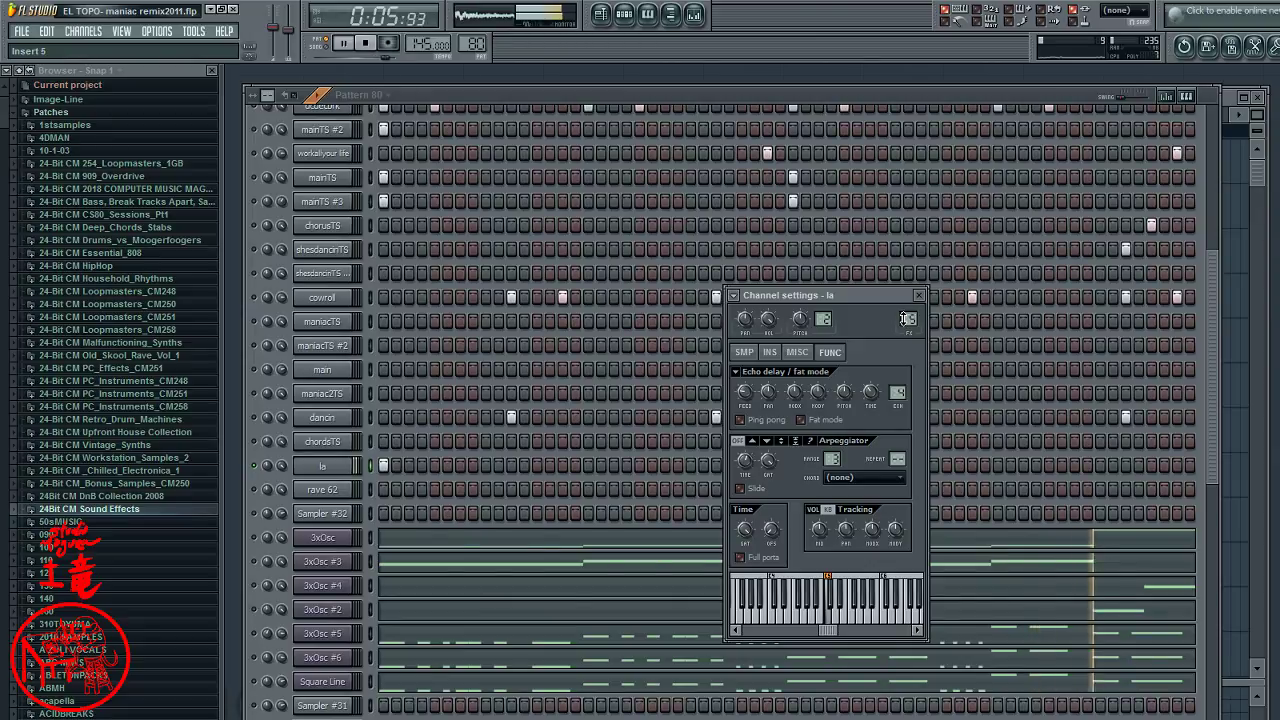
{"action": "scroll", "coordinate": [906, 318], "scroll_direction": "up", "scroll_amount": 1}
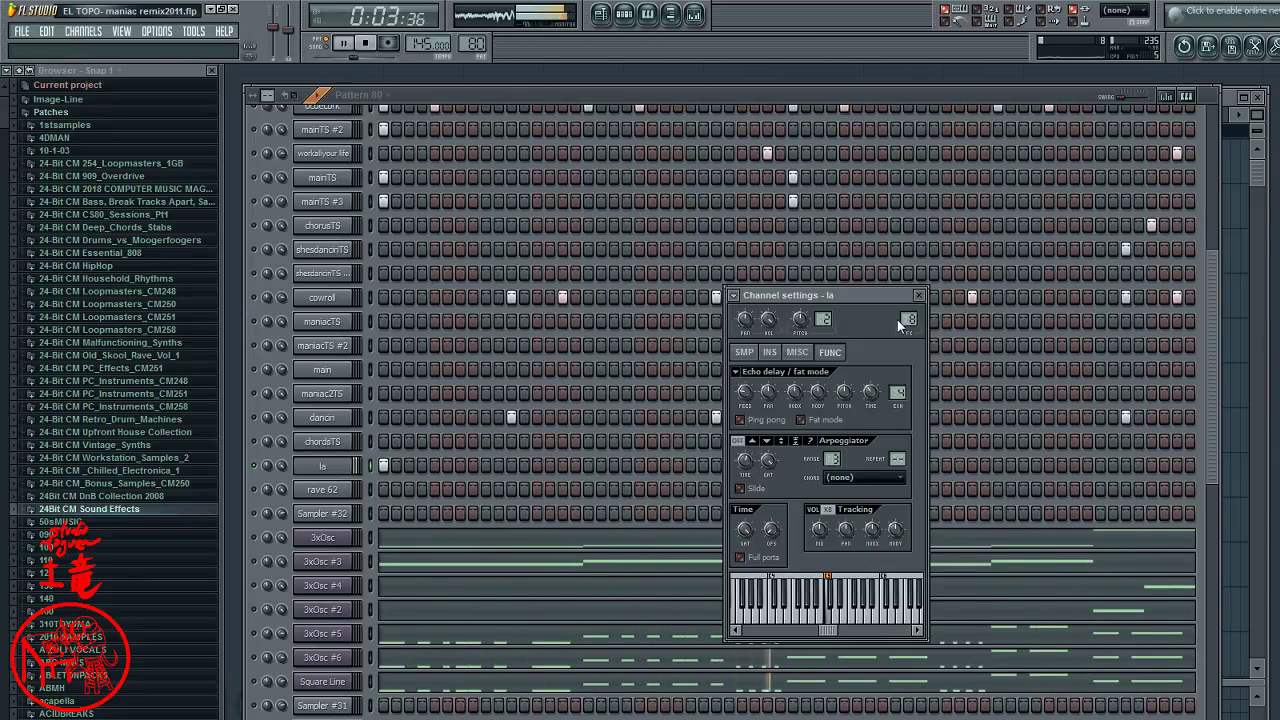
{"action": "scroll", "coordinate": [900, 319], "scroll_direction": "down", "scroll_amount": 7}
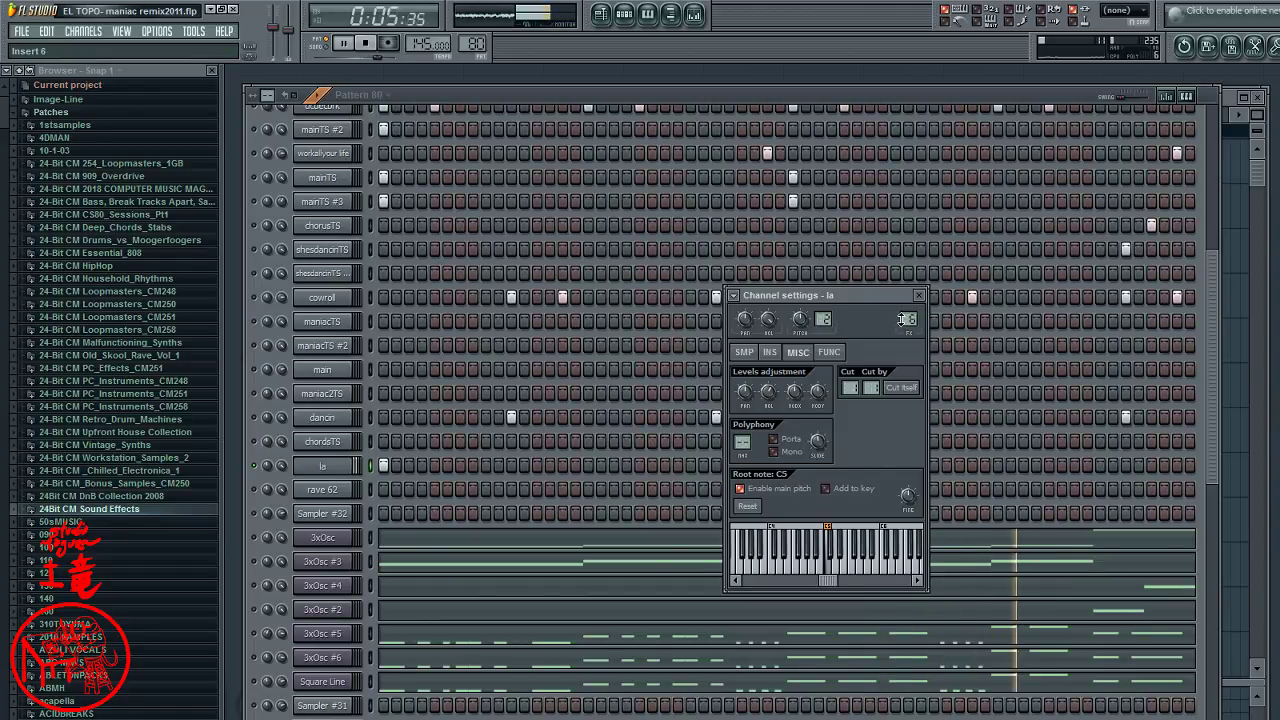
{"action": "scroll", "coordinate": [905, 318], "scroll_direction": "down", "scroll_amount": 1}
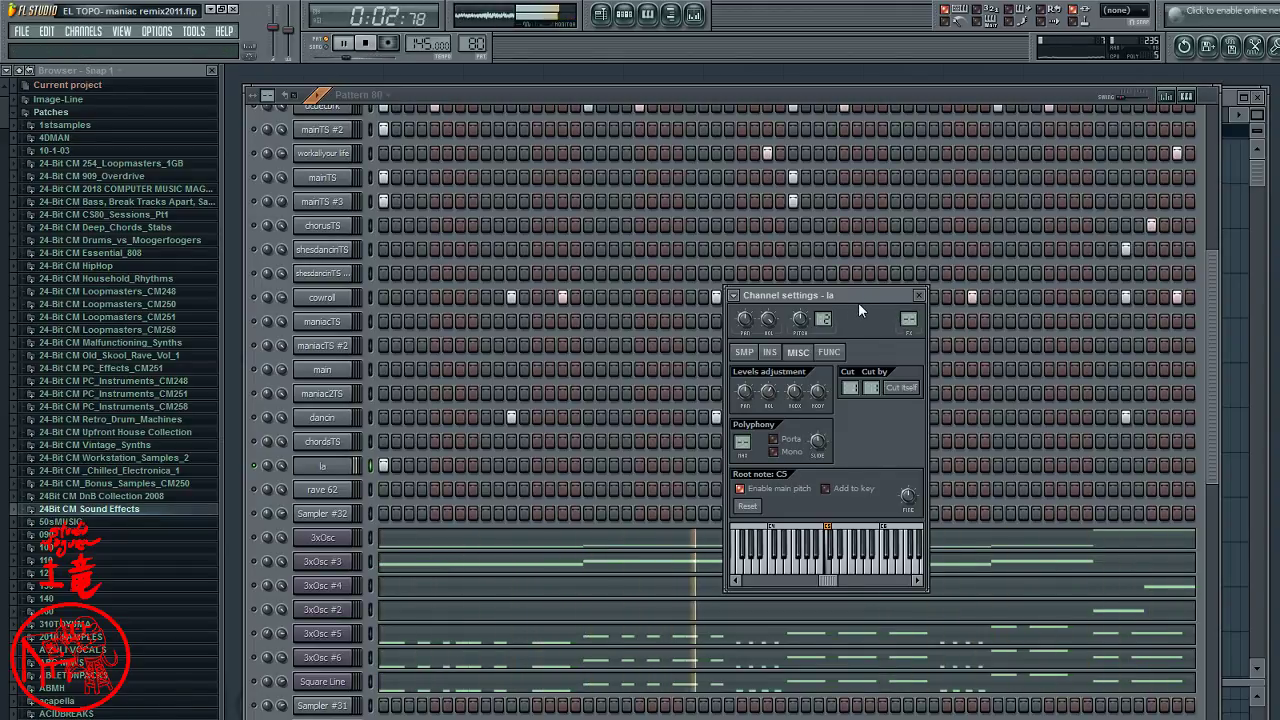
{"action": "left_click", "coordinate": [857, 95]}
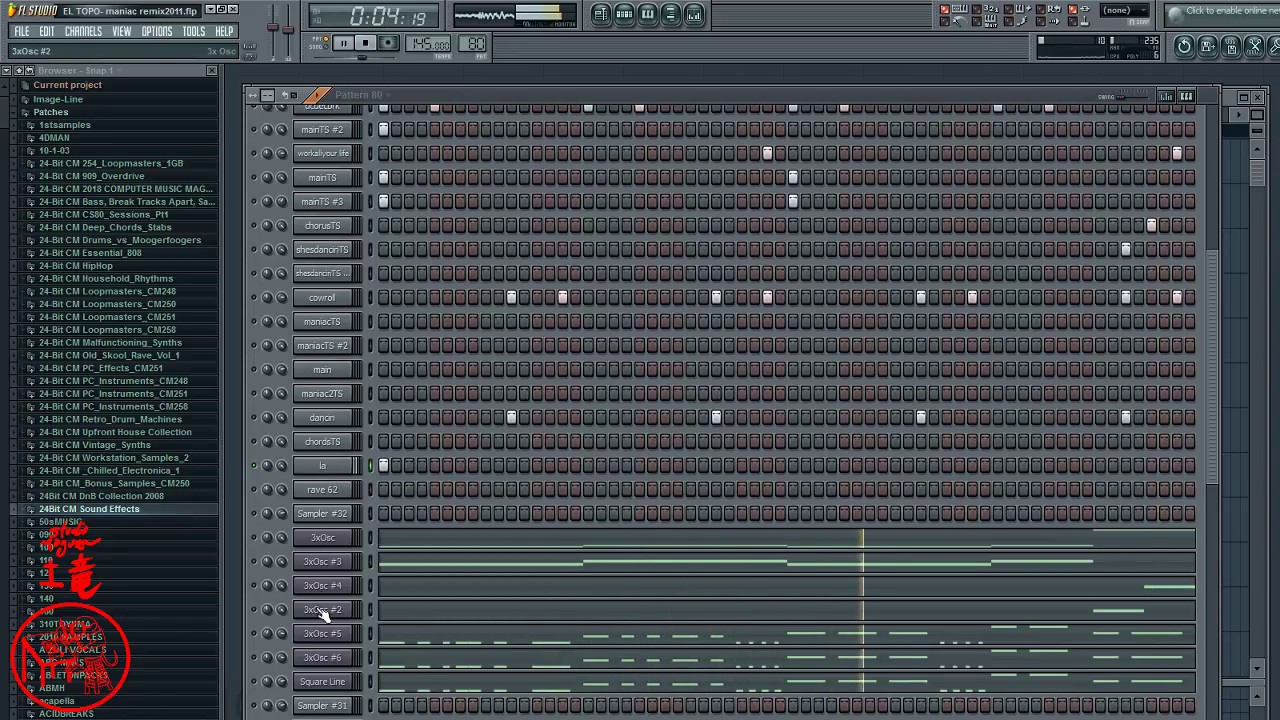
- Place a hit on the chordsTS channel's first step and unmute the channel while the pattern plays
{"action": "scroll", "coordinate": [280, 330], "scroll_direction": "up", "scroll_amount": 6}
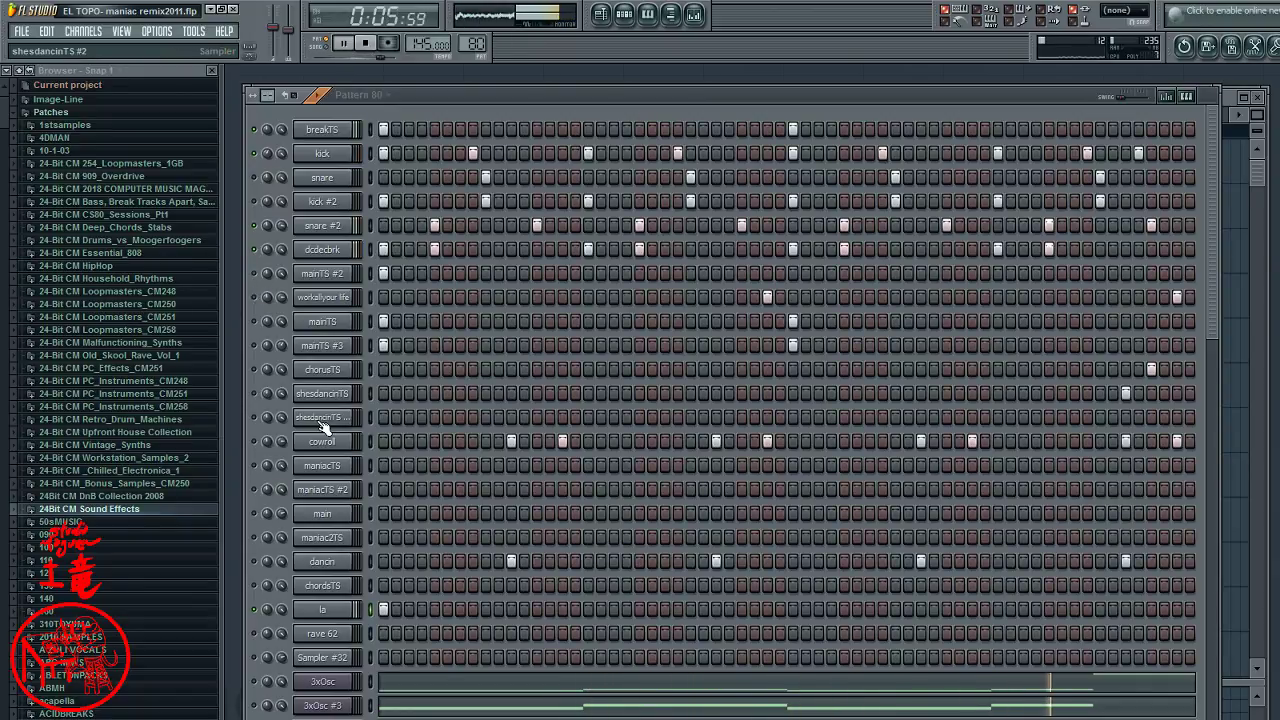
{"action": "scroll", "coordinate": [320, 420], "scroll_direction": "down", "scroll_amount": 3}
{"action": "scroll", "coordinate": [320, 418], "scroll_direction": "down", "scroll_amount": 3}
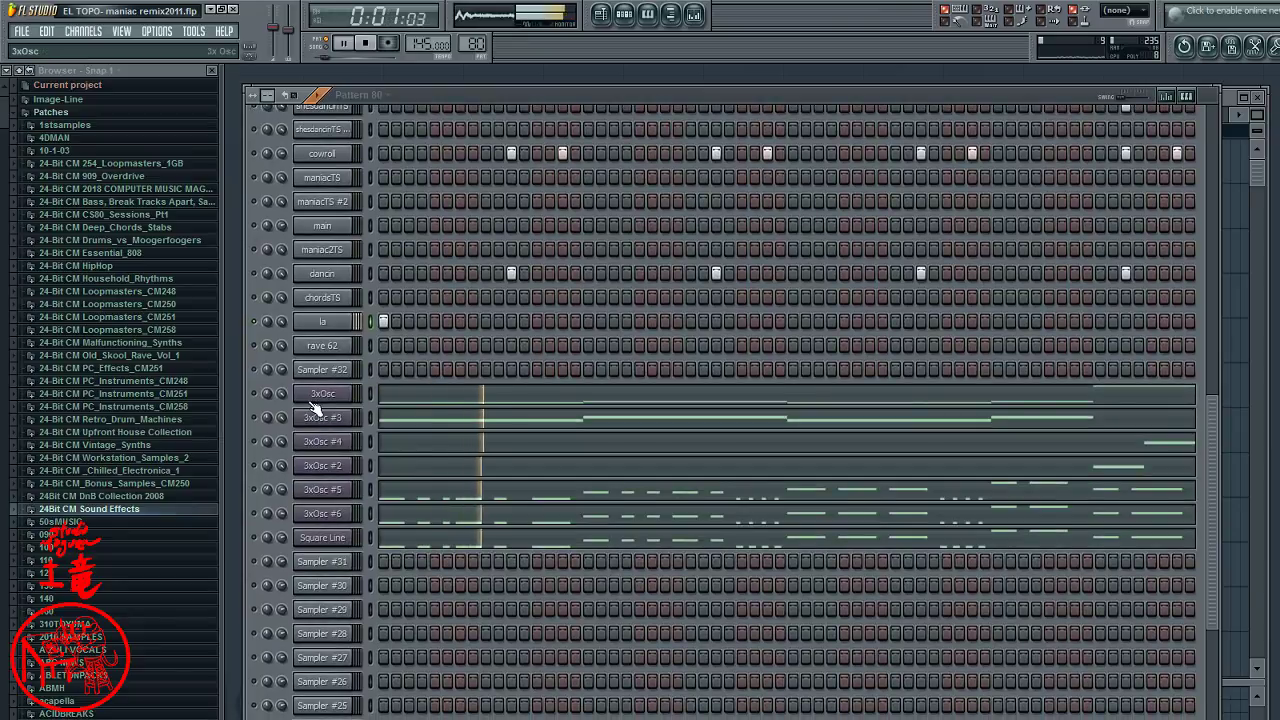
{"action": "scroll", "coordinate": [317, 411], "scroll_direction": "down", "scroll_amount": 3}
{"action": "scroll", "coordinate": [310, 406], "scroll_direction": "up", "scroll_amount": 8}
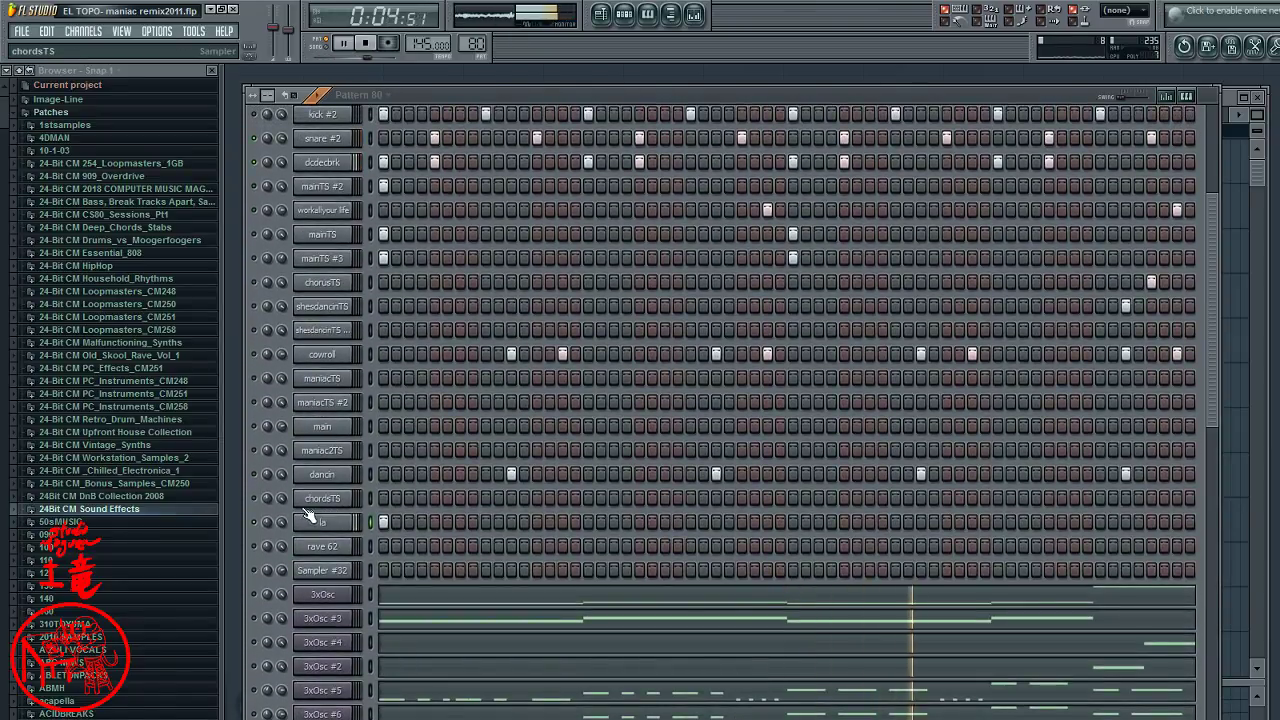
{"action": "left_click", "coordinate": [383, 498]}
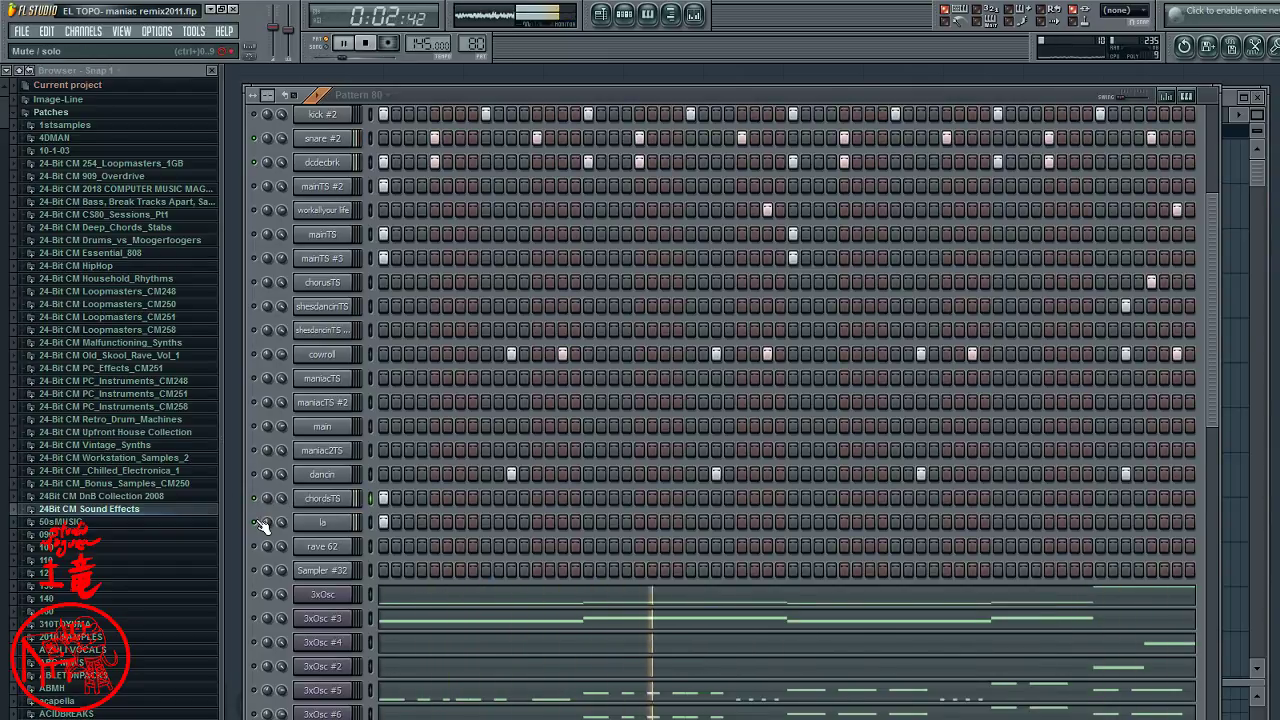
- Route the chordsTS channel to mixer Insert 8 and check the Fruity Stereo Enhancer on that insert
{"action": "left_click", "coordinate": [330, 499]}
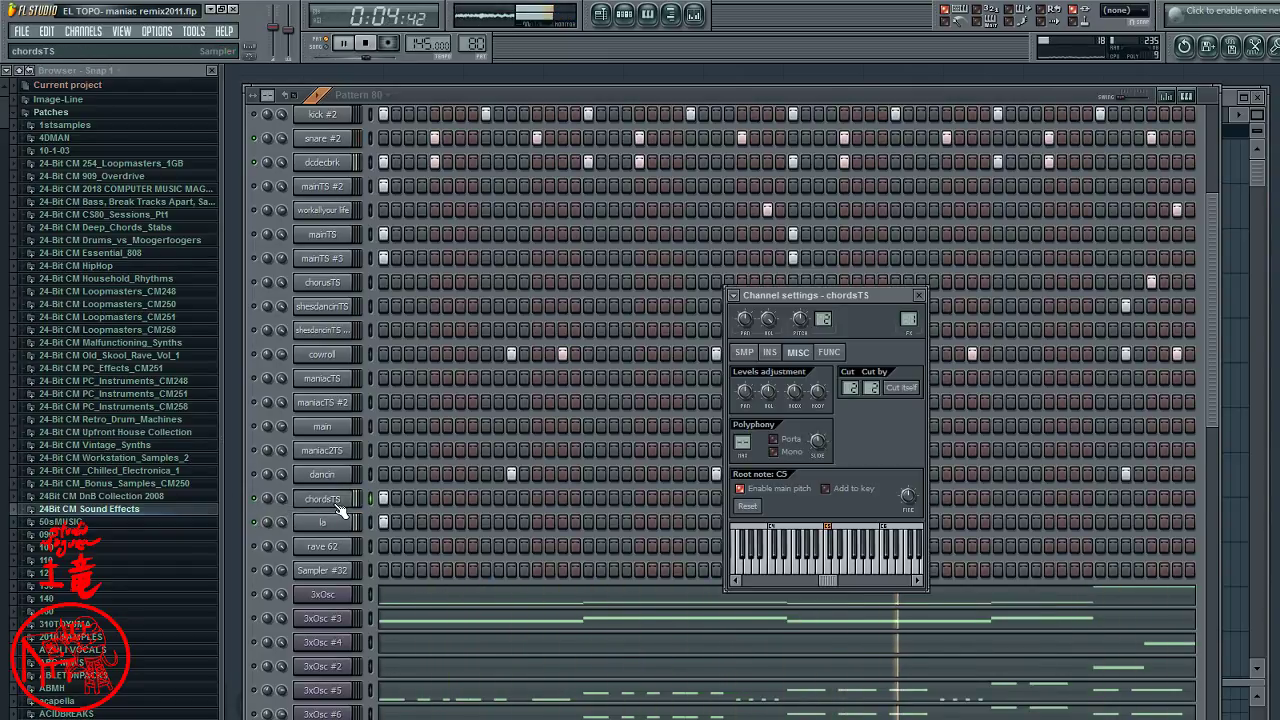
{"action": "left_click", "coordinate": [744, 352]}
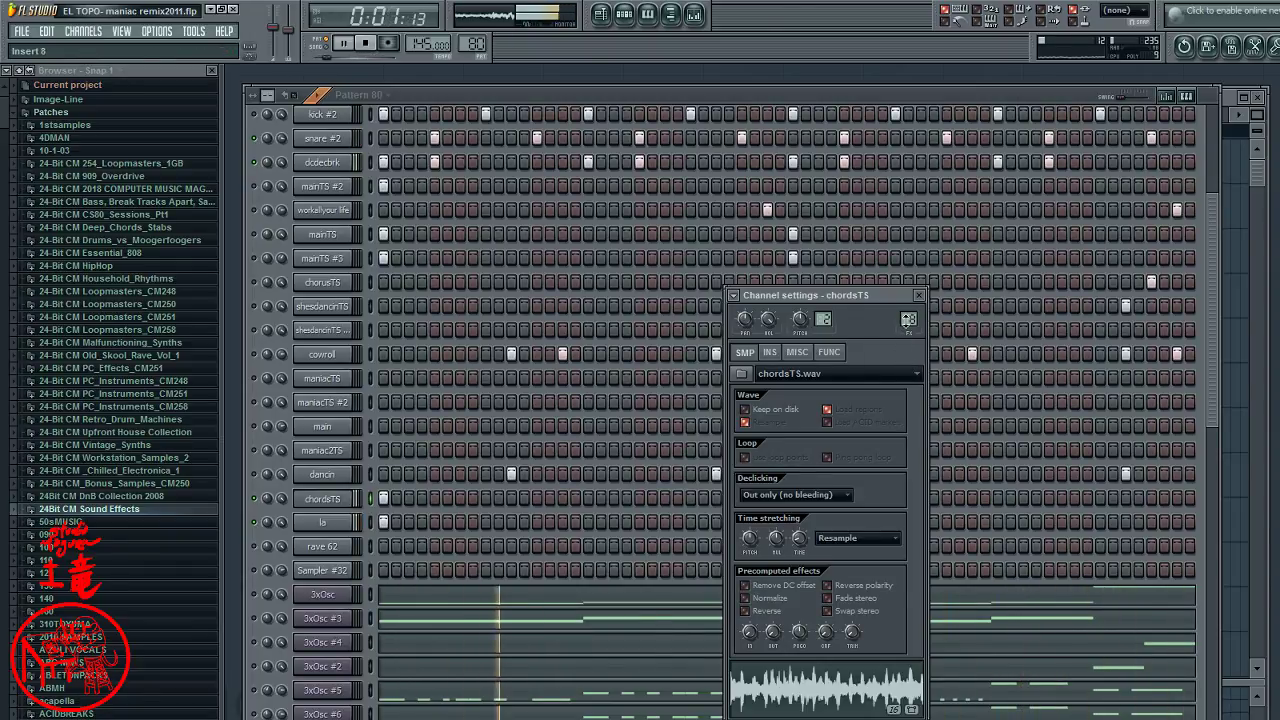
{"action": "key", "text": "F9"}
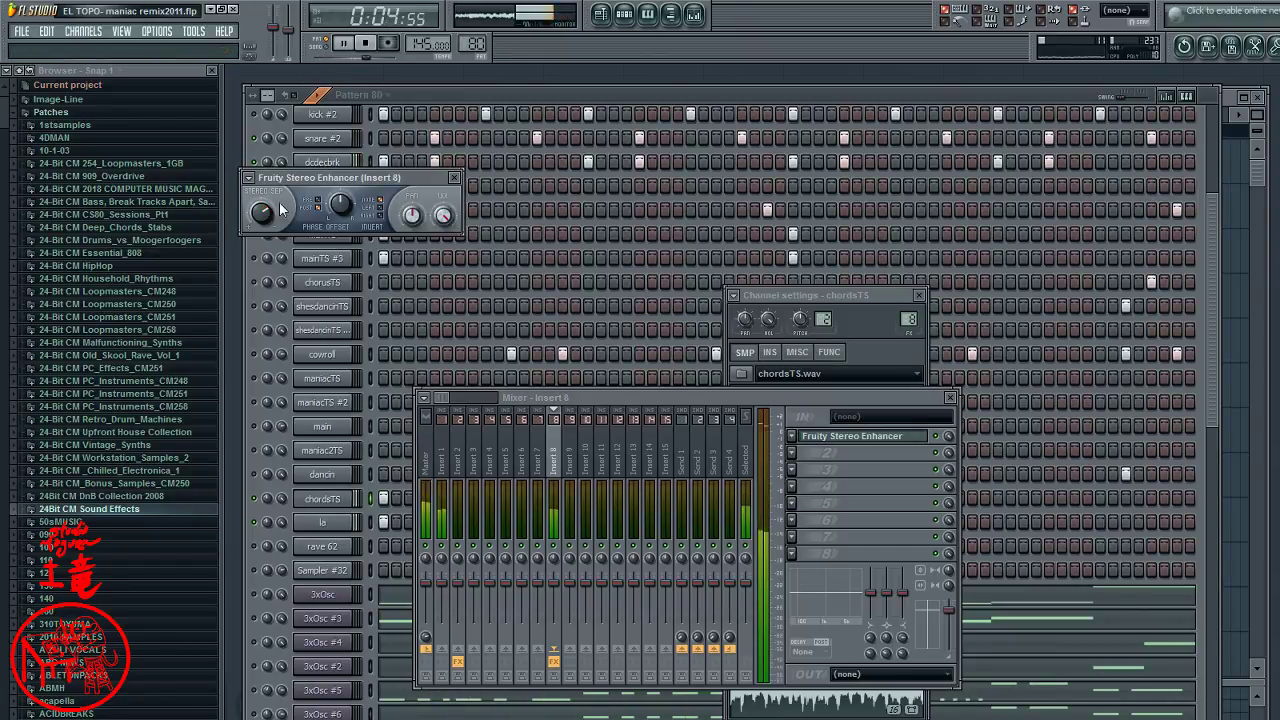
{"action": "left_click_drag", "start_coordinate": [378, 180], "coordinate": [1142, 202]}
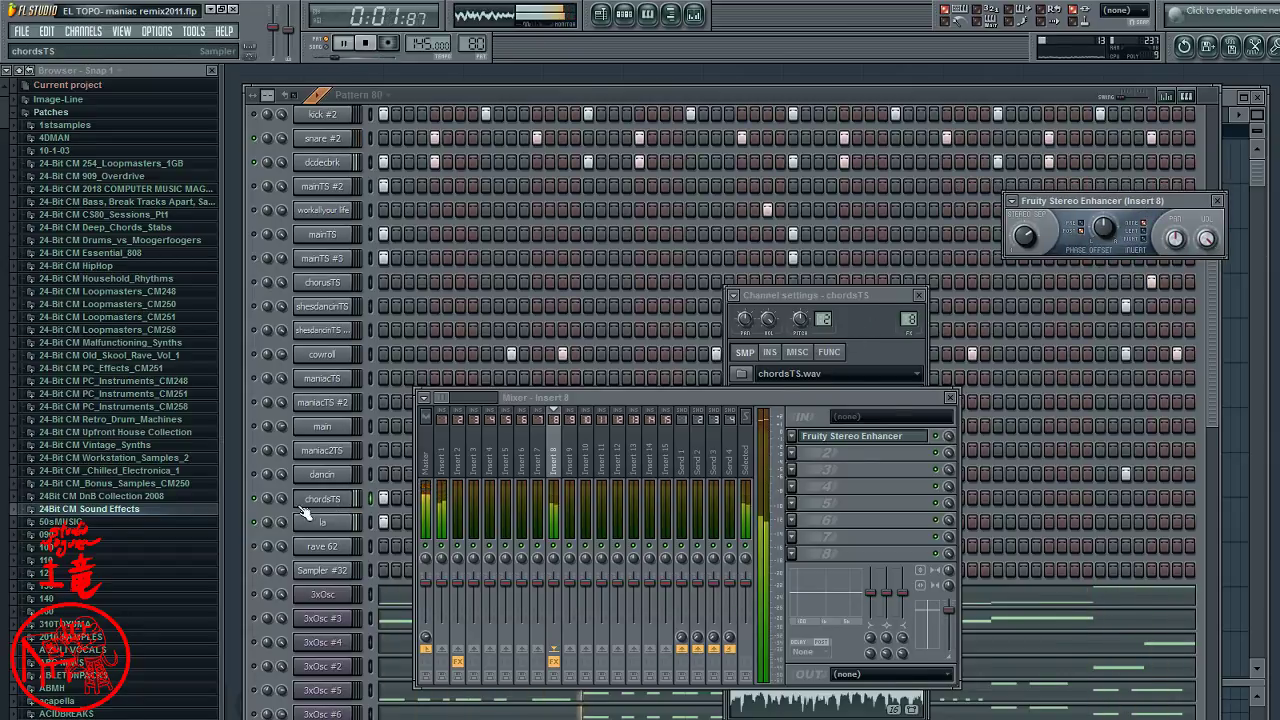
{"action": "key", "text": "F12"}
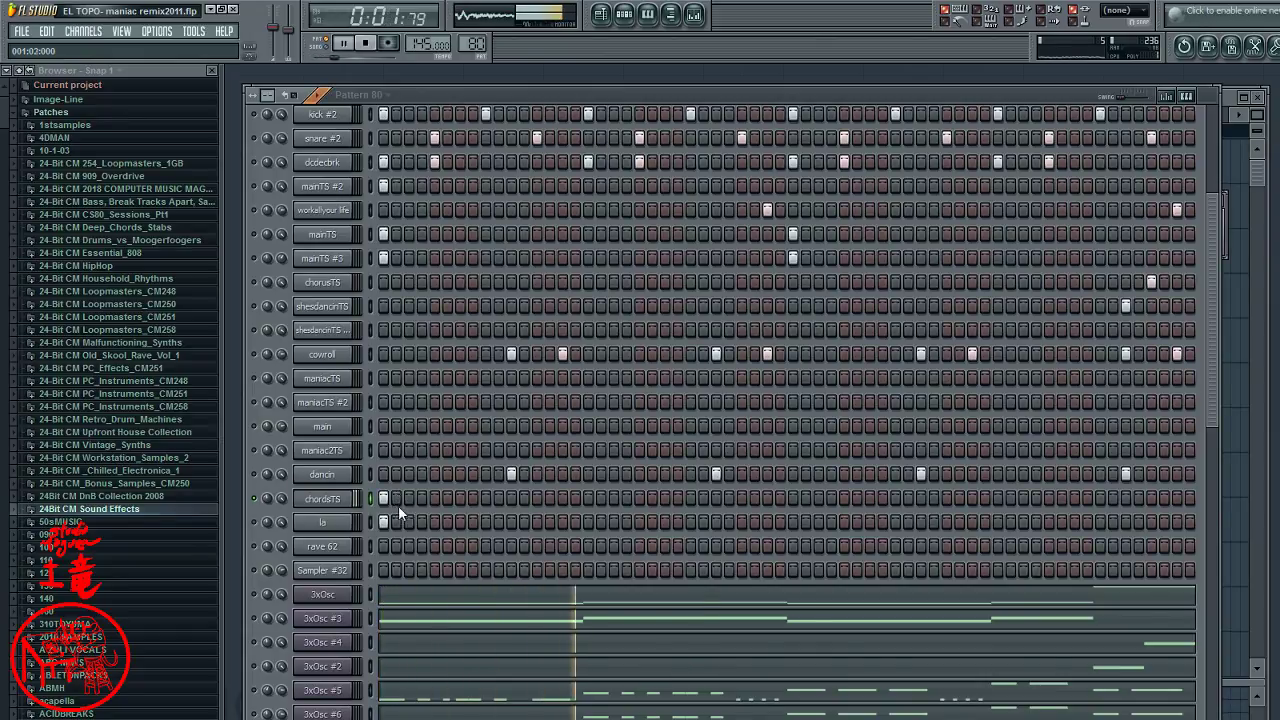
- Try mixer Insert 7 for the chordsTS channel, return it to Insert 8 and view its echo delay settings
{"action": "left_click", "coordinate": [330, 499]}
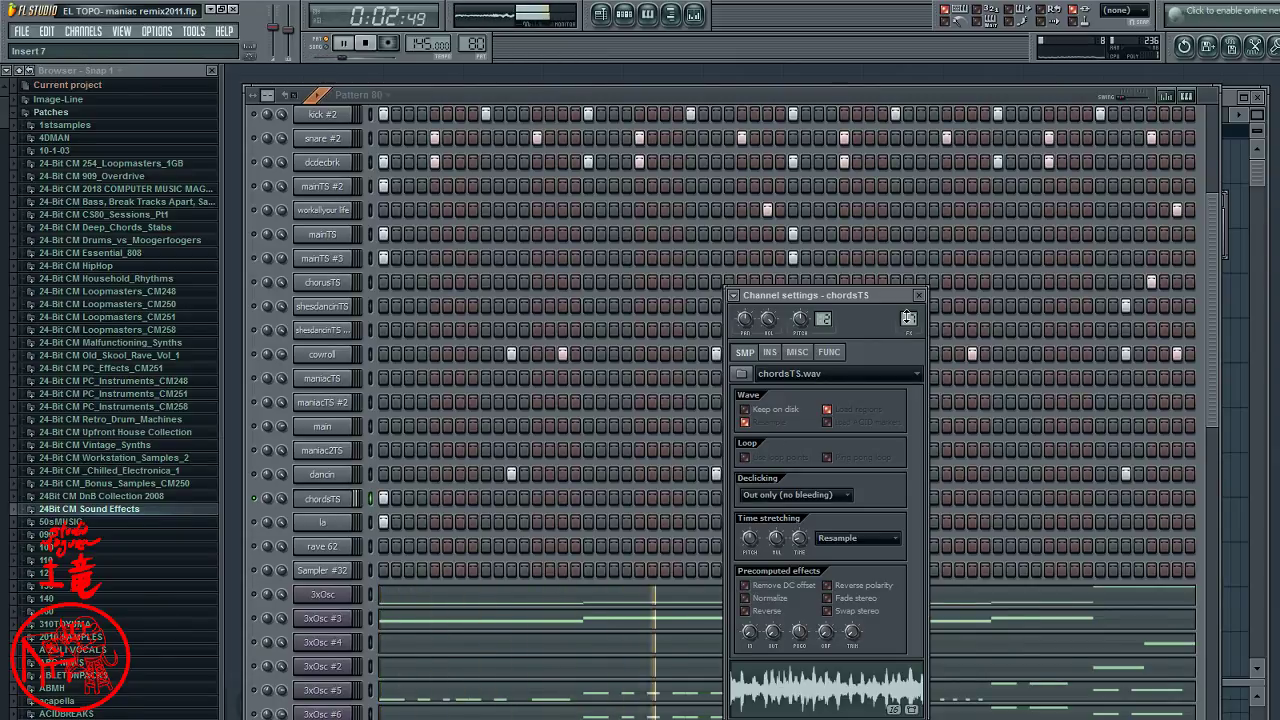
{"action": "key", "text": "space"}
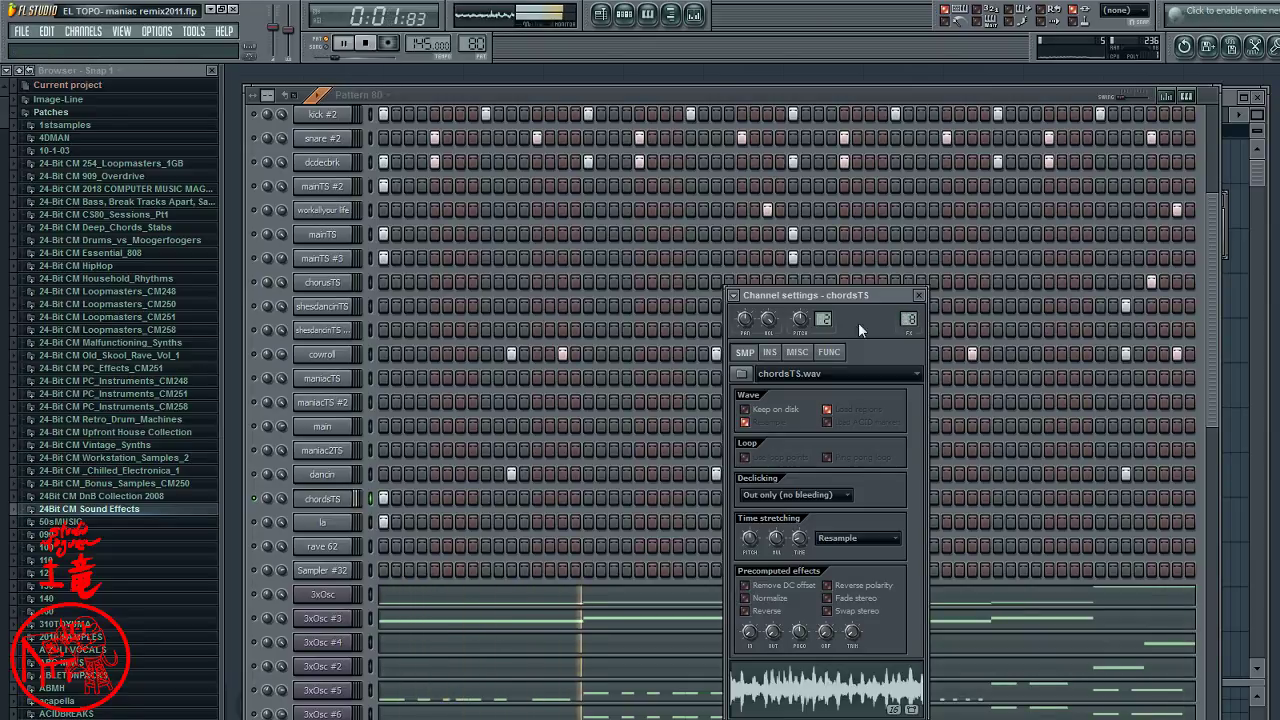
{"action": "left_click", "coordinate": [829, 352]}
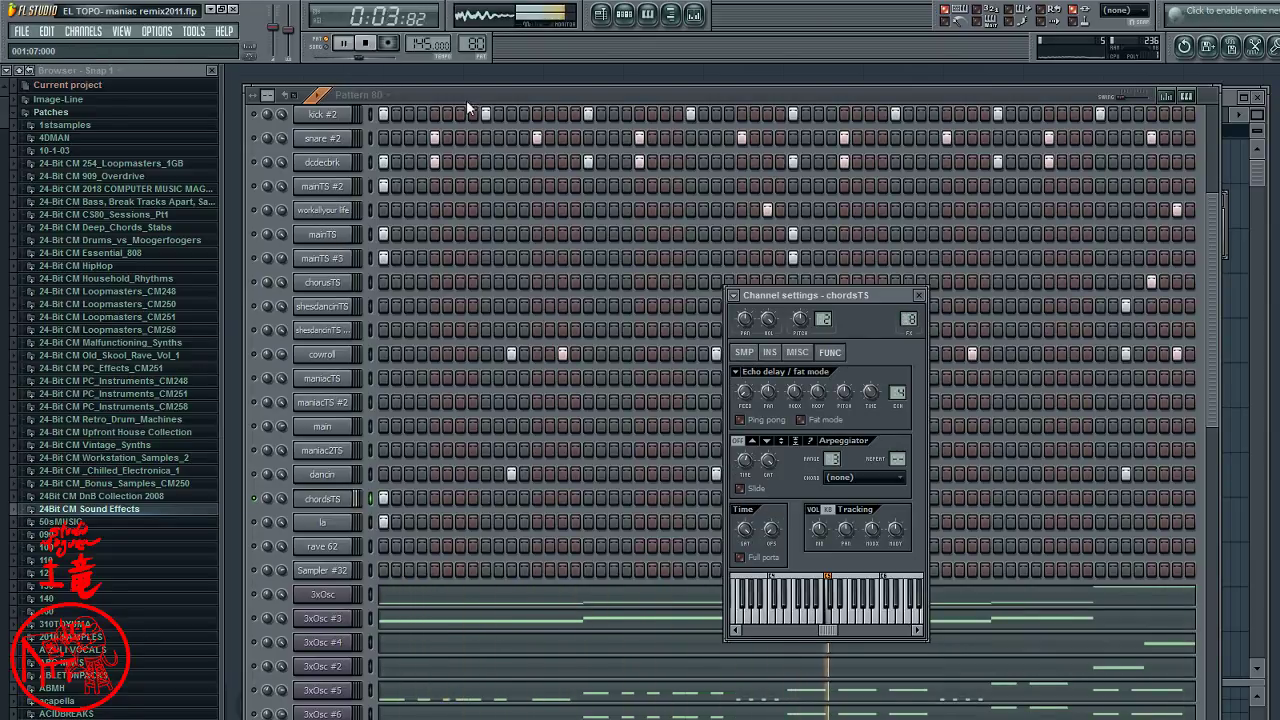
{"action": "key", "text": "Escape"}
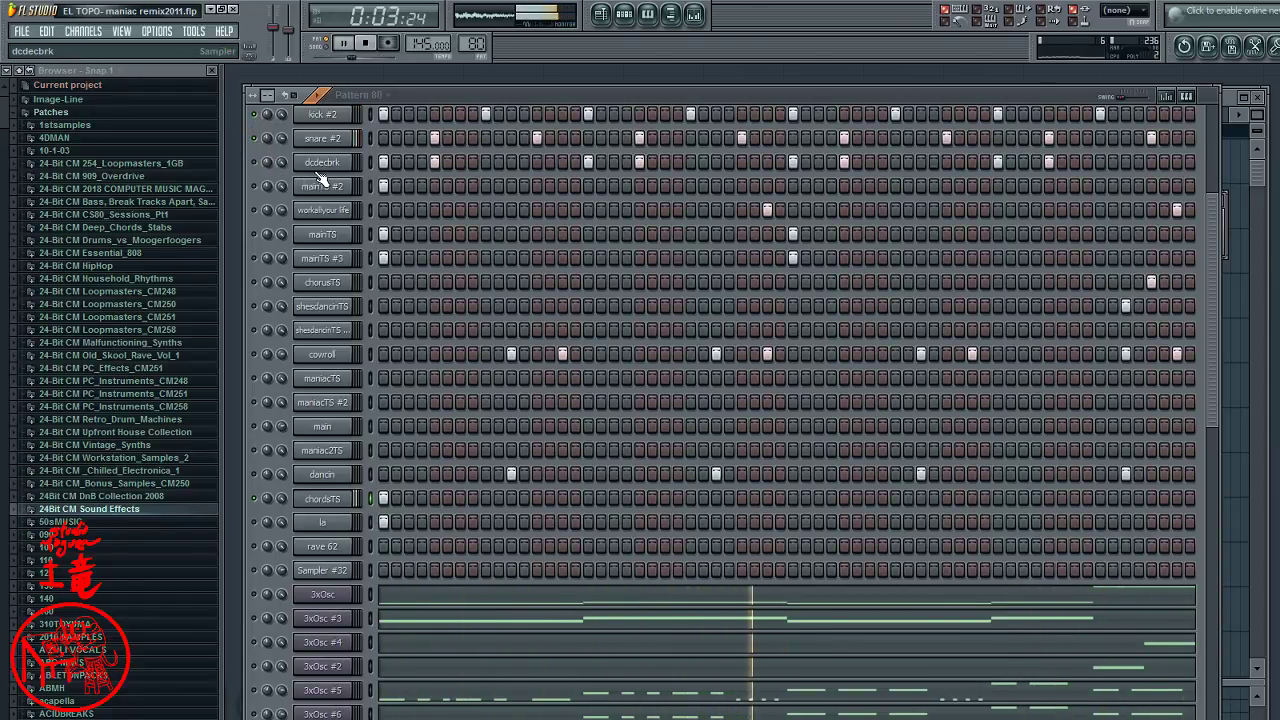
{"action": "scroll", "coordinate": [436, 150], "scroll_direction": "up", "scroll_amount": 3}
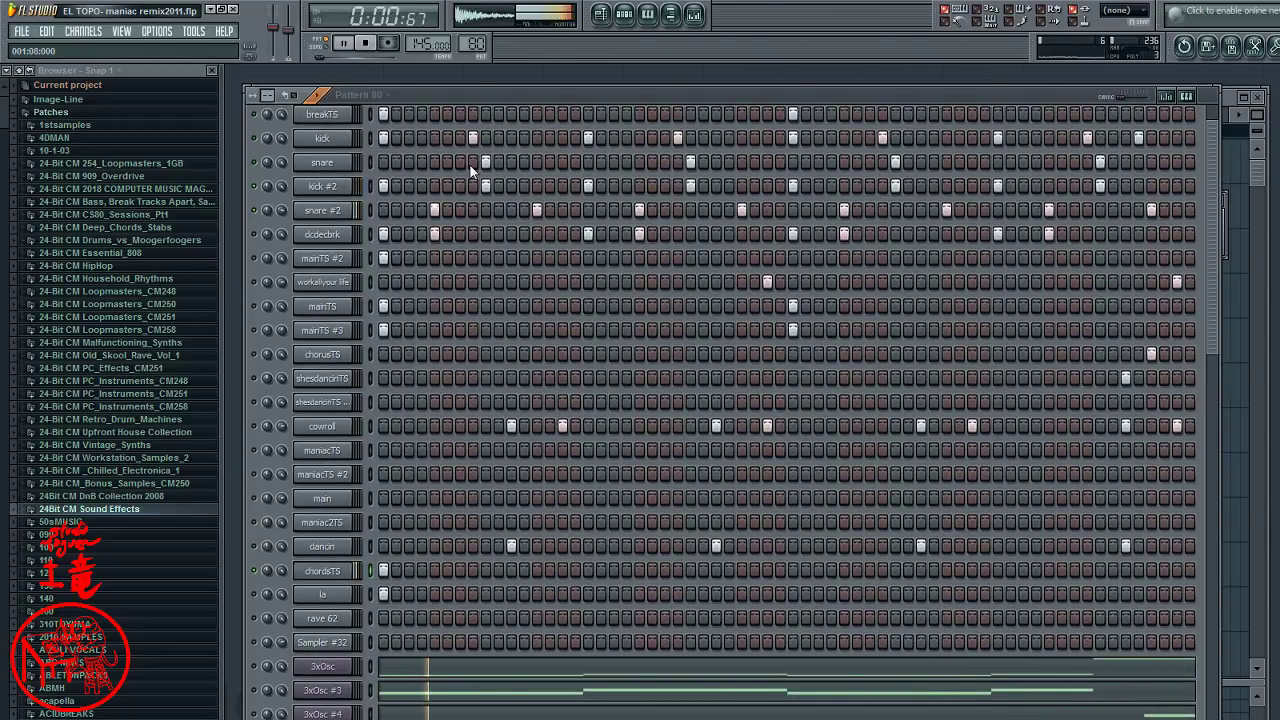
- Try shifting the snare #2 hits one step earlier and move them back to their original steps
{"action": "left_click", "coordinate": [345, 577]}
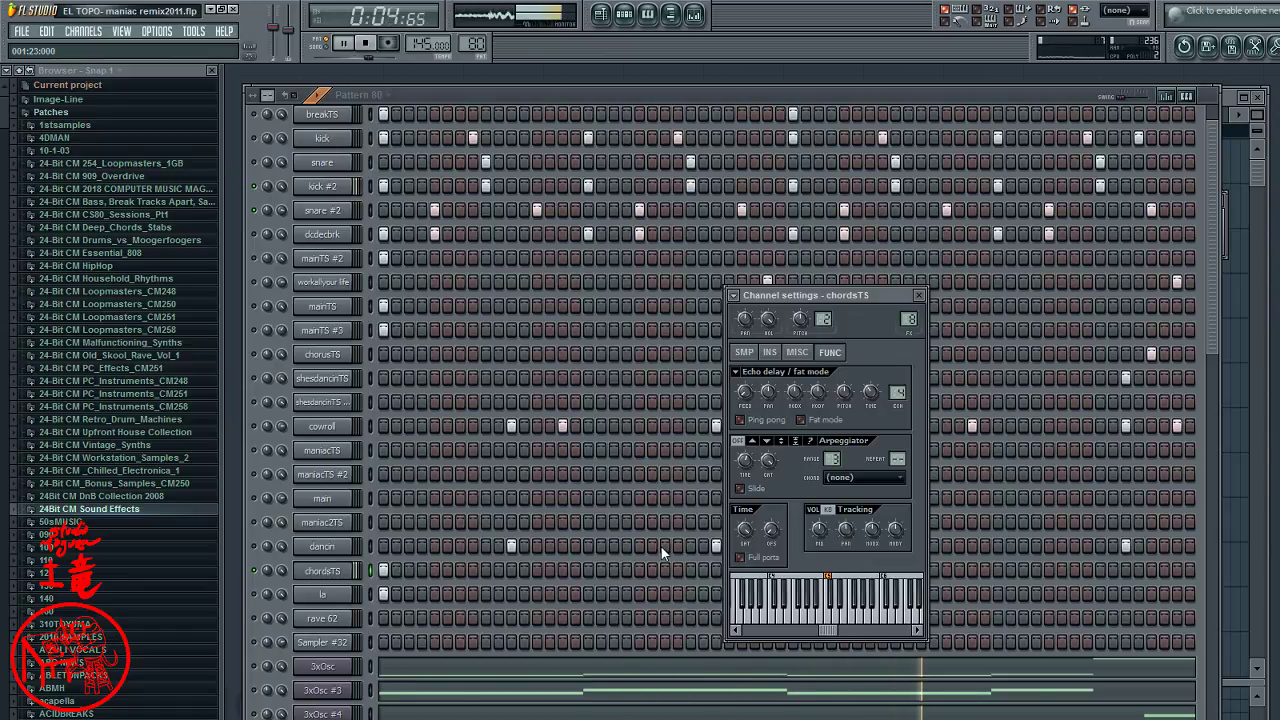
{"action": "left_click", "coordinate": [325, 190]}
{"action": "left_click", "coordinate": [345, 214]}
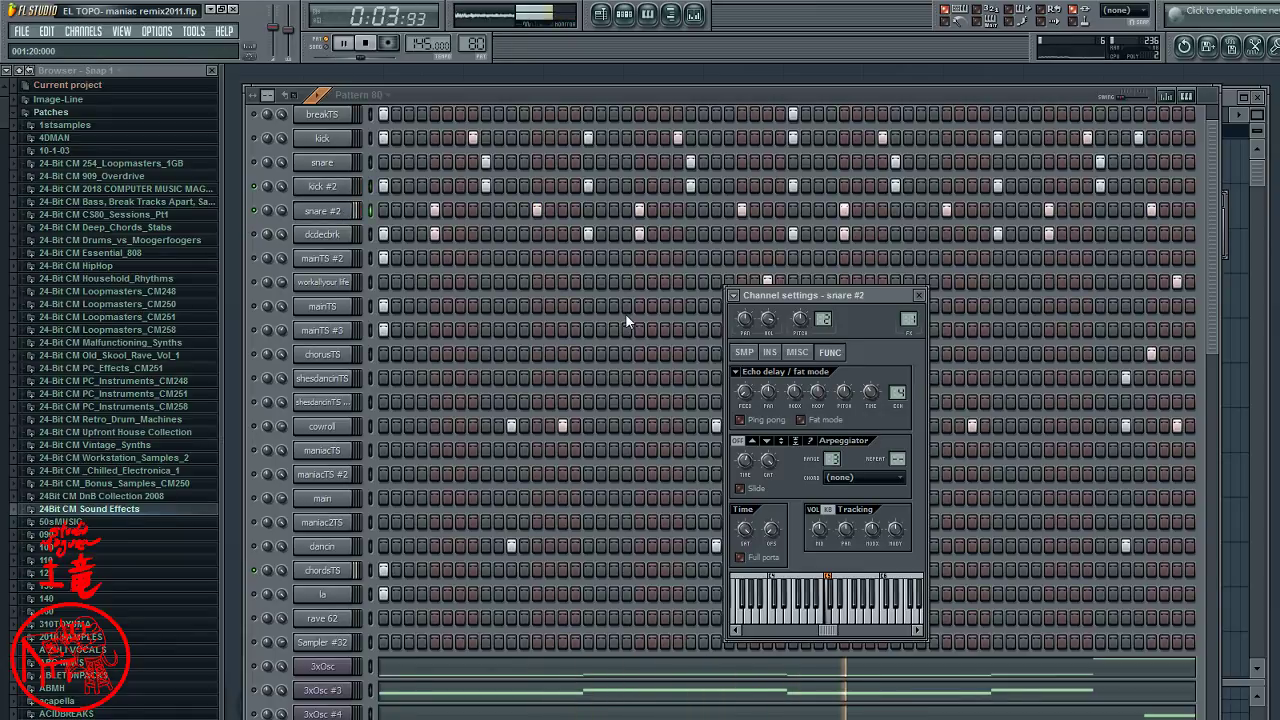
{"action": "key", "text": "shift+Left"}
{"action": "key", "text": "Escape"}
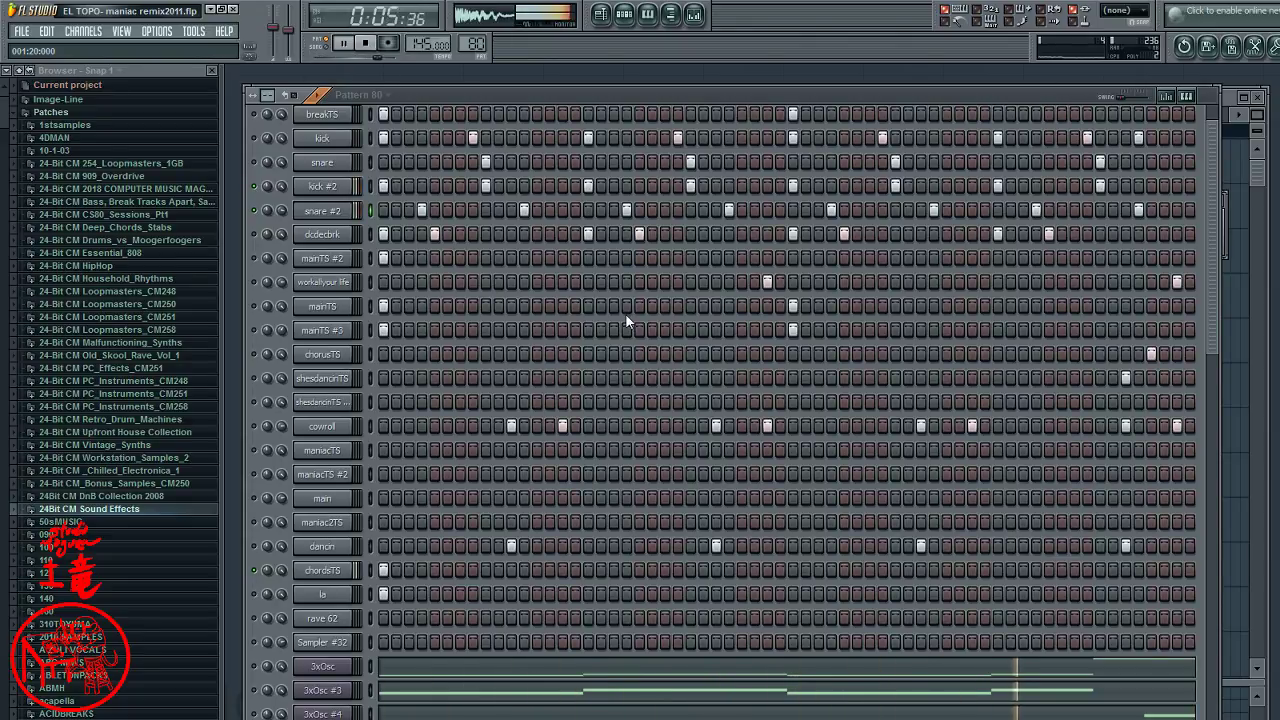
{"action": "key", "text": "shift+Right"}
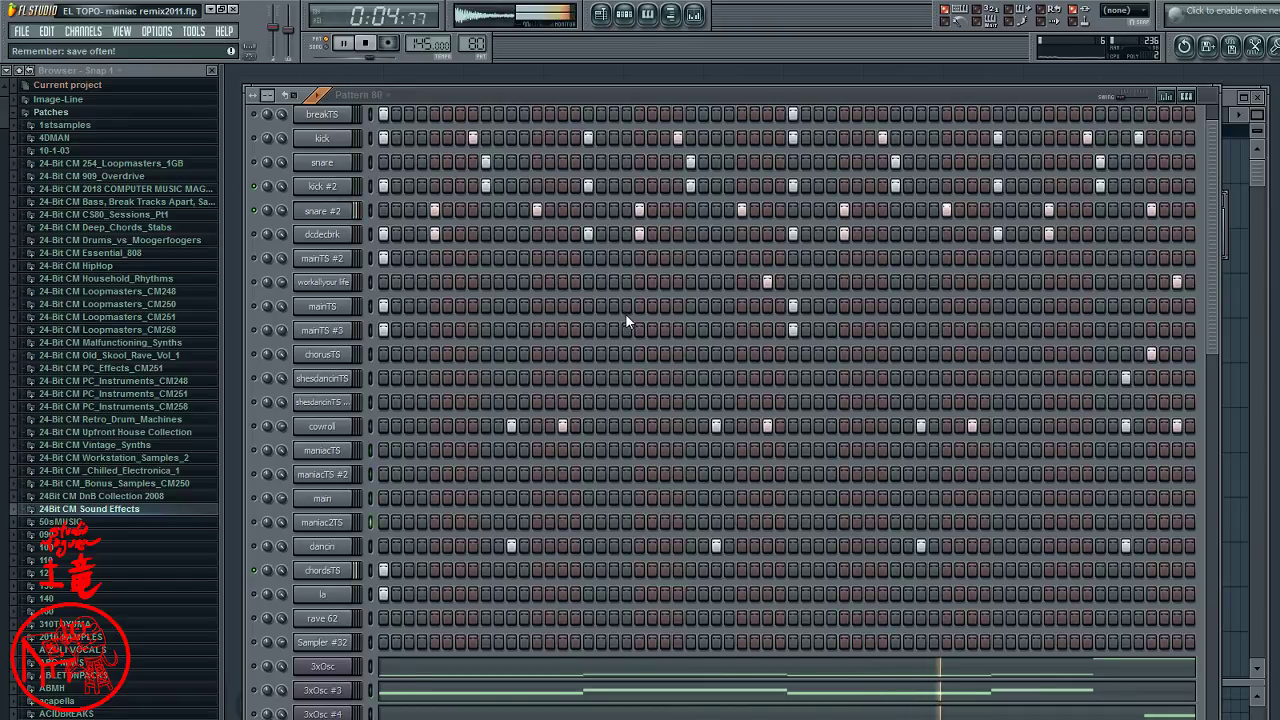
- Shift the chordsTS hit one step later, and stop playback after reviewing the 3xOsc and Square Line channels
{"action": "key", "text": "shift+Right"}
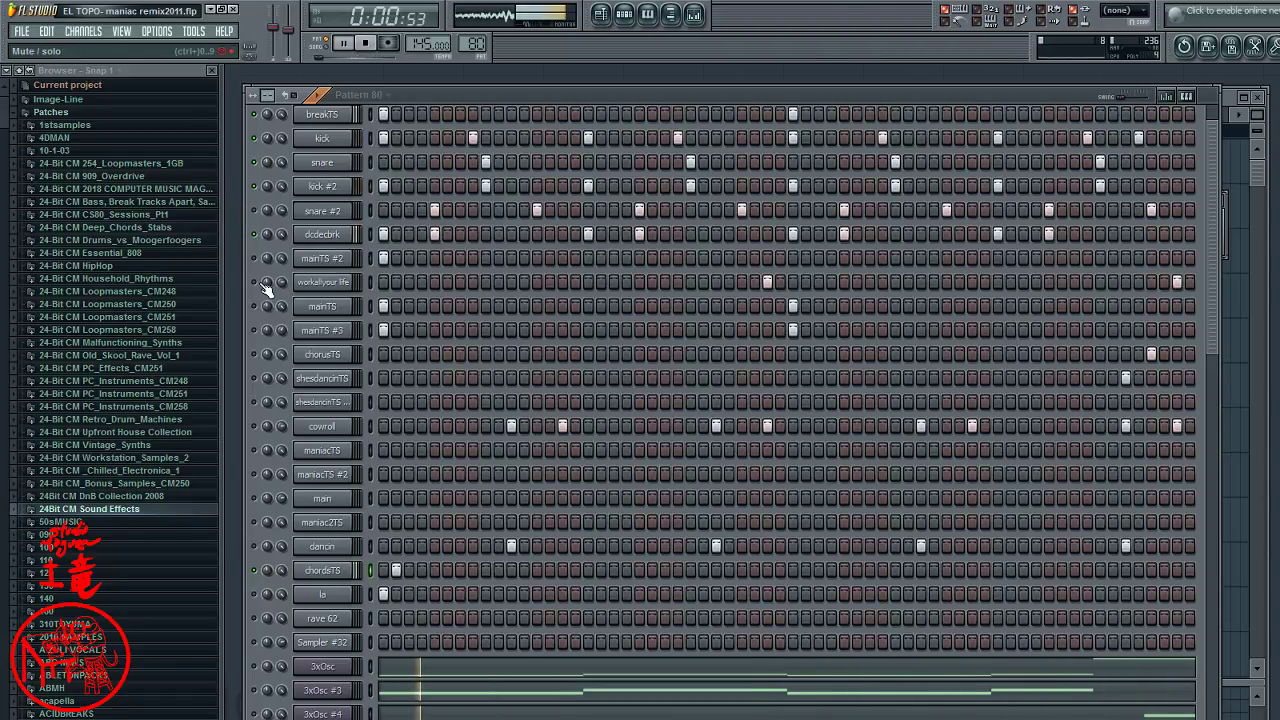
{"action": "scroll", "coordinate": [265, 281], "scroll_direction": "down", "scroll_amount": 4}
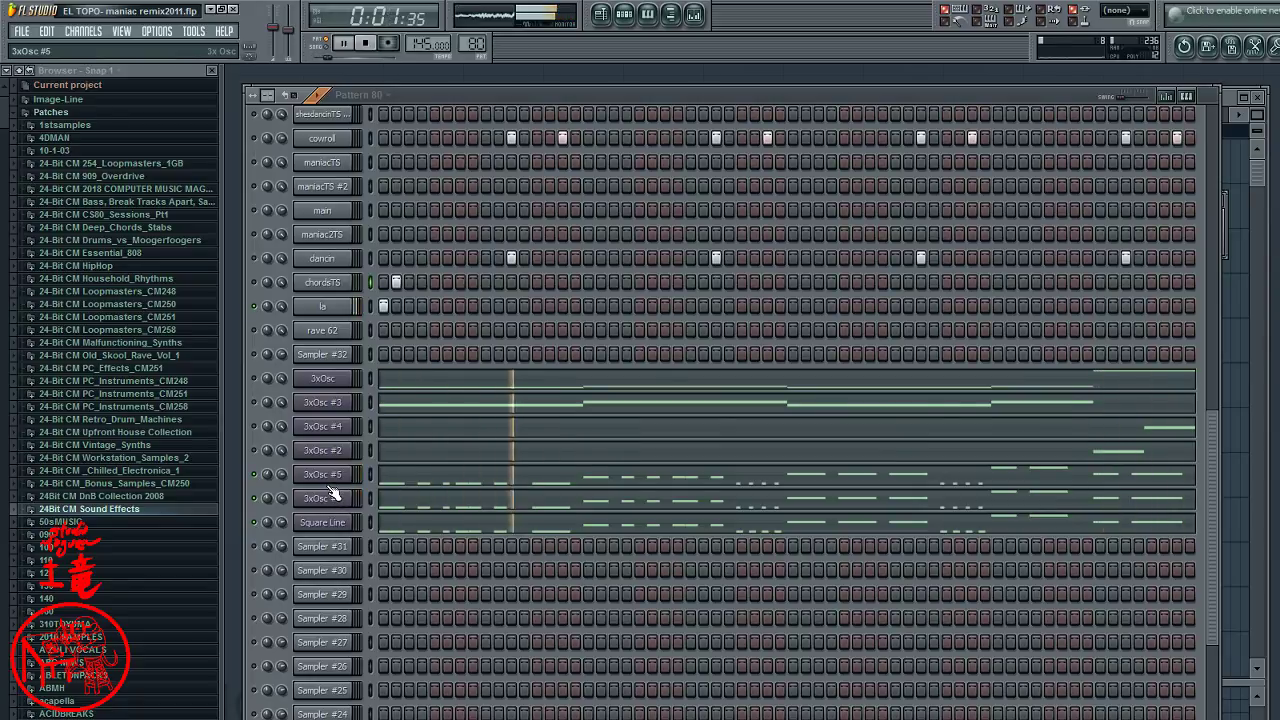
{"action": "scroll", "coordinate": [320, 466], "scroll_direction": "up", "scroll_amount": 3}
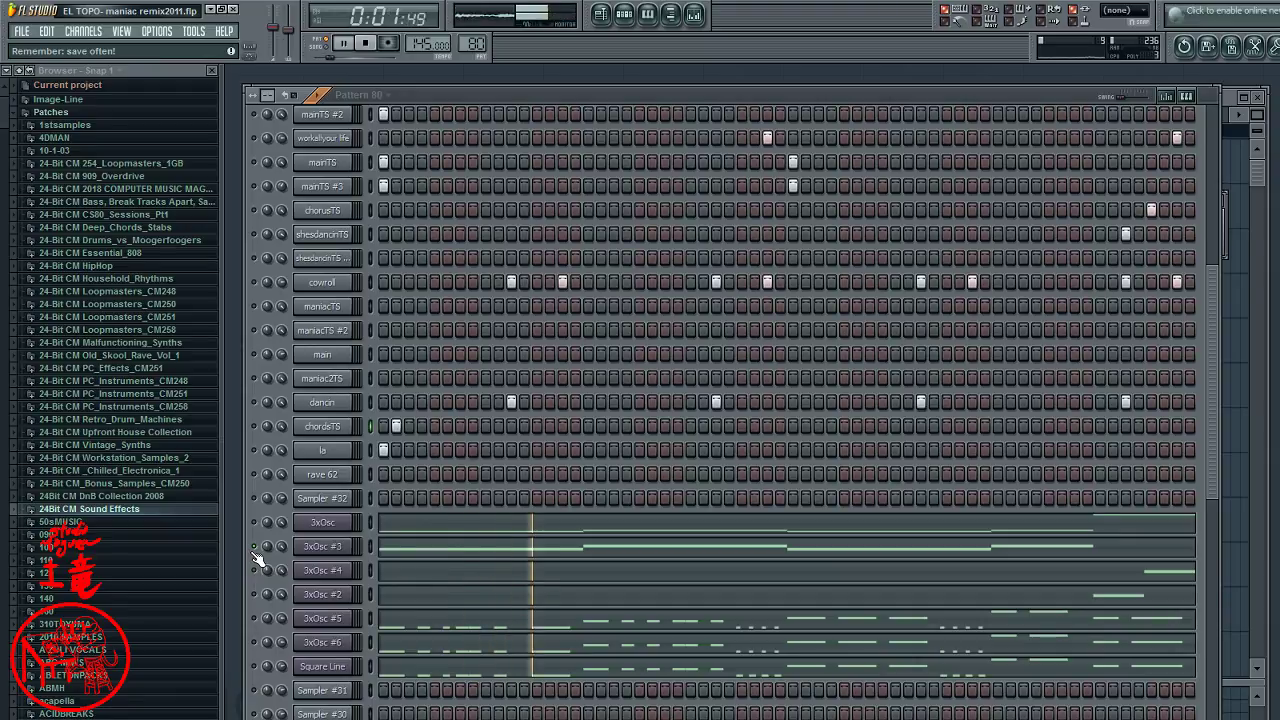
{"action": "scroll", "coordinate": [258, 552], "scroll_direction": "up", "scroll_amount": 3}
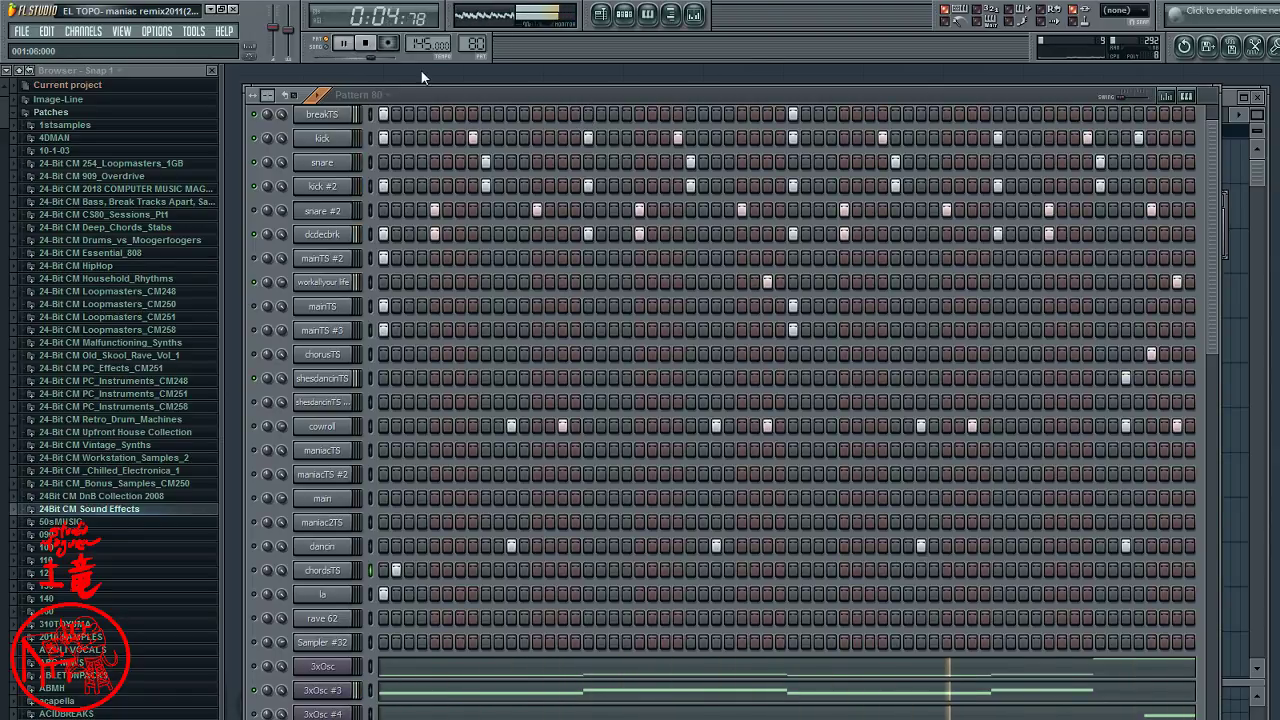
{"action": "left_click", "coordinate": [372, 46]}
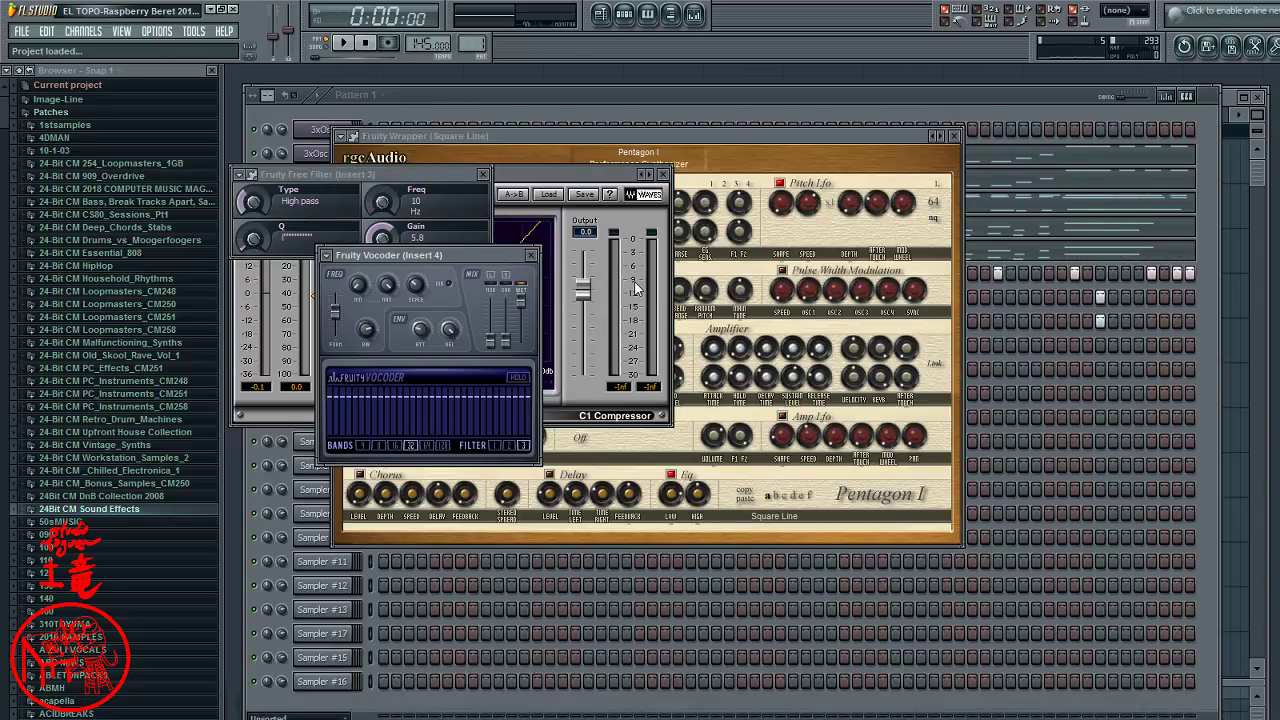
- Clear the plugin windows in the Raspberry Beret project and play Pattern 1 while checking the Fat Bright Pad synth
{"action": "key", "text": "F12"}
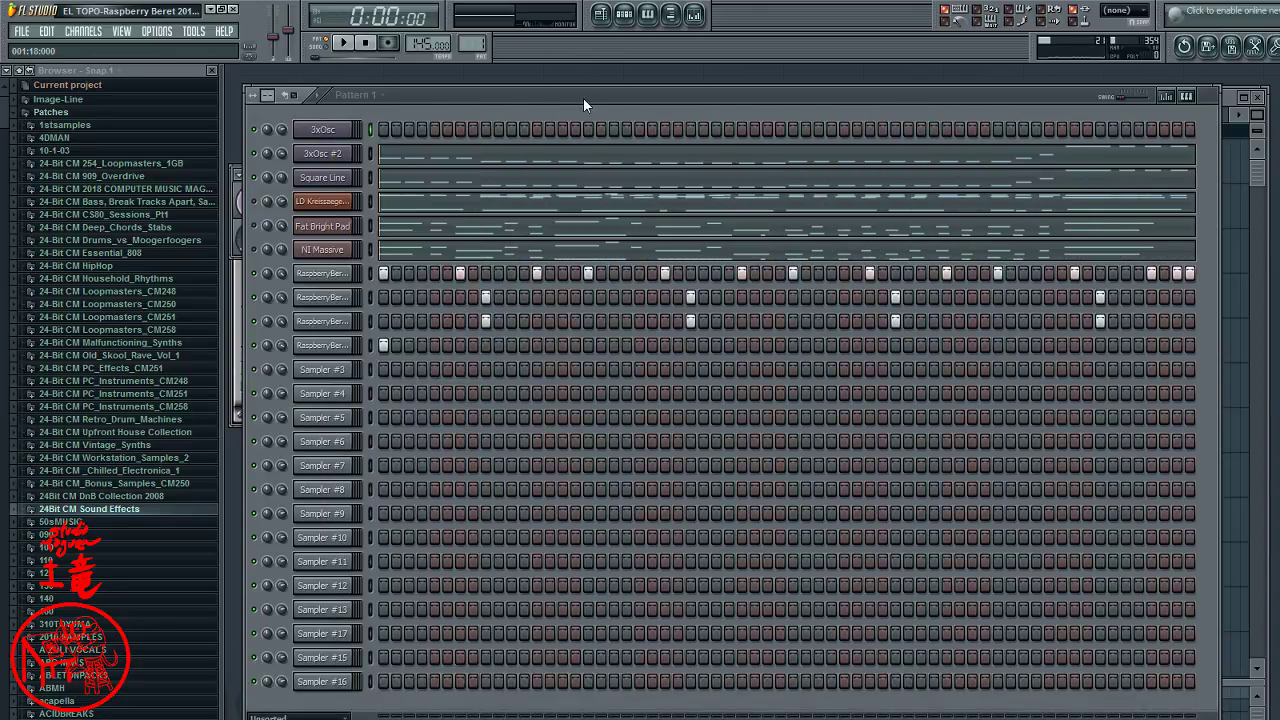
{"action": "left_click", "coordinate": [342, 42]}
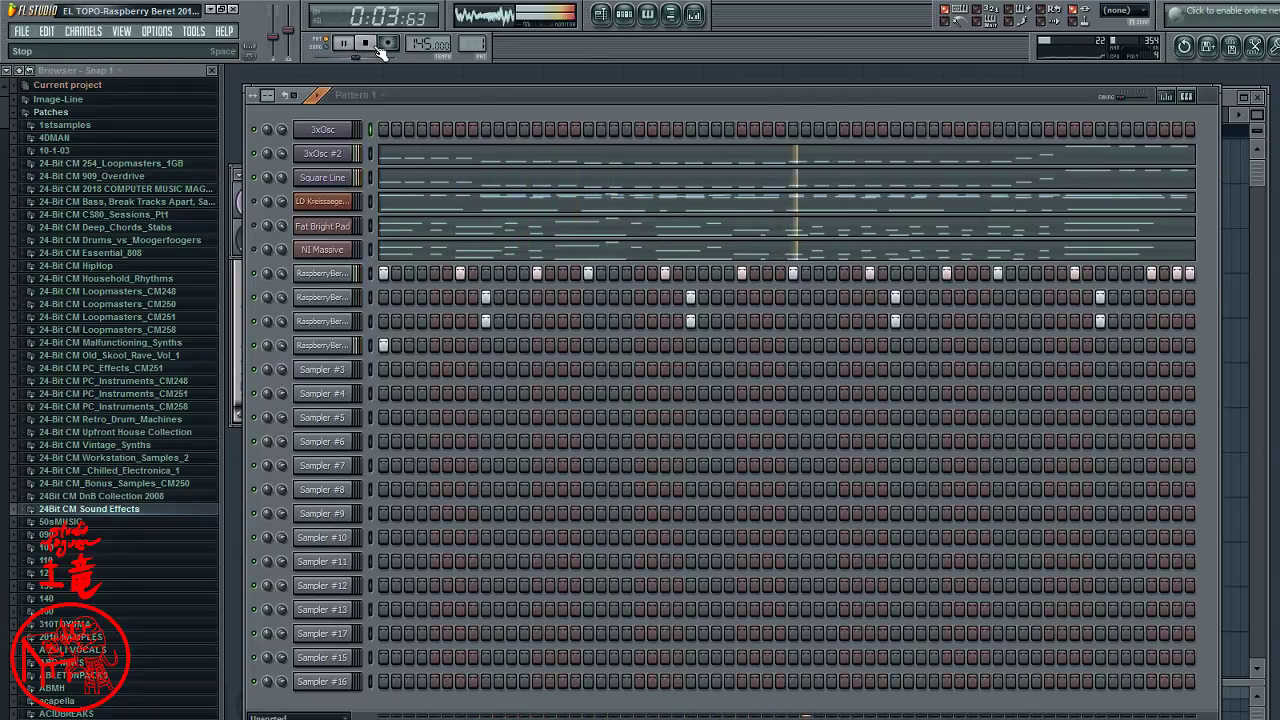
{"action": "left_click", "coordinate": [322, 226]}
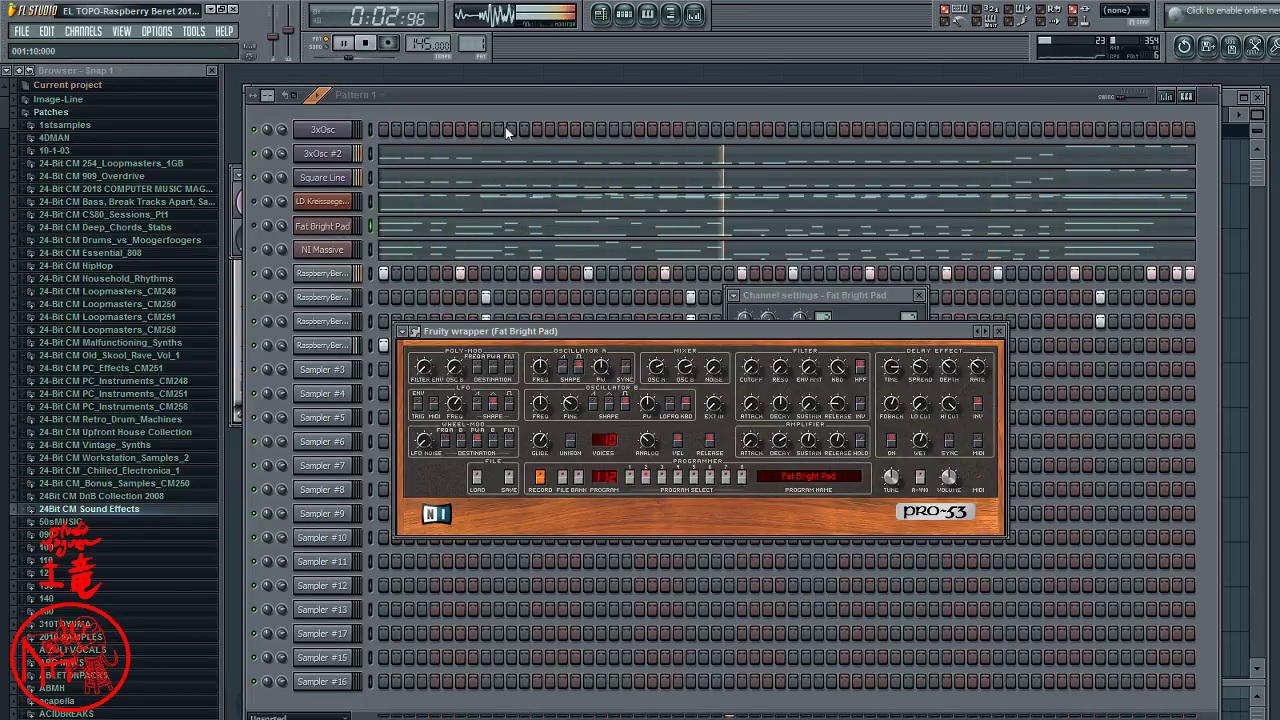
{"action": "left_click", "coordinate": [535, 109]}
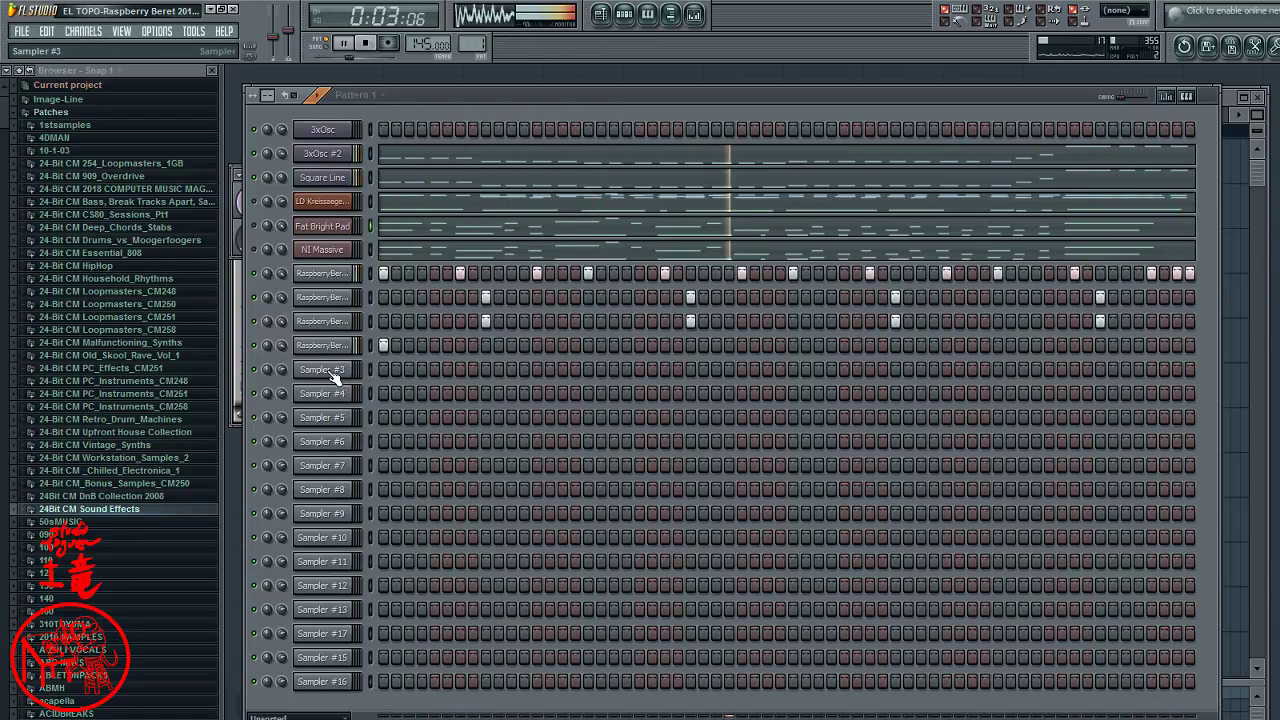
{"action": "left_click", "coordinate": [368, 47]}
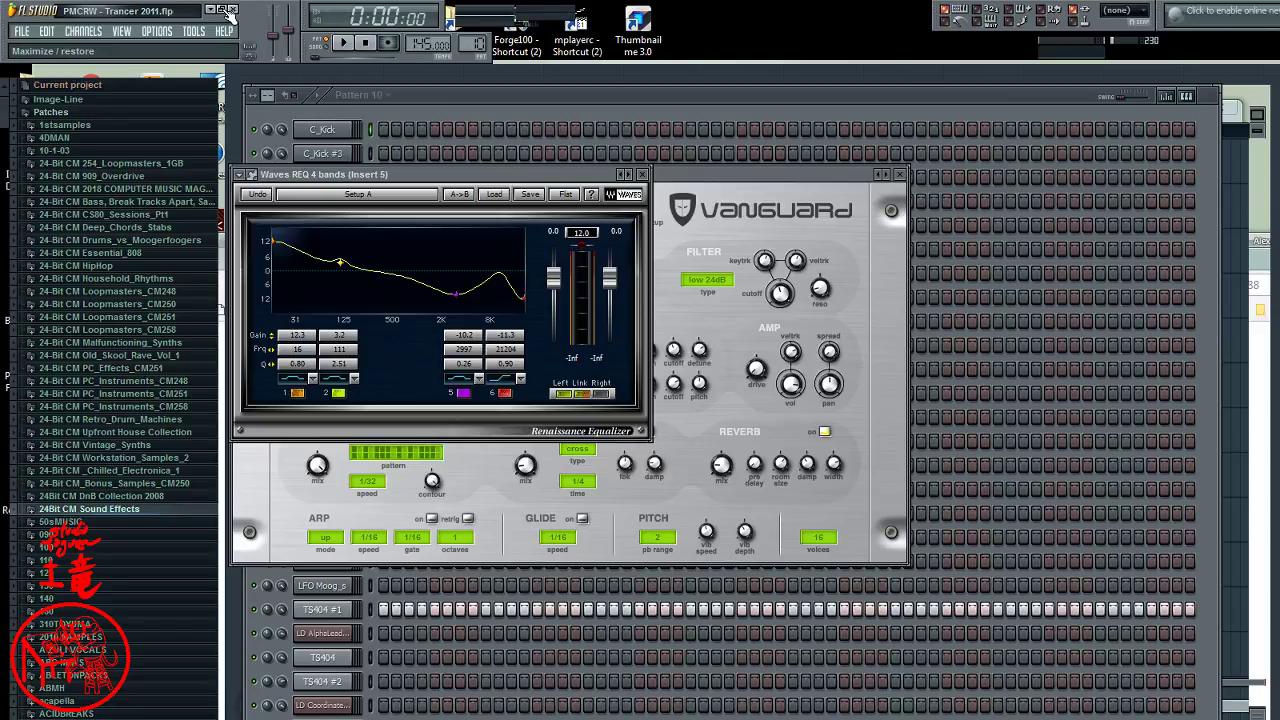
- Bring the step sequencer of the PMCRW - Trancer project to the front and audition the clap009 #2 sample
{"action": "left_click", "coordinate": [229, 10]}
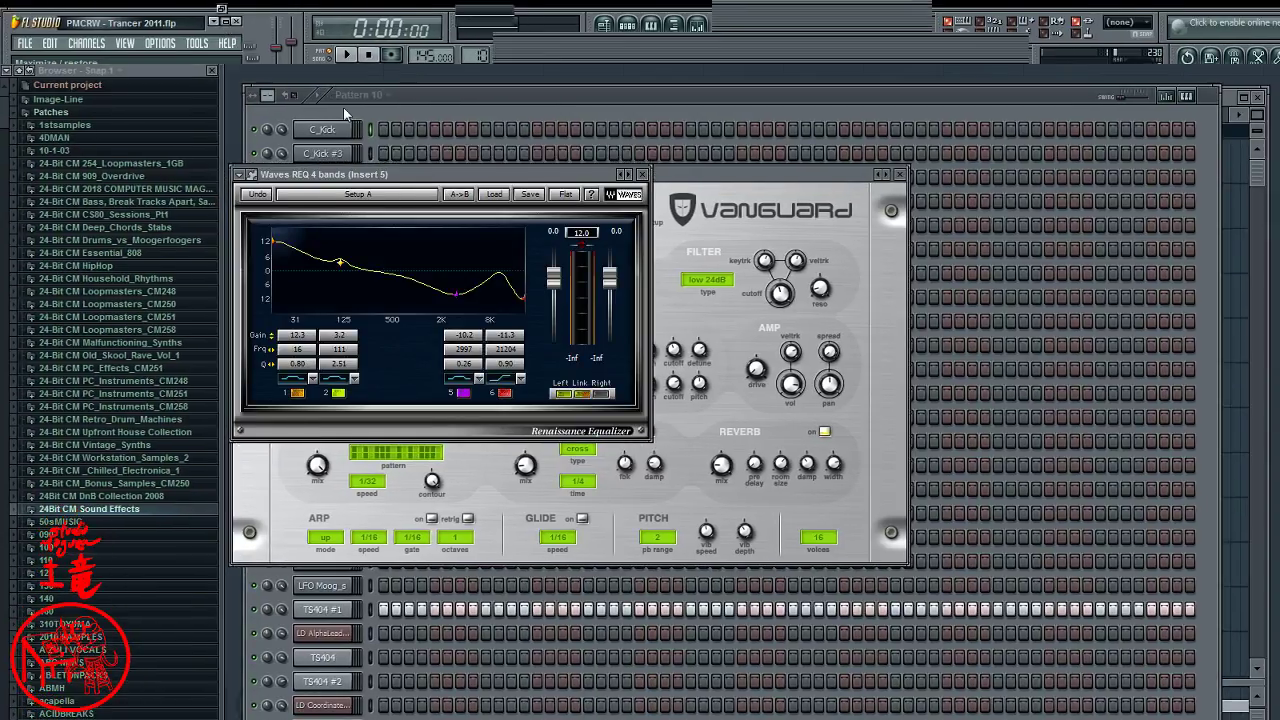
{"action": "left_click", "coordinate": [477, 97]}
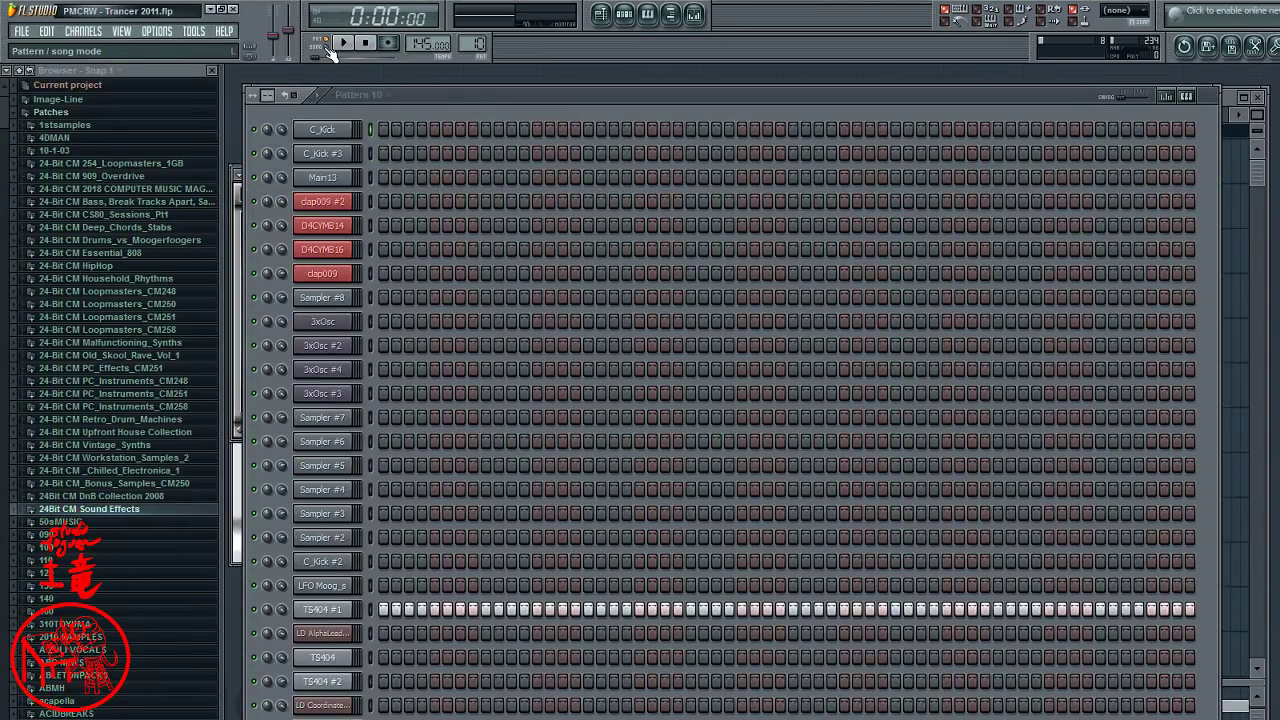
{"action": "left_click", "coordinate": [329, 204]}
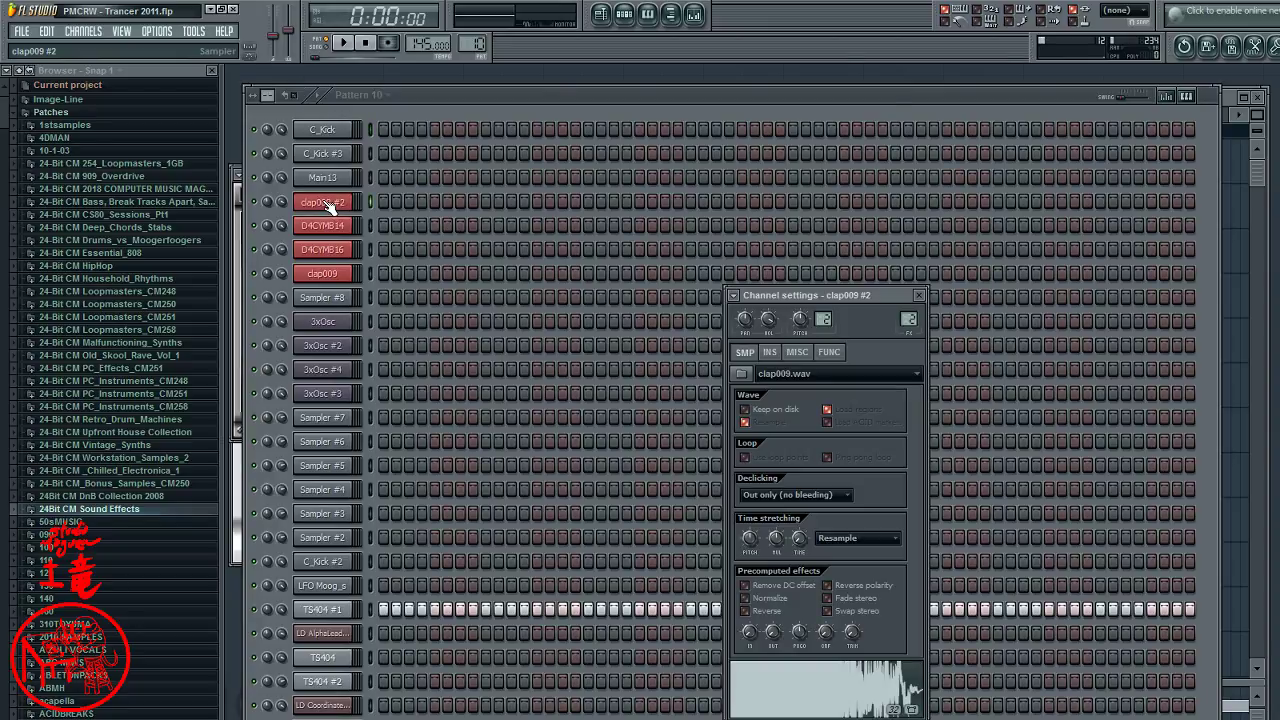
{"action": "left_click", "coordinate": [818, 701]}
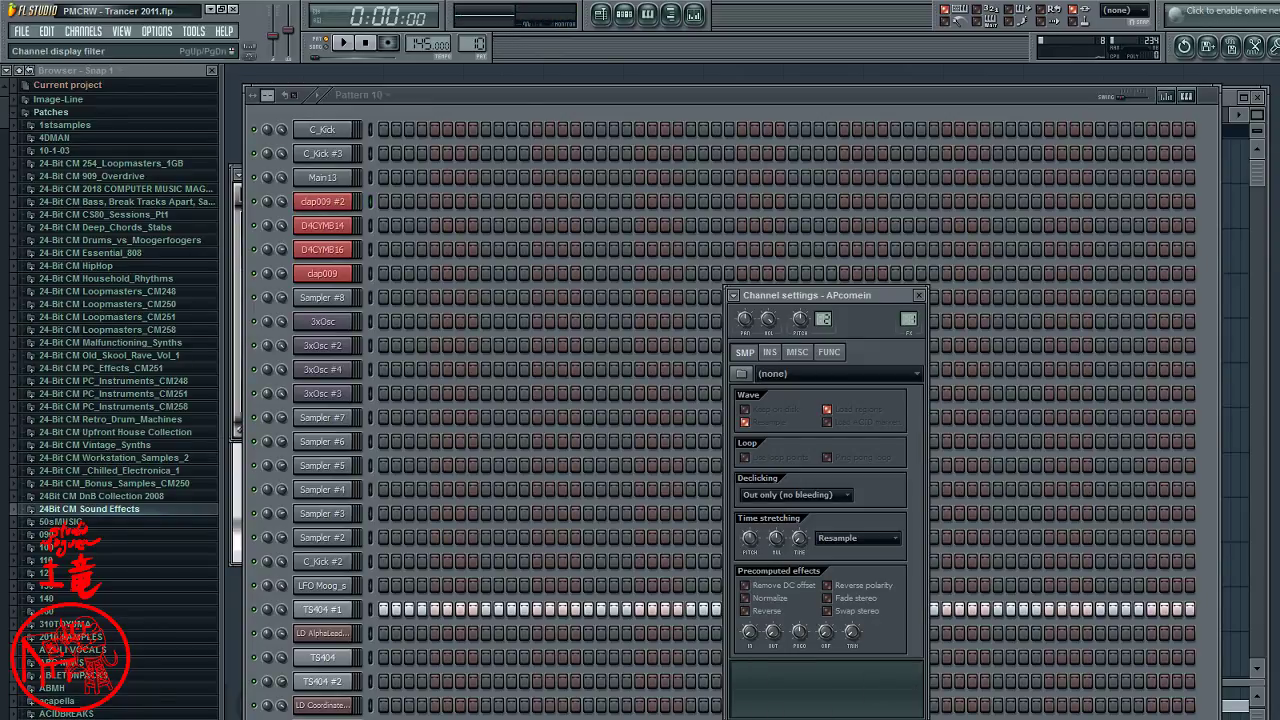
{"action": "key", "text": "Escape"}
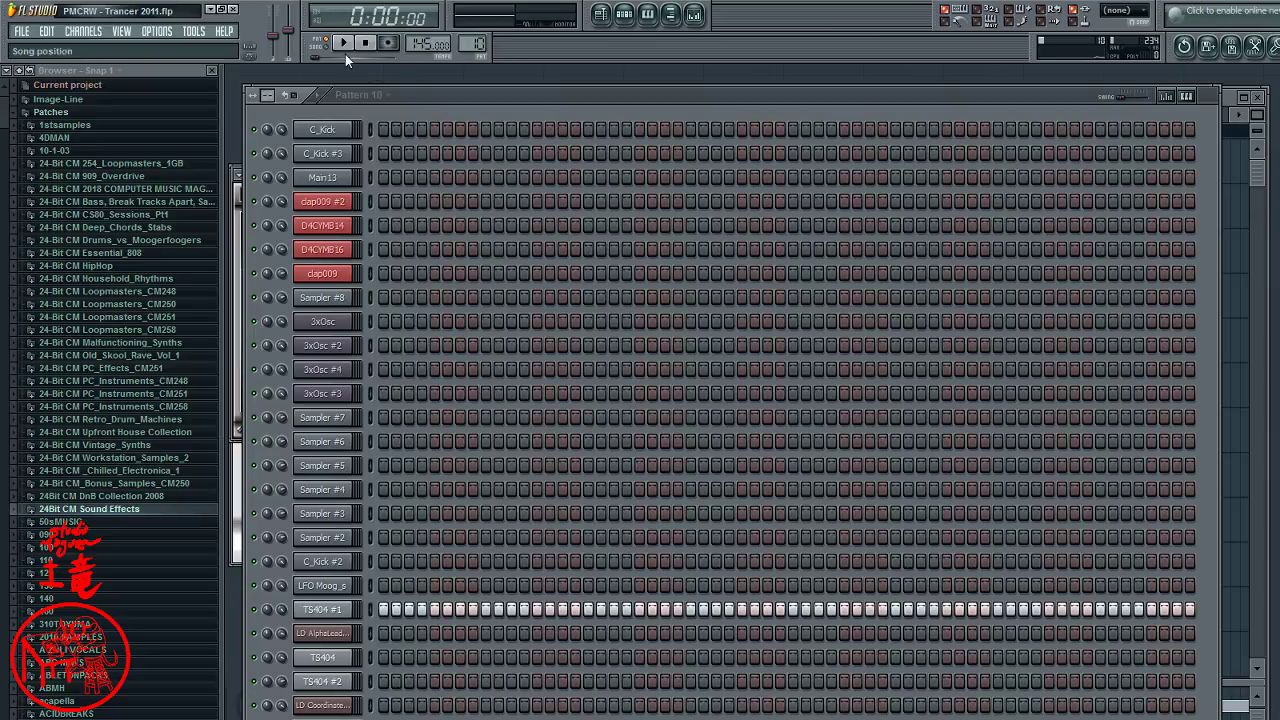
- Open the playlist and briefly play the song from its start in song mode
{"action": "left_click", "coordinate": [605, 15]}
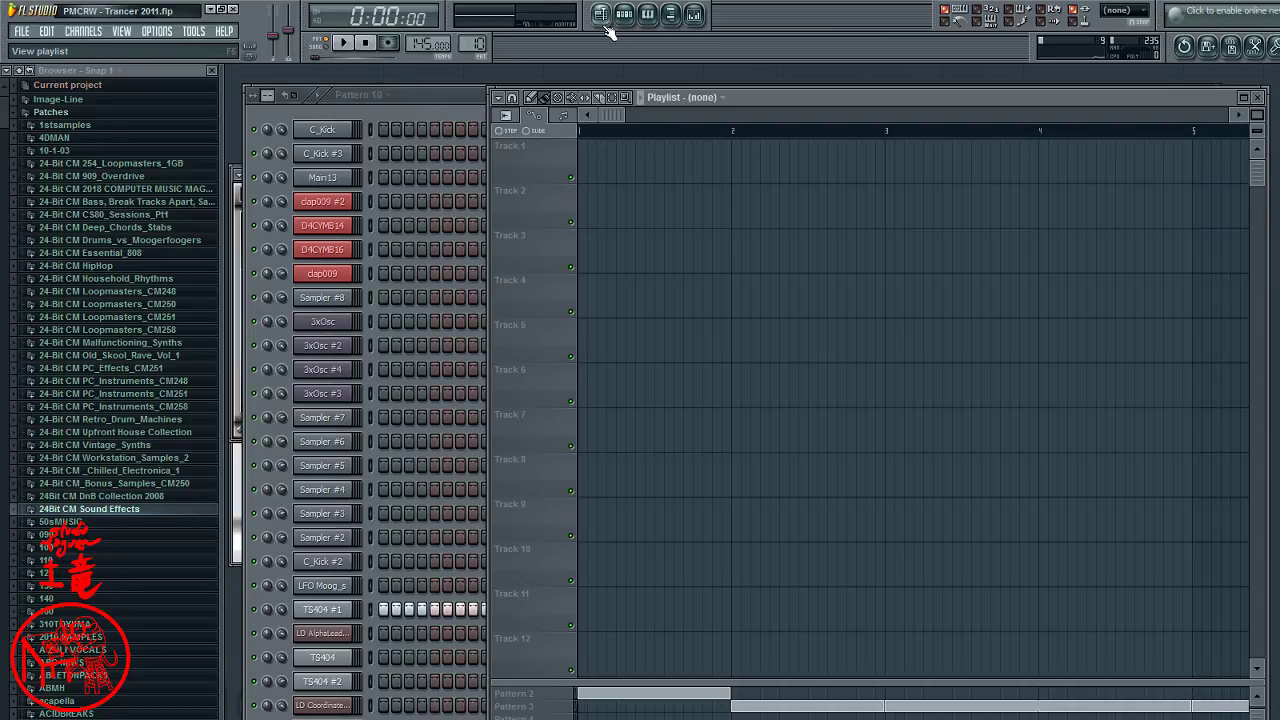
{"action": "left_click", "coordinate": [342, 43]}
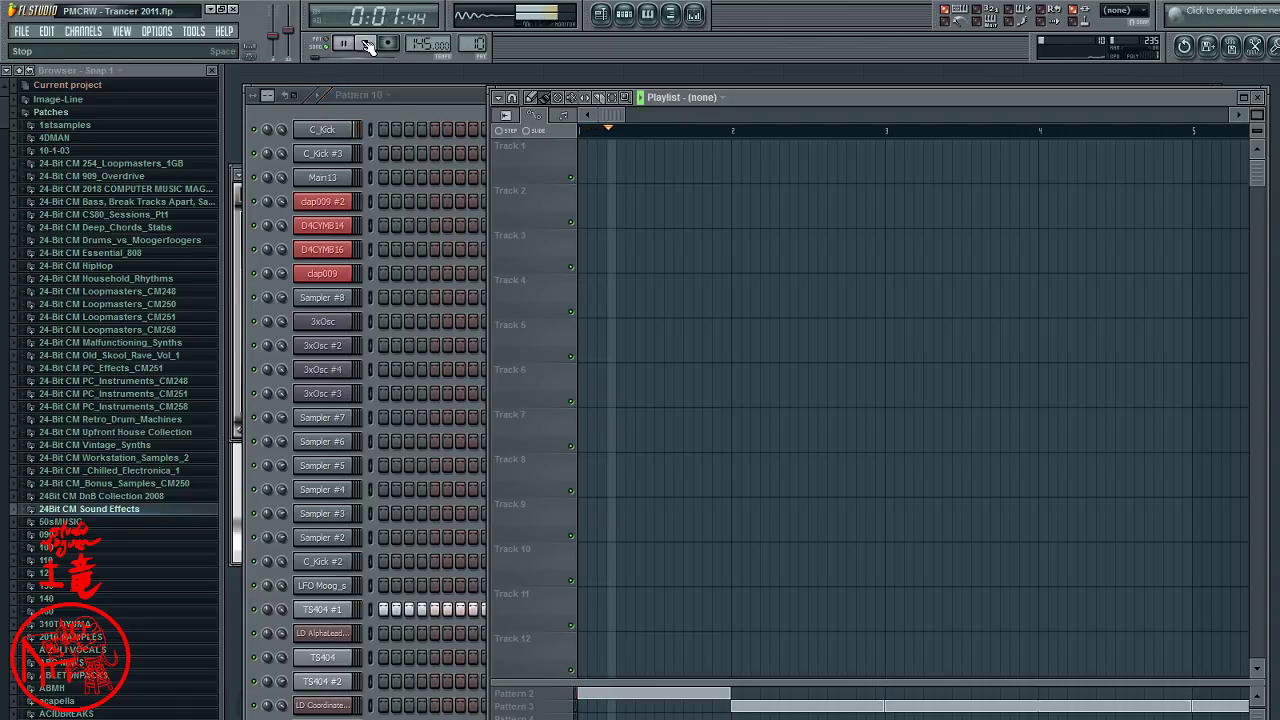
{"action": "left_click", "coordinate": [367, 44]}
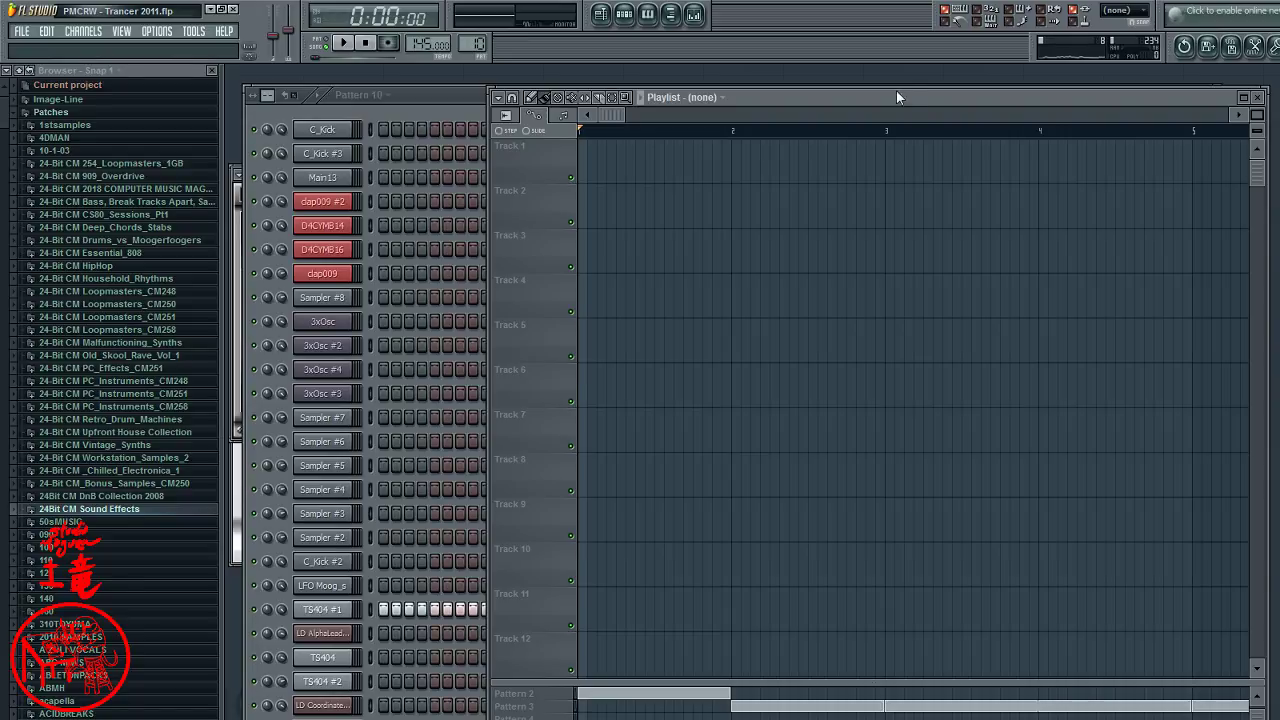
- Audition the clap009 channel's sample and play the song's opening bars with the playlist in view
{"action": "left_click", "coordinate": [323, 274]}
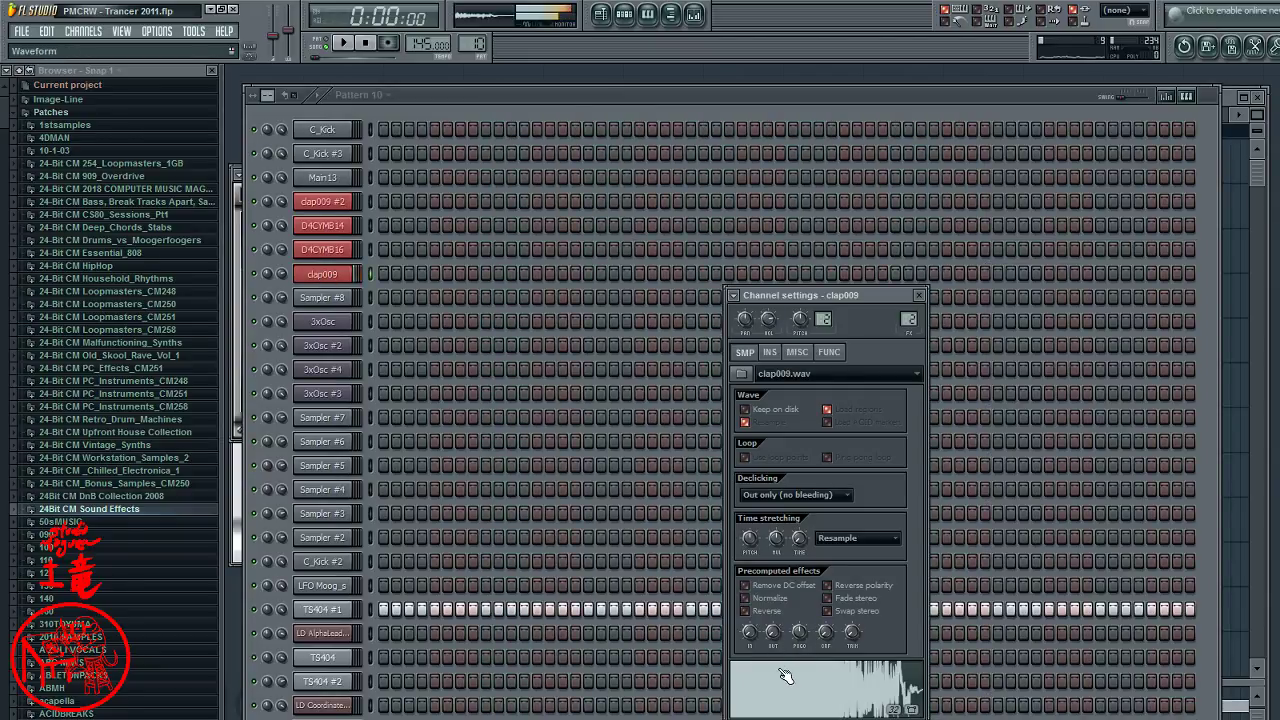
{"action": "left_click", "coordinate": [638, 93]}
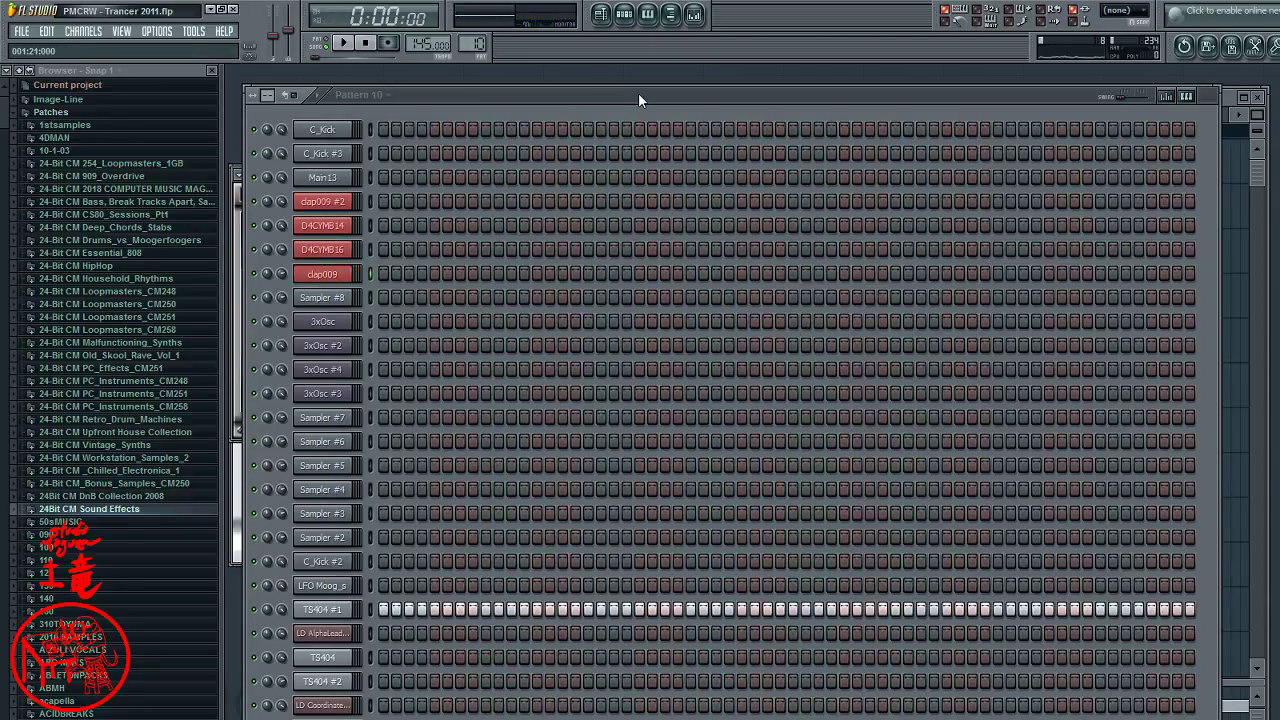
{"action": "left_click", "coordinate": [352, 43]}
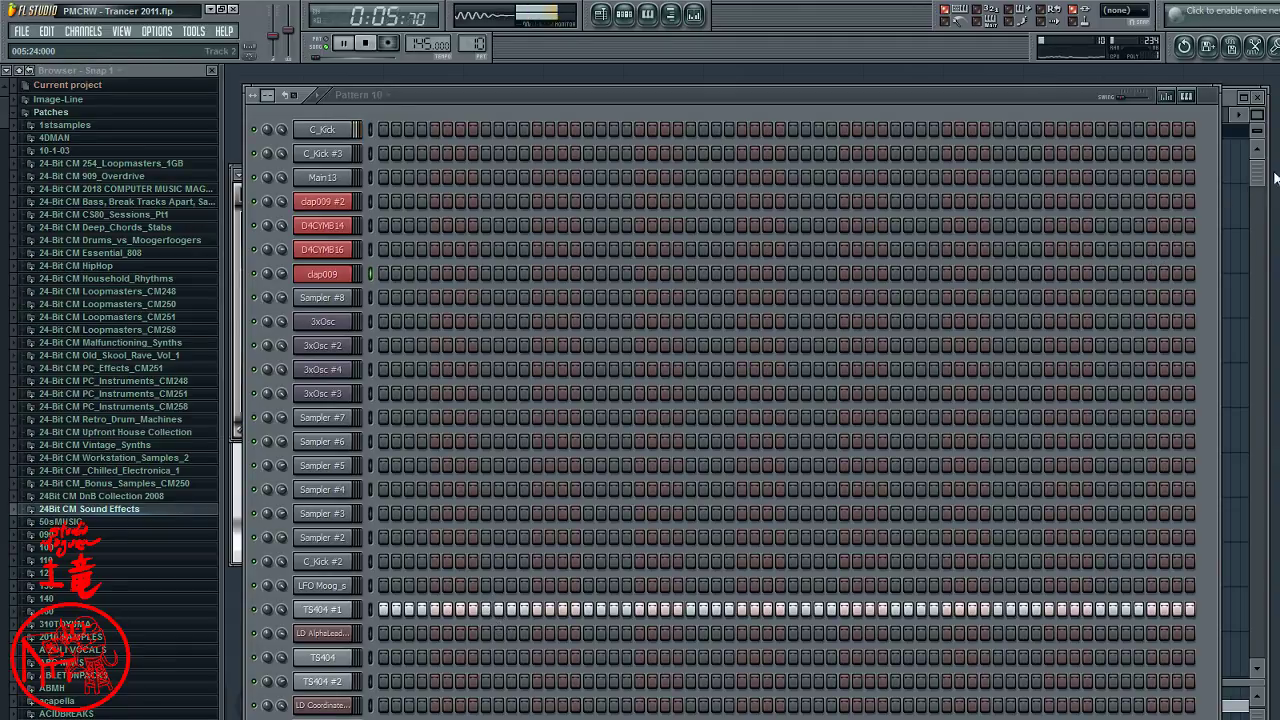
{"action": "key", "text": "F5"}
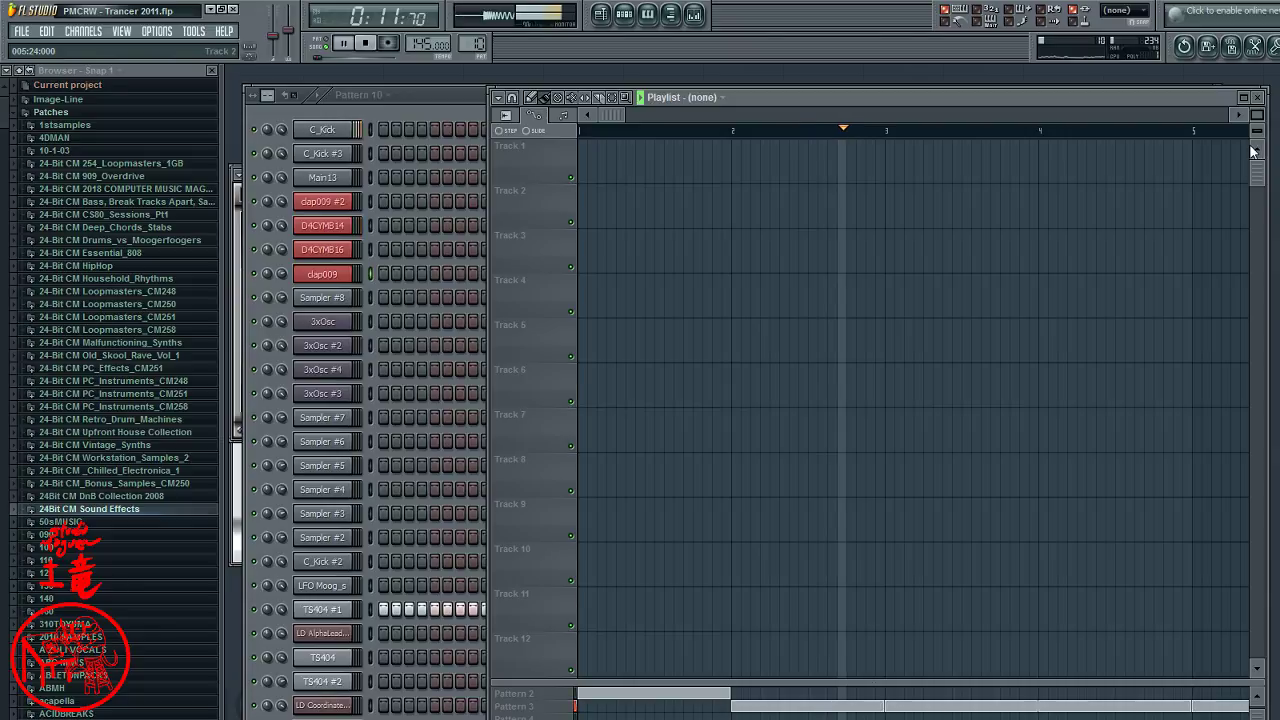
{"action": "left_click", "coordinate": [372, 45]}
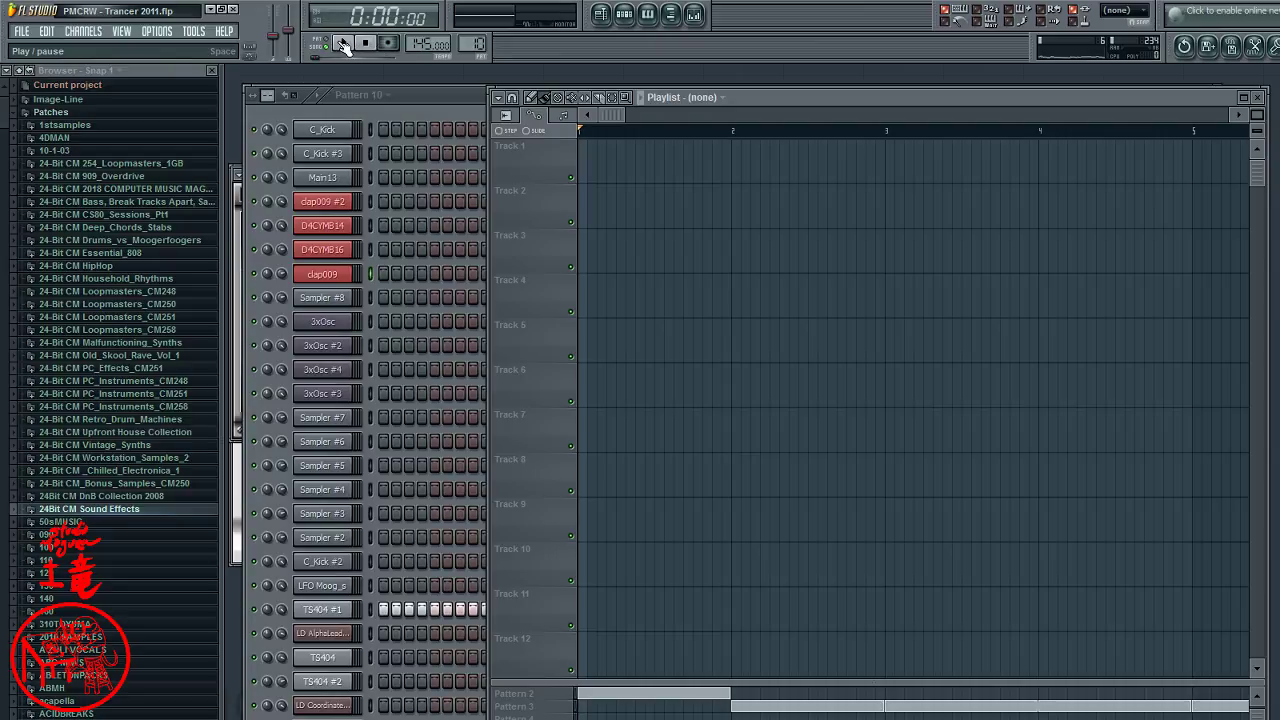
- Restart the song from the beginning and zoom the playlist timeline to show about 29 bars
{"action": "left_click", "coordinate": [343, 43]}
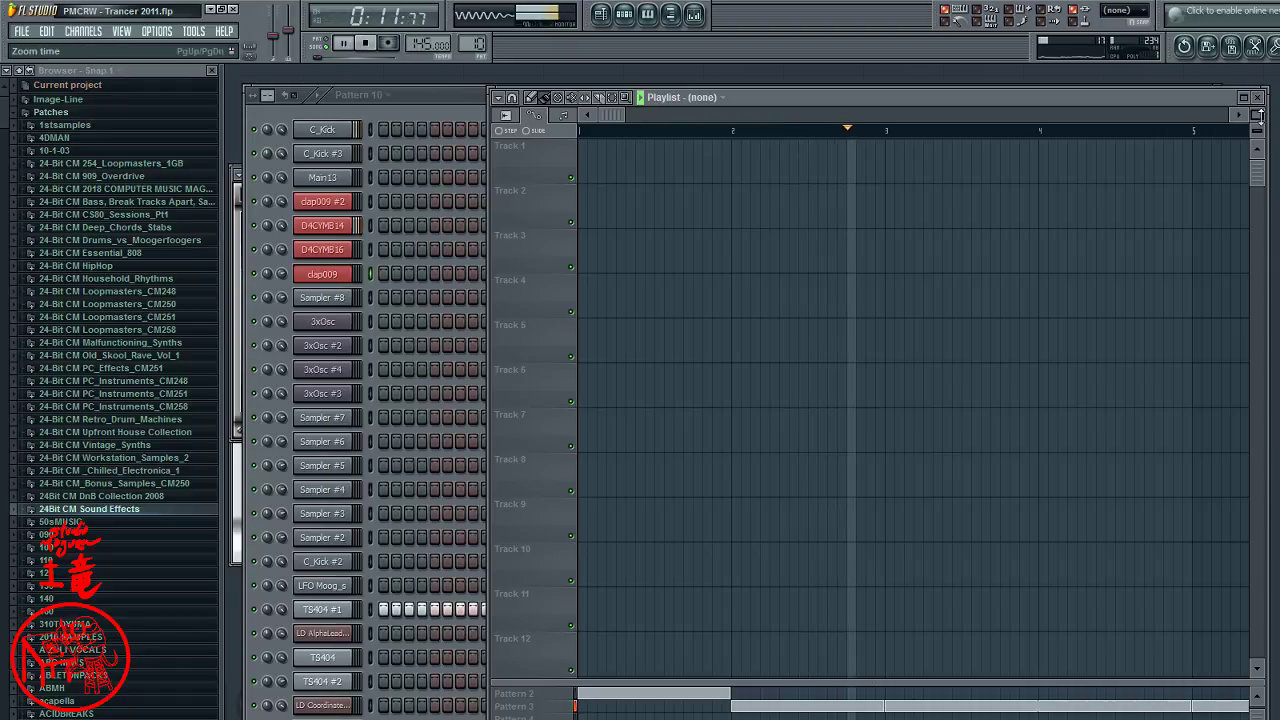
{"action": "scroll", "coordinate": [900, 130], "scroll_direction": "down", "scroll_amount": 3}
{"action": "scroll", "coordinate": [900, 130], "scroll_direction": "down", "scroll_amount": 5}
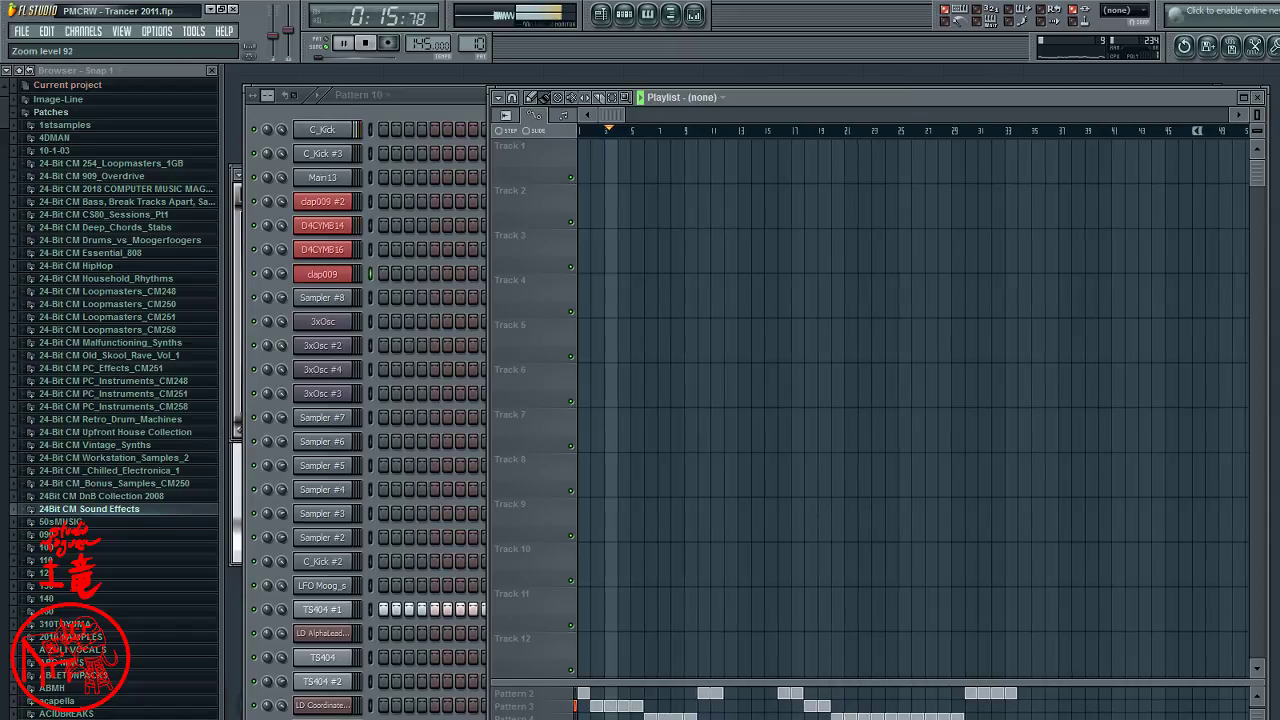
{"action": "scroll", "coordinate": [900, 130], "scroll_direction": "up", "scroll_amount": 3}
{"action": "scroll", "coordinate": [900, 130], "scroll_direction": "up", "scroll_amount": 1}
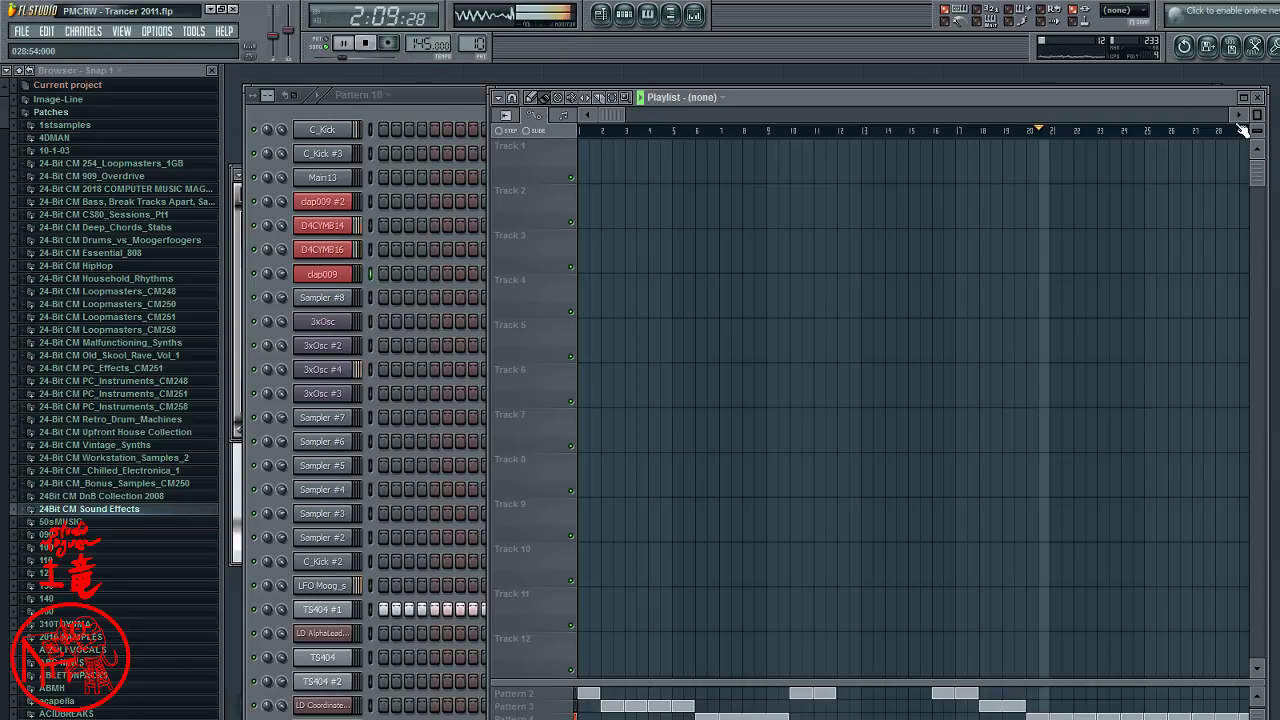
- Audition the song from around bar 28, bar 17 and bar 19 by repositioning playback on the playlist timeline
{"action": "left_click", "coordinate": [1240, 130]}
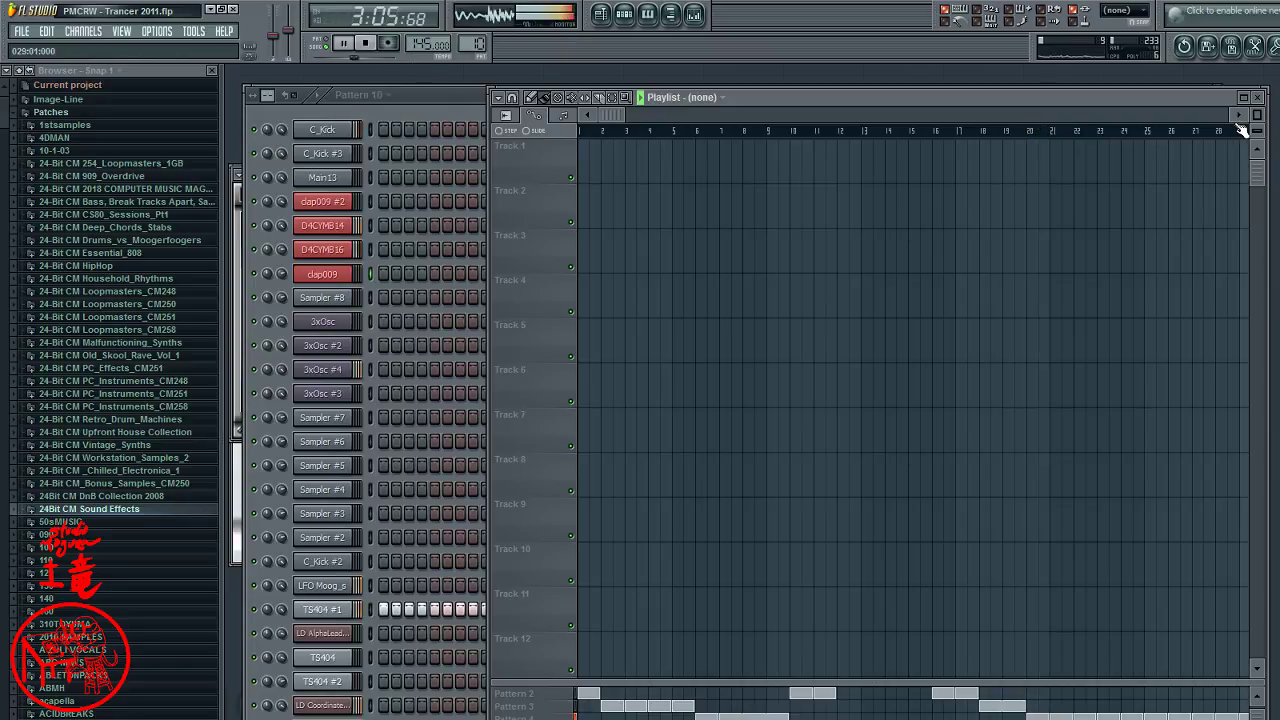
{"action": "left_click", "coordinate": [1232, 130]}
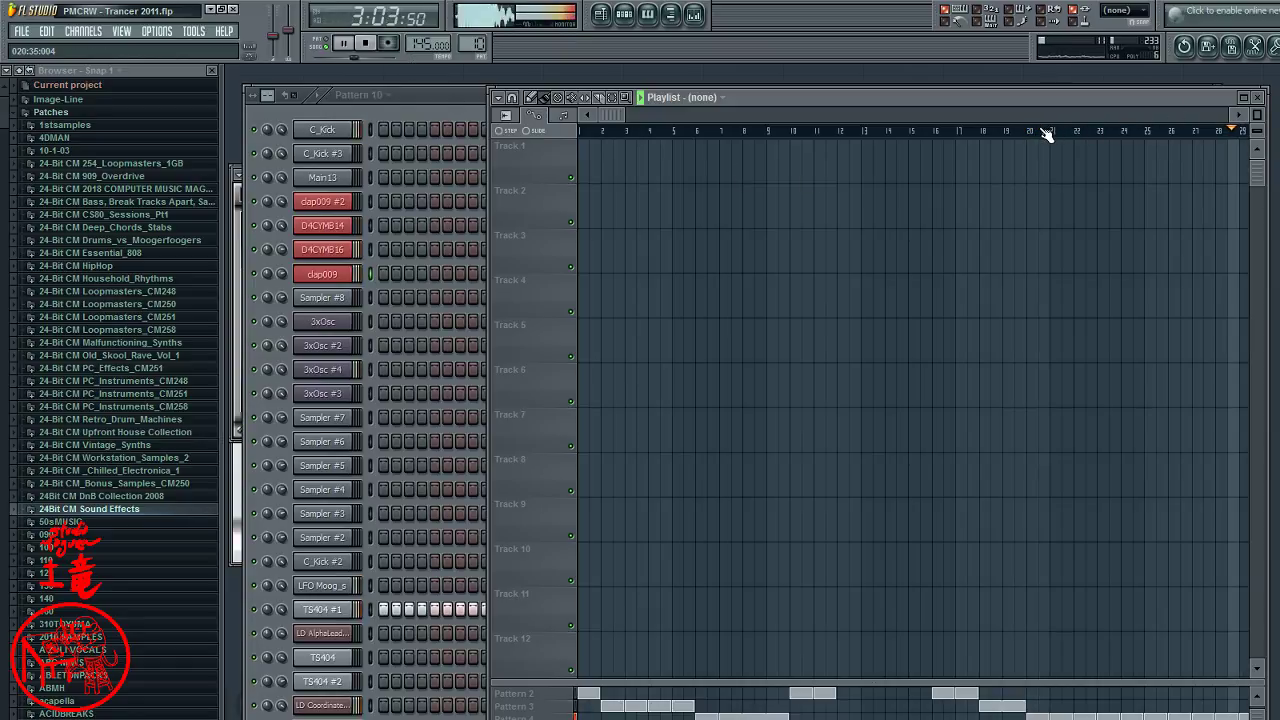
{"action": "left_click", "coordinate": [1006, 131]}
{"action": "left_click", "coordinate": [971, 131]}
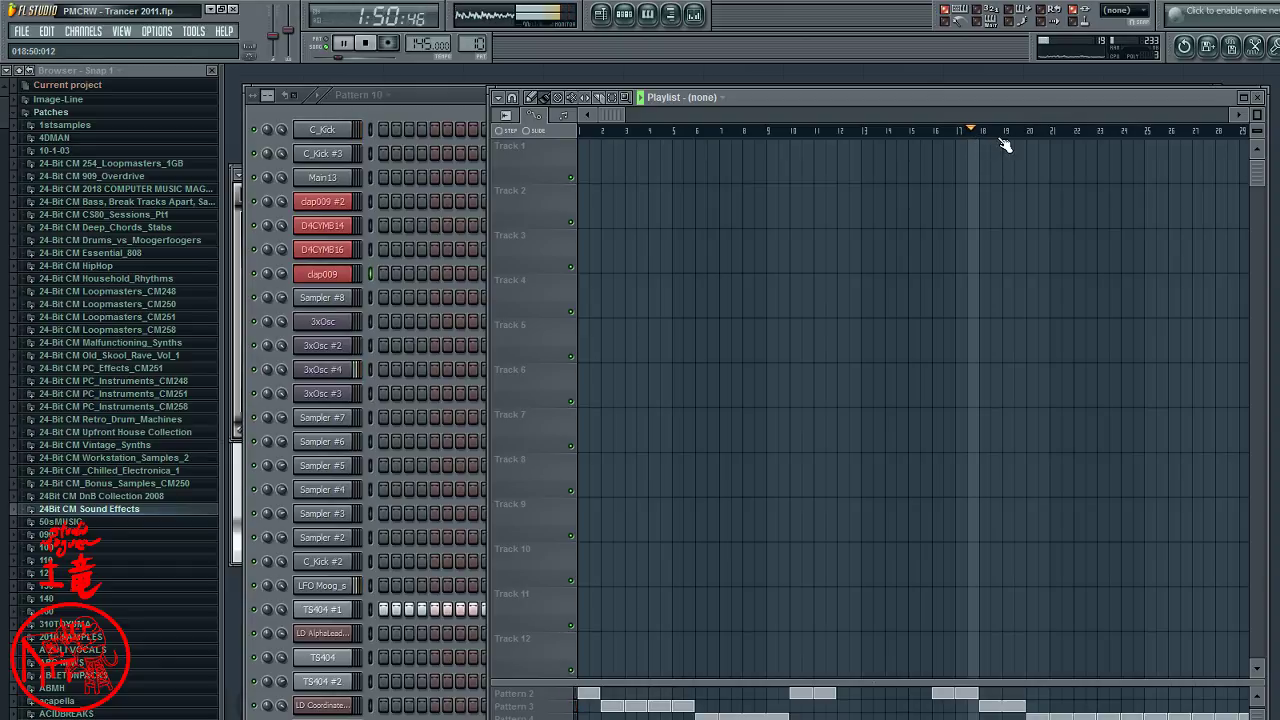
{"action": "left_click", "coordinate": [1006, 133]}
{"action": "left_click", "coordinate": [1016, 131]}
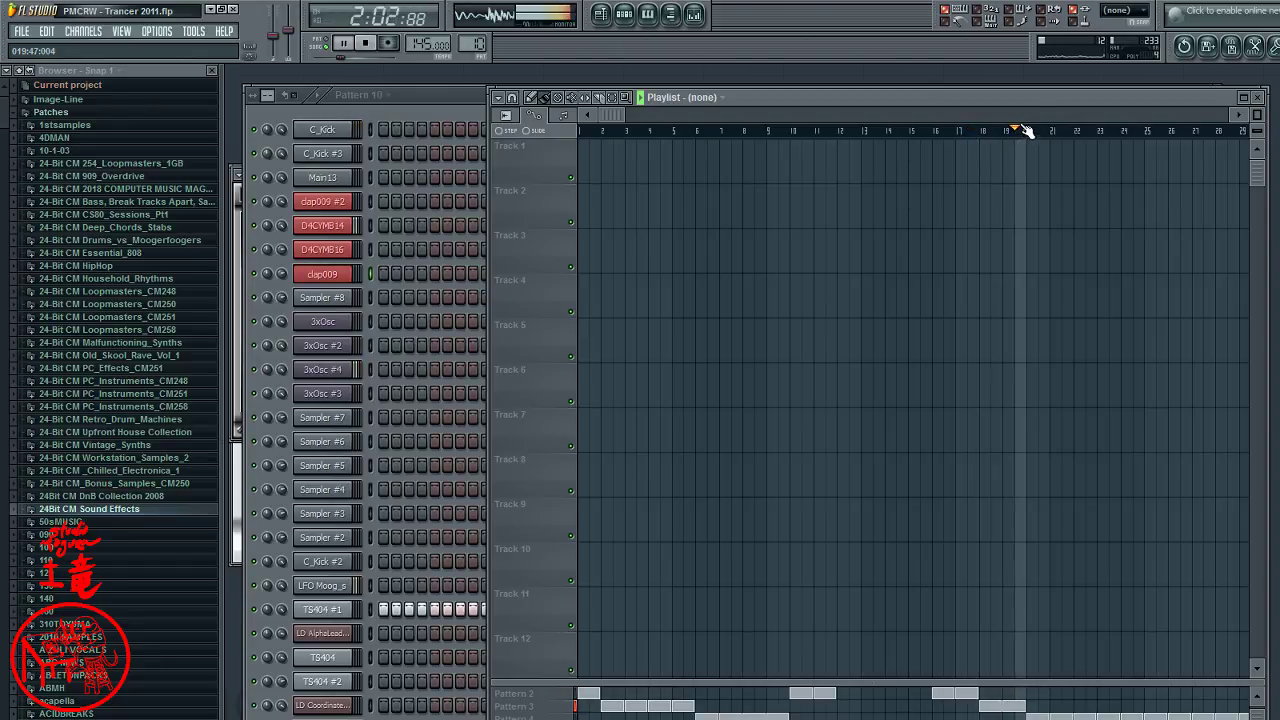
{"action": "left_click", "coordinate": [766, 119]}
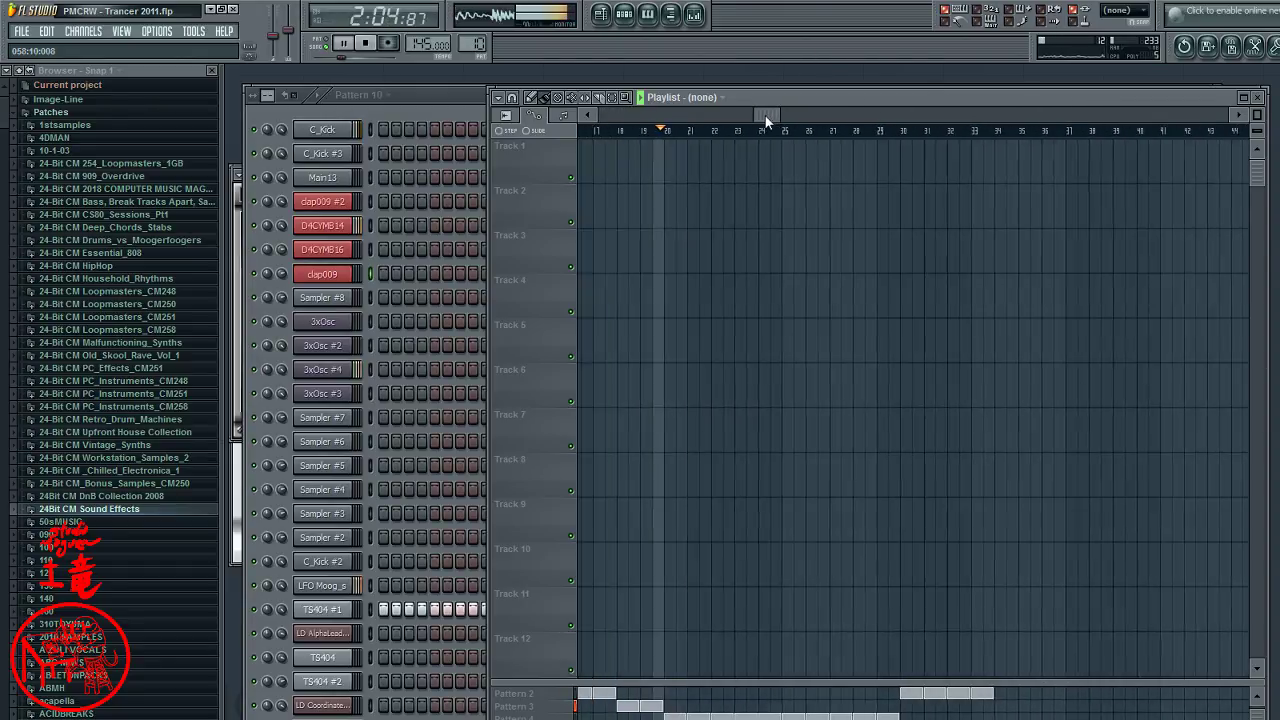
- Enable the clap009 channel's volume envelope in its instrument settings and shorten the envelope's release and attack times
{"action": "left_click_drag", "start_coordinate": [766, 119], "coordinate": [712, 121]}
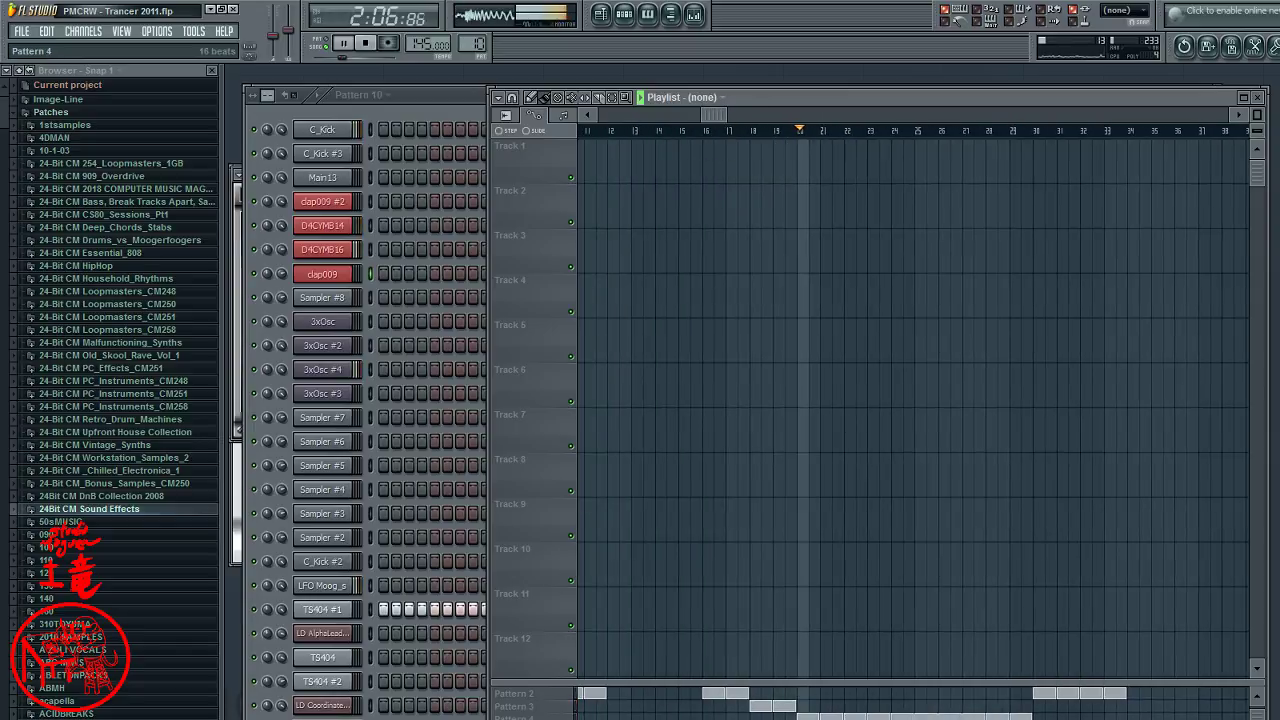
{"action": "left_click", "coordinate": [404, 92]}
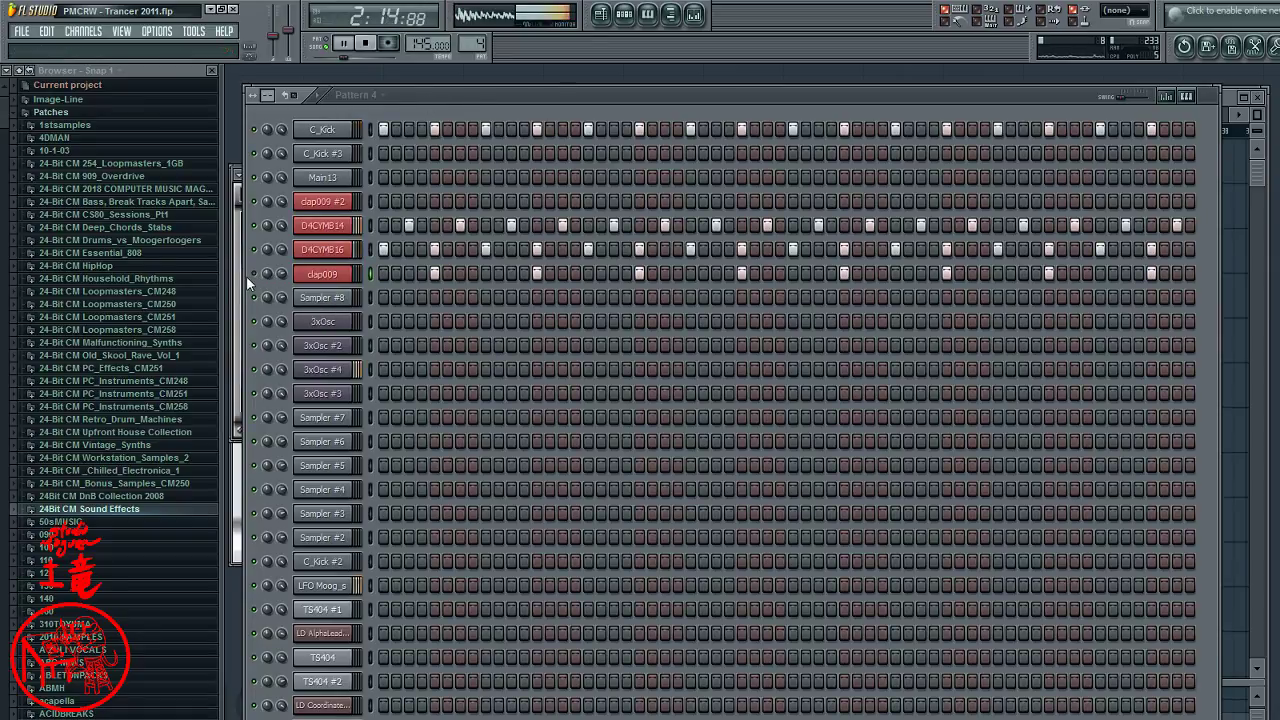
{"action": "left_click", "coordinate": [300, 279]}
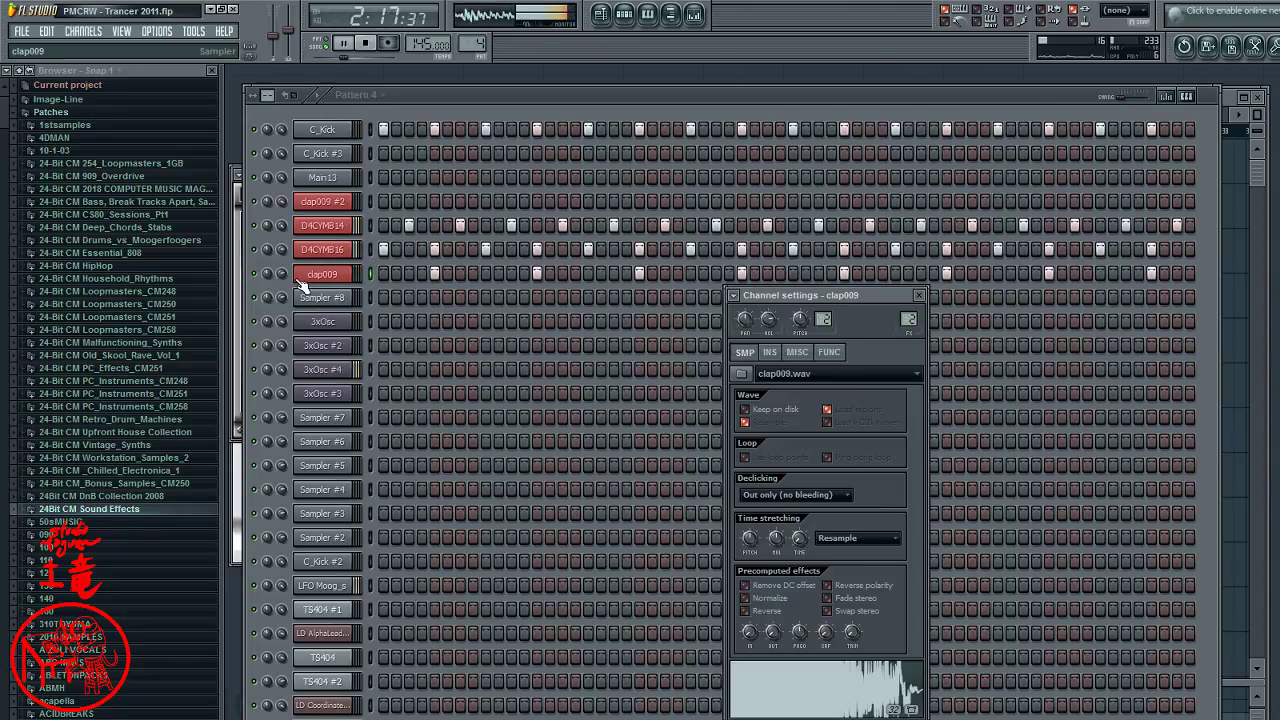
{"action": "left_click", "coordinate": [772, 358]}
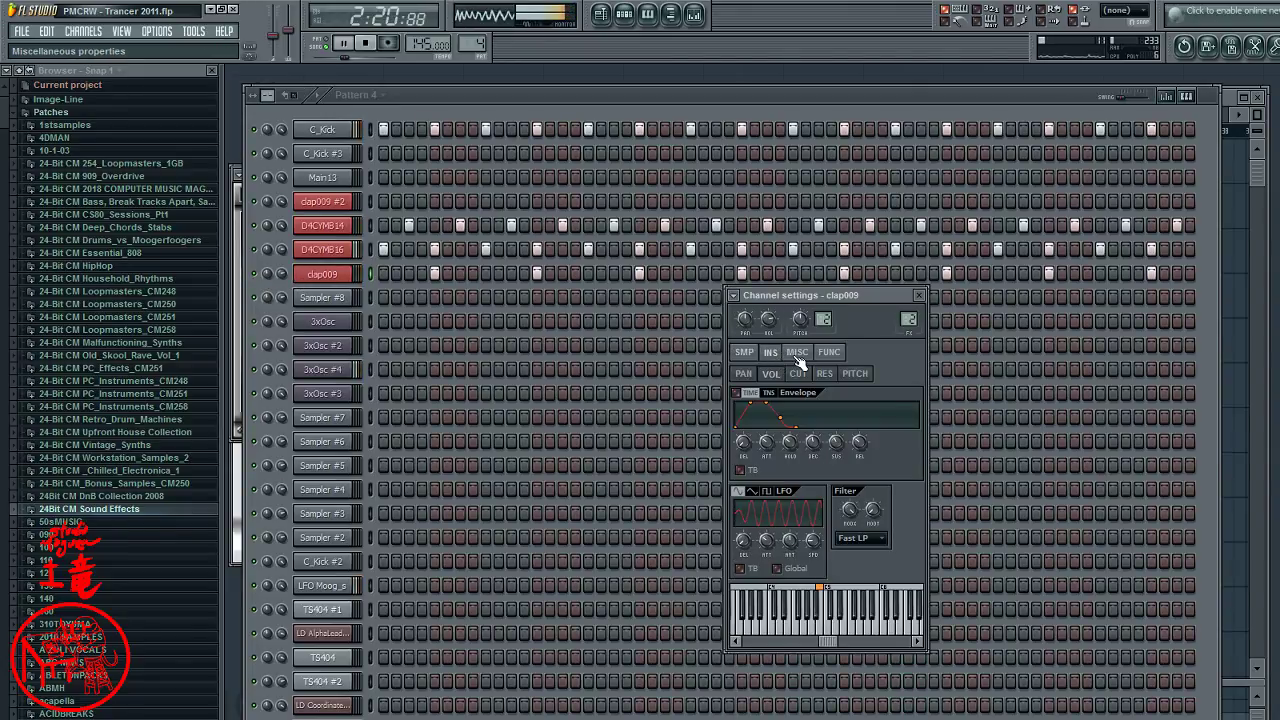
{"action": "left_click_drag", "start_coordinate": [859, 442], "coordinate": [859, 436]}
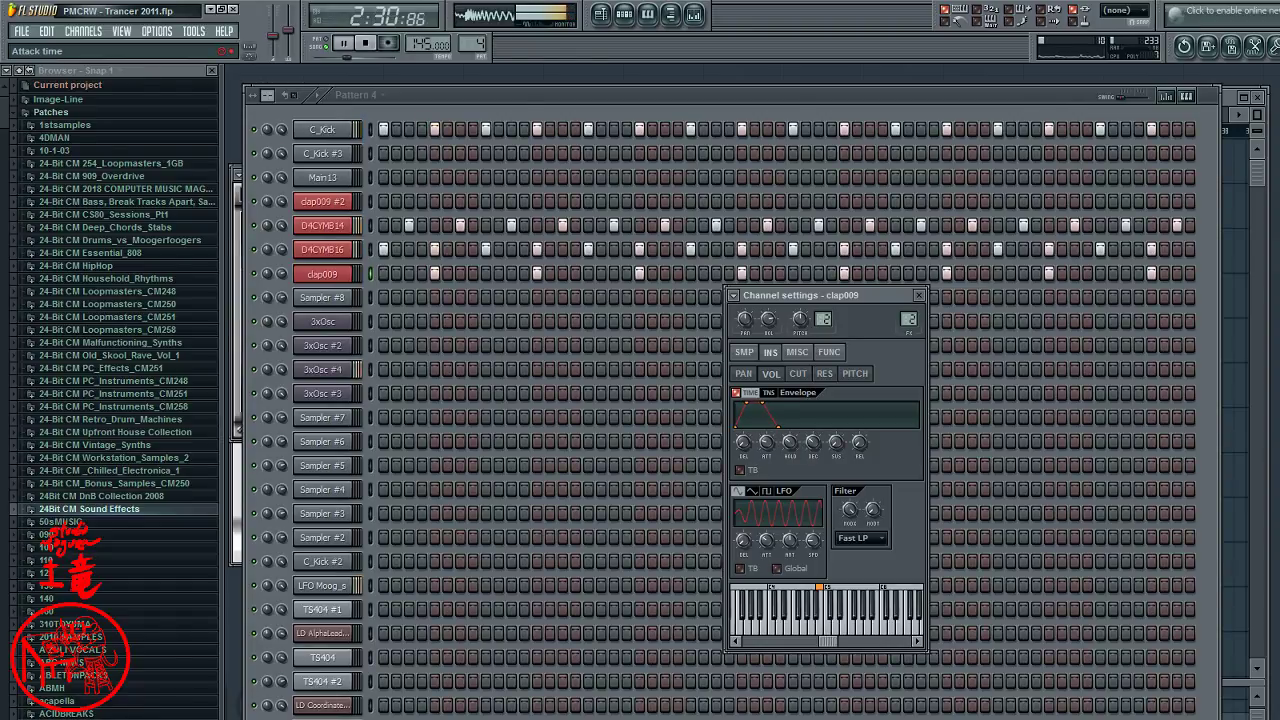
{"action": "left_click_drag", "start_coordinate": [766, 442], "coordinate": [766, 448]}
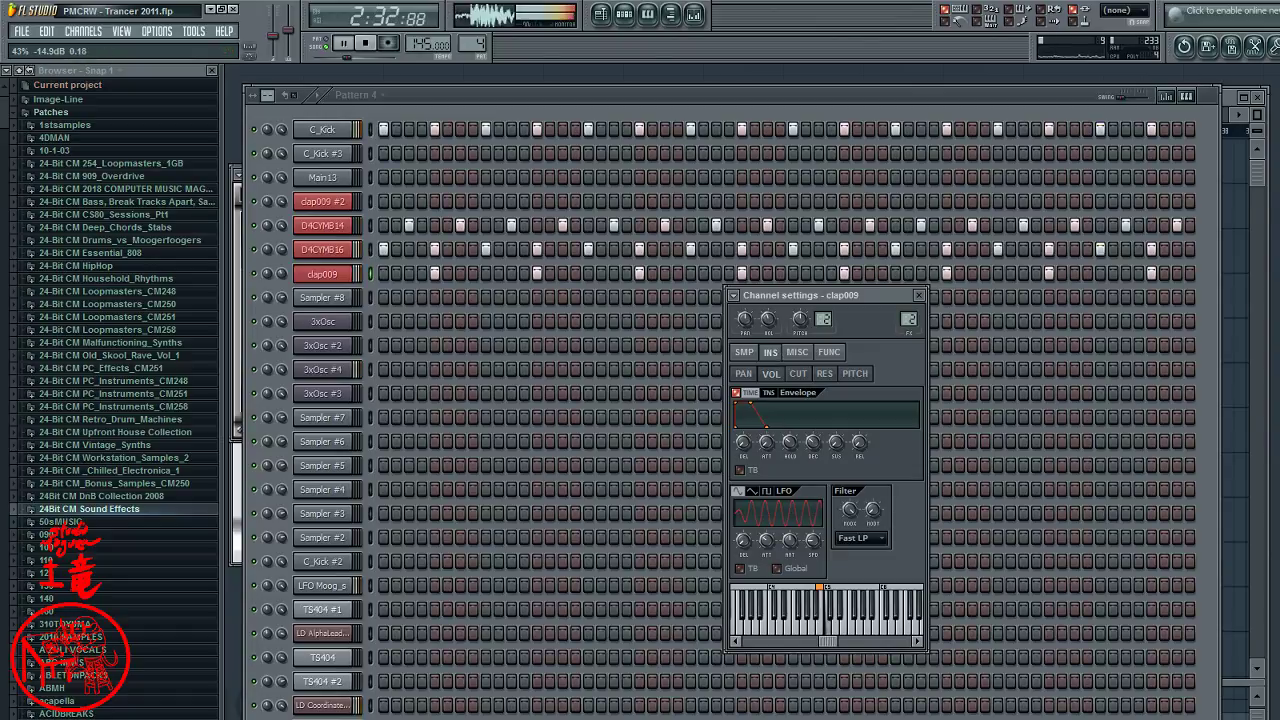
- Lower the clap009 channel's volume, then reduce its volume envelope's sustain level and fine-tune the attack time
{"action": "left_click_drag", "start_coordinate": [768, 319], "coordinate": [768, 329]}
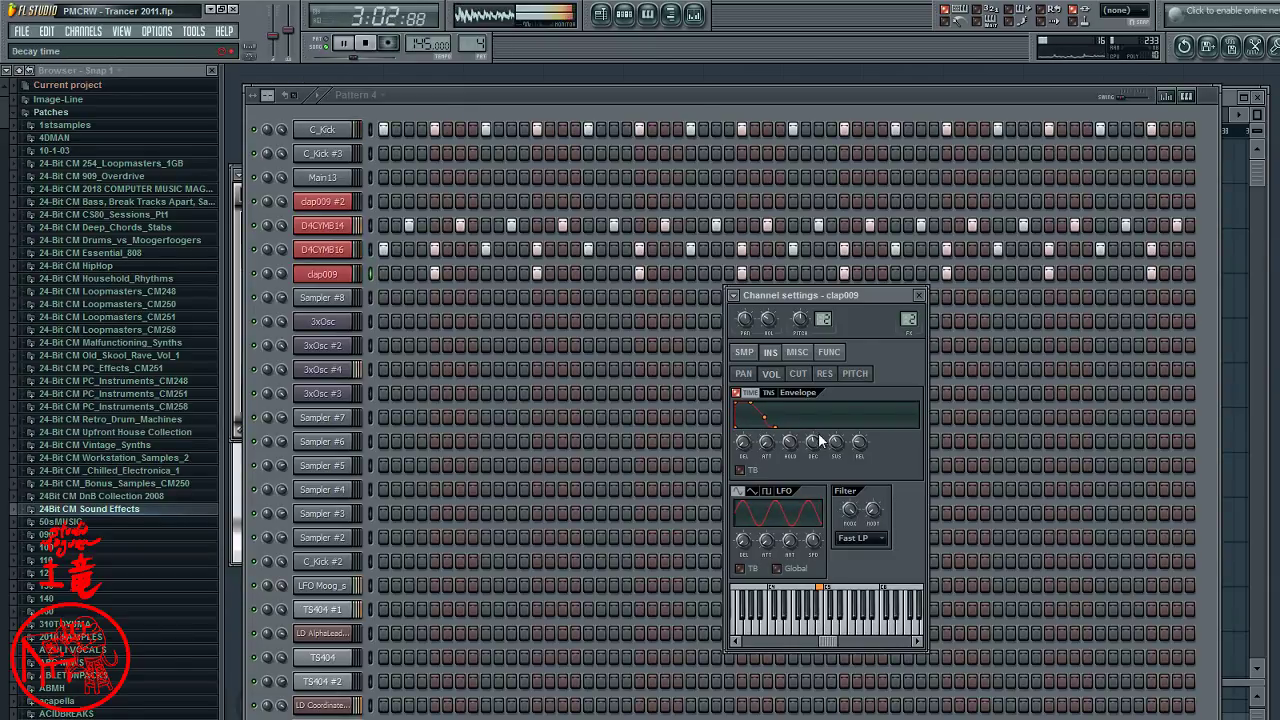
{"action": "left_click_drag", "start_coordinate": [836, 441], "coordinate": [766, 437]}
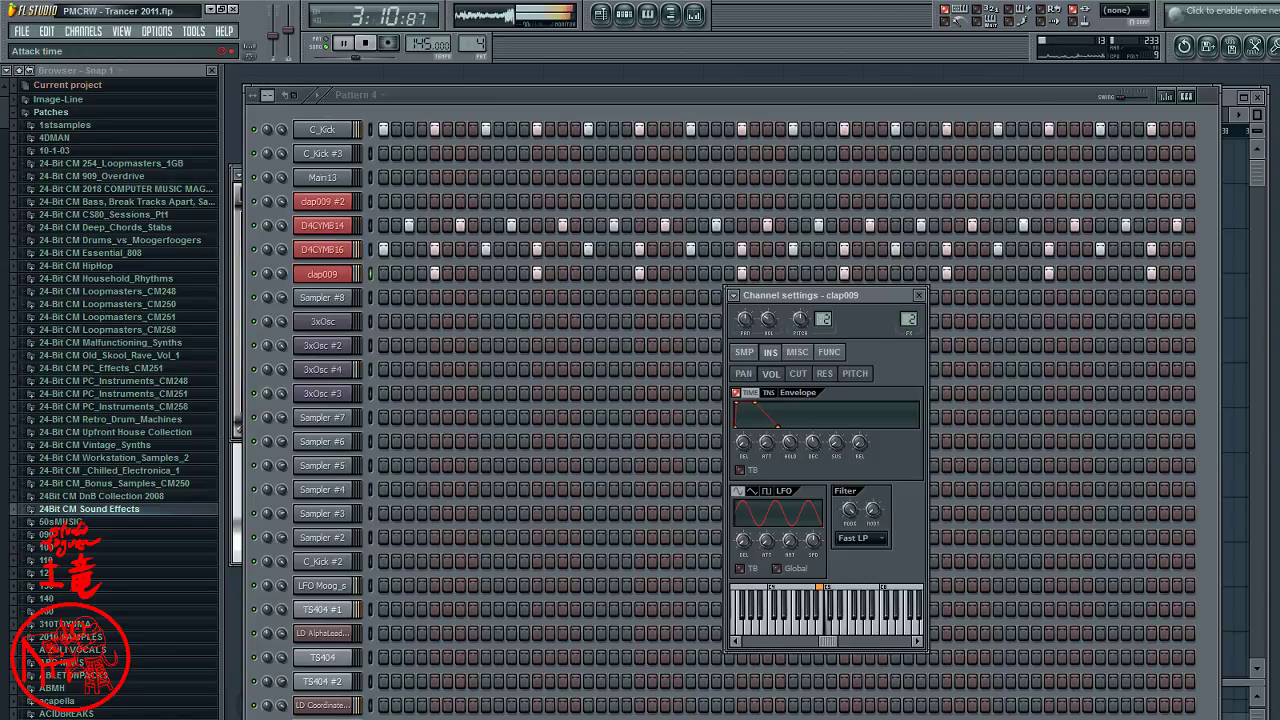
{"action": "left_click_drag", "start_coordinate": [766, 441], "coordinate": [766, 438]}
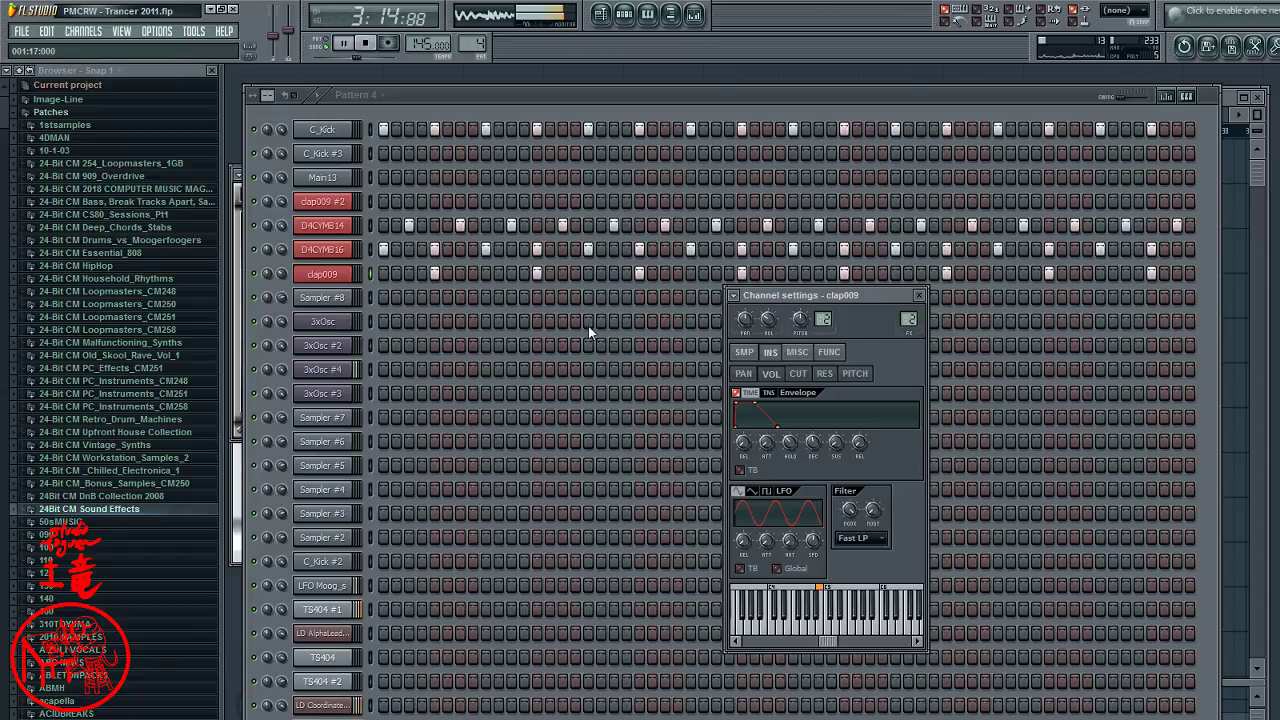
- Try portamento with an adjusted slide time in the TS404 #1 channel's miscellaneous settings while the song plays
{"action": "left_click", "coordinate": [1258, 155]}
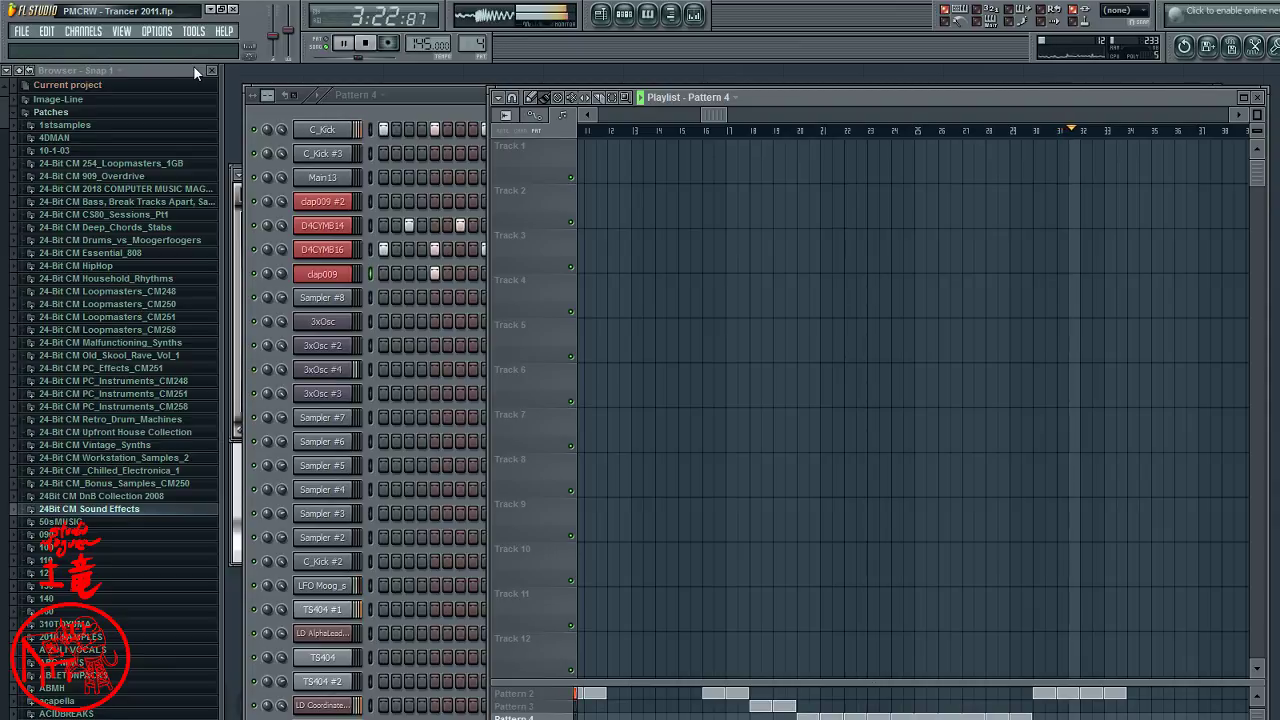
{"action": "left_click", "coordinate": [332, 610]}
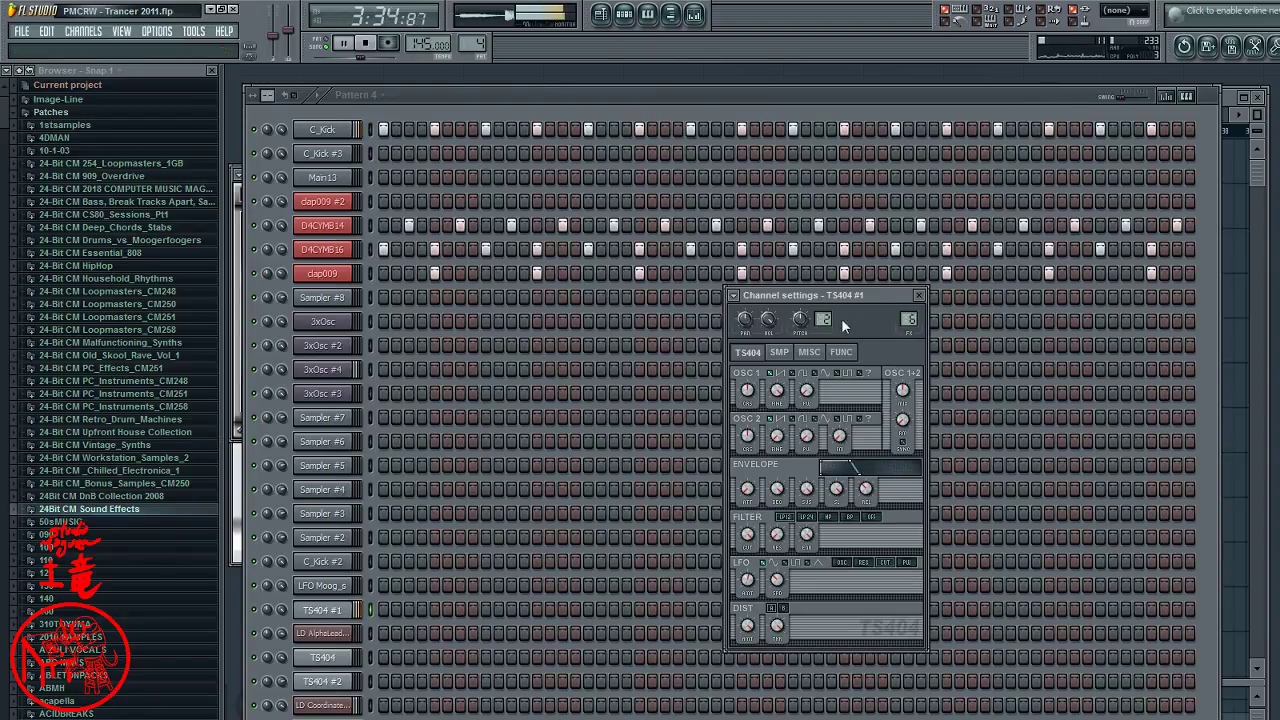
{"action": "left_click", "coordinate": [806, 352]}
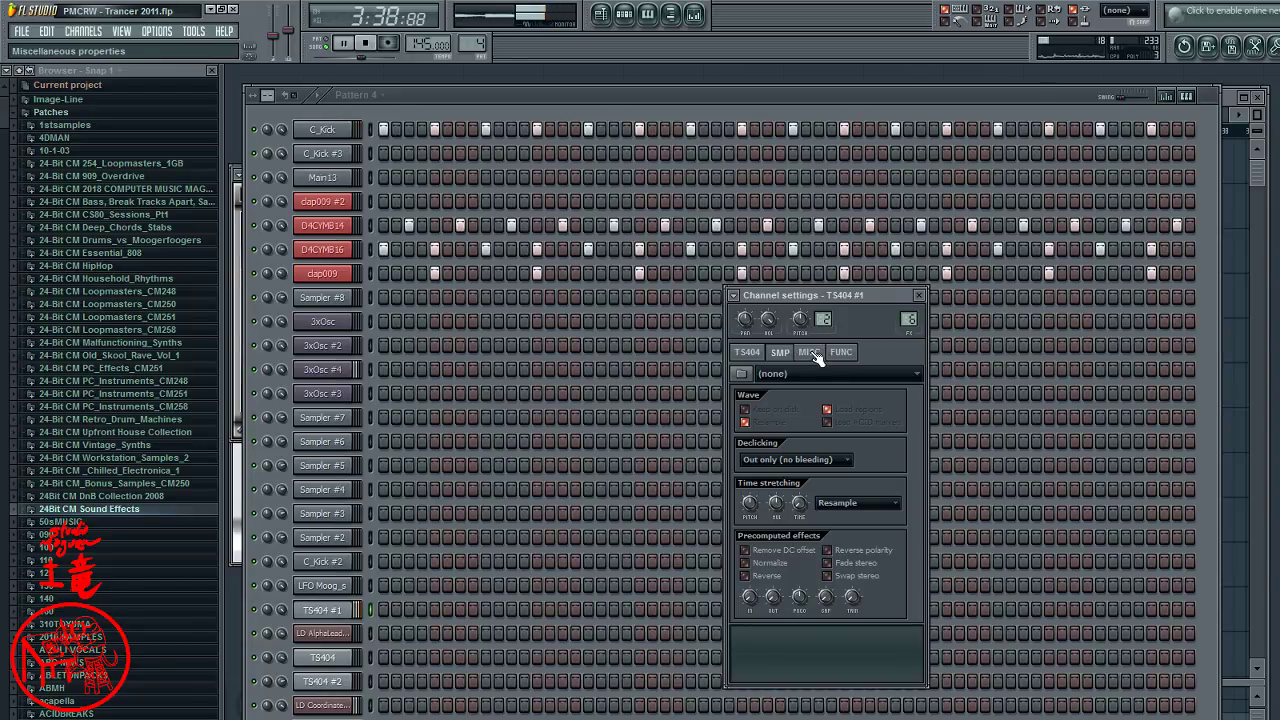
{"action": "left_click", "coordinate": [815, 357]}
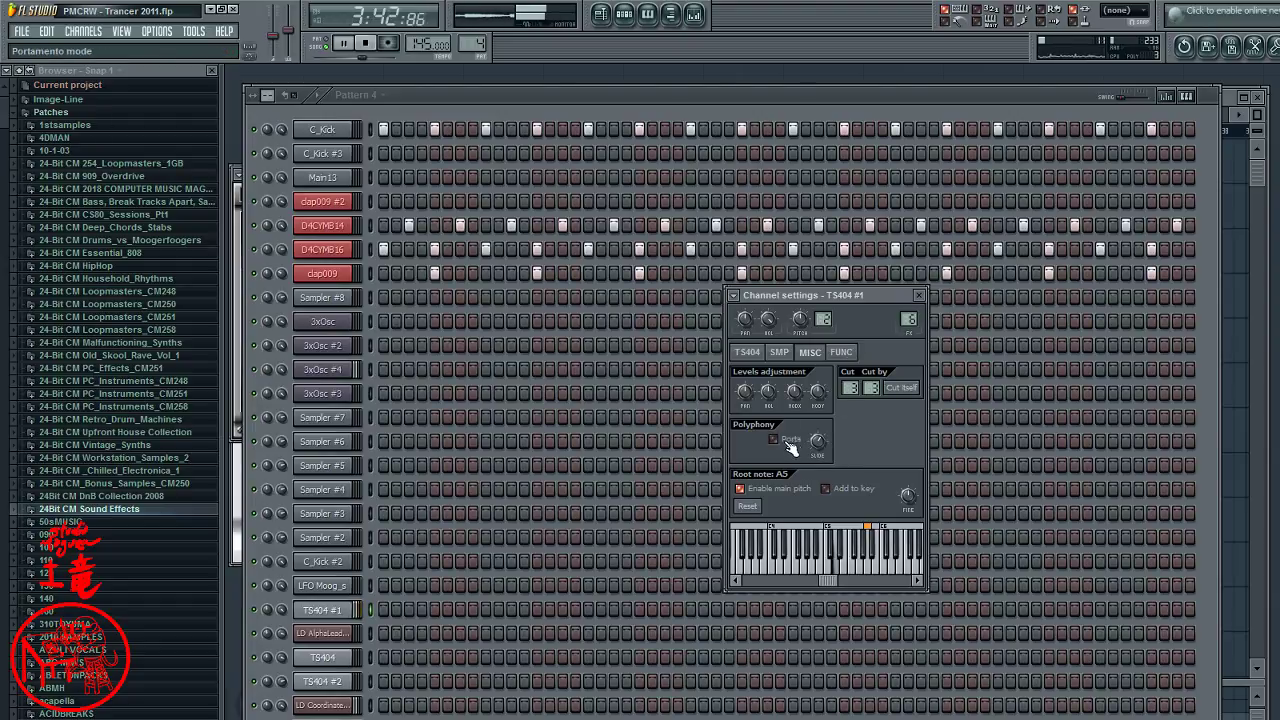
{"action": "left_click_drag", "start_coordinate": [818, 441], "coordinate": [820, 444]}
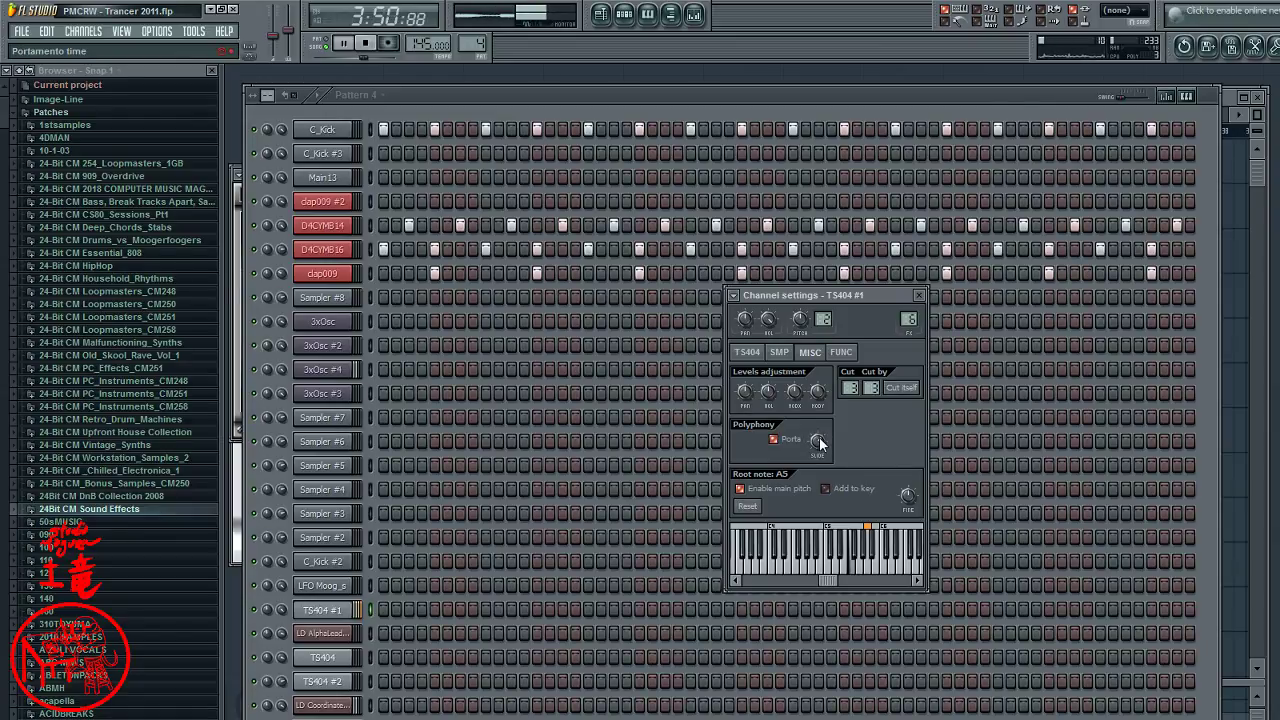
{"action": "scroll", "coordinate": [818, 444], "scroll_direction": "down", "scroll_amount": 2}
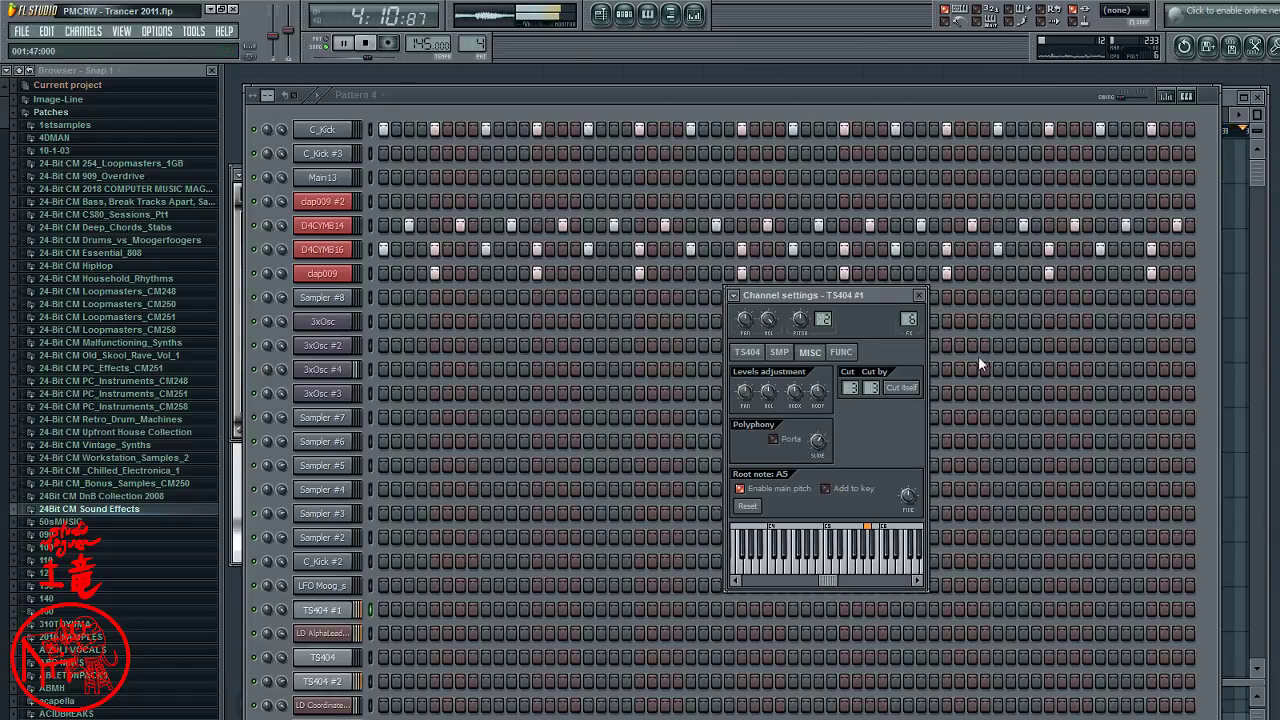
- Lower the clap009 #2 channel's volume and shape its volume envelope with no sustain and a minimal attack time
{"action": "left_click", "coordinate": [1238, 122]}
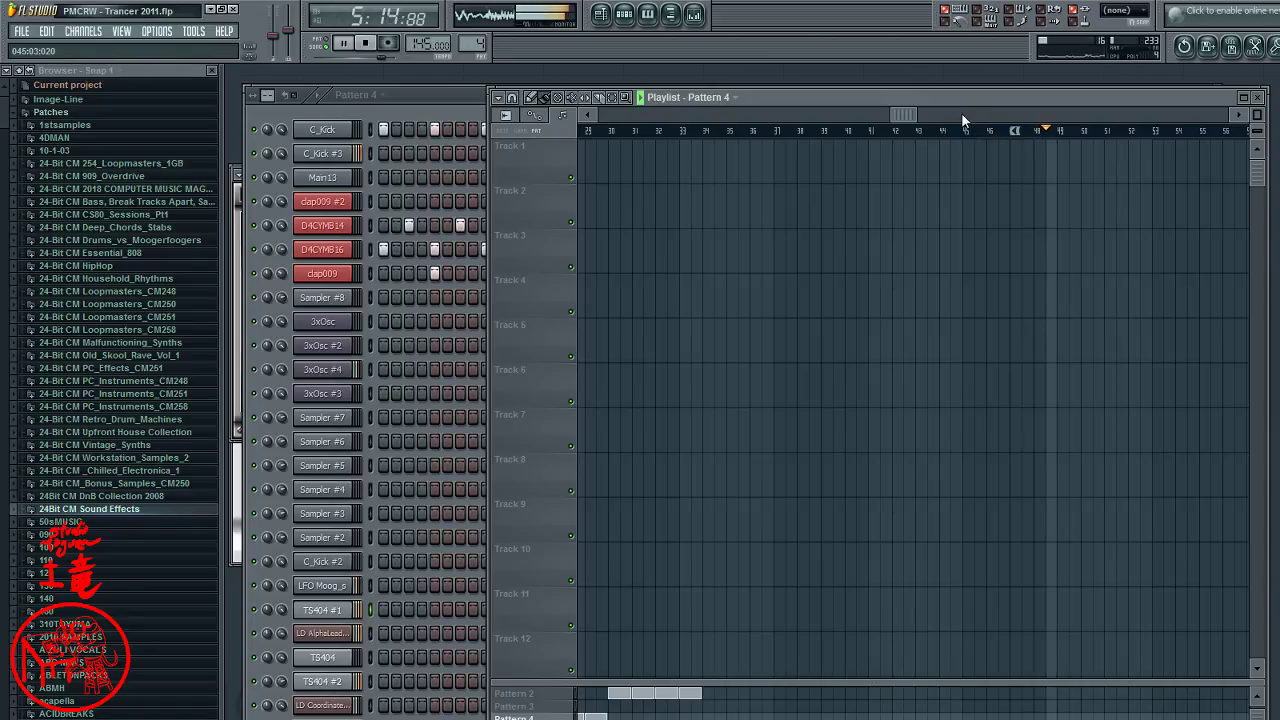
{"action": "left_click", "coordinate": [322, 201]}
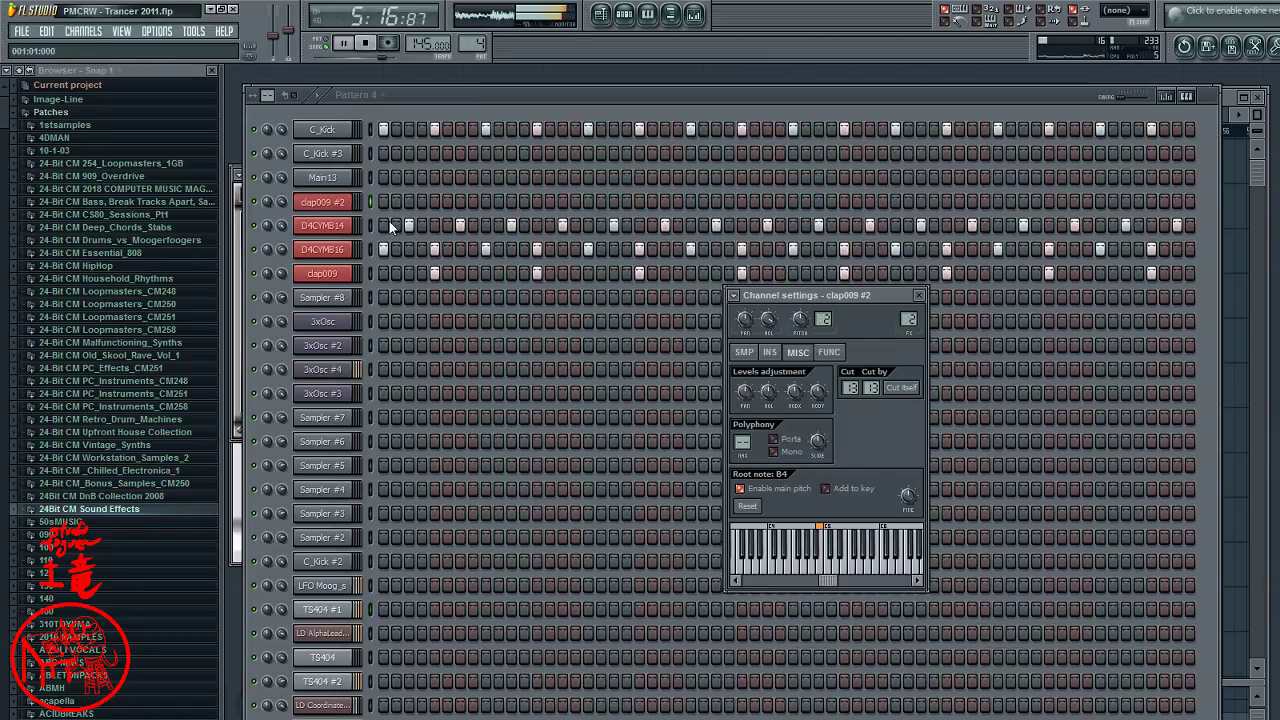
{"action": "left_click", "coordinate": [744, 352]}
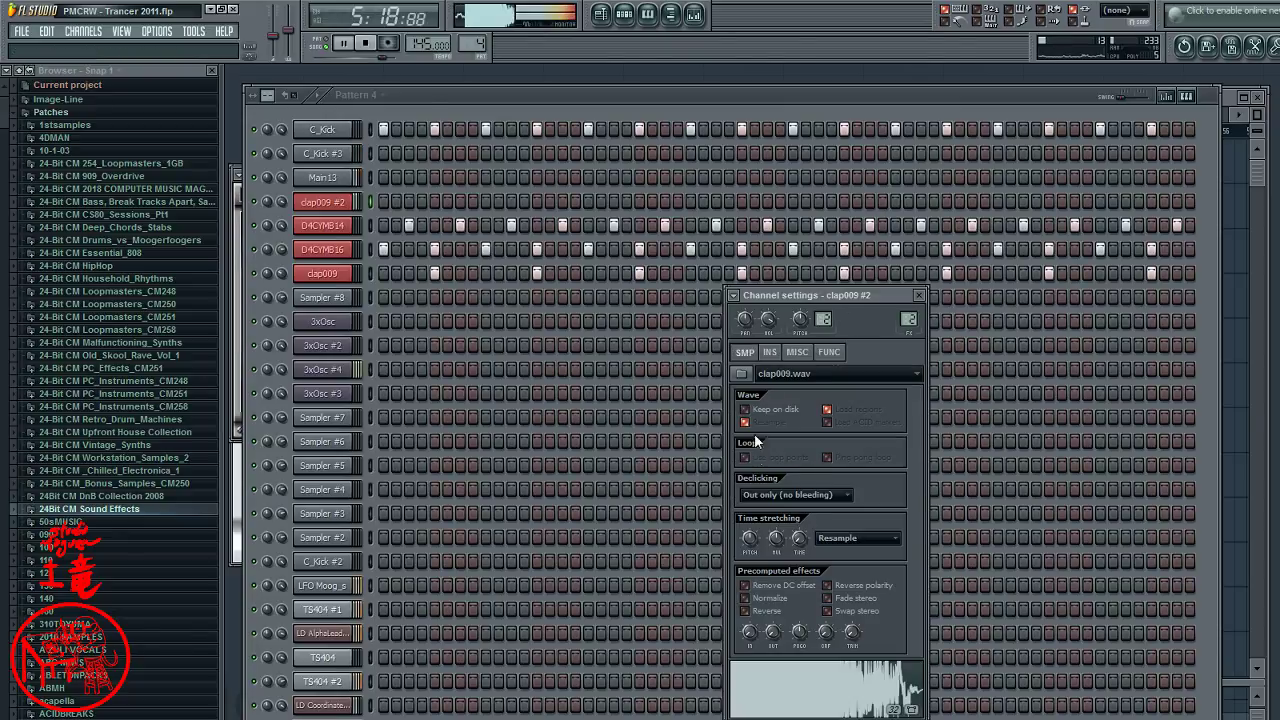
{"action": "left_click_drag", "start_coordinate": [766, 323], "coordinate": [770, 338]}
{"action": "left_click", "coordinate": [769, 352]}
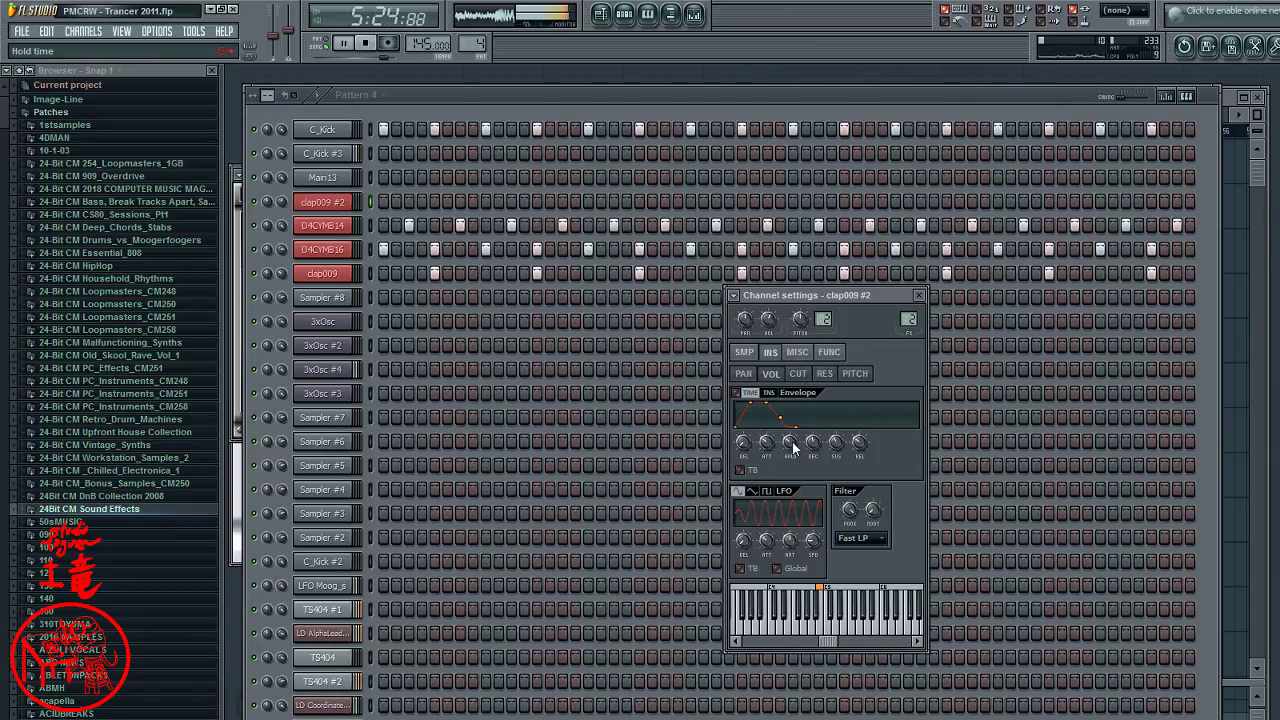
{"action": "left_click_drag", "start_coordinate": [836, 442], "coordinate": [836, 444]}
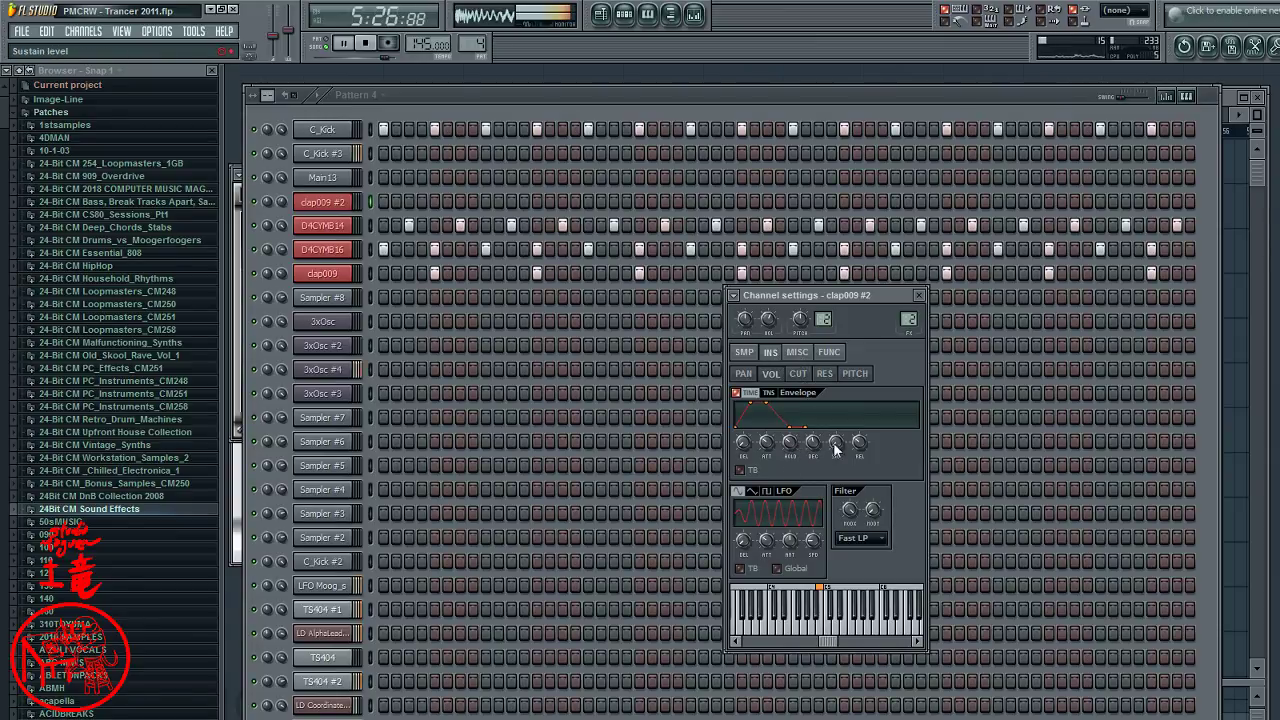
{"action": "left_click_drag", "start_coordinate": [766, 442], "coordinate": [789, 450]}
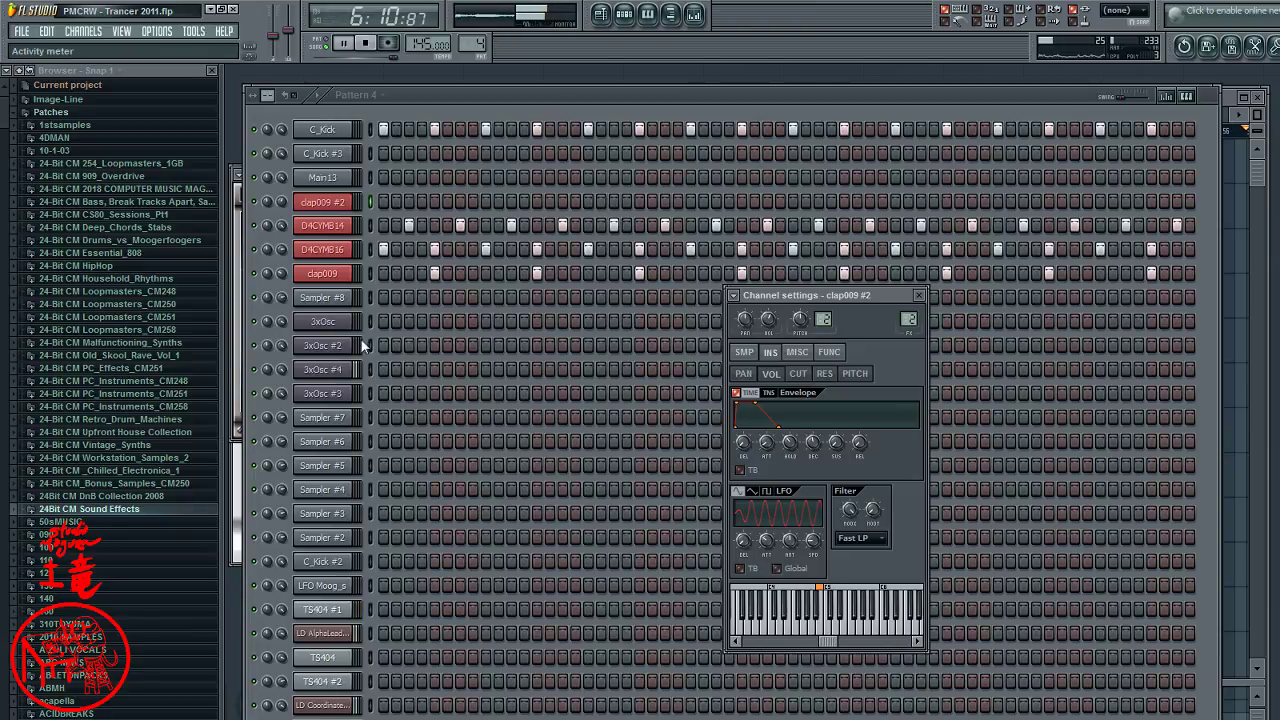
- Audition the song from around bars 56, 53 and 48 on the playlist timeline and select Pattern 7
{"action": "left_click", "coordinate": [601, 14]}
{"action": "left_click_drag", "start_coordinate": [901, 116], "coordinate": [1084, 148]}
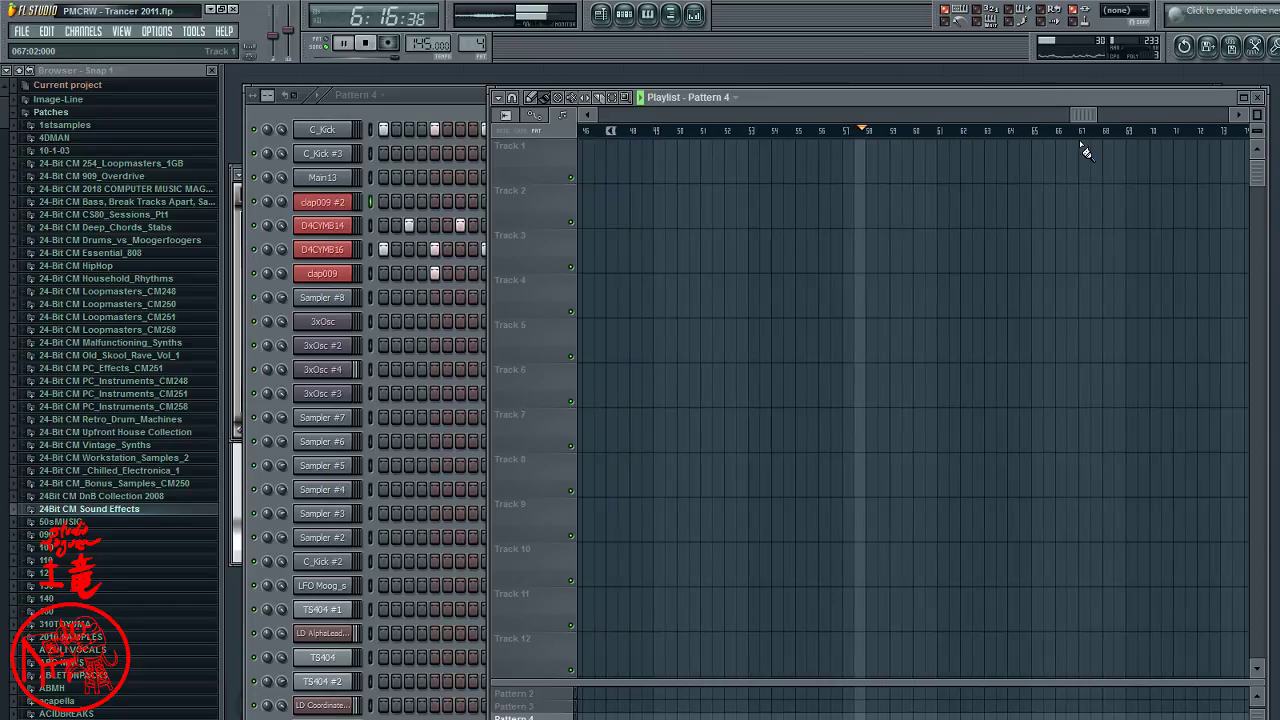
{"action": "left_click", "coordinate": [822, 133]}
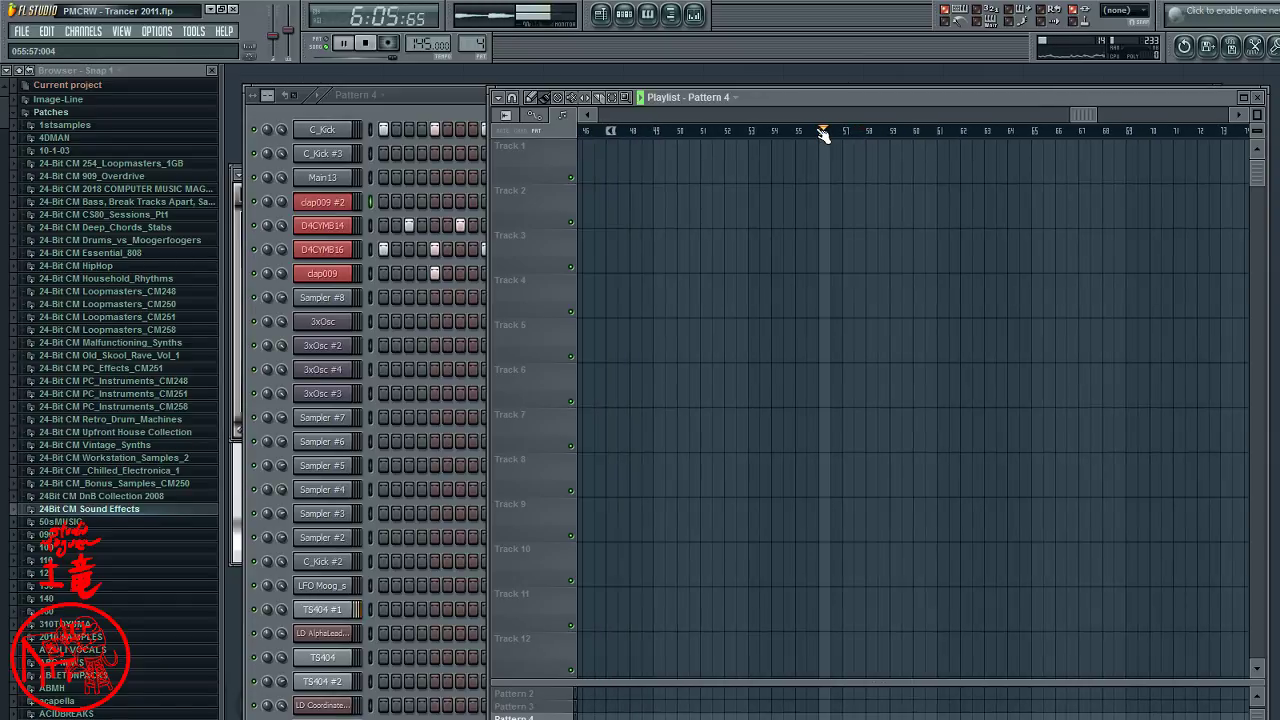
{"action": "scroll", "coordinate": [475, 45], "scroll_direction": "up", "scroll_amount": 2}
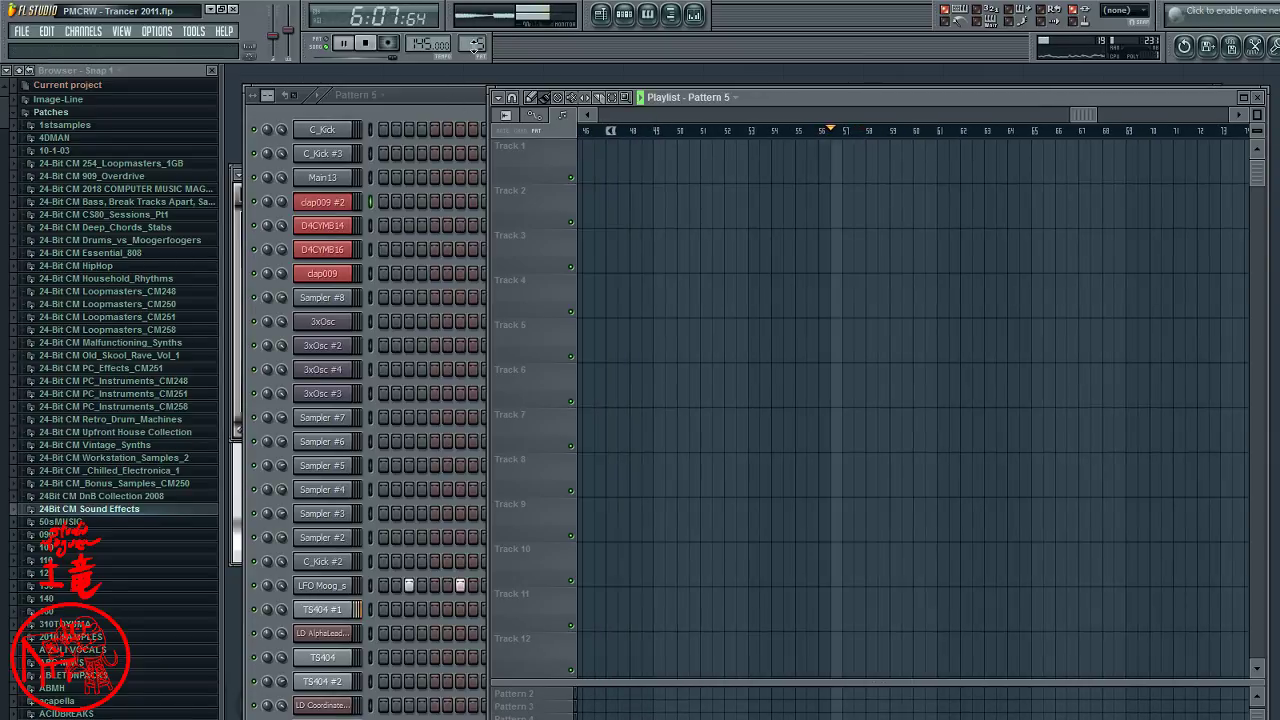
{"action": "scroll", "coordinate": [475, 45], "scroll_direction": "up", "scroll_amount": 1}
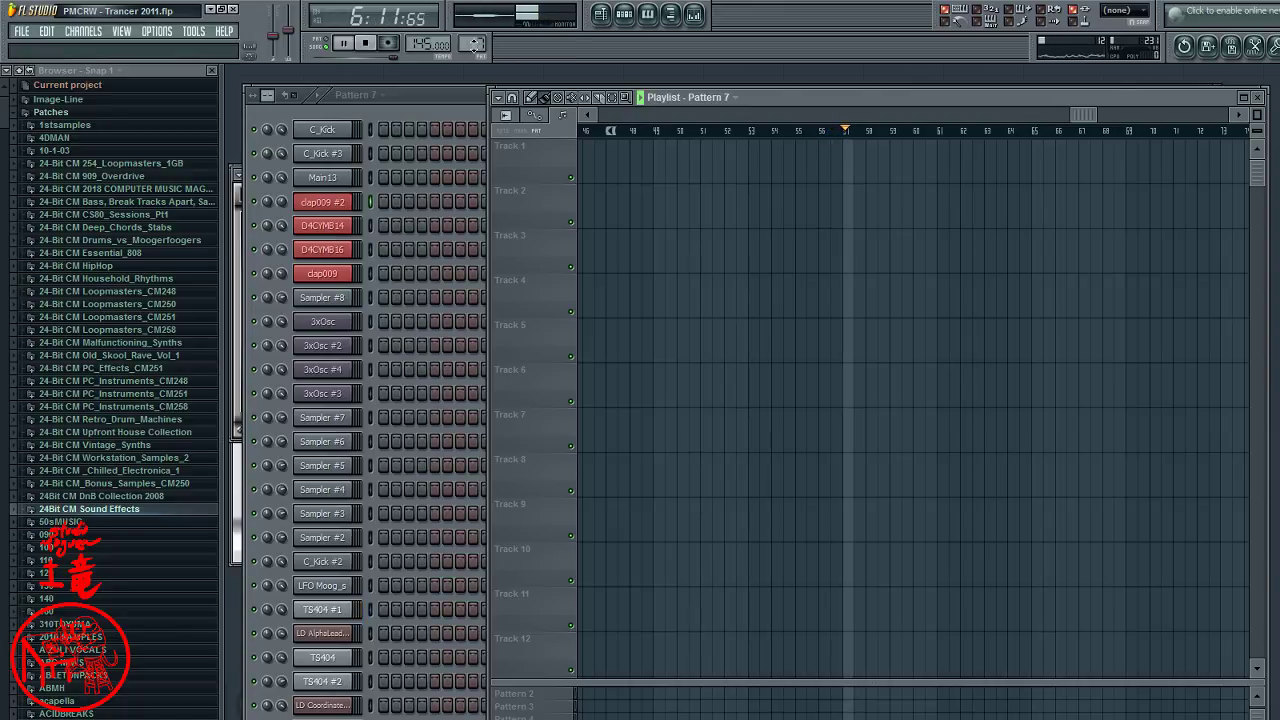
{"action": "left_click", "coordinate": [766, 133]}
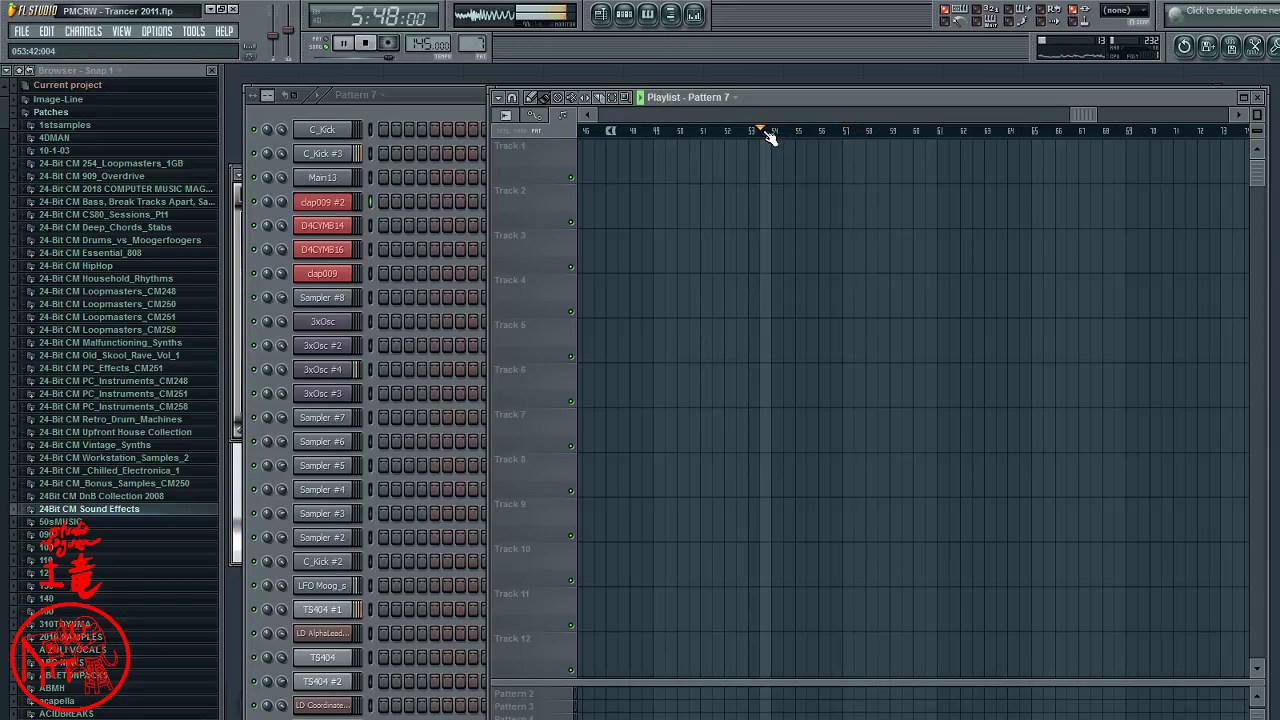
{"action": "left_click_drag", "start_coordinate": [766, 135], "coordinate": [648, 133]}
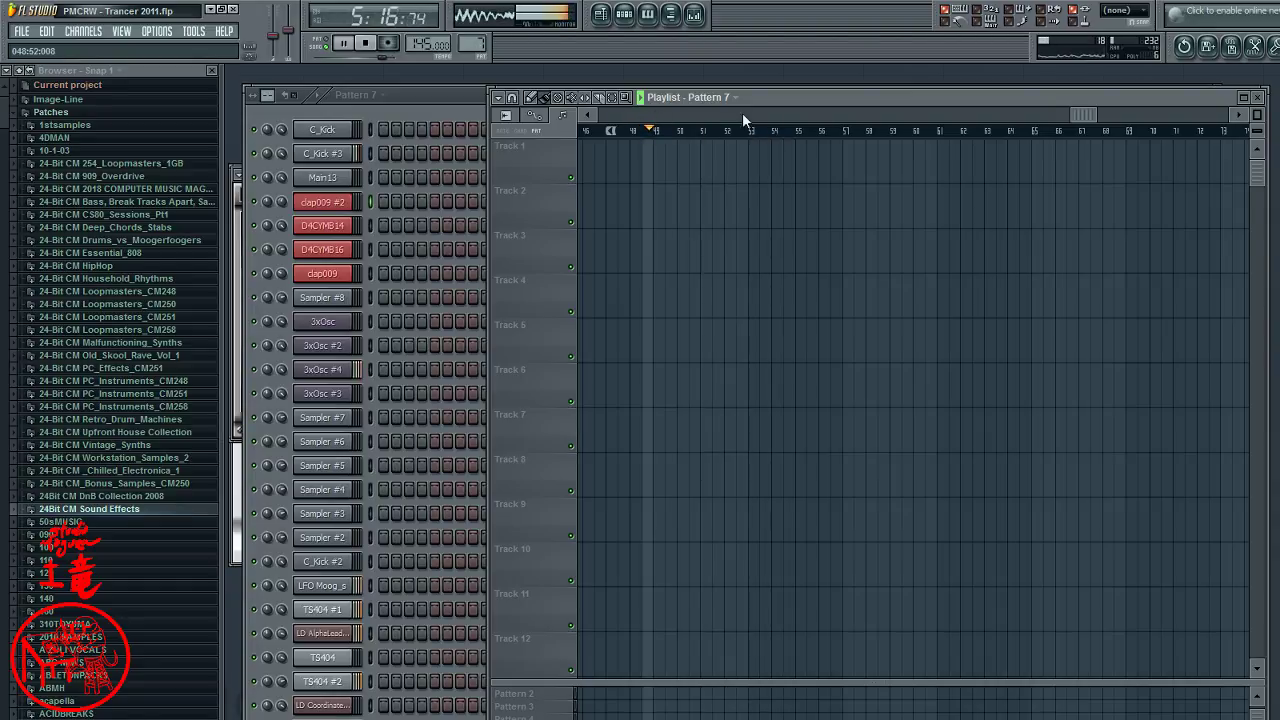
- Audition the song from its beginning and from around bars 4, 18 and 20 on the playlist timeline
{"action": "left_click_drag", "start_coordinate": [1078, 114], "coordinate": [573, 145]}
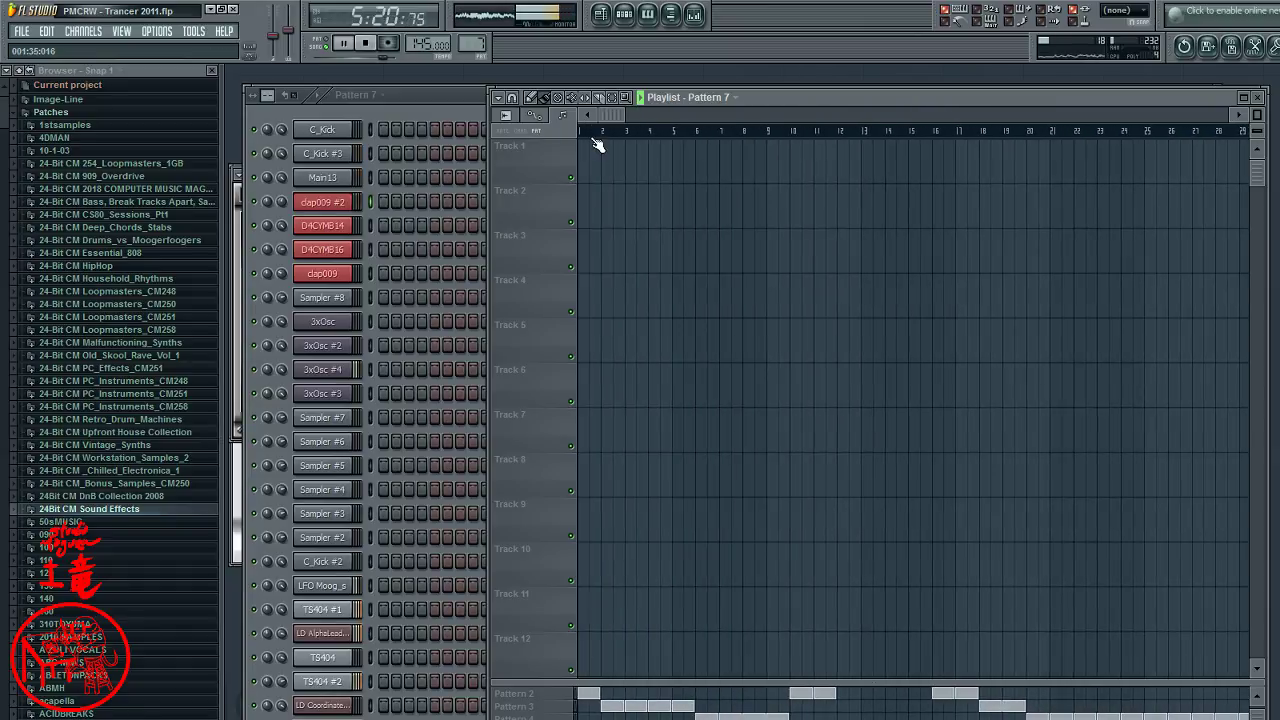
{"action": "left_click", "coordinate": [589, 135]}
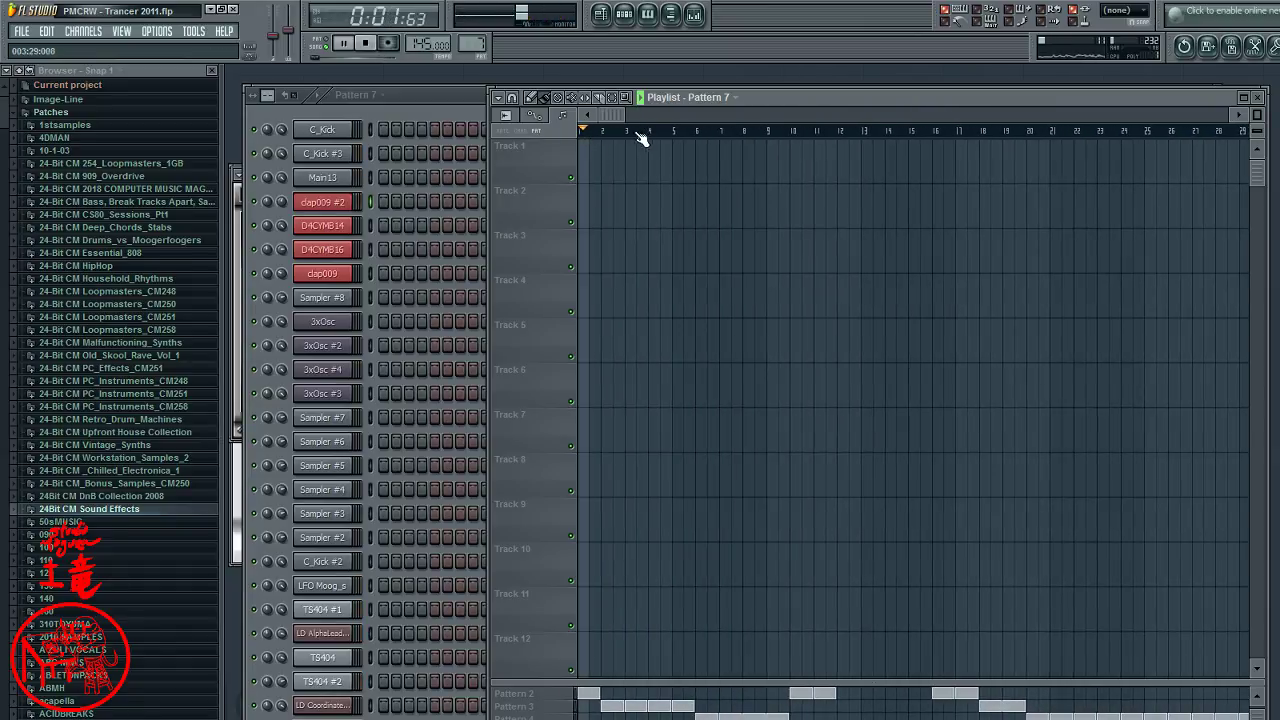
{"action": "left_click_drag", "start_coordinate": [643, 137], "coordinate": [672, 140]}
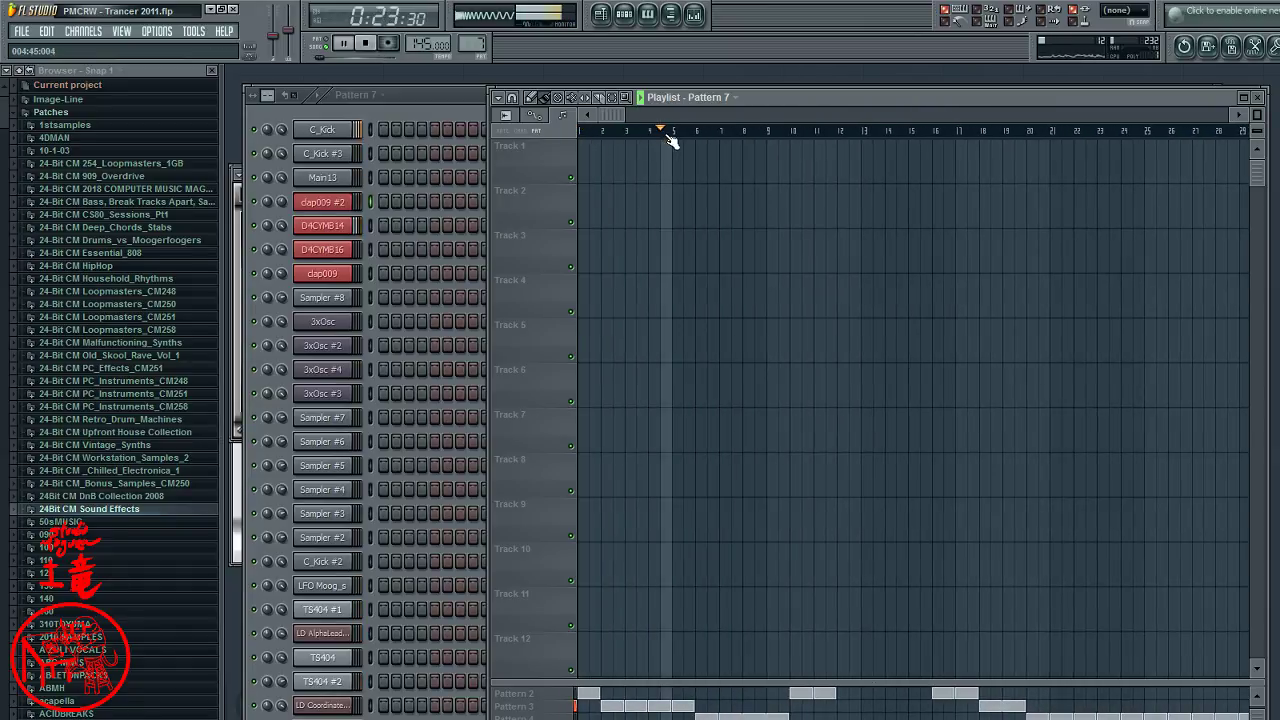
{"action": "left_click", "coordinate": [984, 137]}
{"action": "left_click", "coordinate": [1032, 134]}
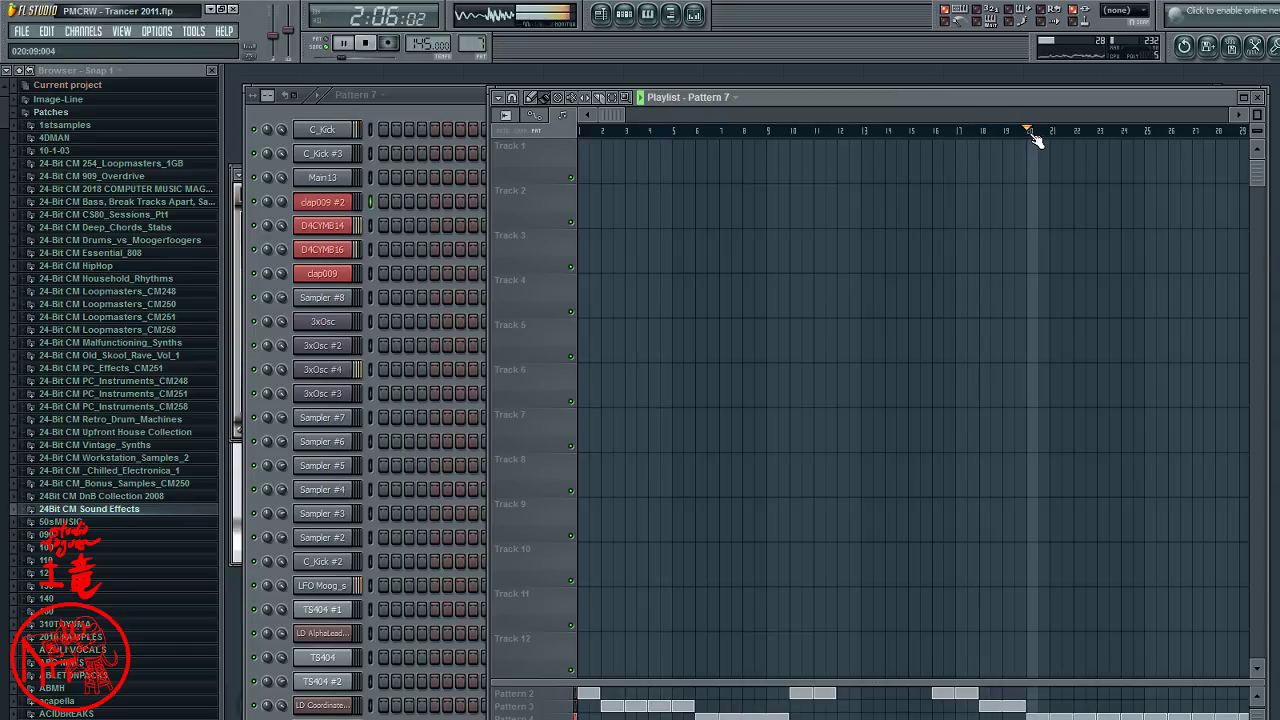
- Audition the song's second half from around bars 31 and 45 on the playlist timeline
{"action": "left_click", "coordinate": [1238, 115]}
{"action": "left_click", "coordinate": [1238, 115]}
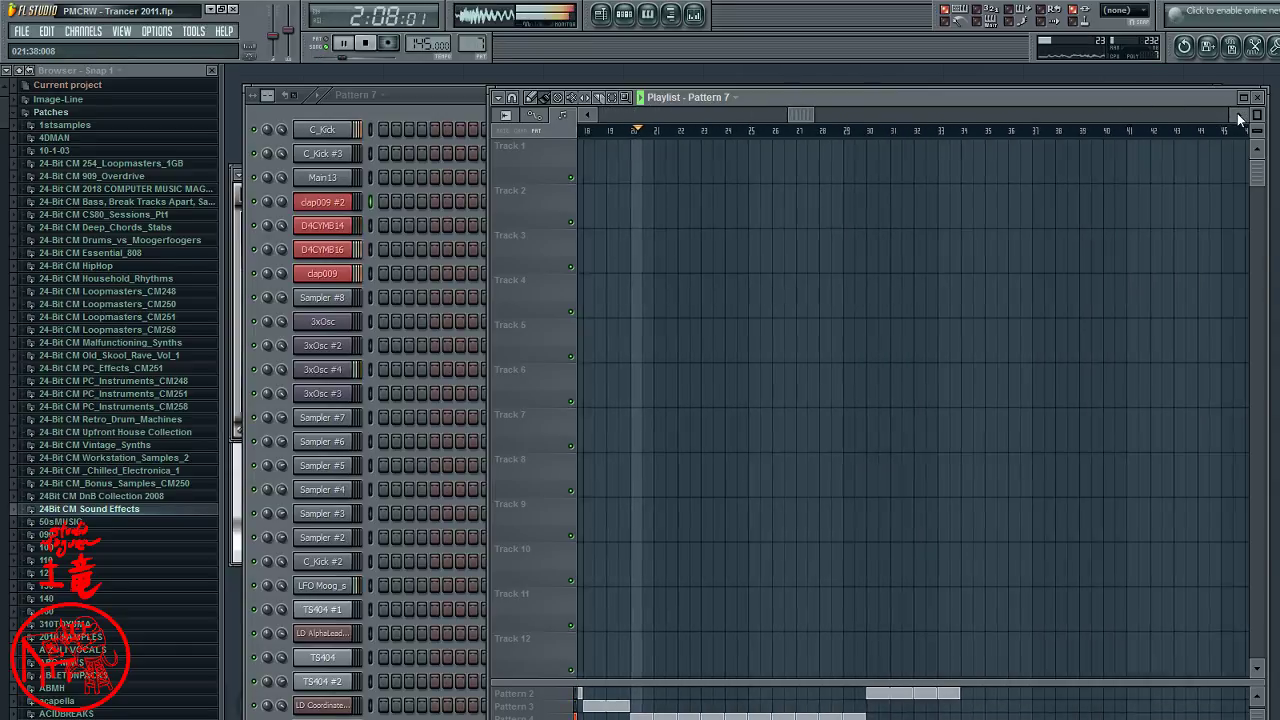
{"action": "left_click", "coordinate": [786, 136]}
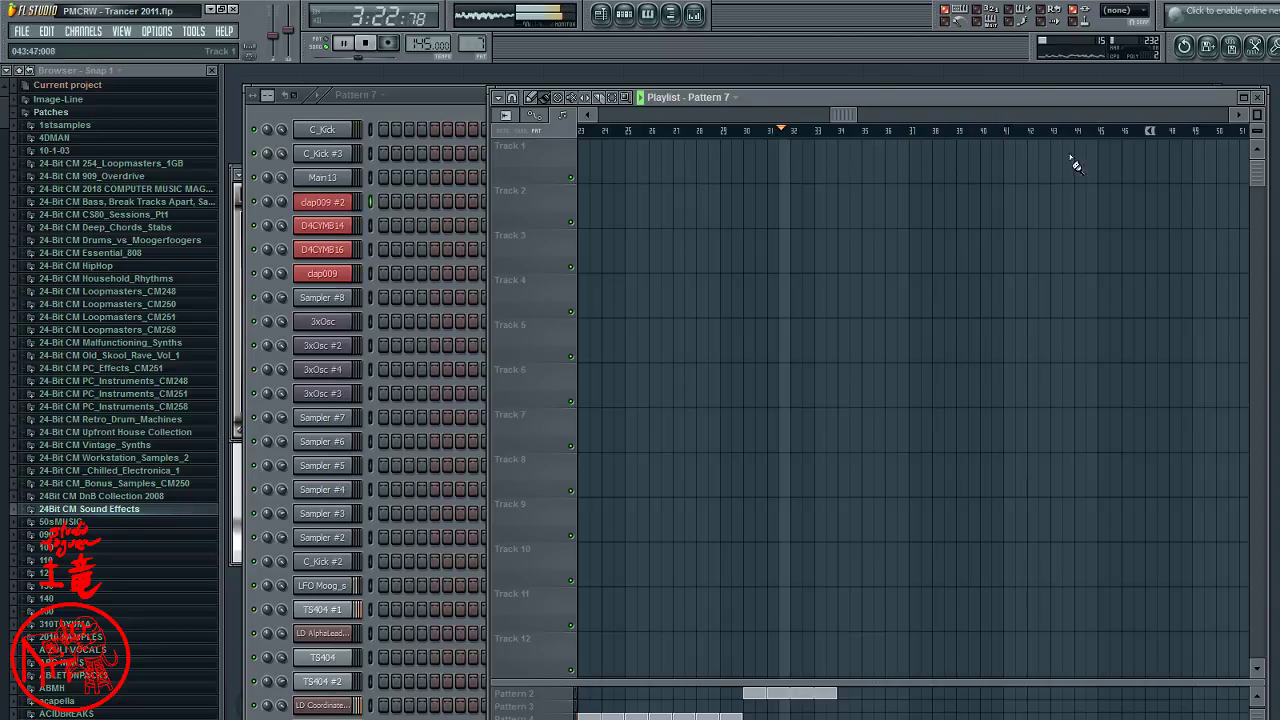
{"action": "left_click", "coordinate": [1238, 115]}
{"action": "left_click", "coordinate": [1238, 115]}
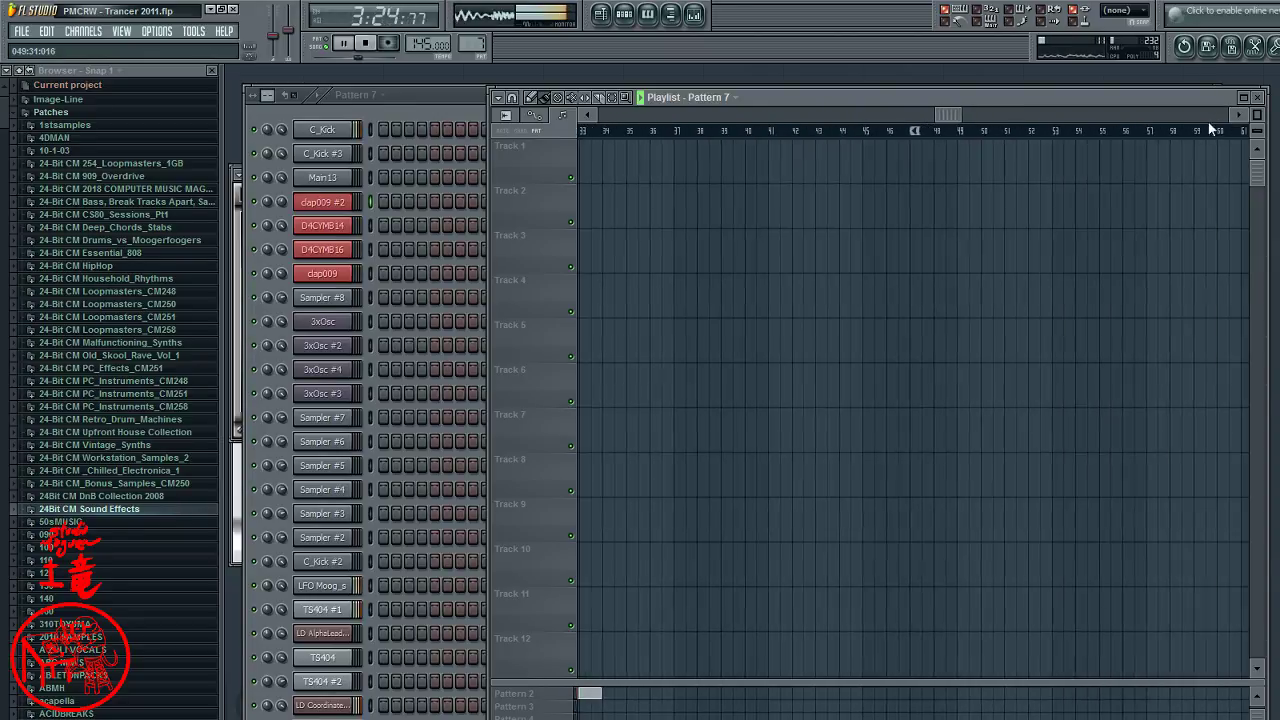
{"action": "left_click", "coordinate": [863, 135]}
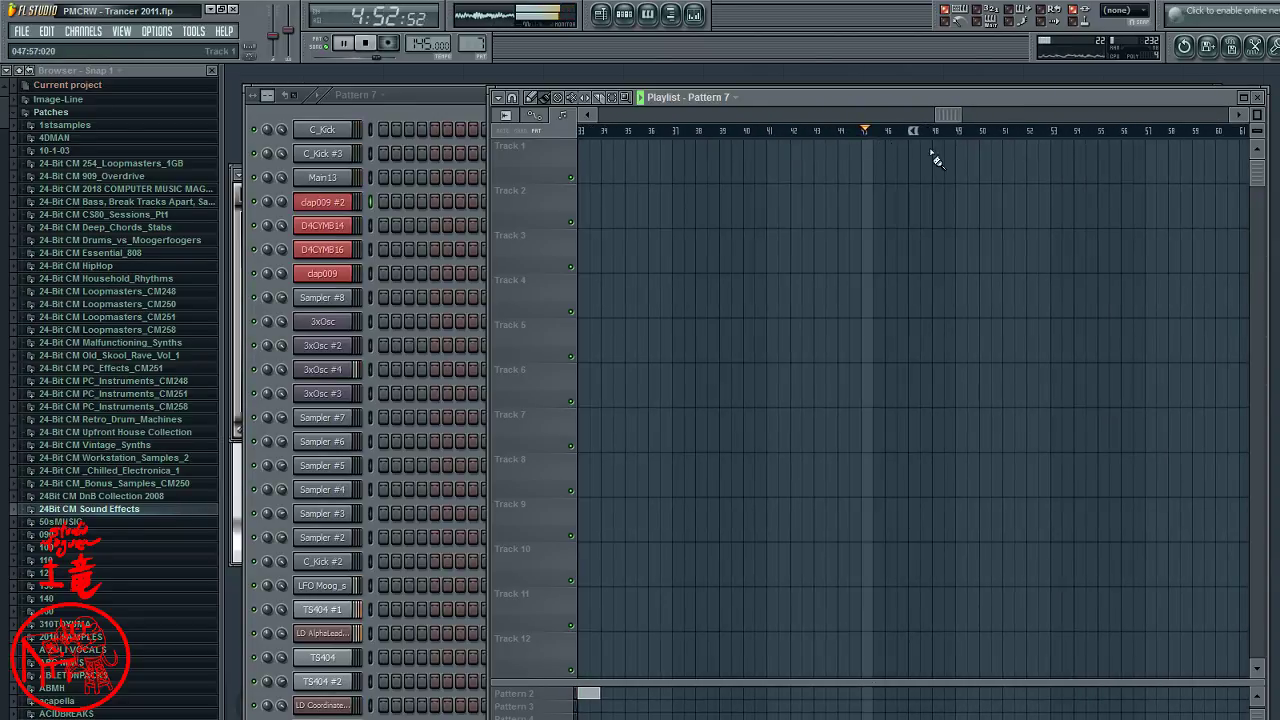
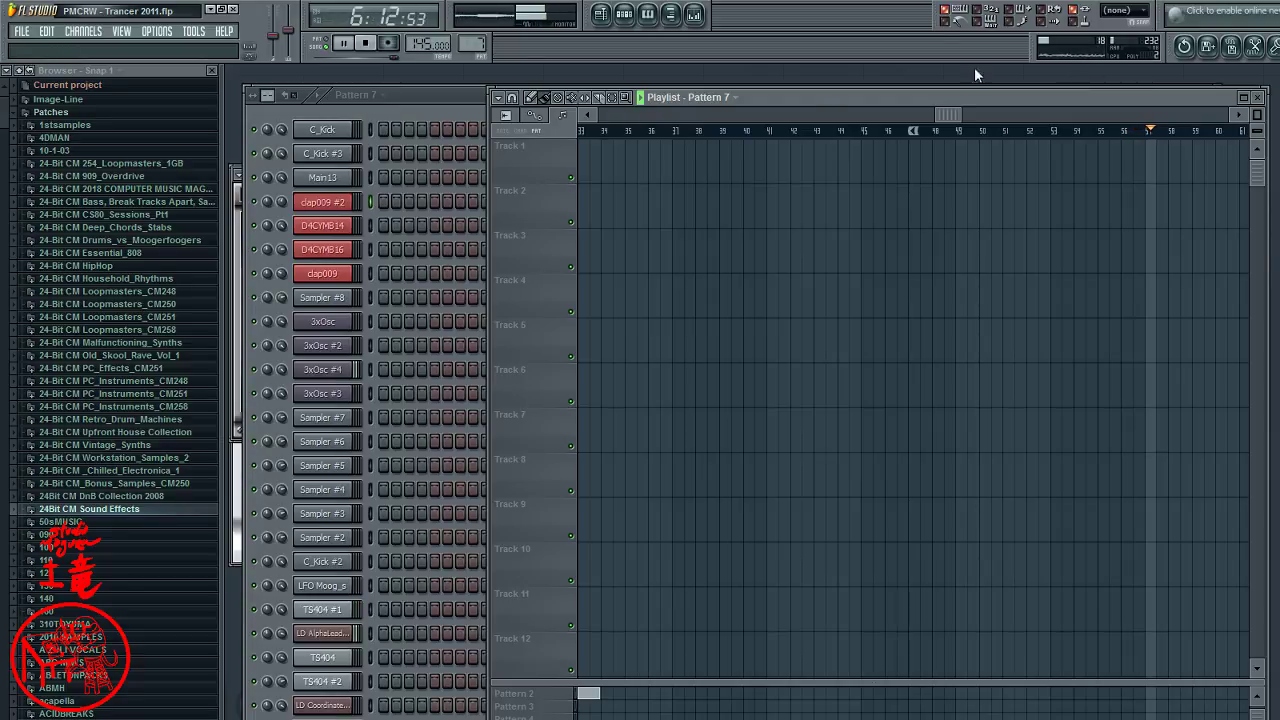
- Audition the song from around bars 39 and 41, and from around bars 18 and 23, on the playlist timeline
{"action": "left_click", "coordinate": [716, 130]}
{"action": "left_click", "coordinate": [782, 130]}
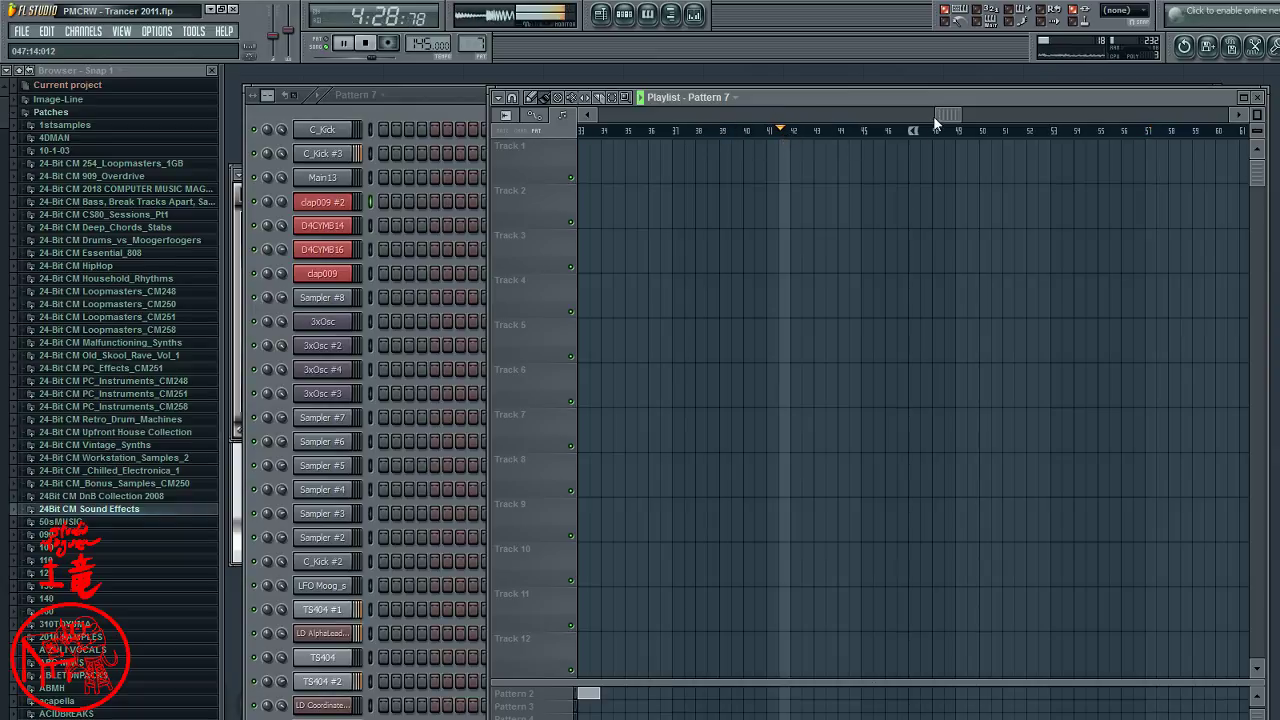
{"action": "left_click_drag", "start_coordinate": [936, 117], "coordinate": [786, 131]}
{"action": "left_click", "coordinate": [702, 131]}
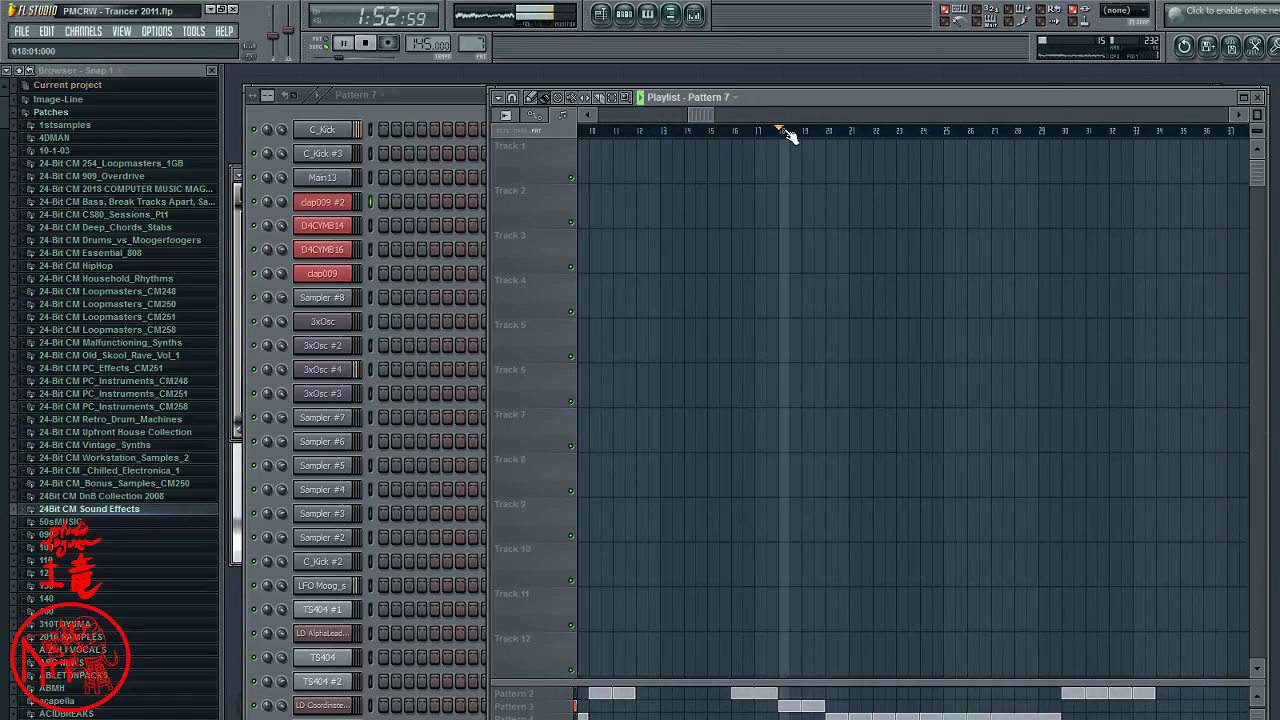
{"action": "left_click", "coordinate": [906, 132]}
- Bring the channel rack to the front, select Pattern 1 and stop the song
{"action": "left_click", "coordinate": [463, 100]}
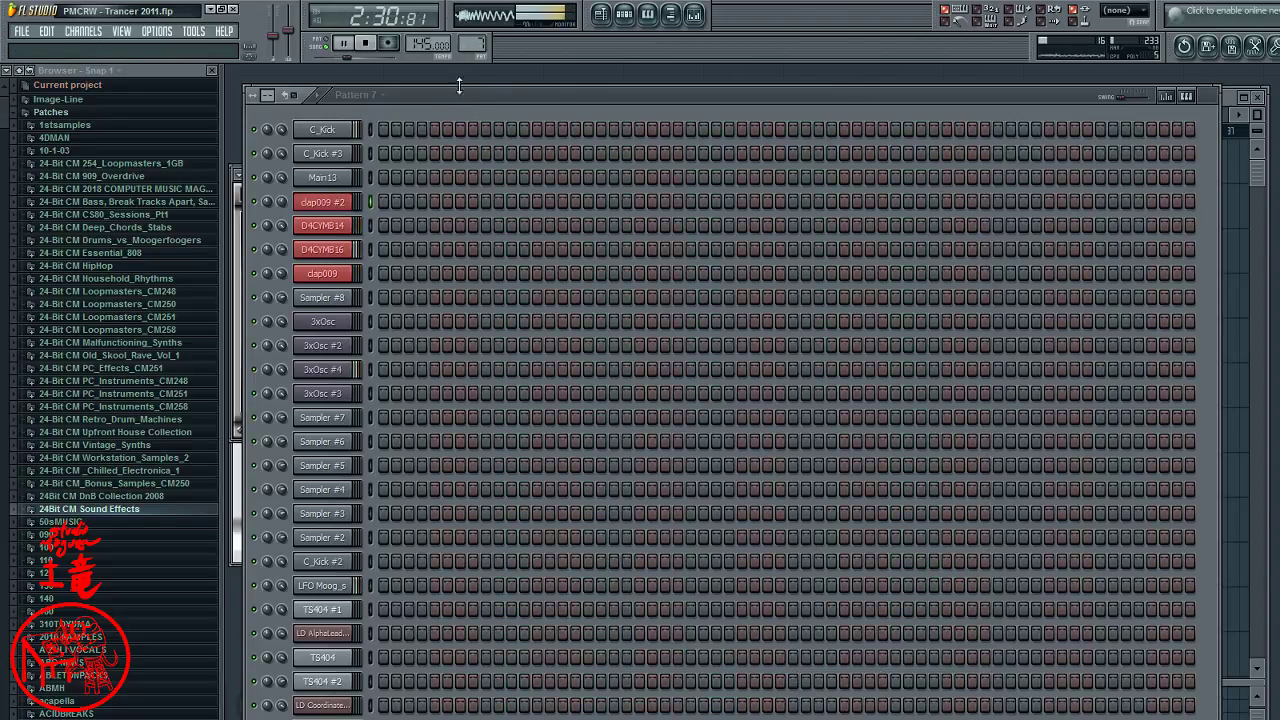
{"action": "mouse_move", "coordinate": [472, 43]}
{"action": "left_mouse_down"}
{"action": "mouse_move", "coordinate": [472, 20]}
{"action": "mouse_move", "coordinate": [472, 33]}
{"action": "left_mouse_up"}
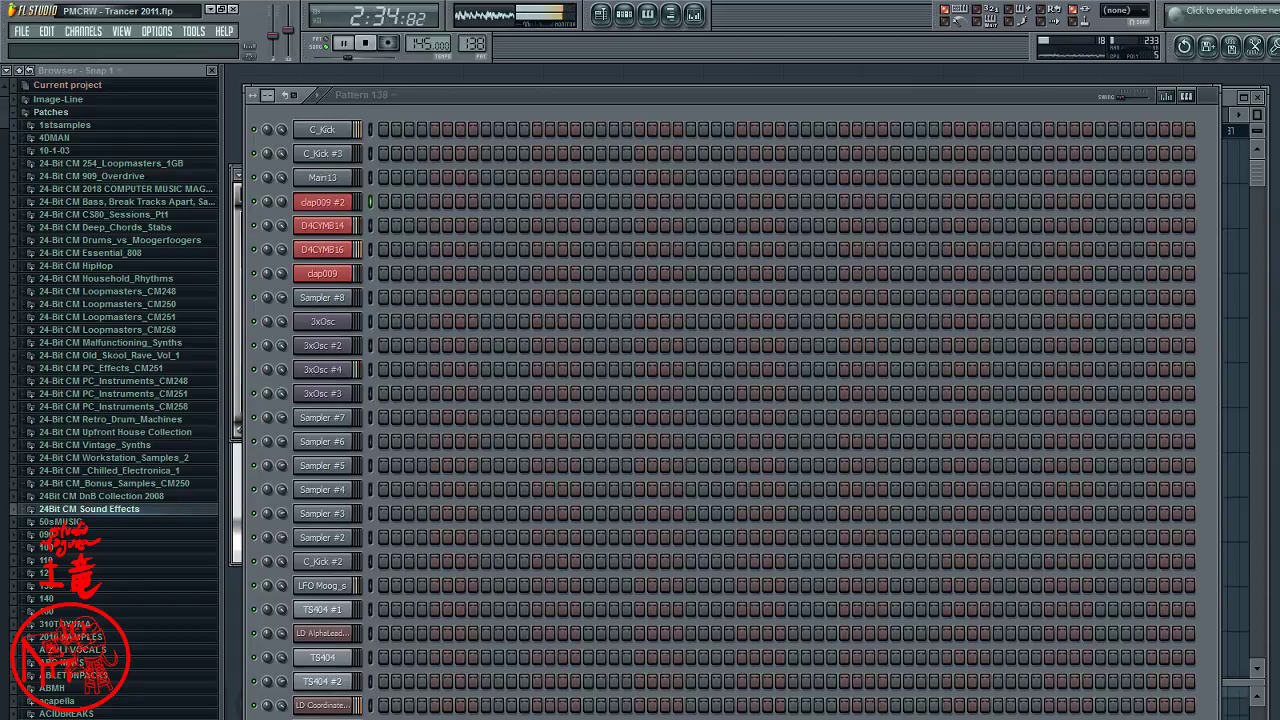
{"action": "left_click_drag", "start_coordinate": [472, 33], "coordinate": [472, 120]}
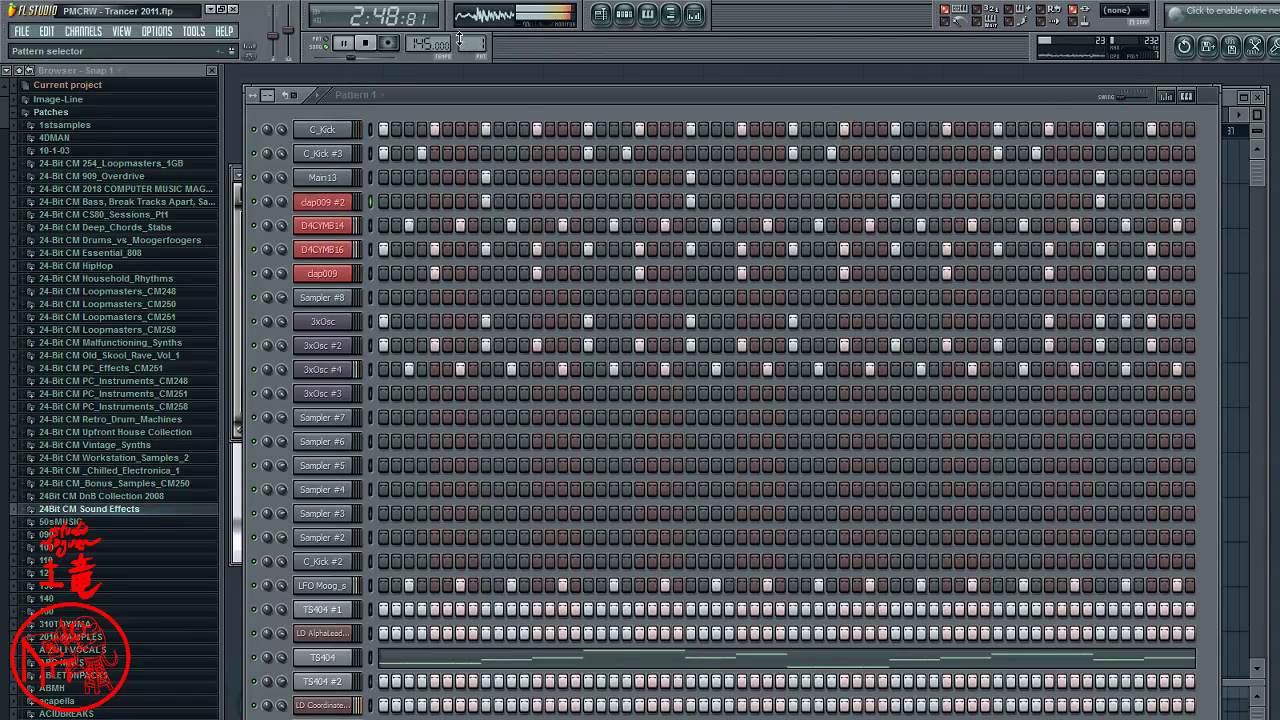
{"action": "left_click", "coordinate": [366, 43]}
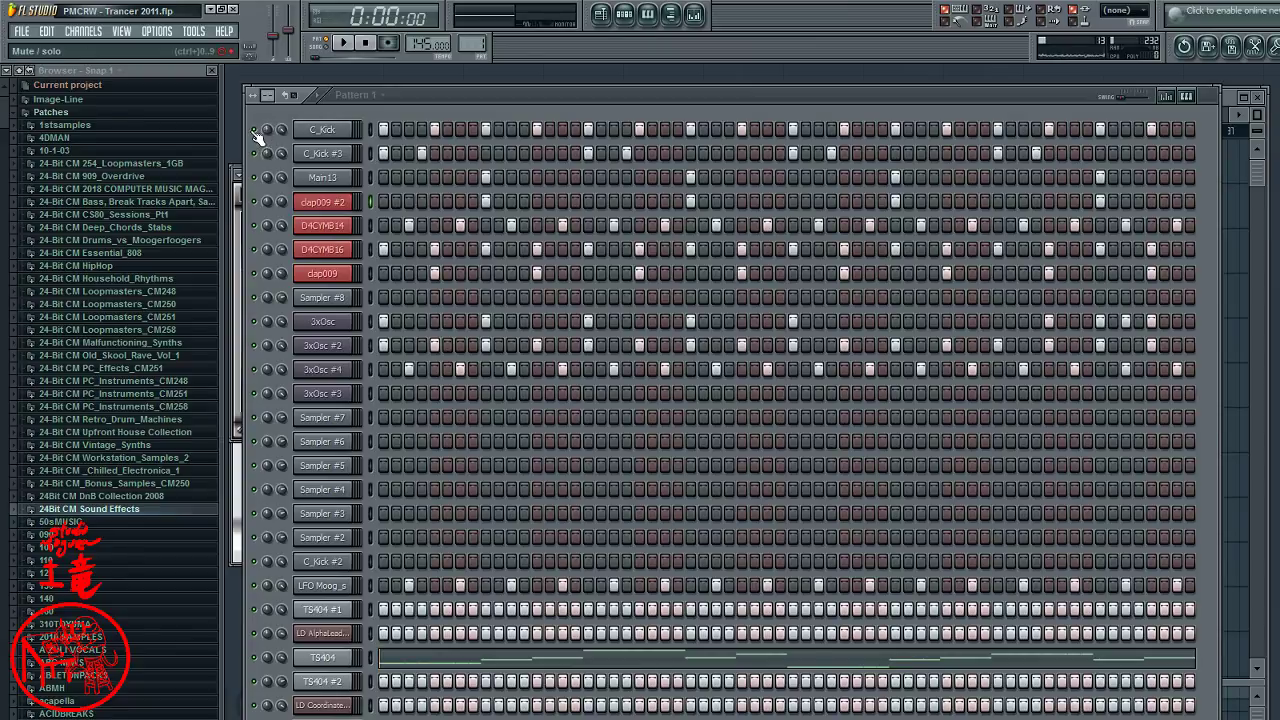
- Clone the C_Kick #3 channel, place the clone's hits on steps 1 and 7 of Pattern 1, and mute the original
{"action": "left_click", "coordinate": [343, 43]}
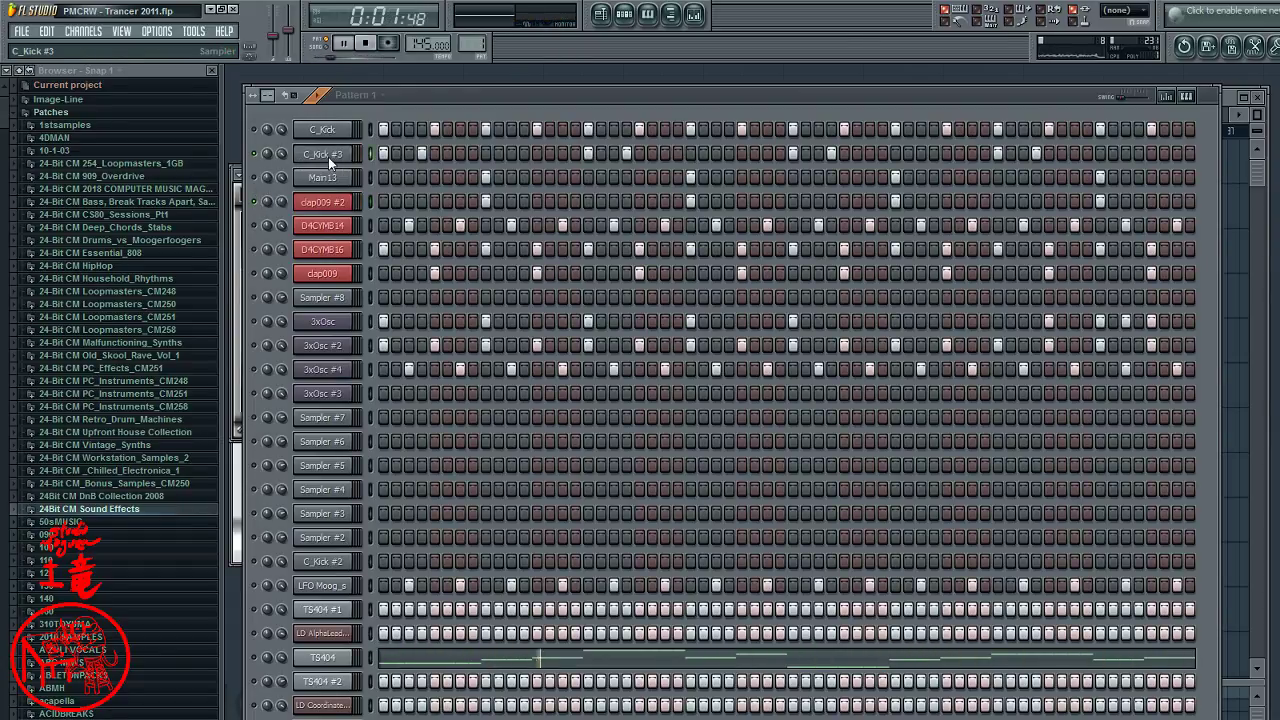
{"action": "key", "text": "alt+c"}
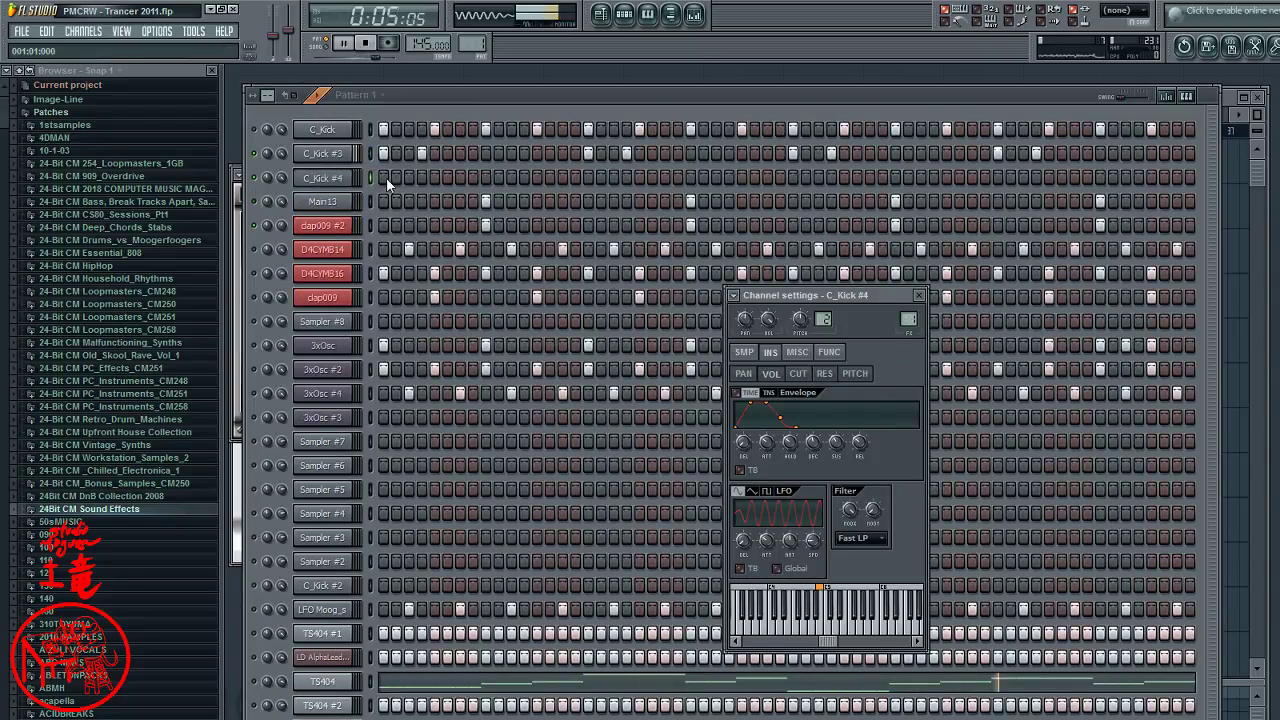
{"action": "key", "text": "Escape"}
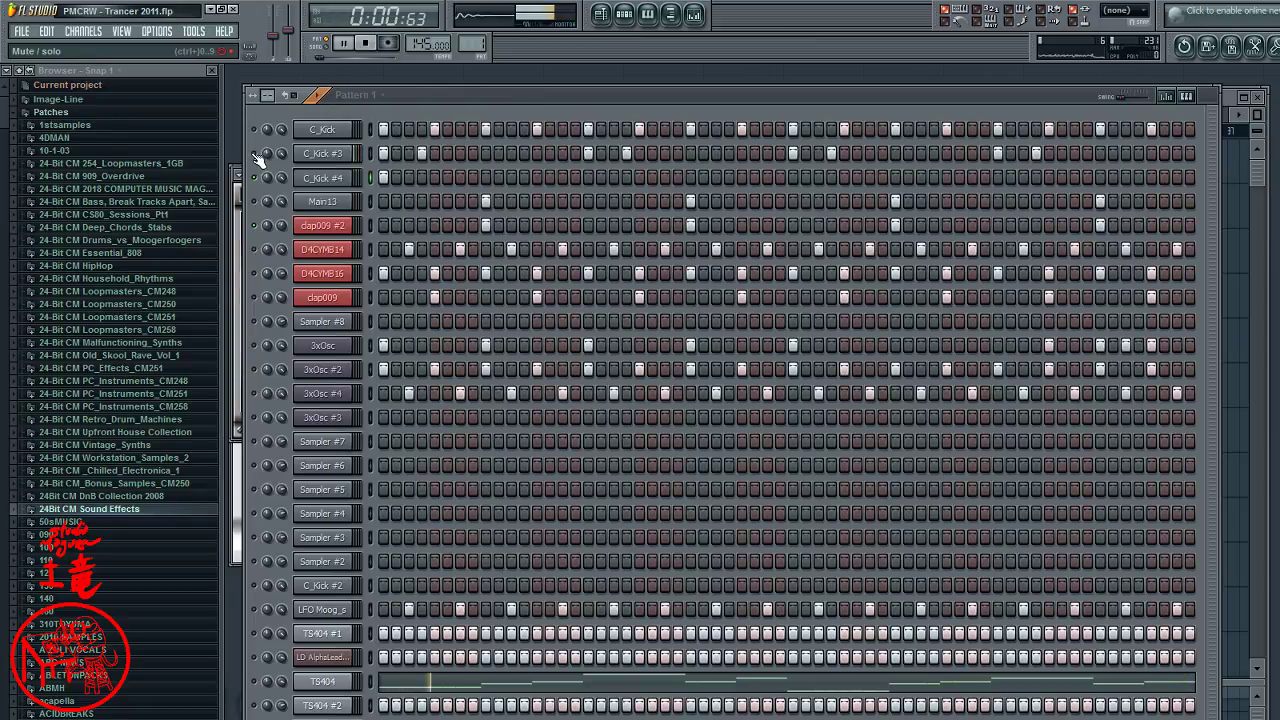
{"action": "key", "text": "space"}
{"action": "left_click", "coordinate": [457, 180]}
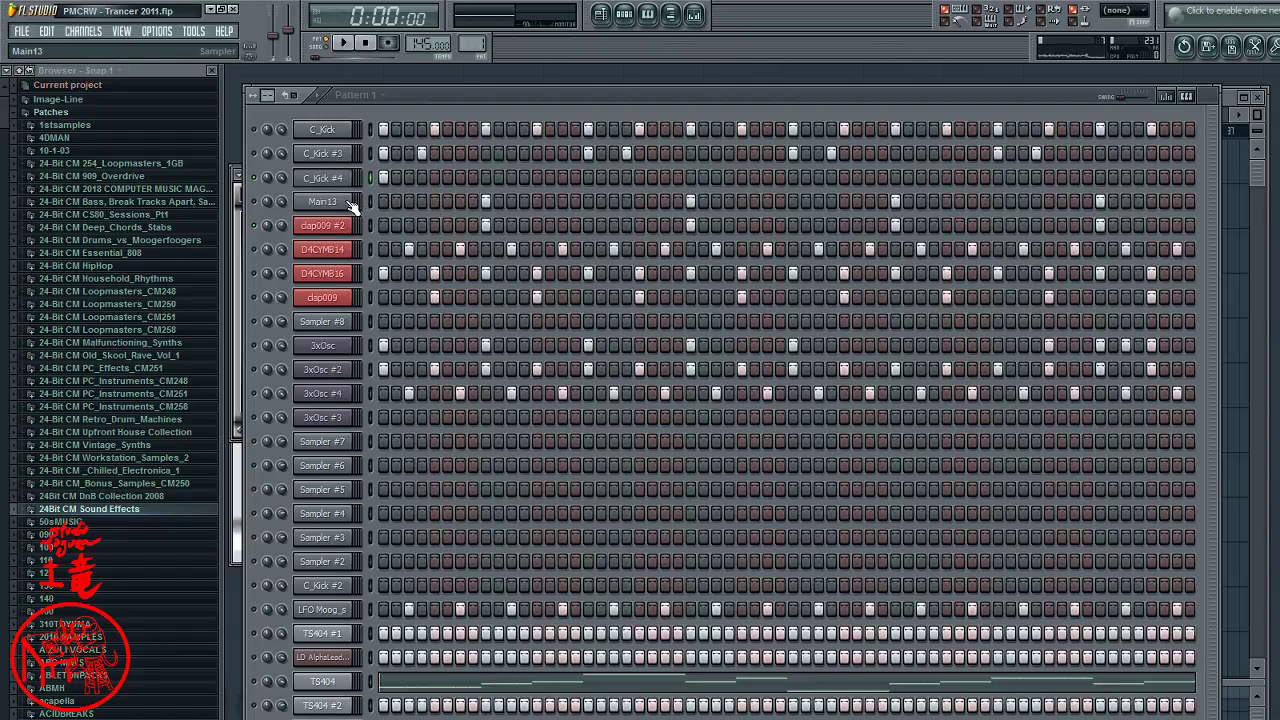
{"action": "key", "text": "space"}
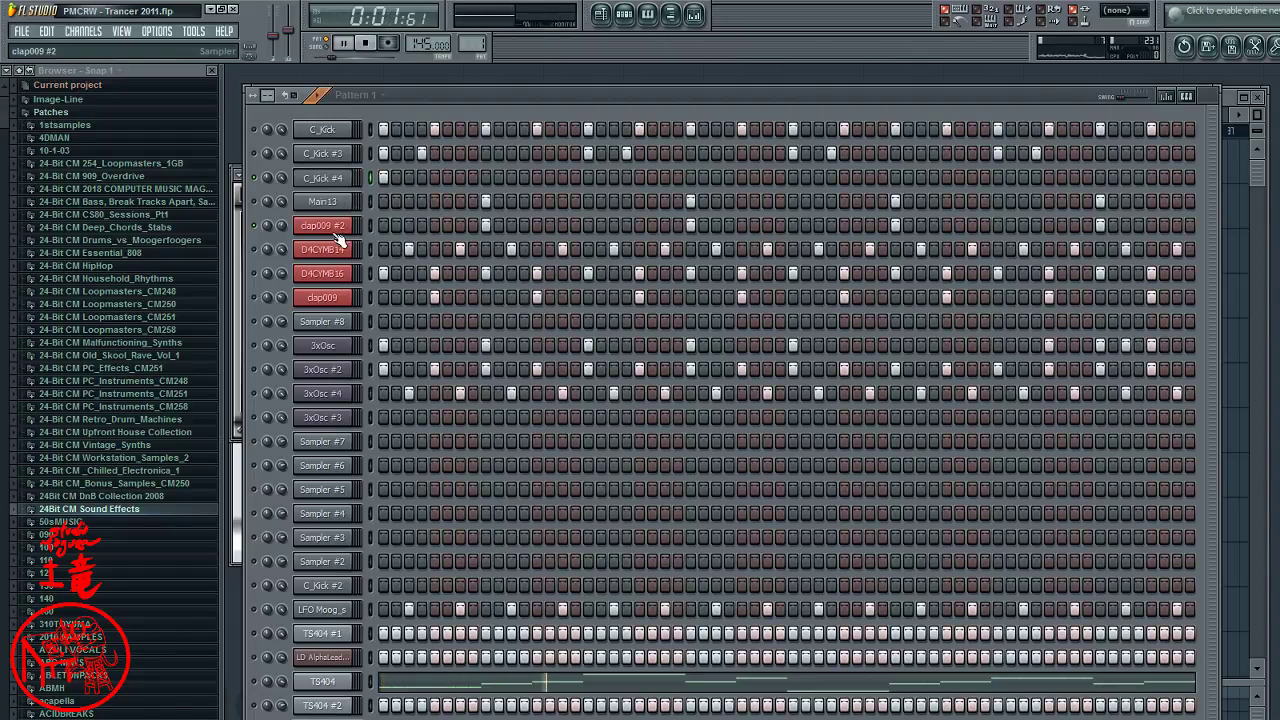
{"action": "left_click", "coordinate": [330, 227]}
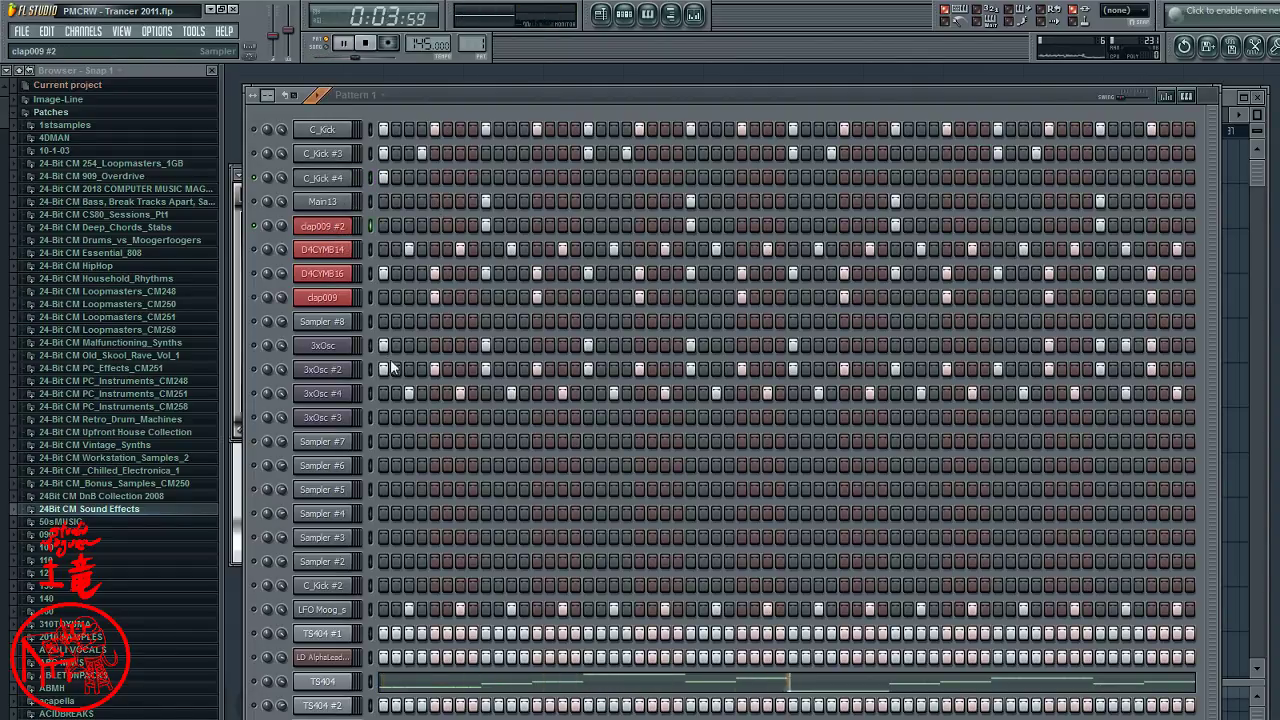
{"action": "key", "text": "alt+c"}
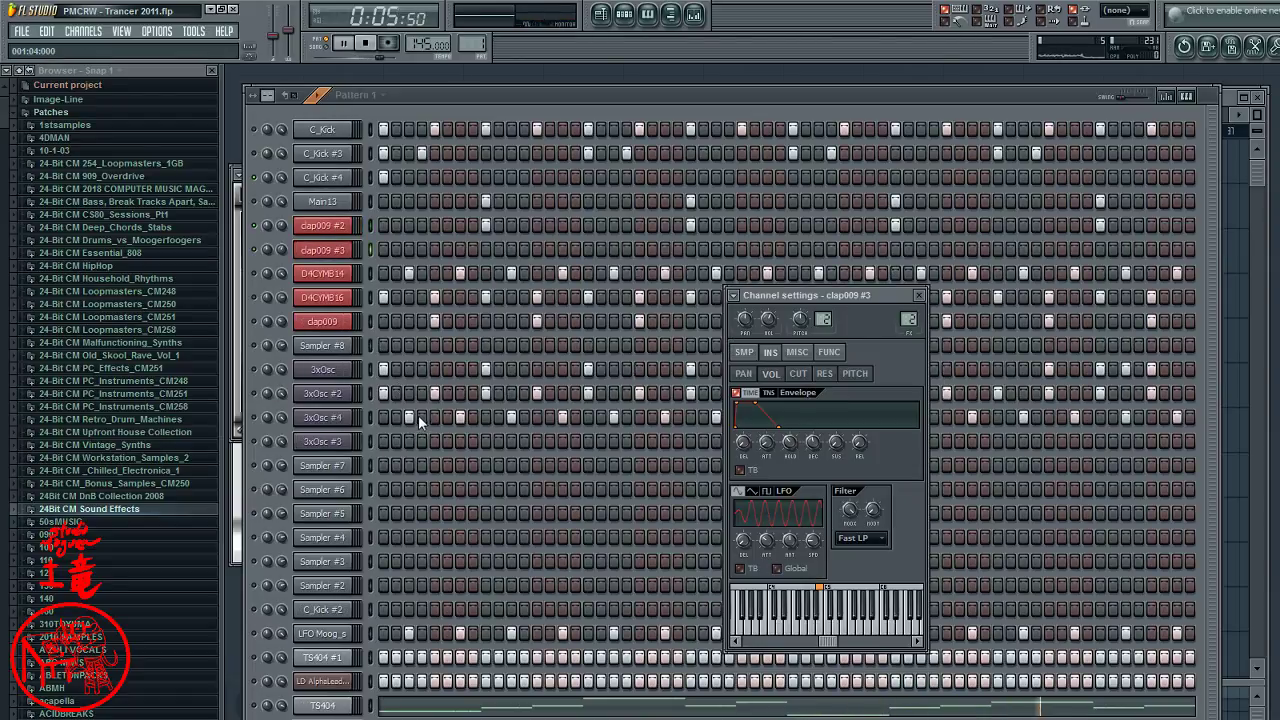
{"action": "left_click", "coordinate": [435, 394]}
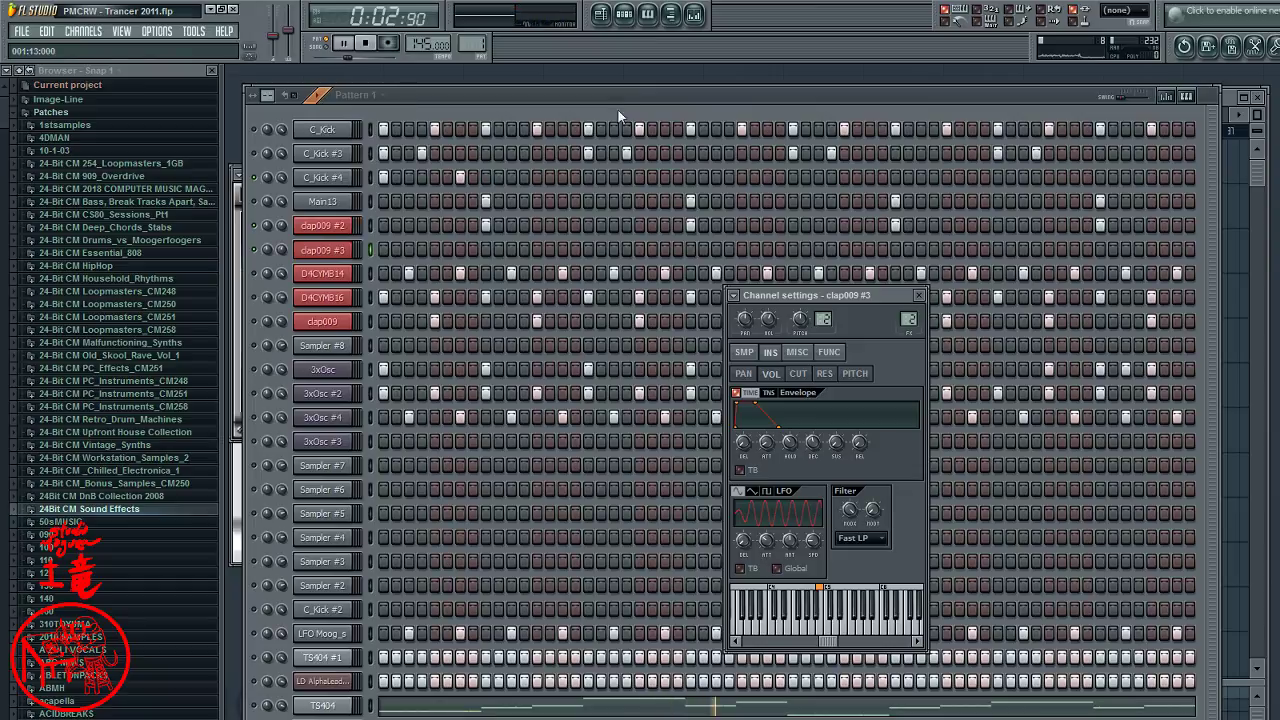
{"action": "left_click", "coordinate": [833, 100]}
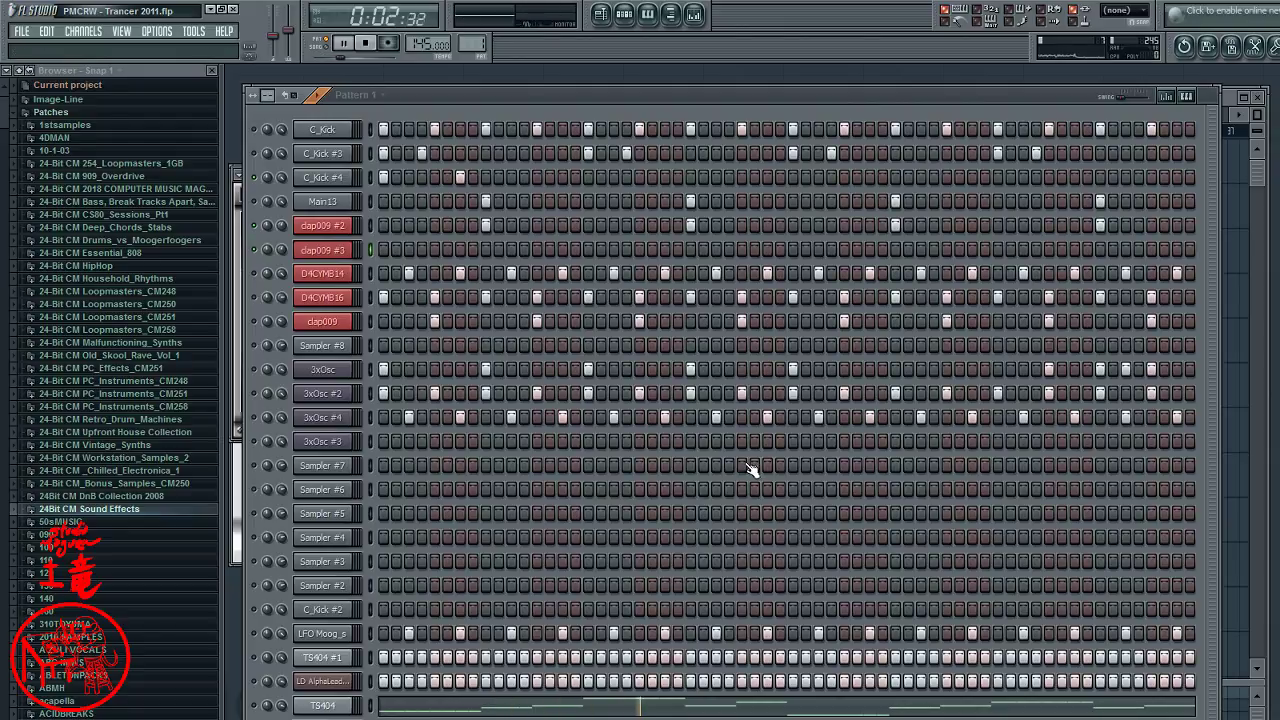
{"action": "key", "text": "alt+Delete"}
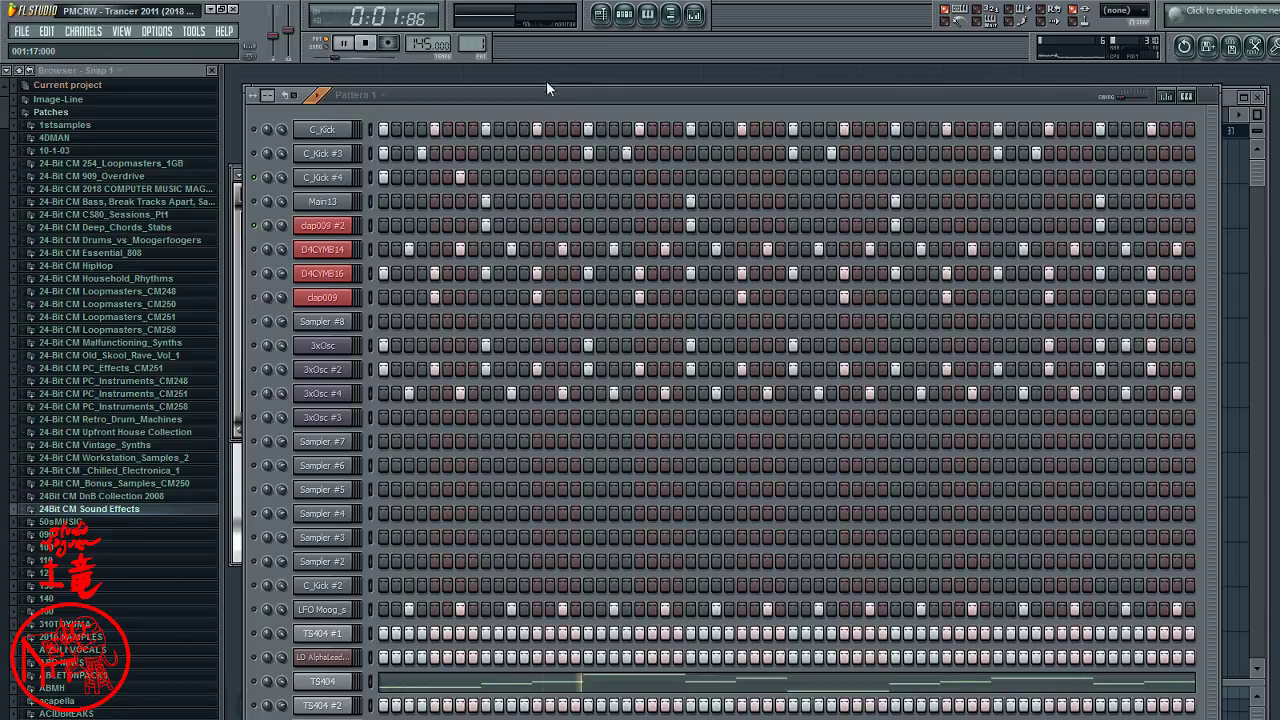
- Audition Pattern 1 and swap the audible clap by muting clap009 #2 and unmuting clap009
{"action": "left_click", "coordinate": [490, 199]}
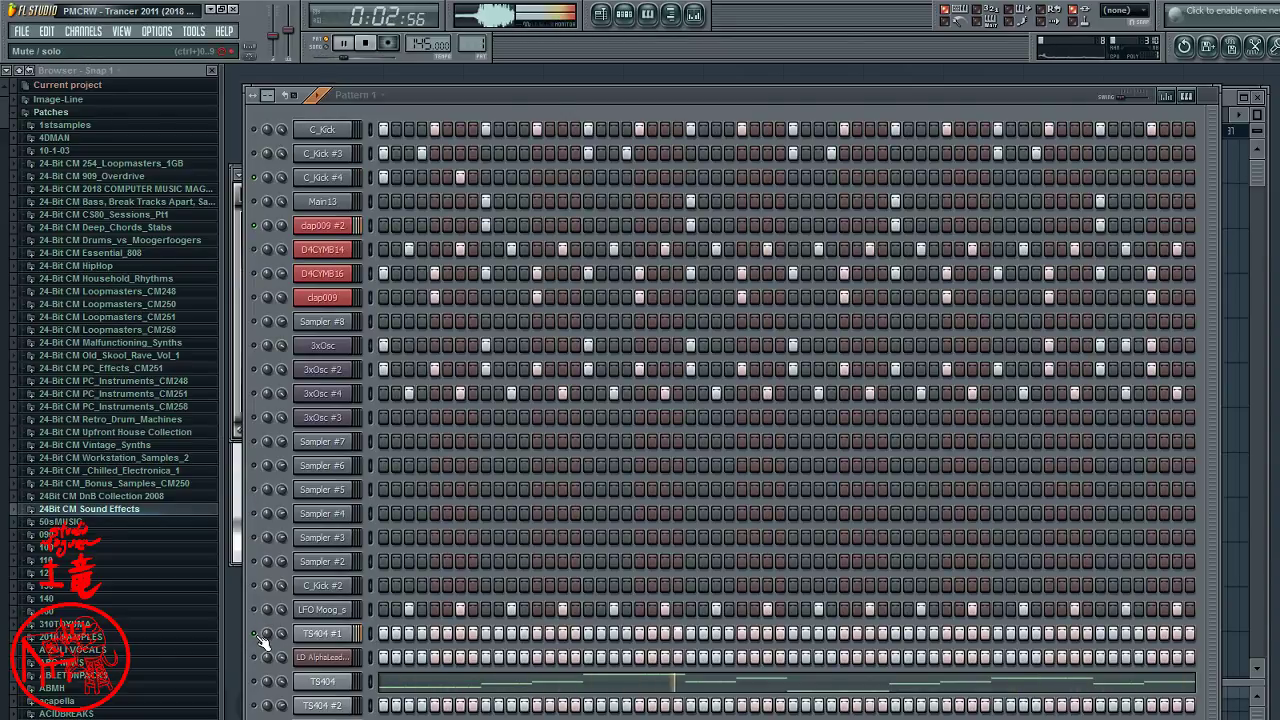
{"action": "key", "text": "space"}
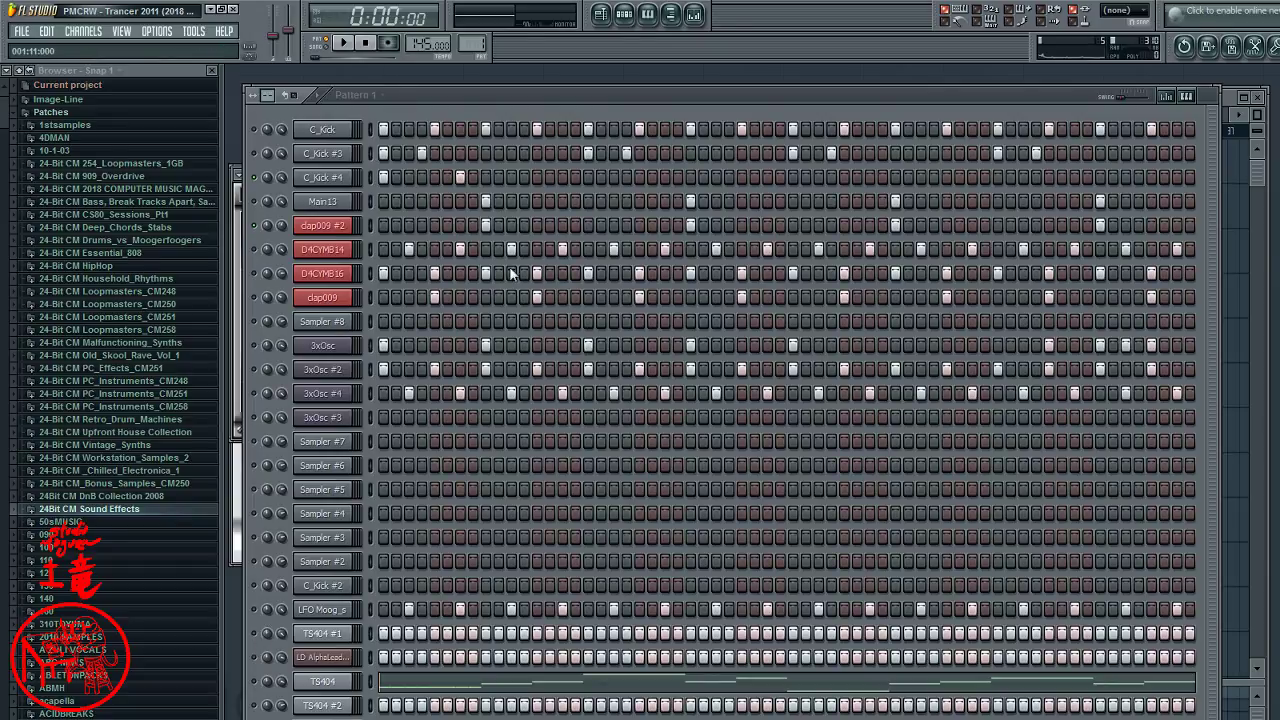
{"action": "key", "text": "space"}
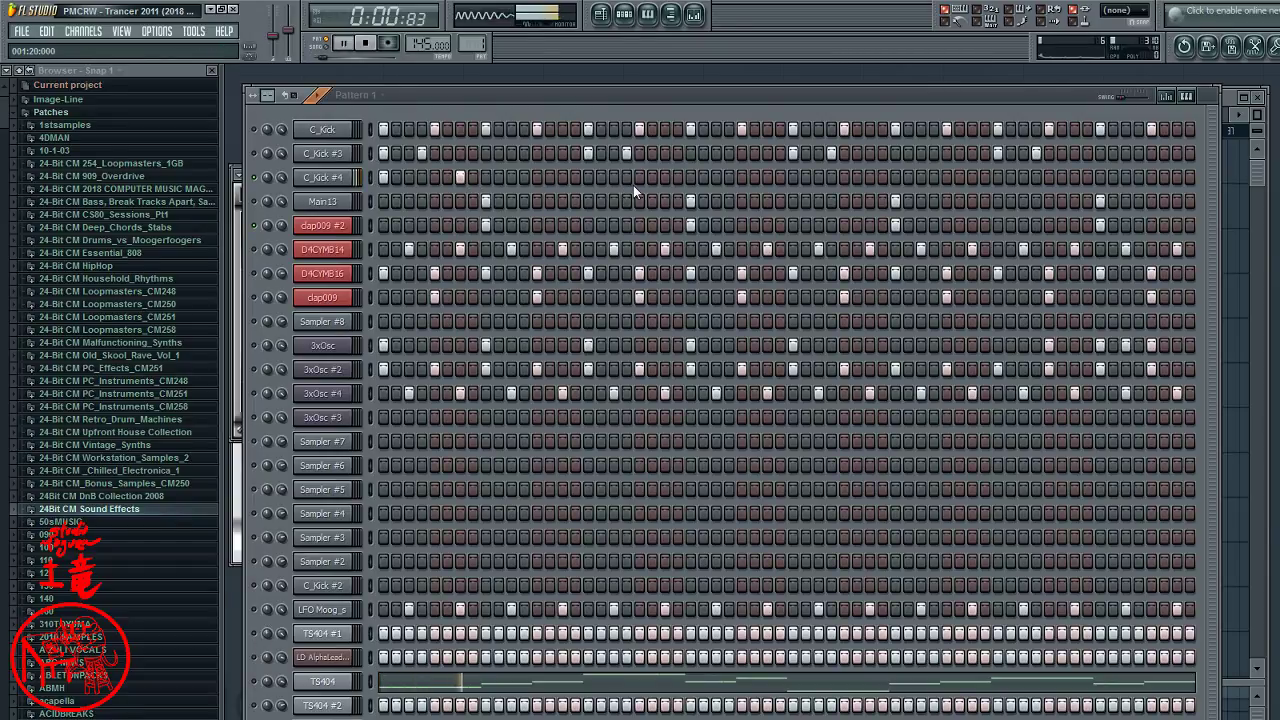
{"action": "key", "text": "space"}
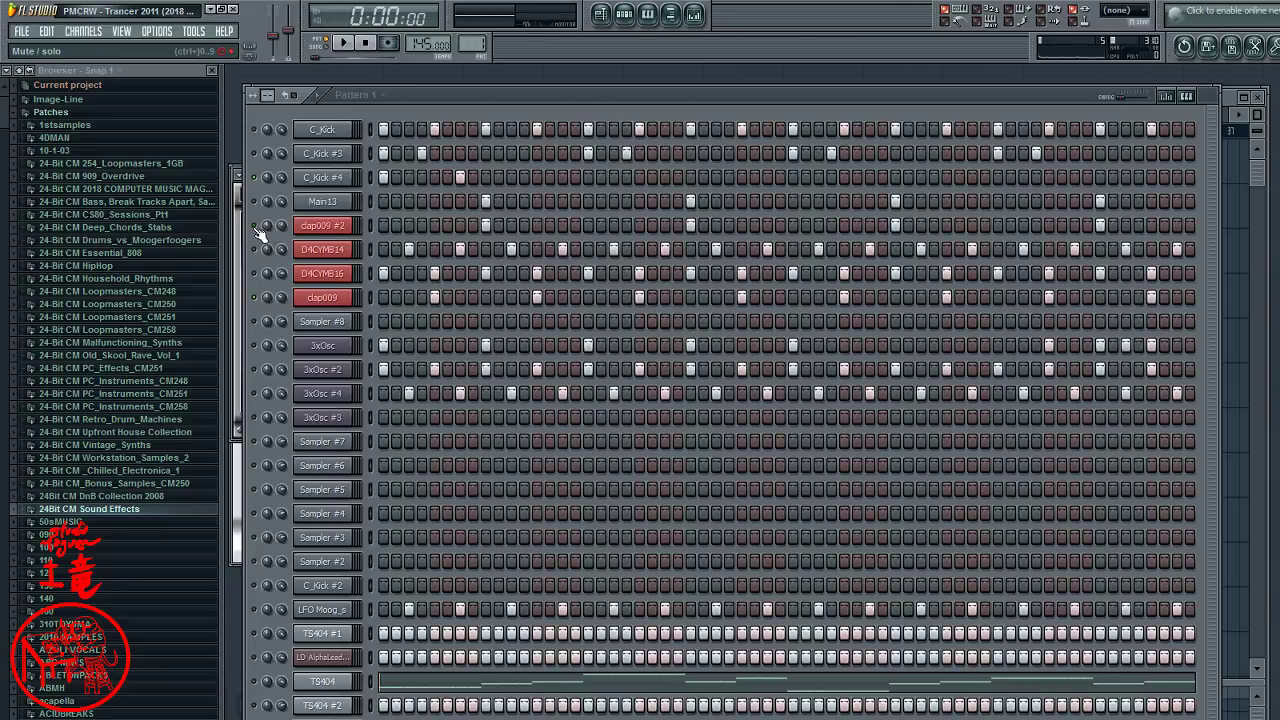
{"action": "key", "text": "space"}
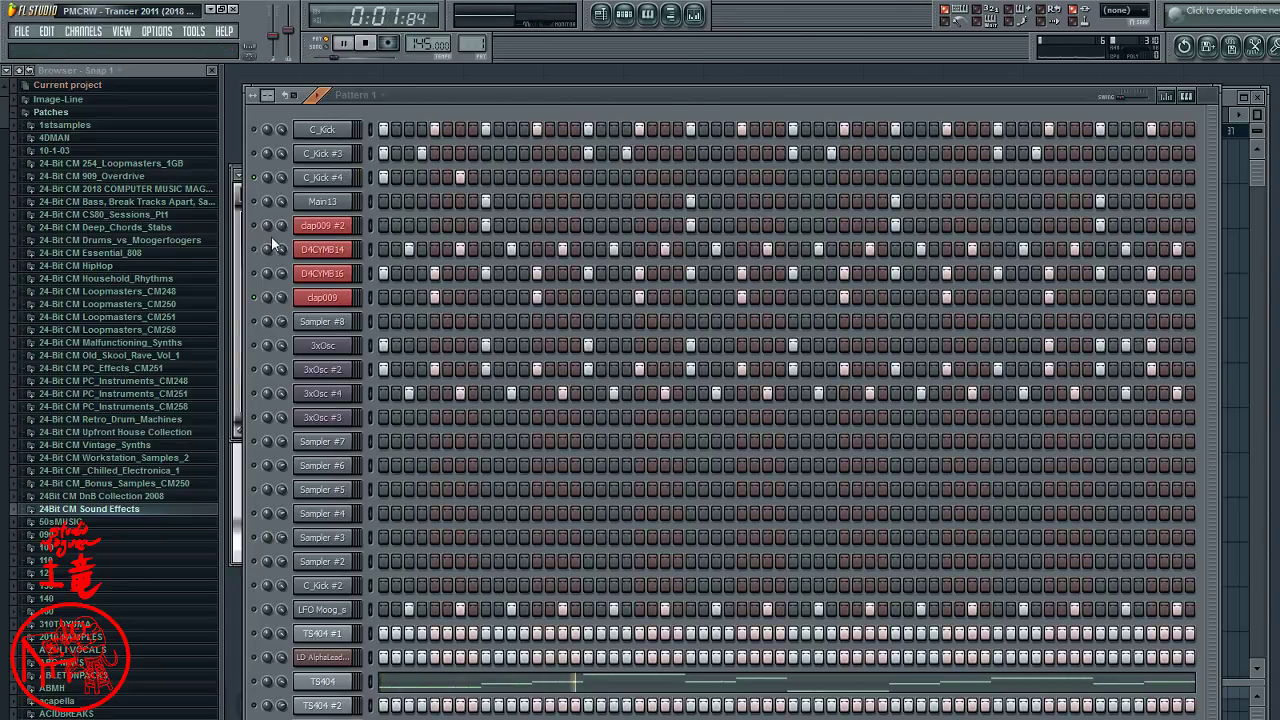
{"action": "key", "text": "space"}
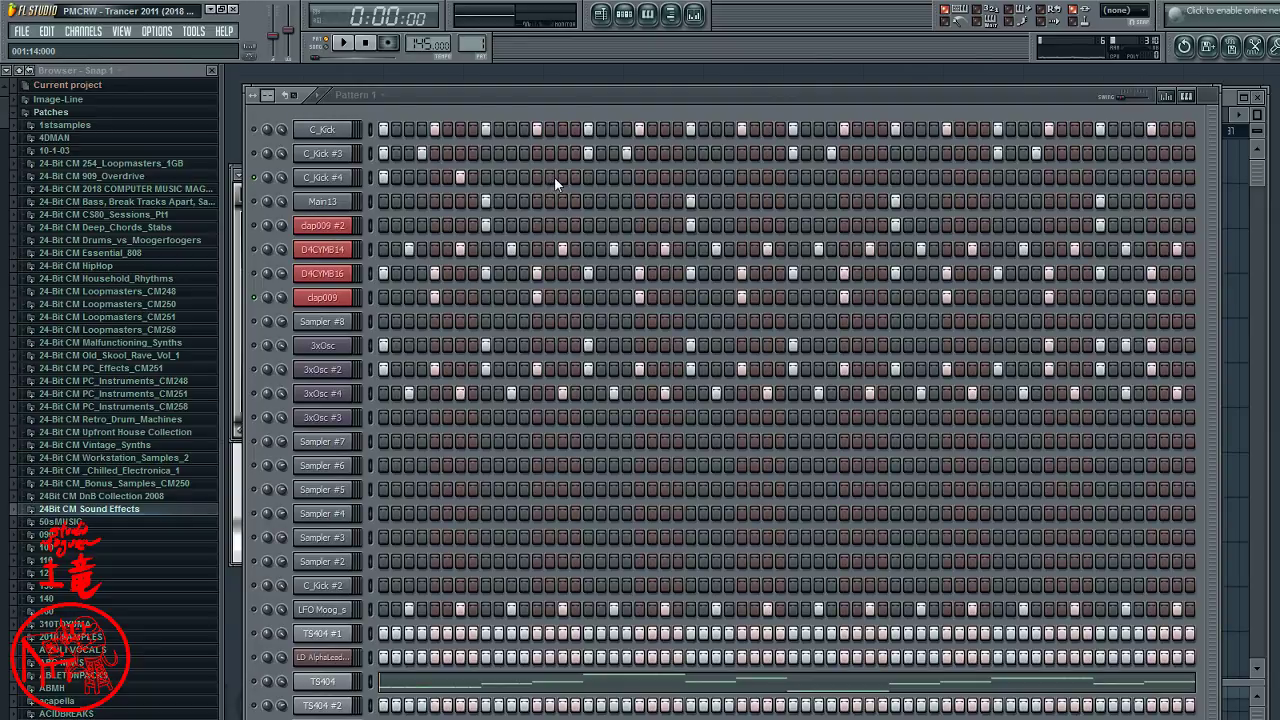
- Try extra C_Kick #4 hits around steps 13 and 15 of Pattern 1 while auditioning, and clear them again
{"action": "left_click", "coordinate": [562, 179]}
{"action": "key", "text": "space"}
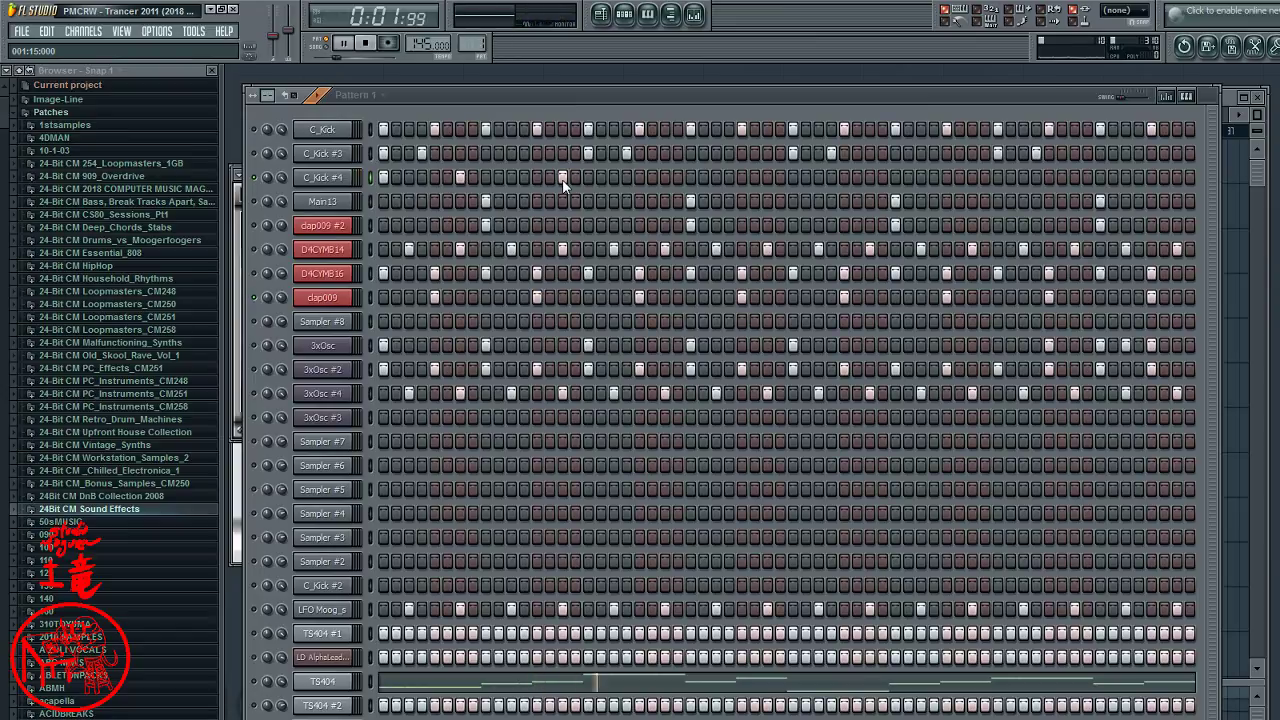
{"action": "left_click", "coordinate": [562, 179]}
{"action": "left_click", "coordinate": [537, 179]}
{"action": "key", "text": "space"}
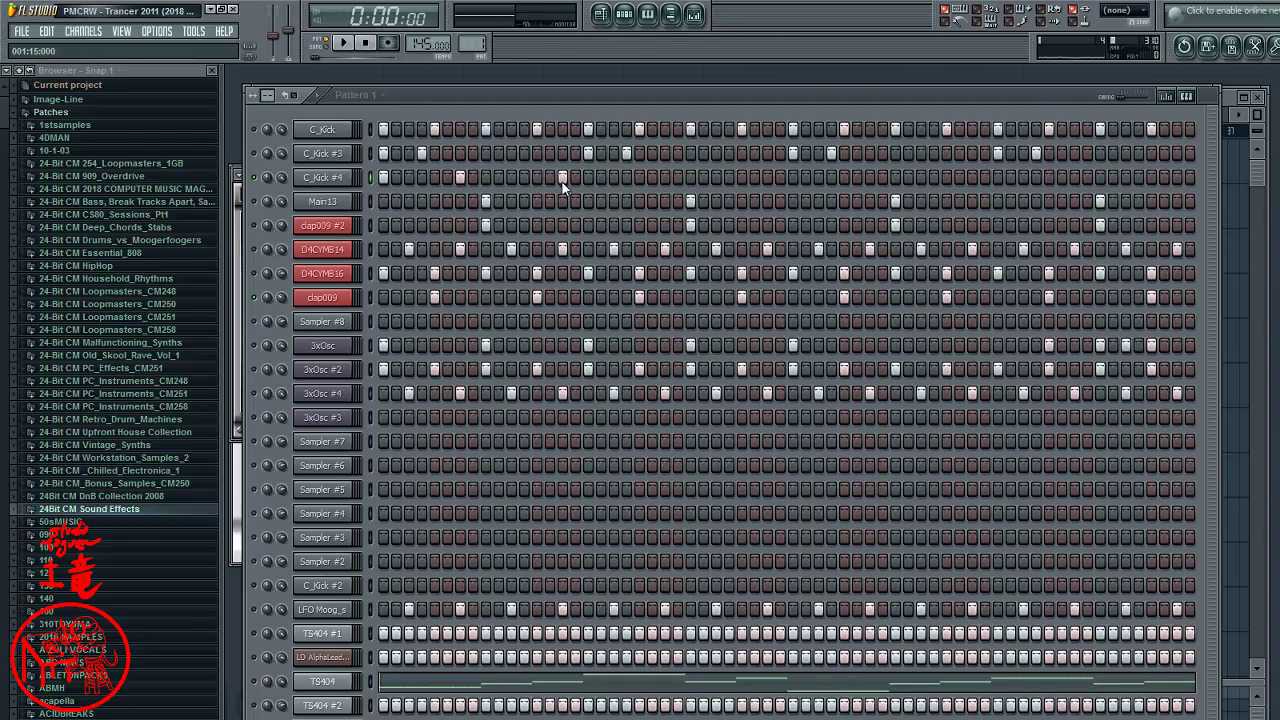
{"action": "key", "text": "space"}
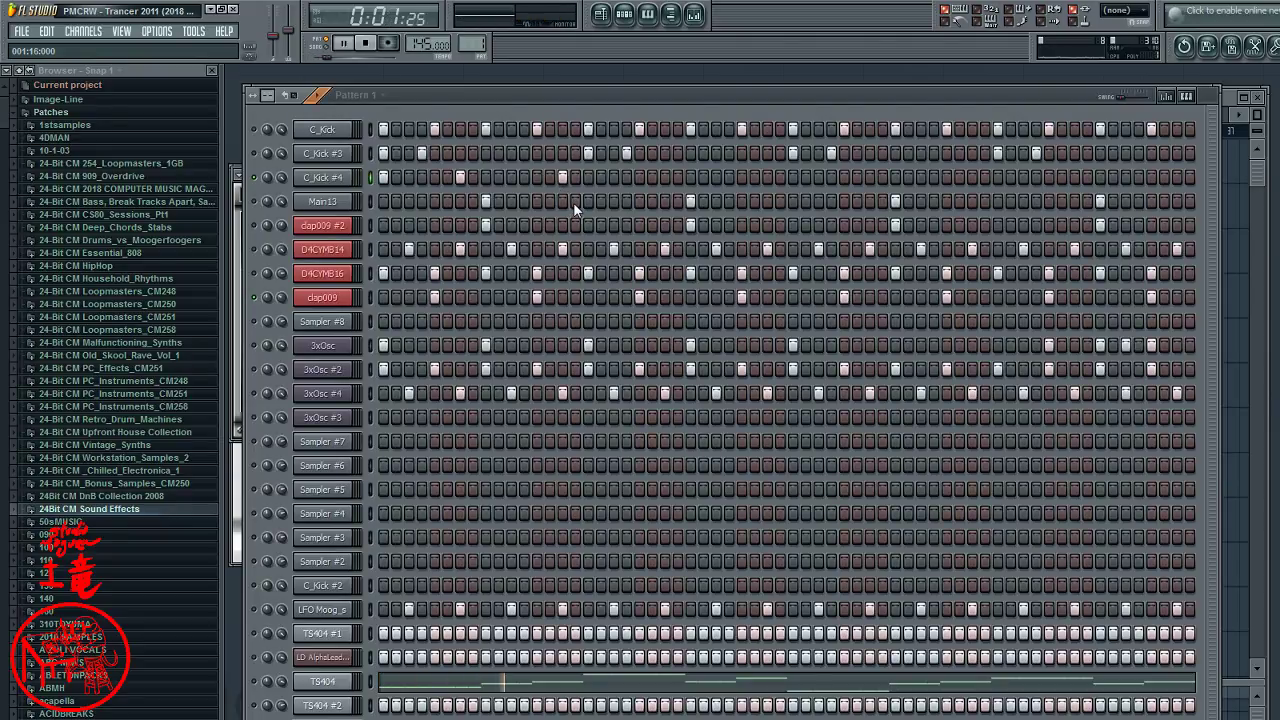
{"action": "key", "text": "space"}
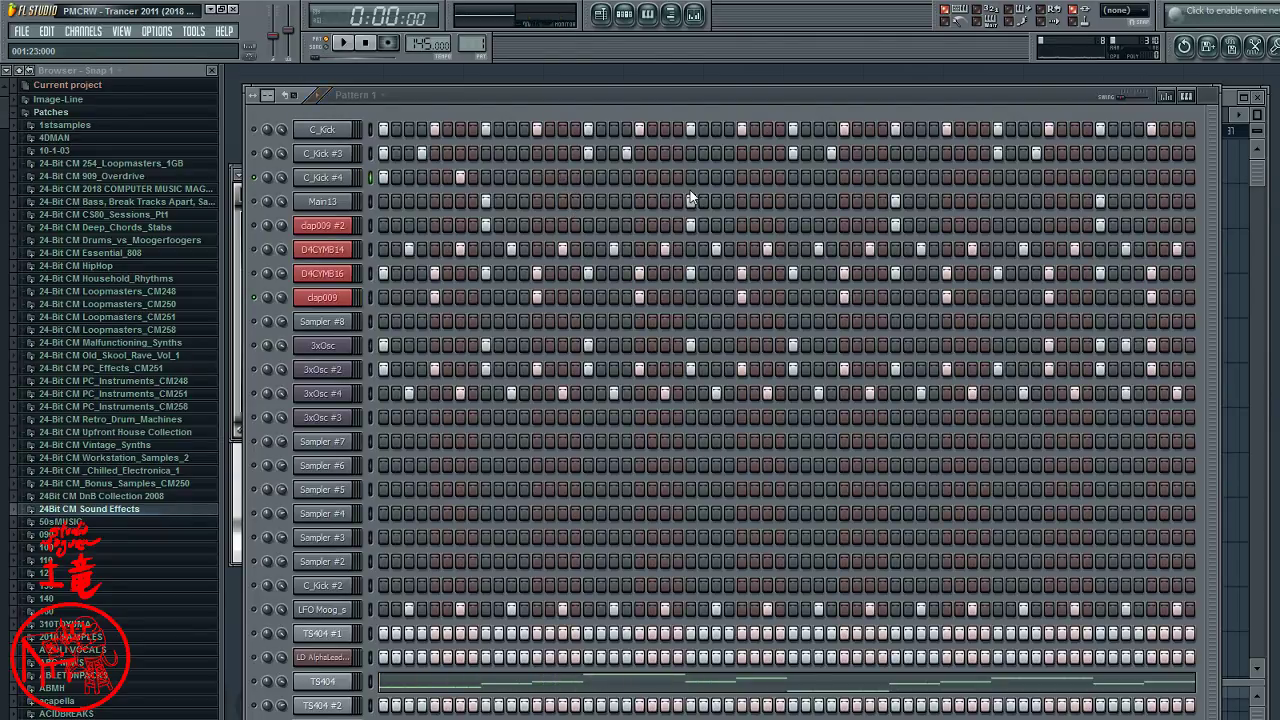
- Set the C_Kick #4 hits to steps 1, 7, 17, 23, 33, 39, 49 and 55 while auditioning Pattern 1, and unmute LFO Moog_s
{"action": "key", "text": "space"}
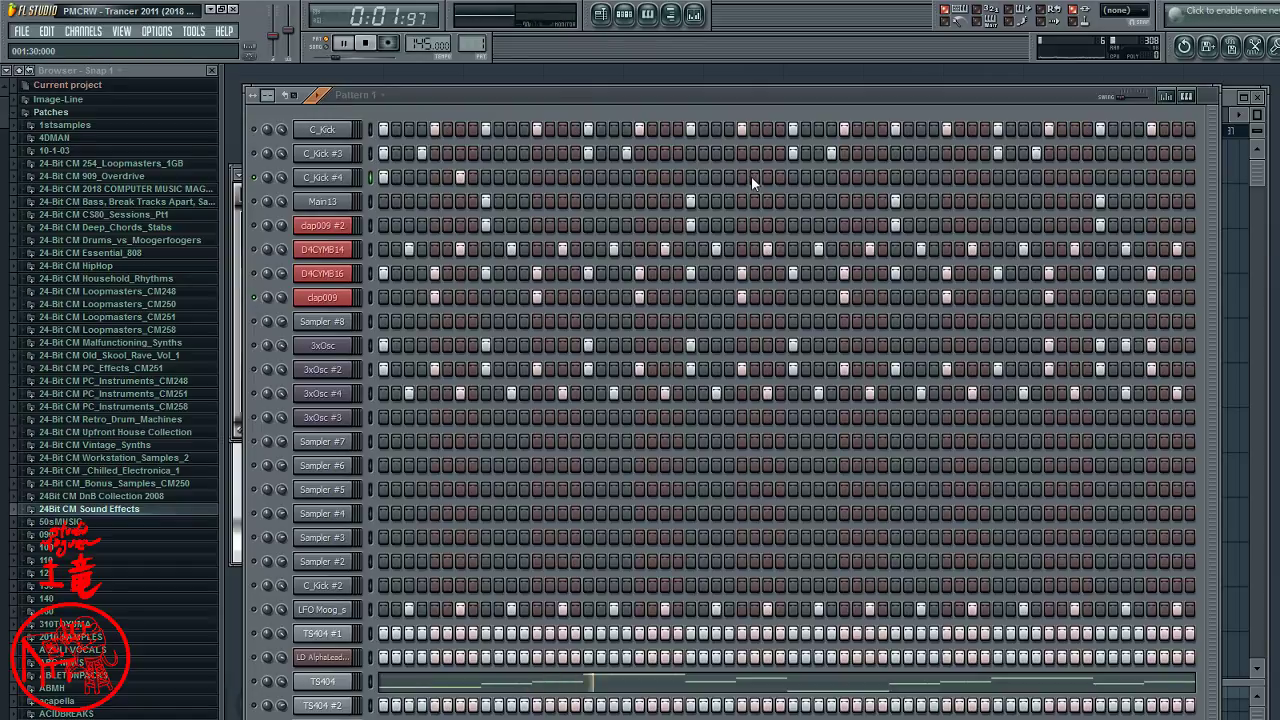
{"action": "key", "text": "space"}
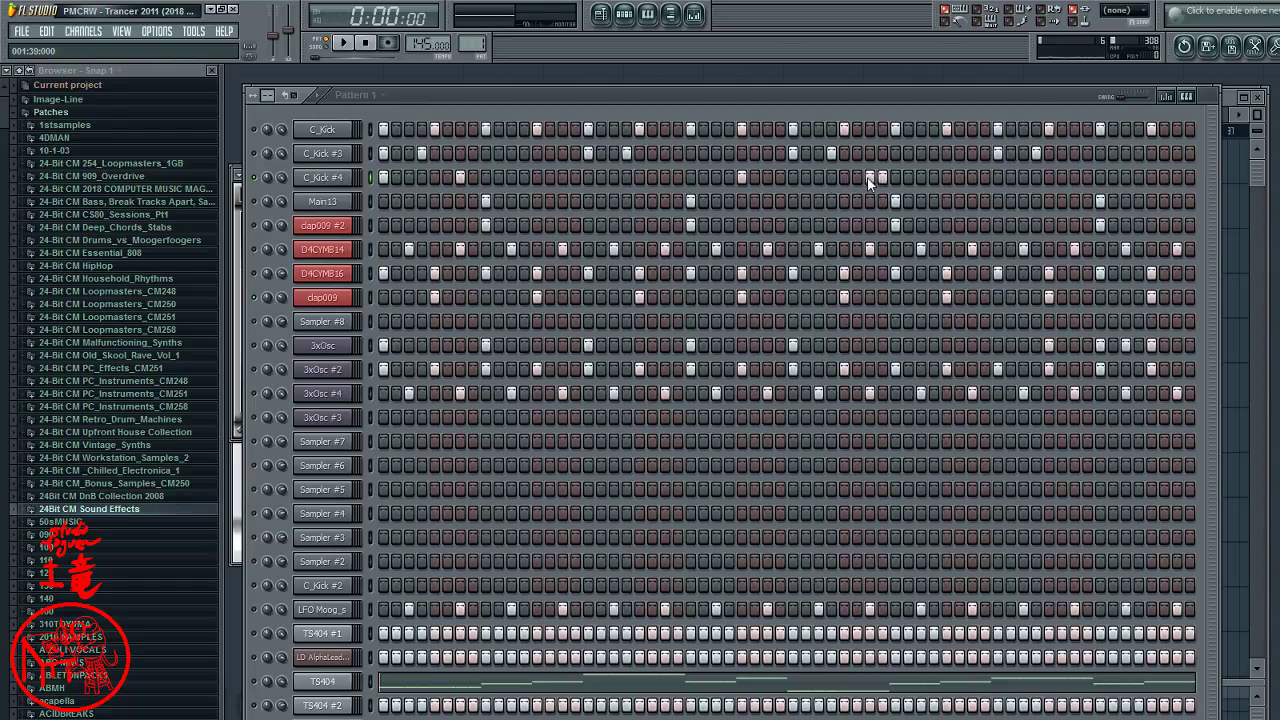
{"action": "key", "text": "space"}
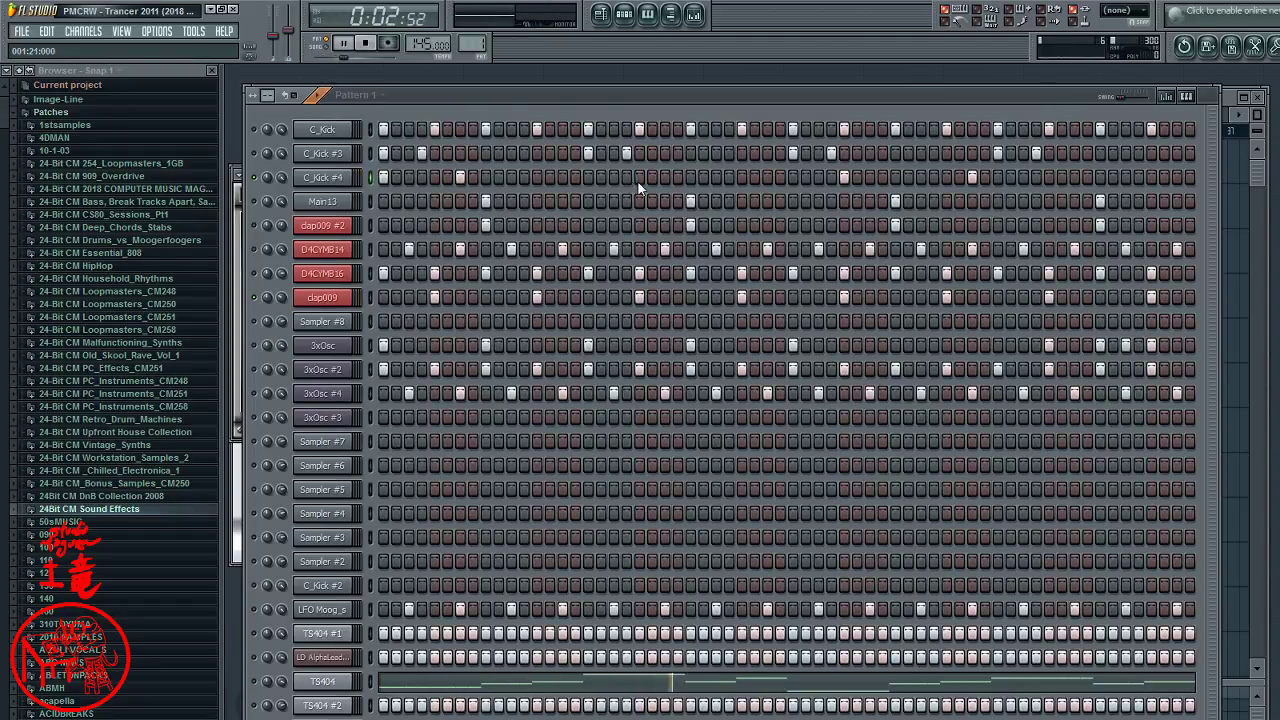
{"action": "key", "text": "space"}
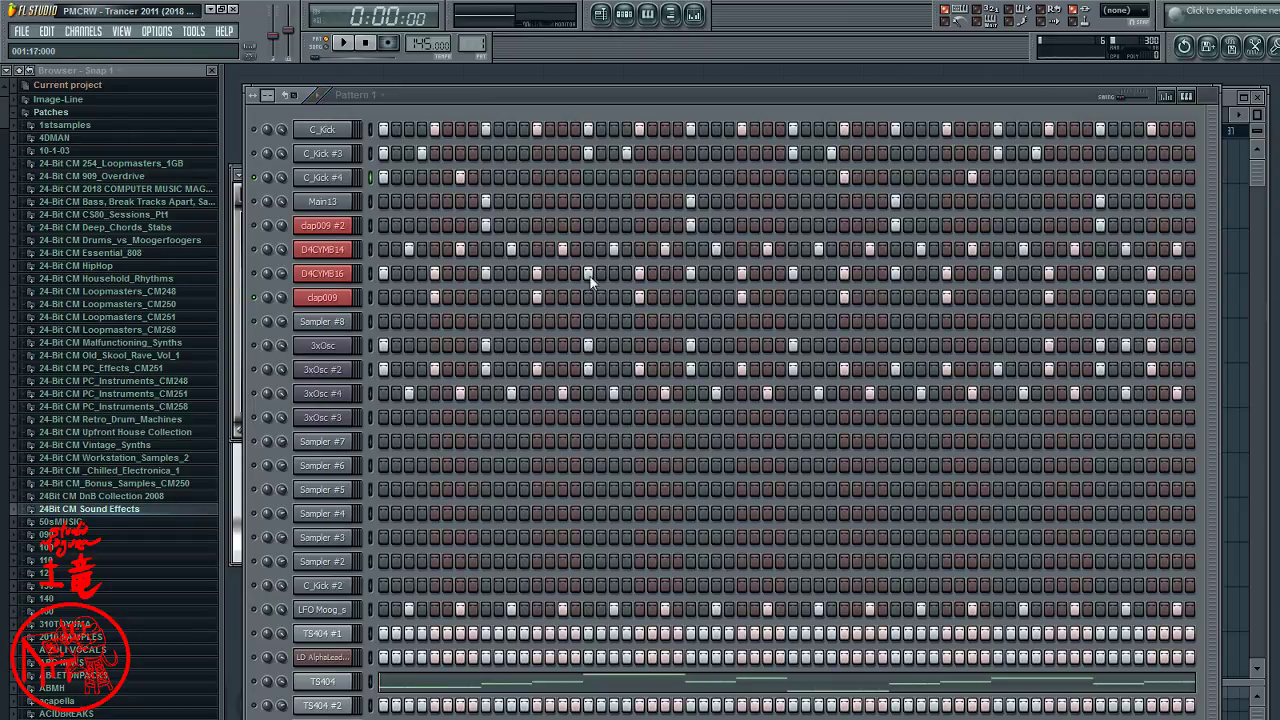
{"action": "key", "text": "space"}
{"action": "key", "text": "space"}
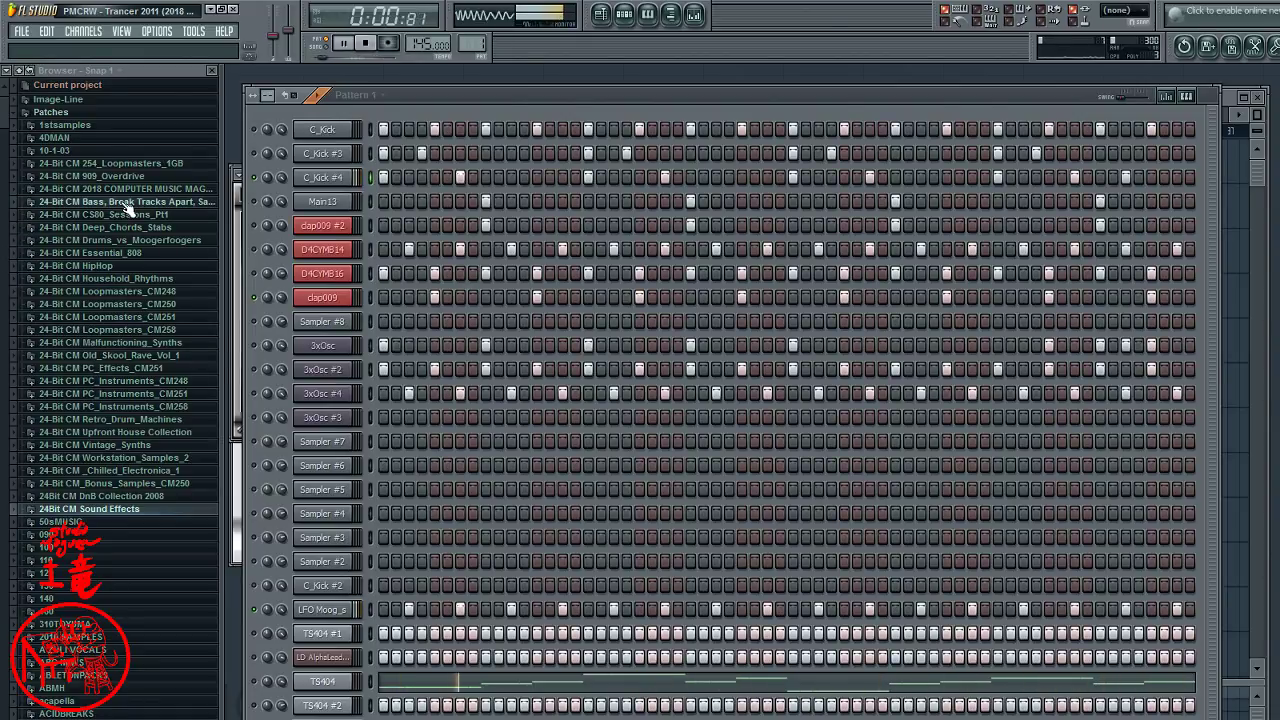
- Browse the 24-Bit CM Essential_808 patches to the Groove Criminals Drum Hits samples while Pattern 1 plays
{"action": "left_click", "coordinate": [98, 252]}
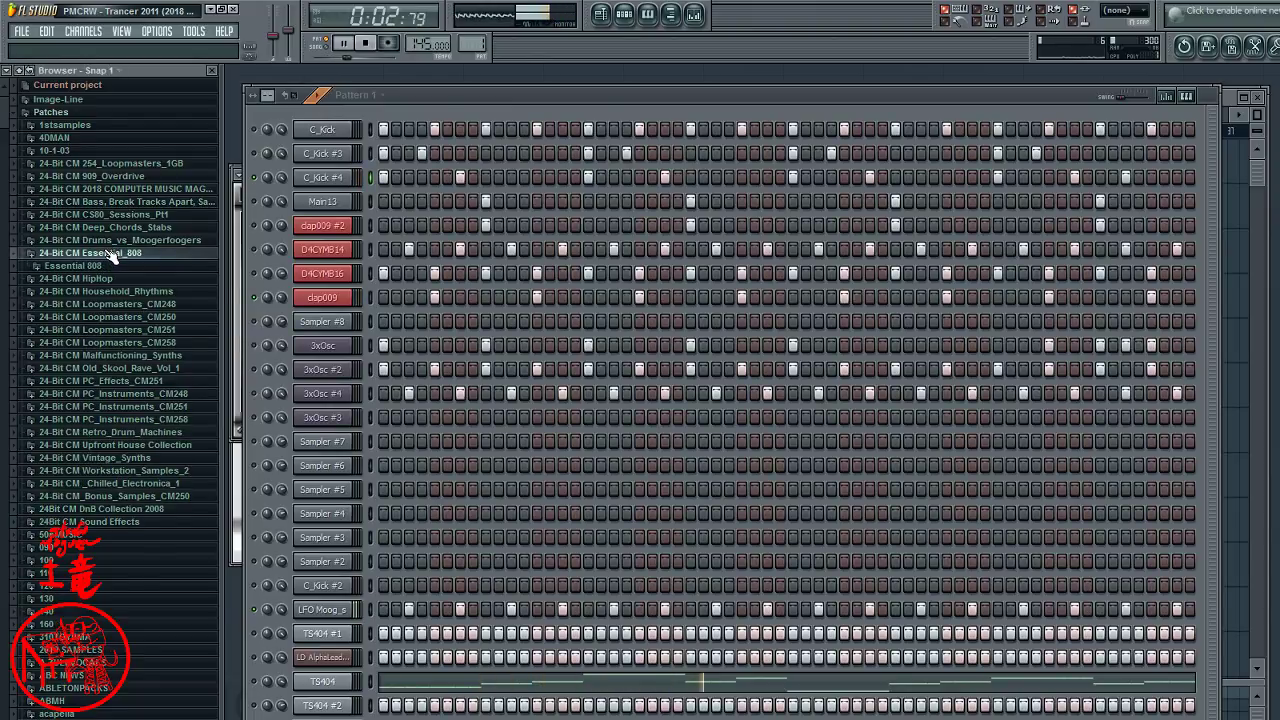
{"action": "left_click", "coordinate": [105, 267]}
{"action": "left_click", "coordinate": [115, 291]}
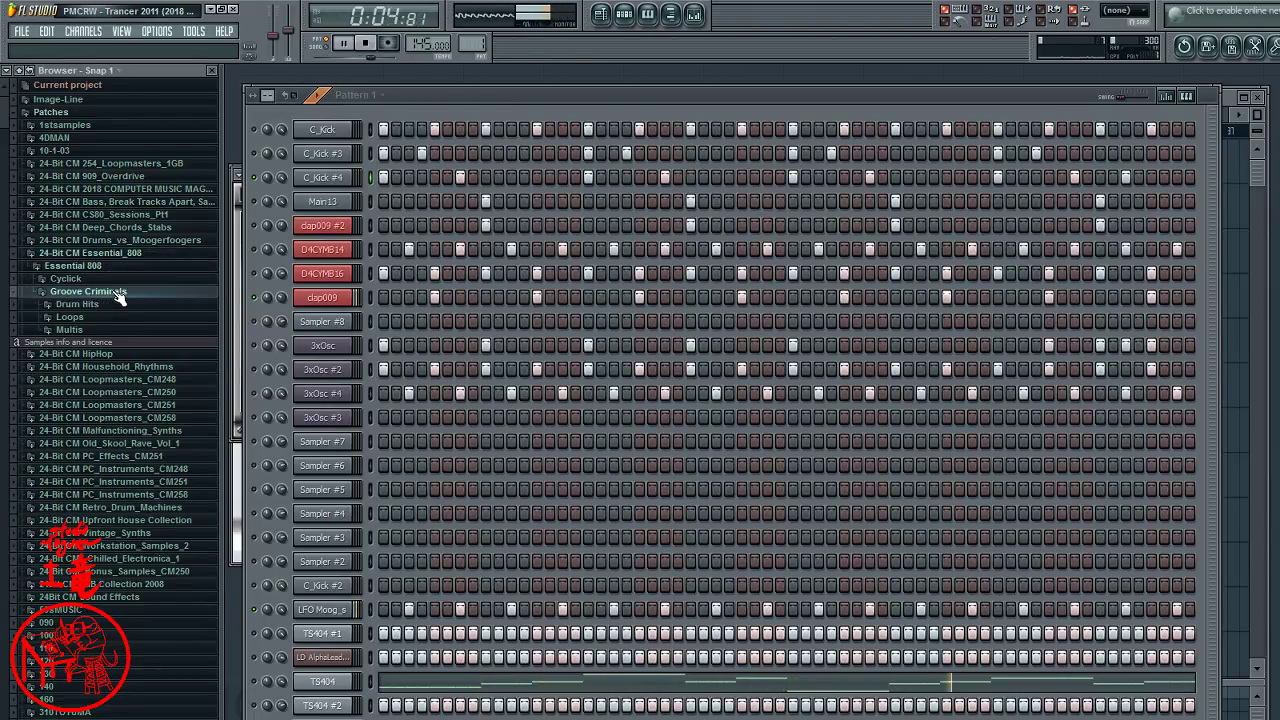
{"action": "scroll", "coordinate": [118, 318], "scroll_direction": "down", "scroll_amount": 2}
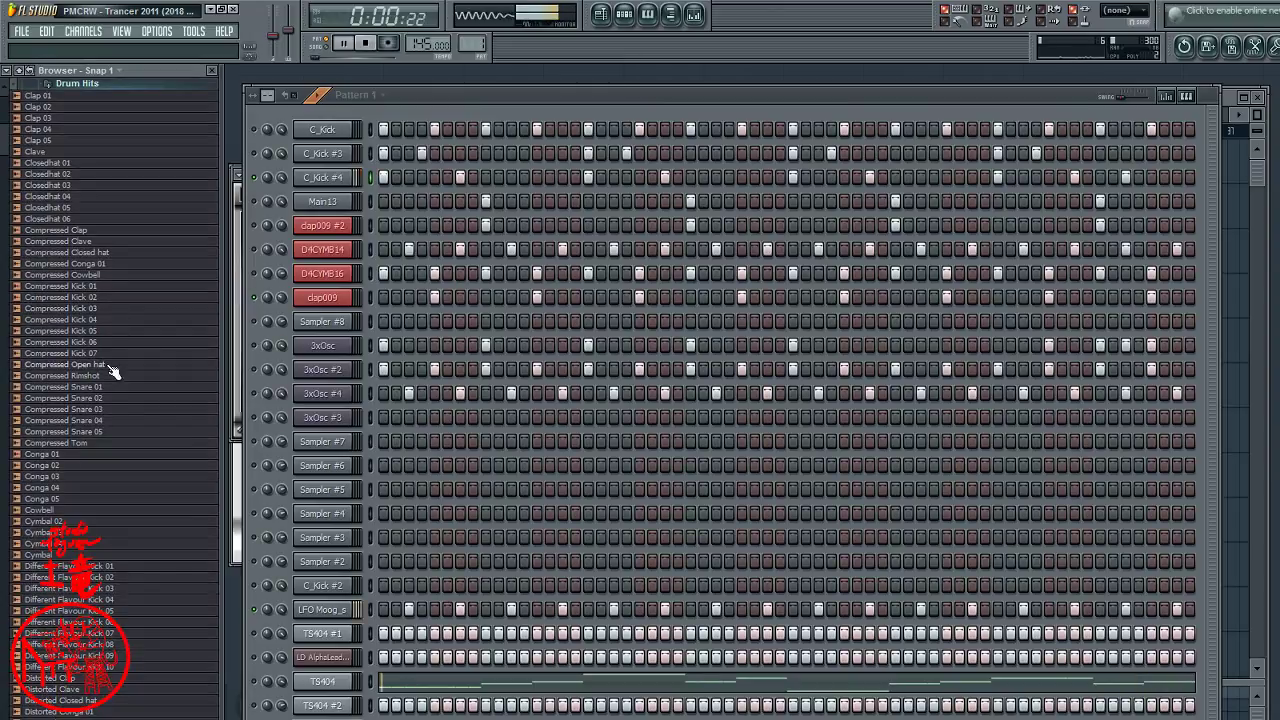
- Audition the Openhat and Rimshot samples from the Groove Criminals Drum Hits and load Rimshot 02 into the Sampler #7 channel
{"action": "scroll", "coordinate": [118, 400], "scroll_direction": "down", "scroll_amount": 5}
{"action": "scroll", "coordinate": [120, 412], "scroll_direction": "down", "scroll_amount": 15}
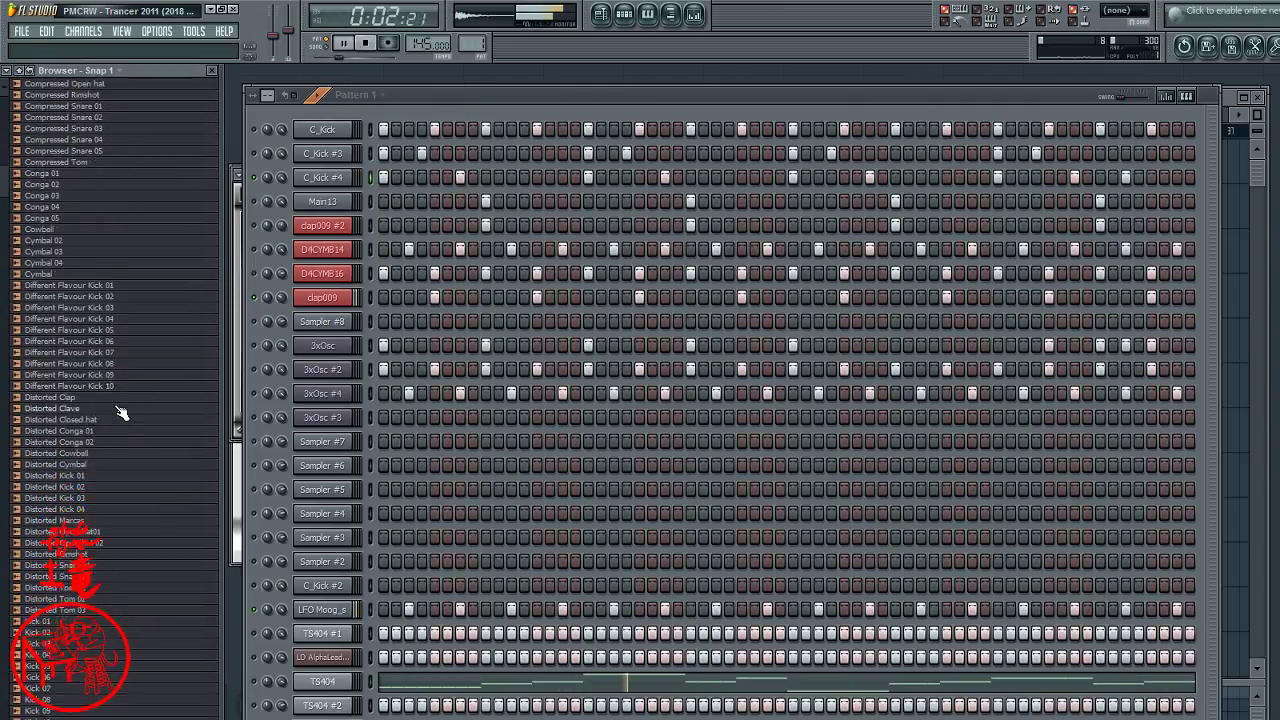
{"action": "scroll", "coordinate": [120, 410], "scroll_direction": "down", "scroll_amount": 3}
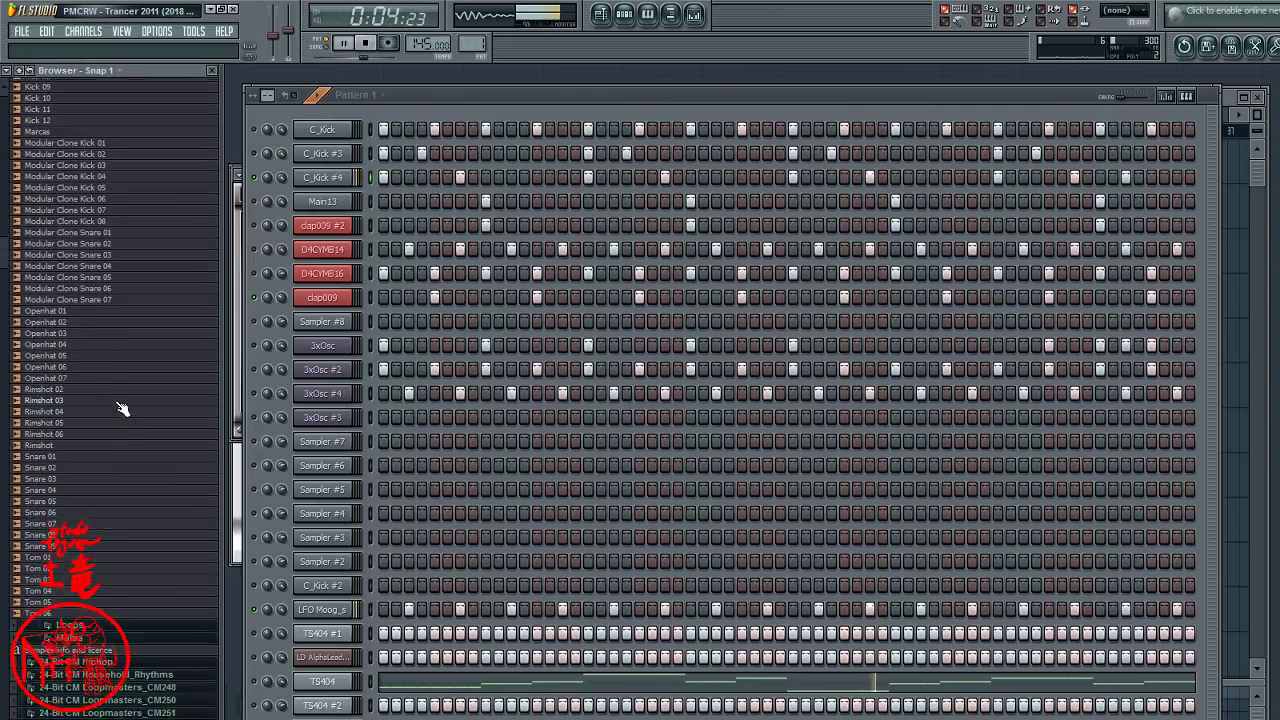
{"action": "left_click", "coordinate": [113, 398]}
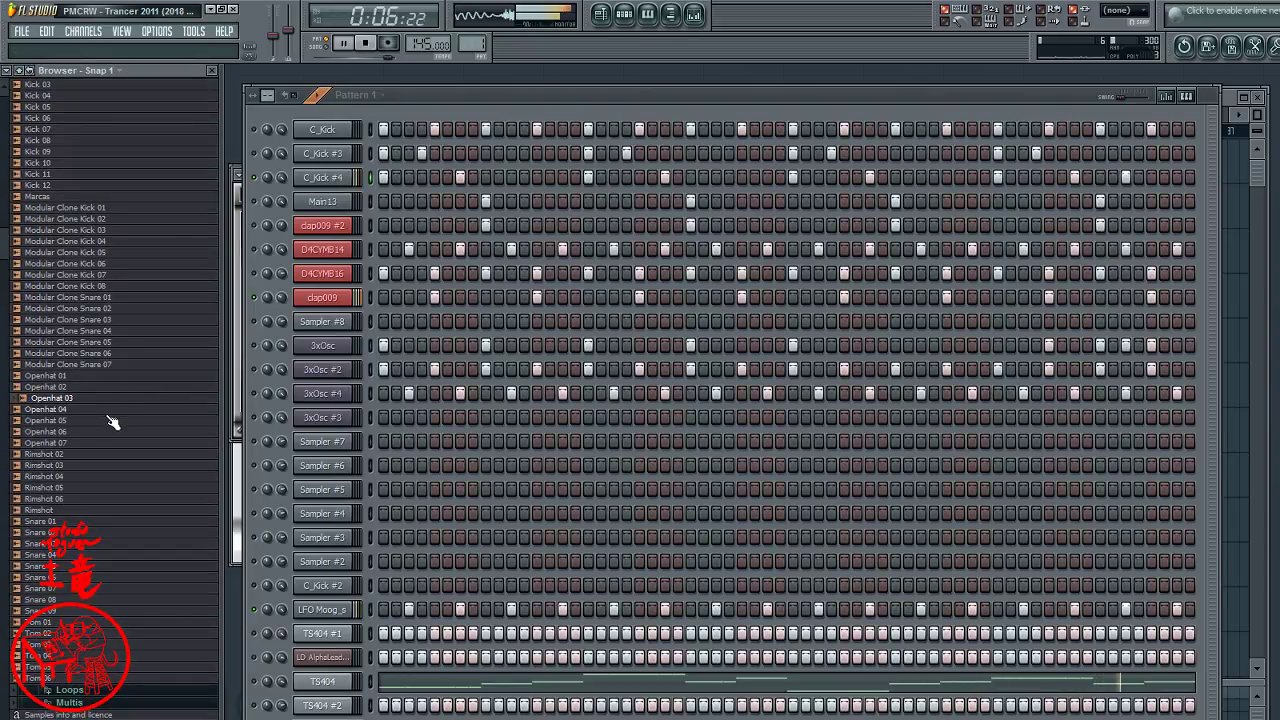
{"action": "left_click", "coordinate": [105, 412]}
{"action": "left_click", "coordinate": [82, 455]}
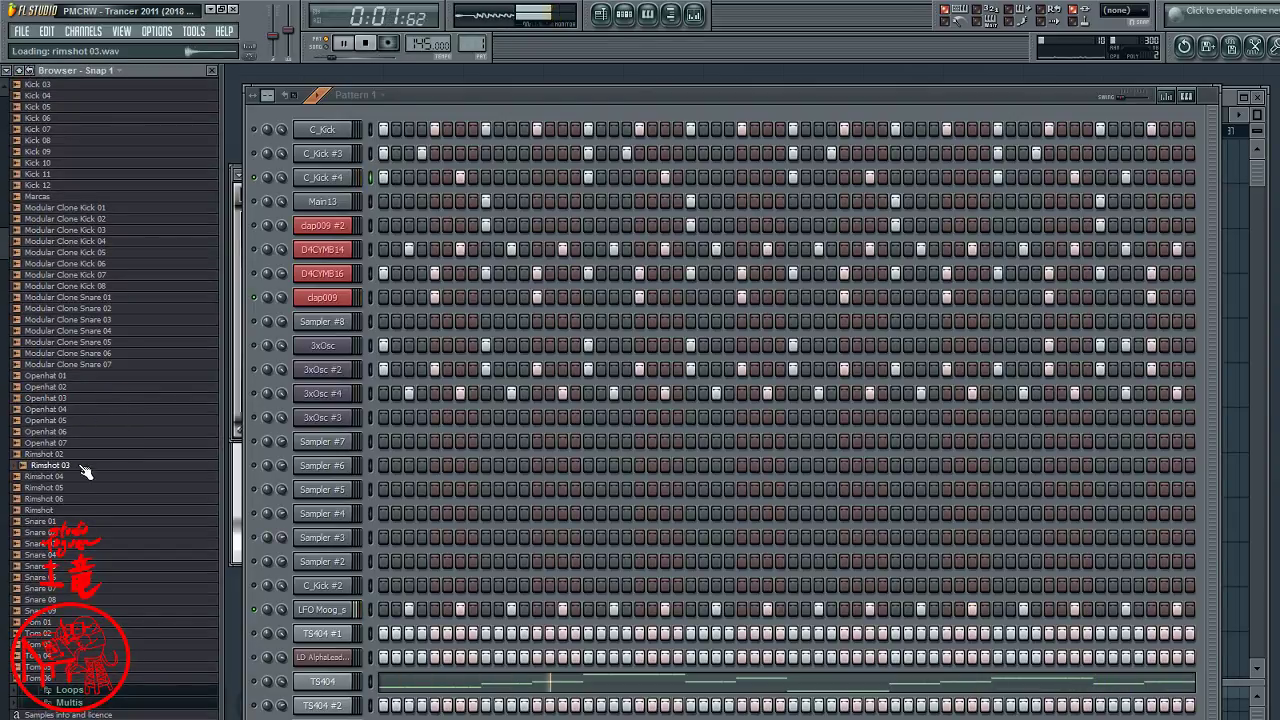
{"action": "left_click", "coordinate": [82, 458]}
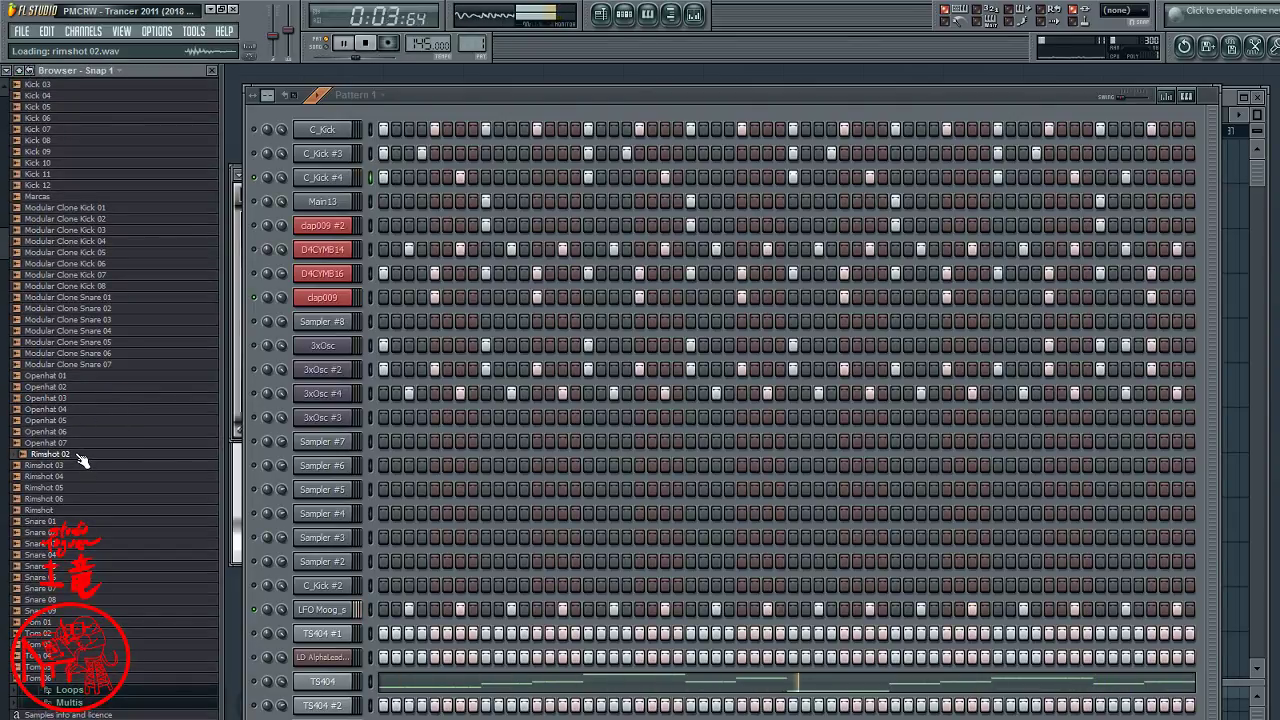
{"action": "left_click_drag", "start_coordinate": [82, 459], "coordinate": [325, 437]}
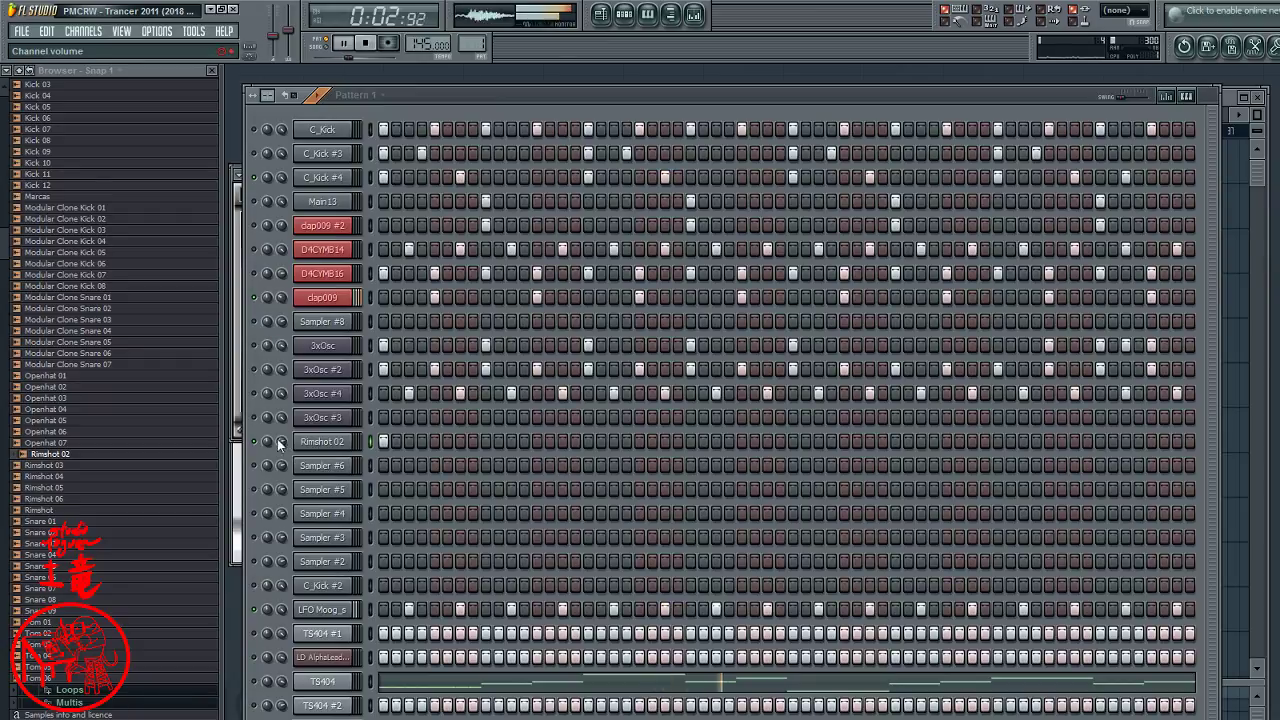
- Set the opening Rimshot 02 hits of Pattern 1 to steps 1, 3, 4, 6, 7, 9 and 11 while auditioning
{"action": "left_click", "coordinate": [421, 441]}
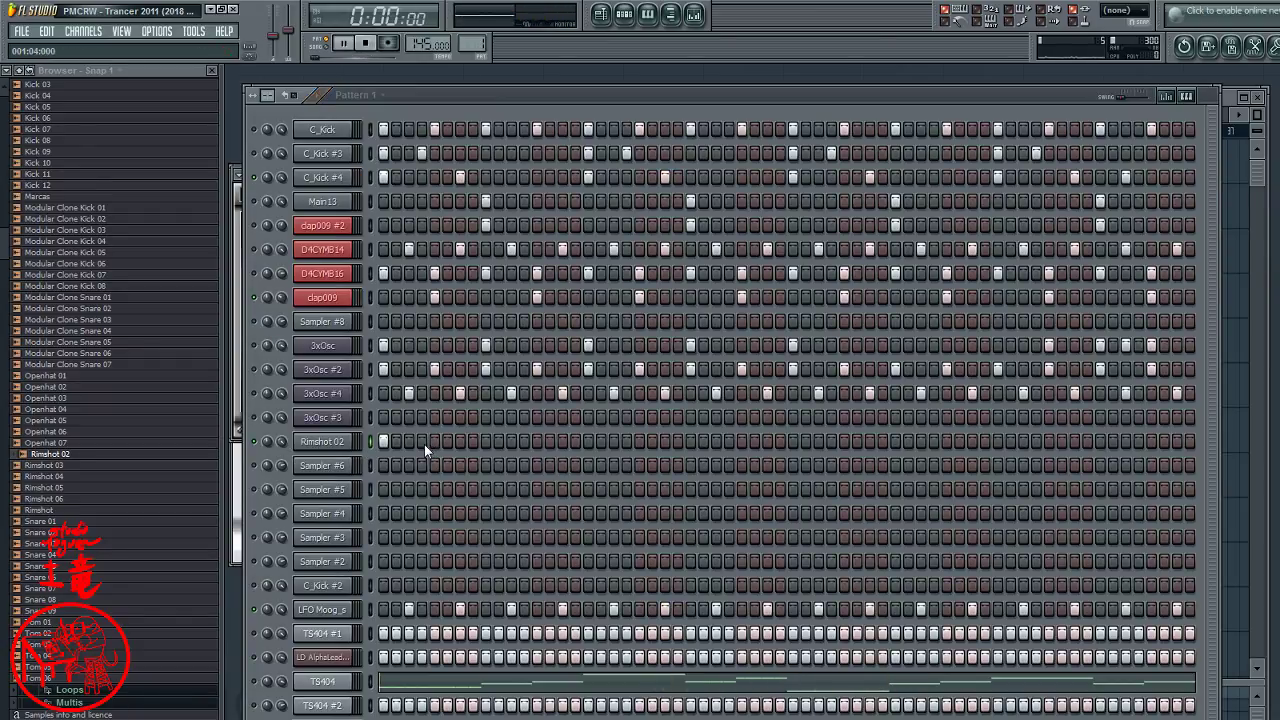
{"action": "key", "text": "space"}
{"action": "left_click", "coordinate": [409, 441]}
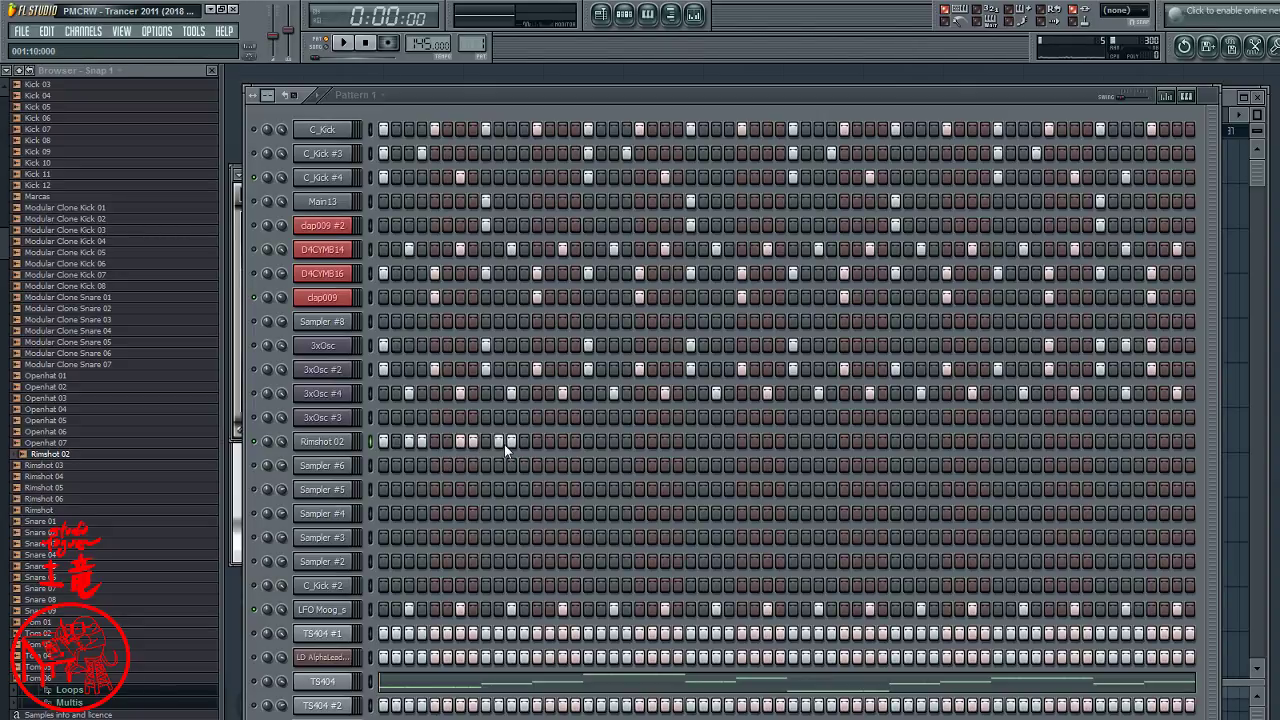
{"action": "key", "text": "space"}
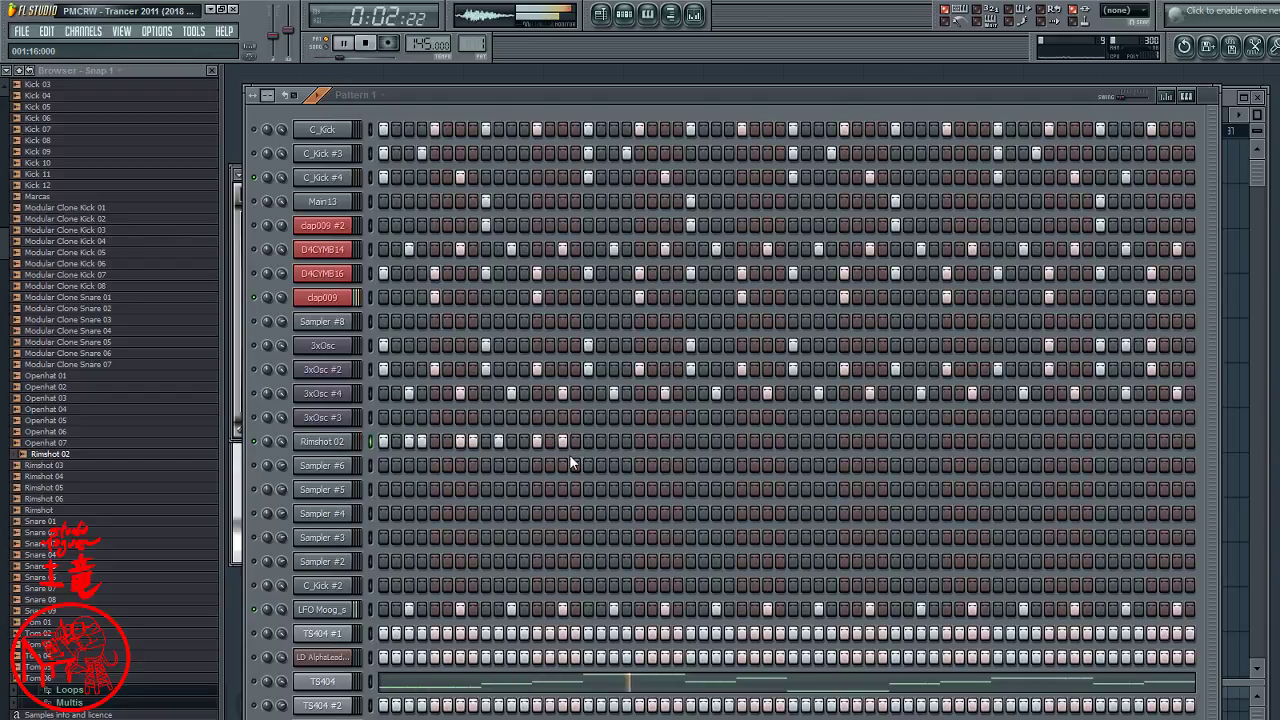
{"action": "left_click", "coordinate": [522, 441]}
{"action": "key", "text": "space"}
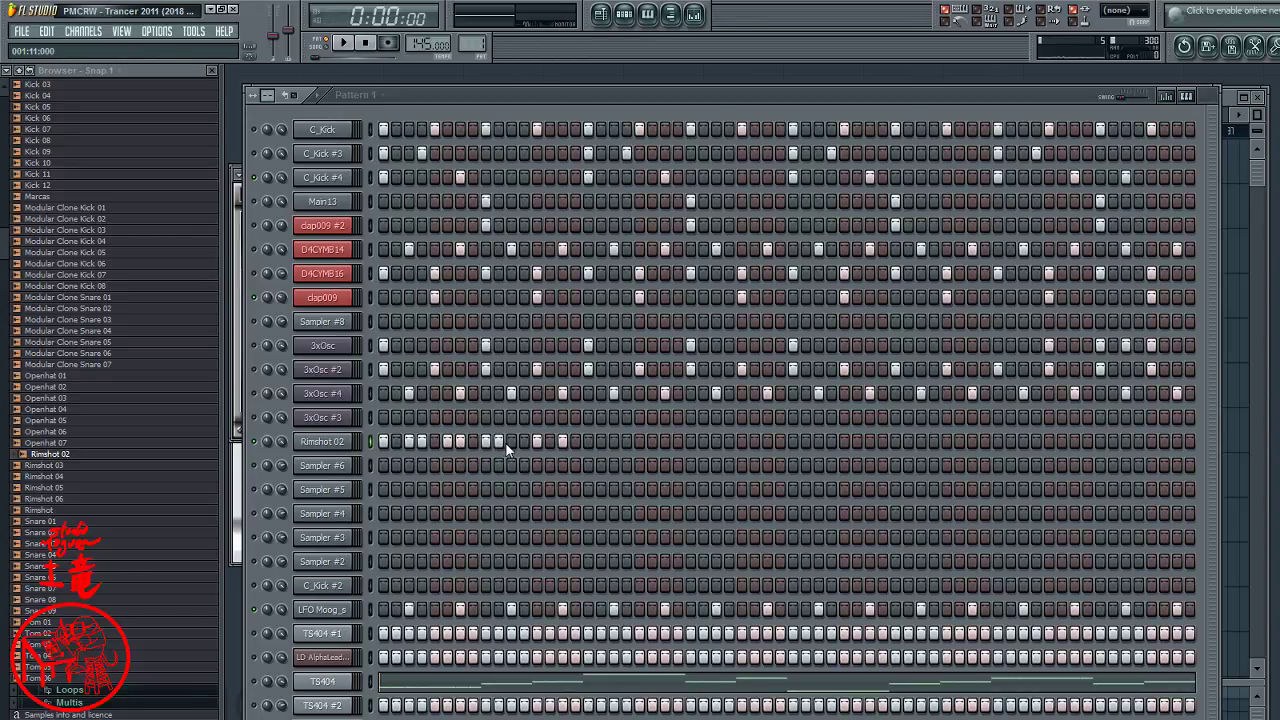
{"action": "left_click", "coordinate": [536, 441]}
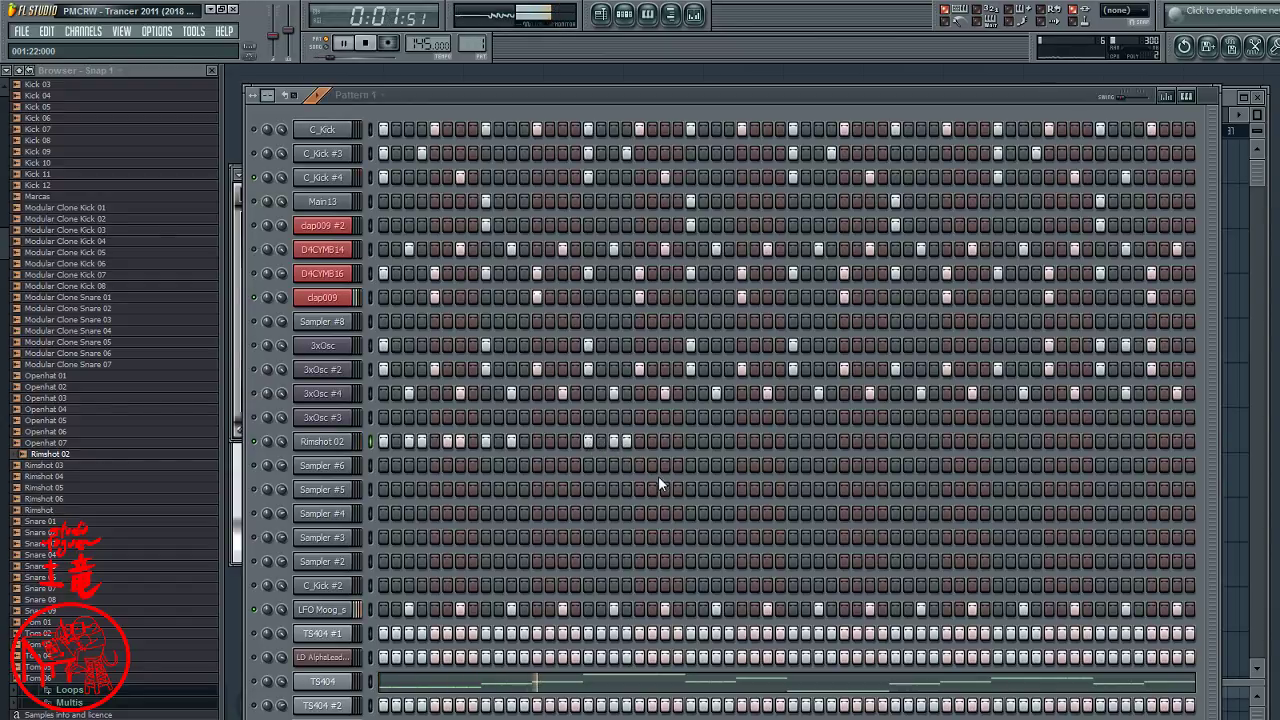
- Extend the Rimshot 02 rhythm through the rest of Pattern 1 while auditioning, including hits on steps 23, 24, 27, 29 and 33
{"action": "key", "text": "space"}
{"action": "key", "text": "space"}
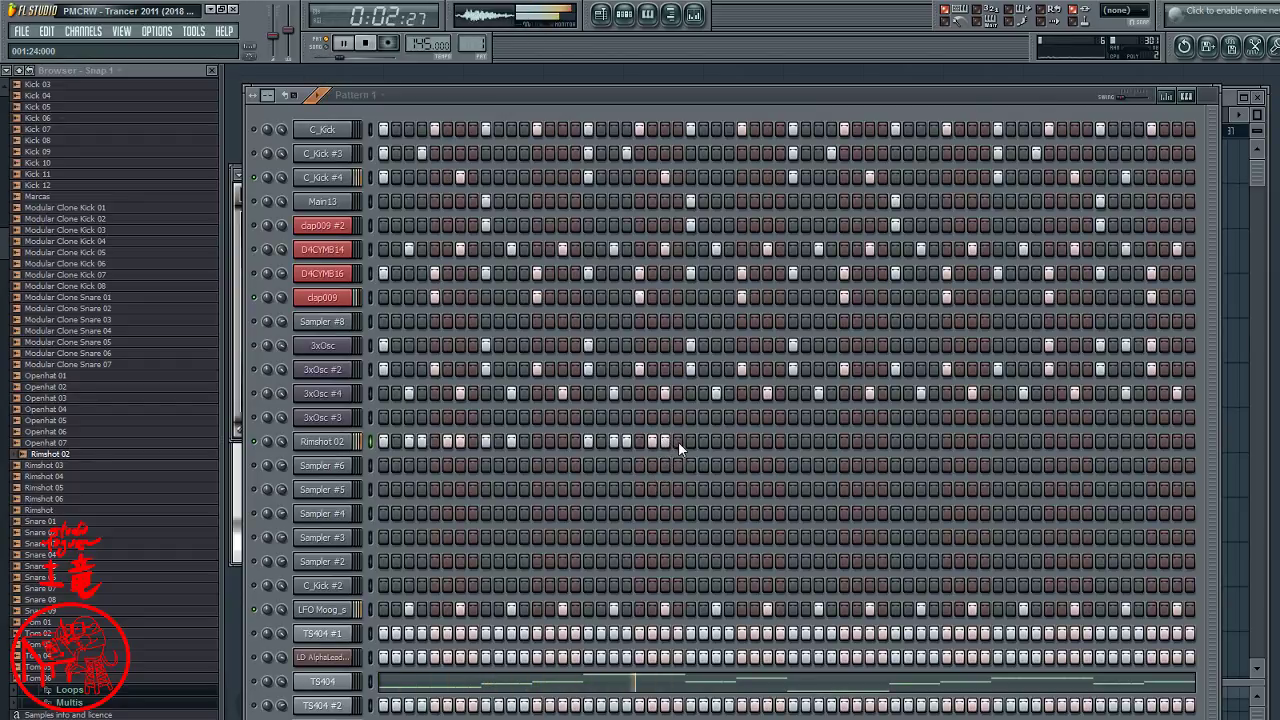
{"action": "key", "text": "space"}
{"action": "key", "text": "space"}
{"action": "left_click", "coordinate": [726, 443]}
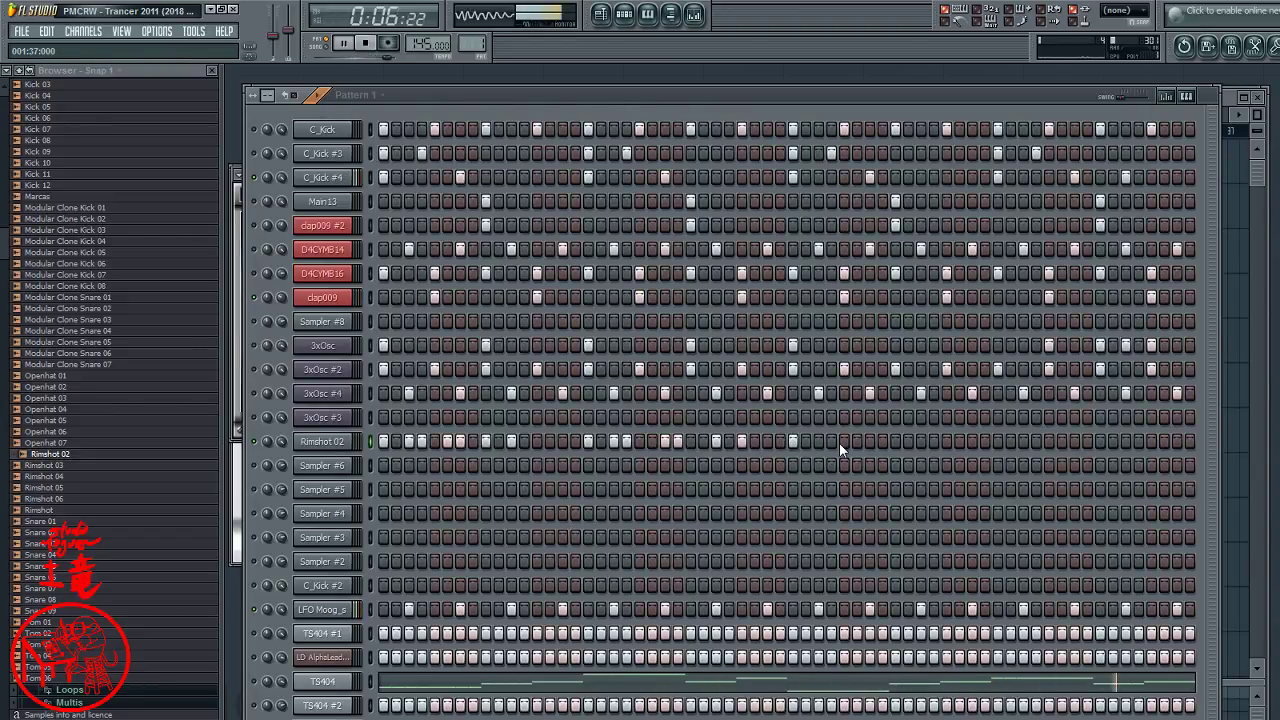
{"action": "left_click", "coordinate": [908, 441]}
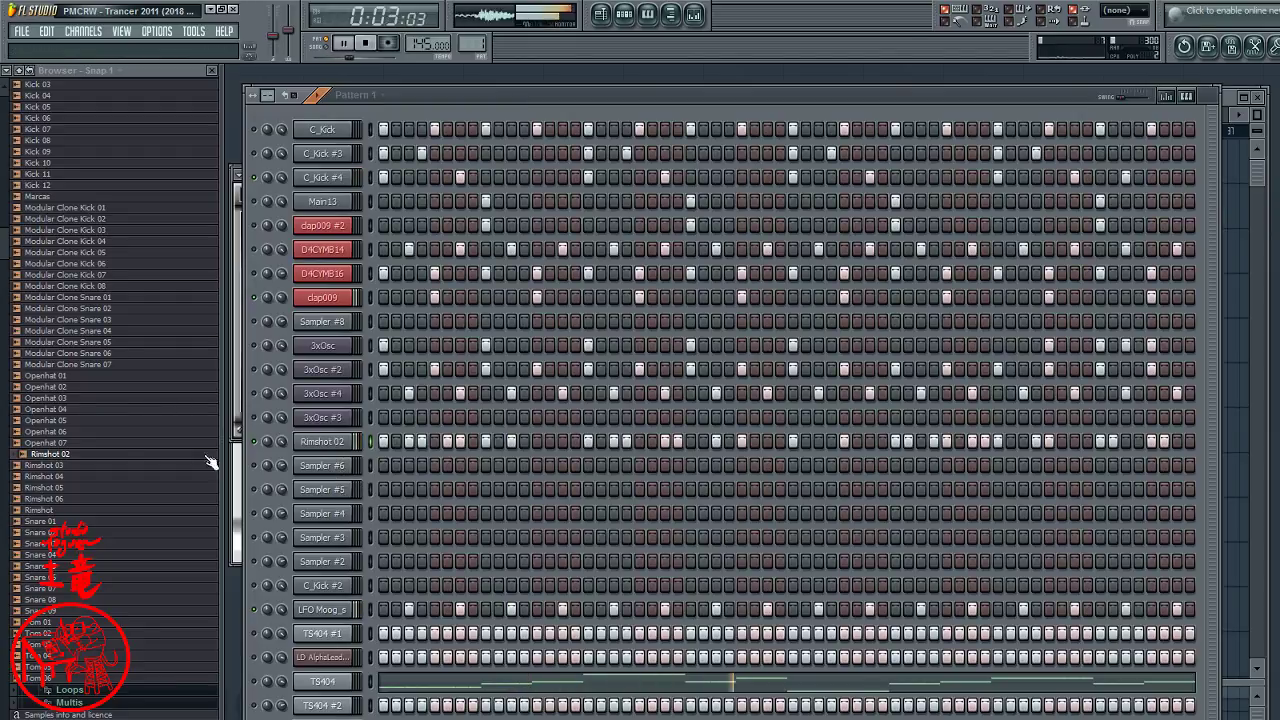
- Audition the Openhat 01 to Openhat 07 samples against the playing Pattern 1
{"action": "left_click", "coordinate": [50, 410]}
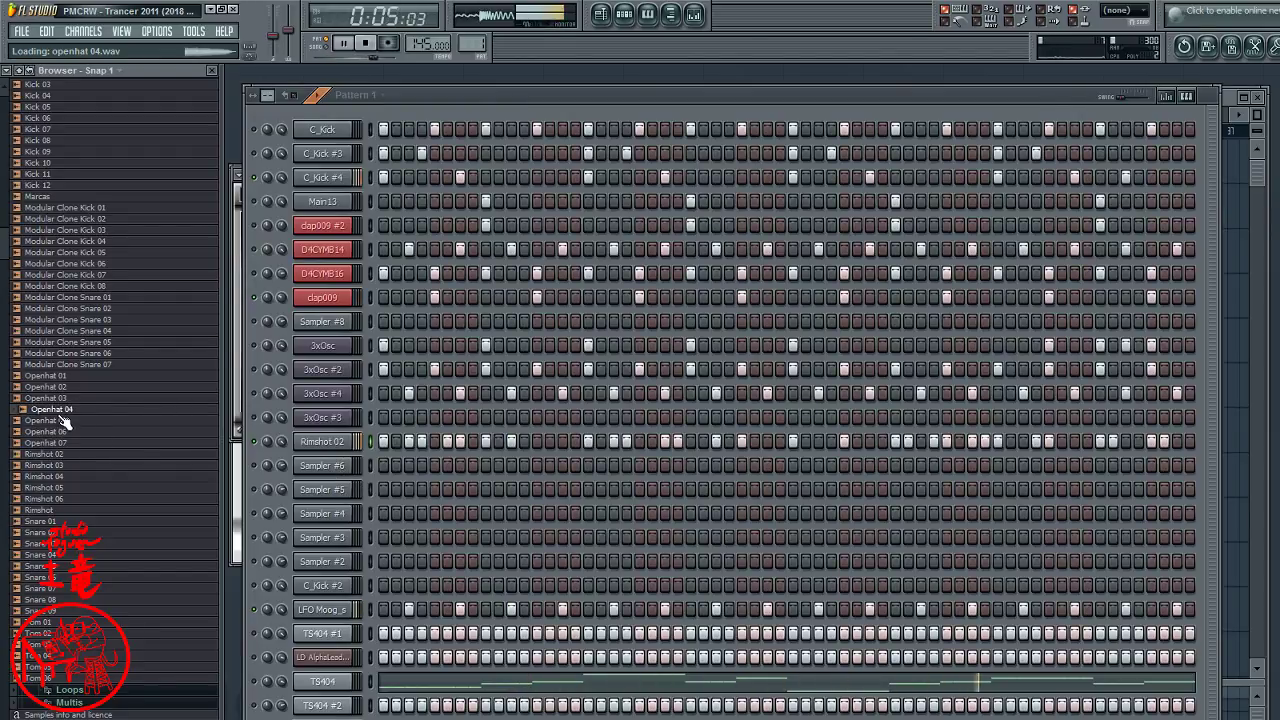
{"action": "left_click", "coordinate": [66, 387]}
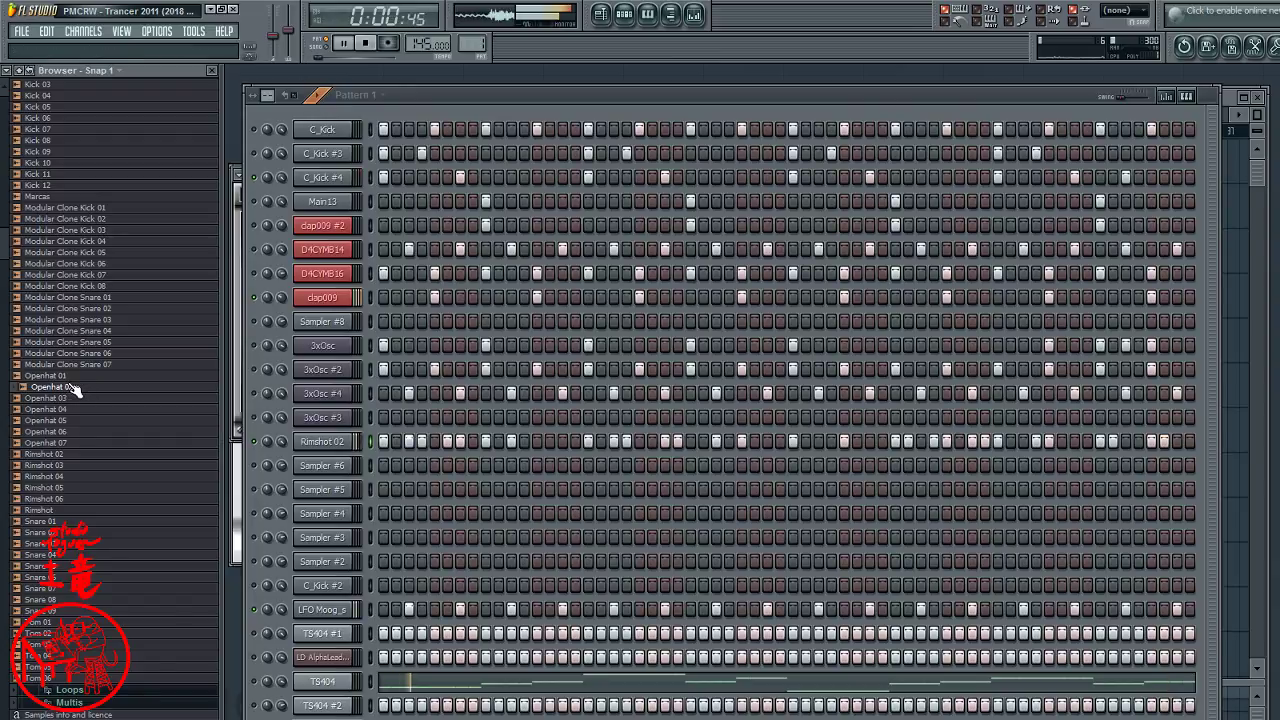
{"action": "left_click", "coordinate": [66, 376]}
{"action": "left_click", "coordinate": [62, 420]}
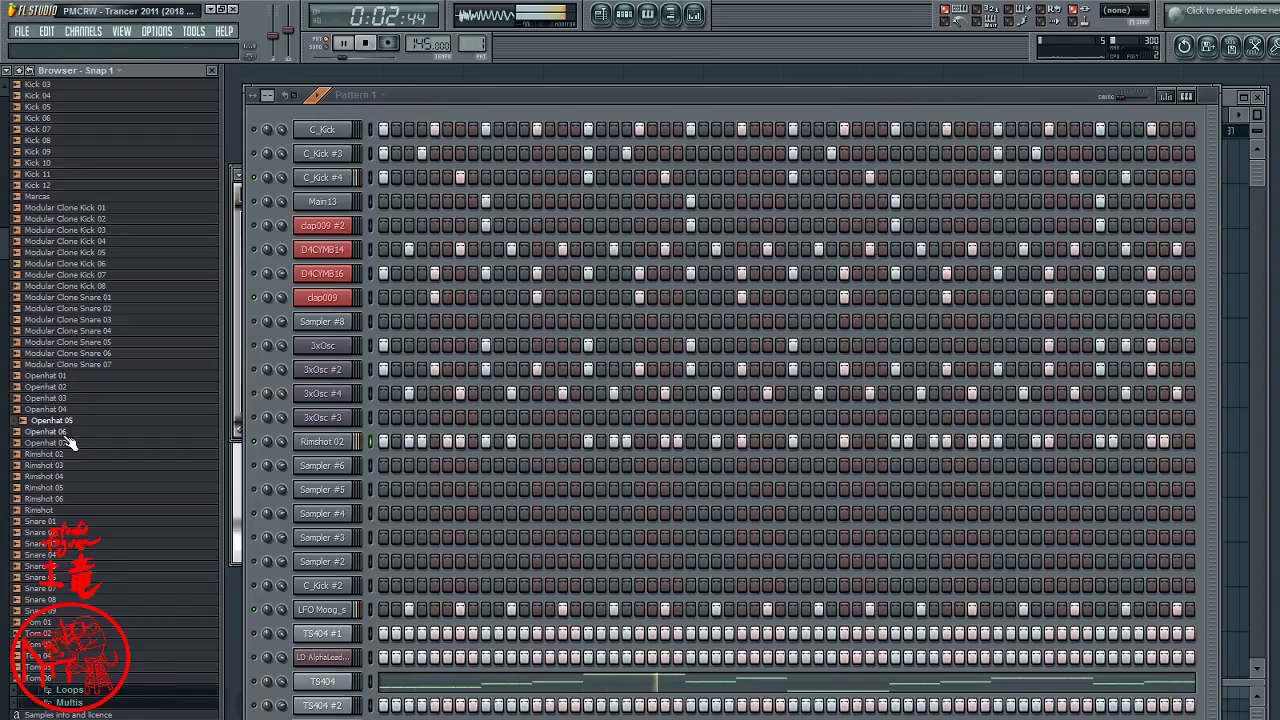
{"action": "left_click", "coordinate": [66, 432]}
{"action": "left_click", "coordinate": [68, 443]}
{"action": "left_click", "coordinate": [66, 434]}
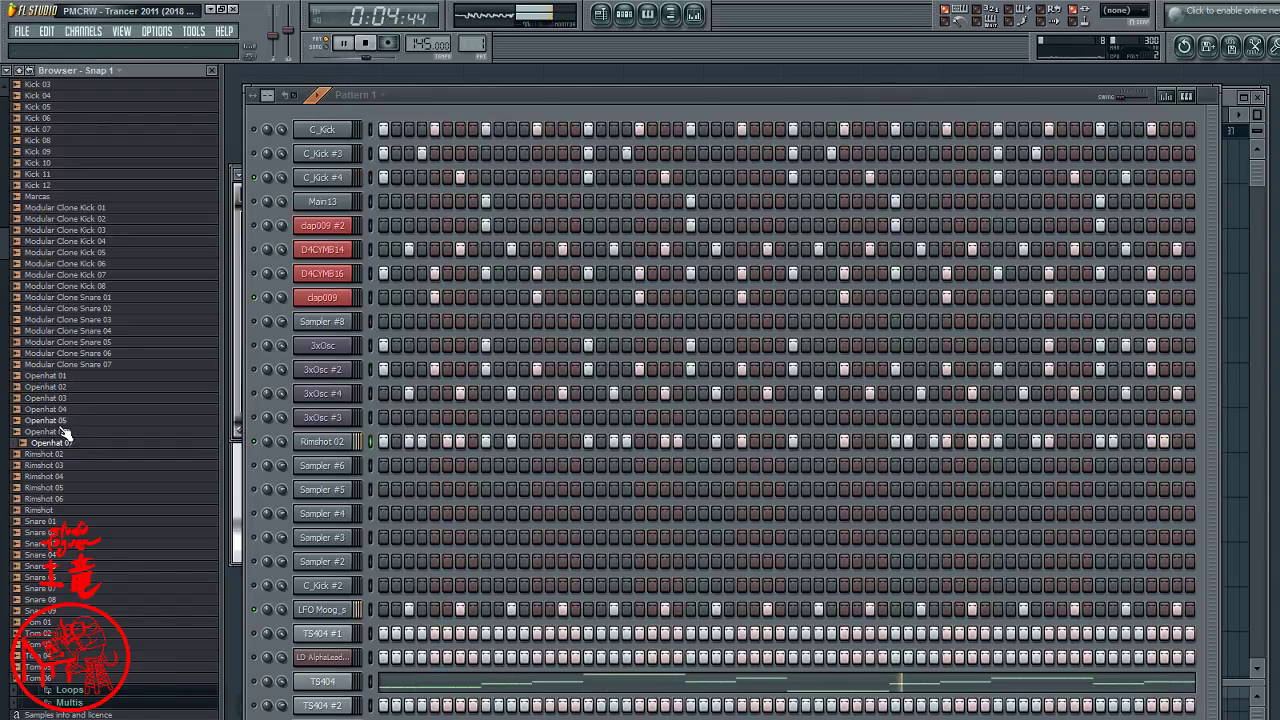
{"action": "left_click", "coordinate": [64, 421]}
{"action": "left_click", "coordinate": [66, 410]}
{"action": "left_click", "coordinate": [68, 399]}
{"action": "left_click", "coordinate": [72, 389]}
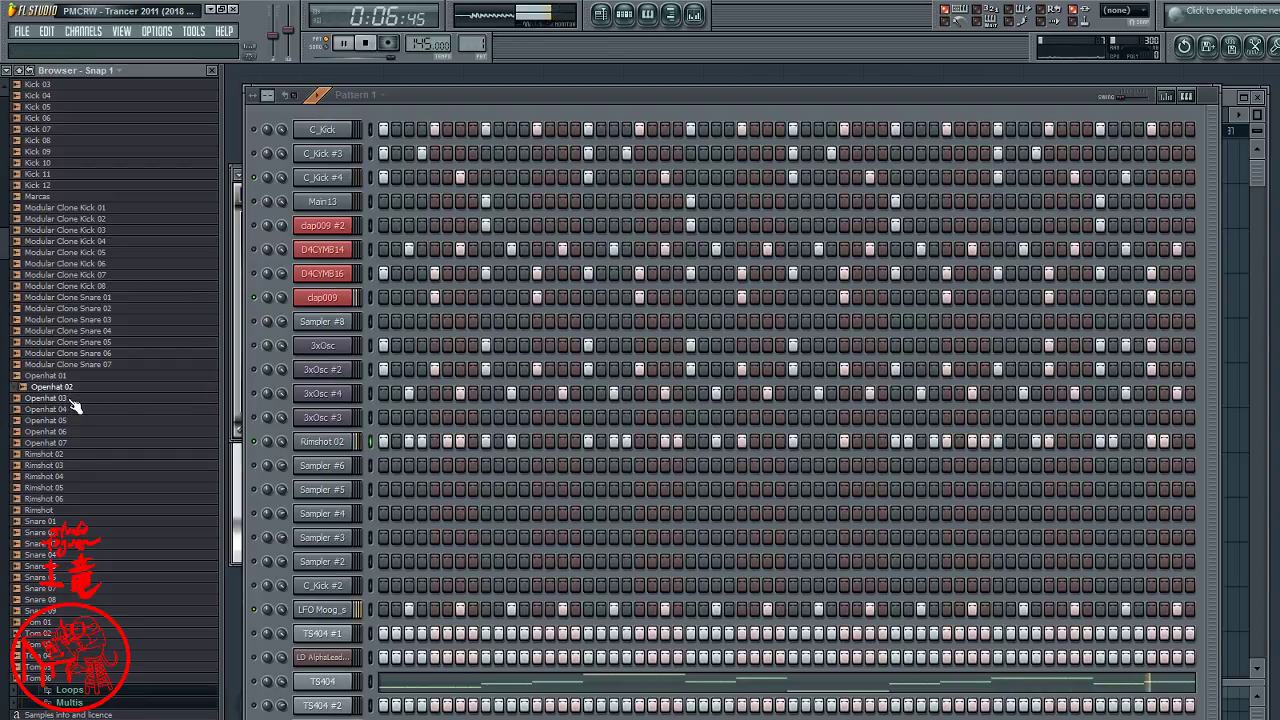
{"action": "left_click", "coordinate": [74, 399]}
{"action": "left_click", "coordinate": [75, 389]}
{"action": "left_click", "coordinate": [78, 378]}
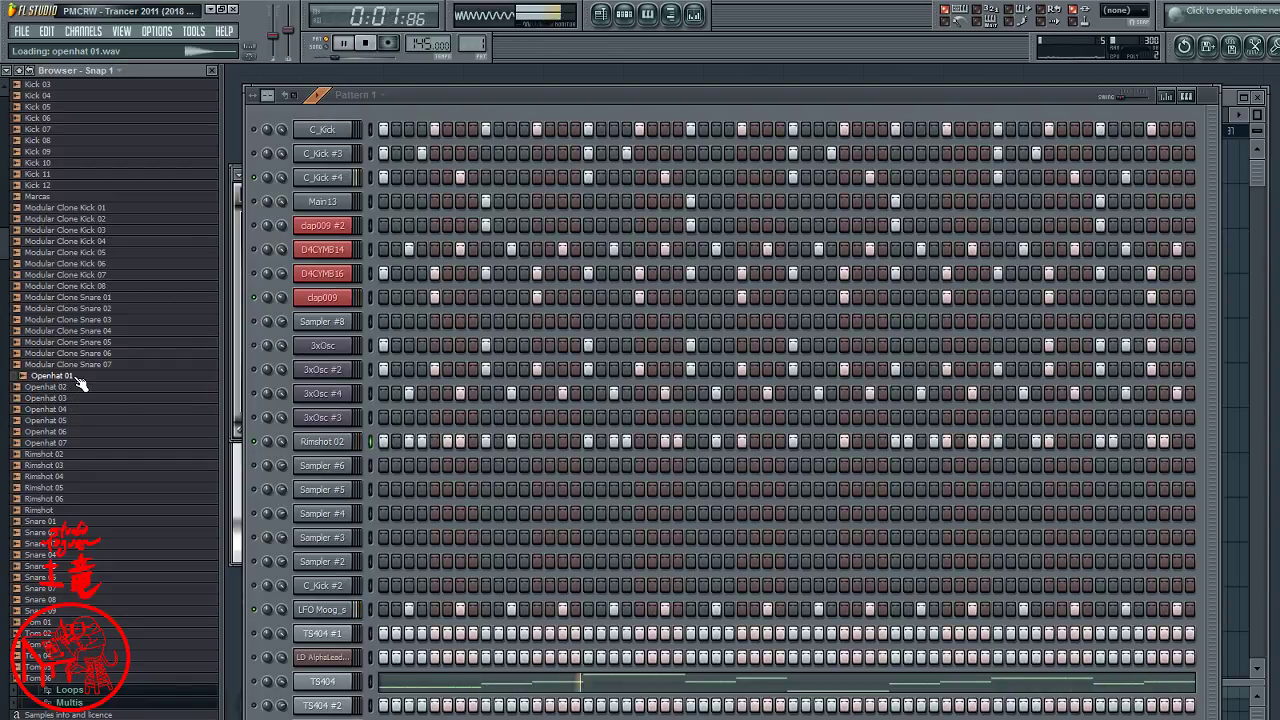
- Audition Distorted Open hat01 and Distorted Open hat 02 while Pattern 1 plays
{"action": "scroll", "coordinate": [80, 385], "scroll_direction": "up", "scroll_amount": 13}
{"action": "left_click", "coordinate": [85, 410]}
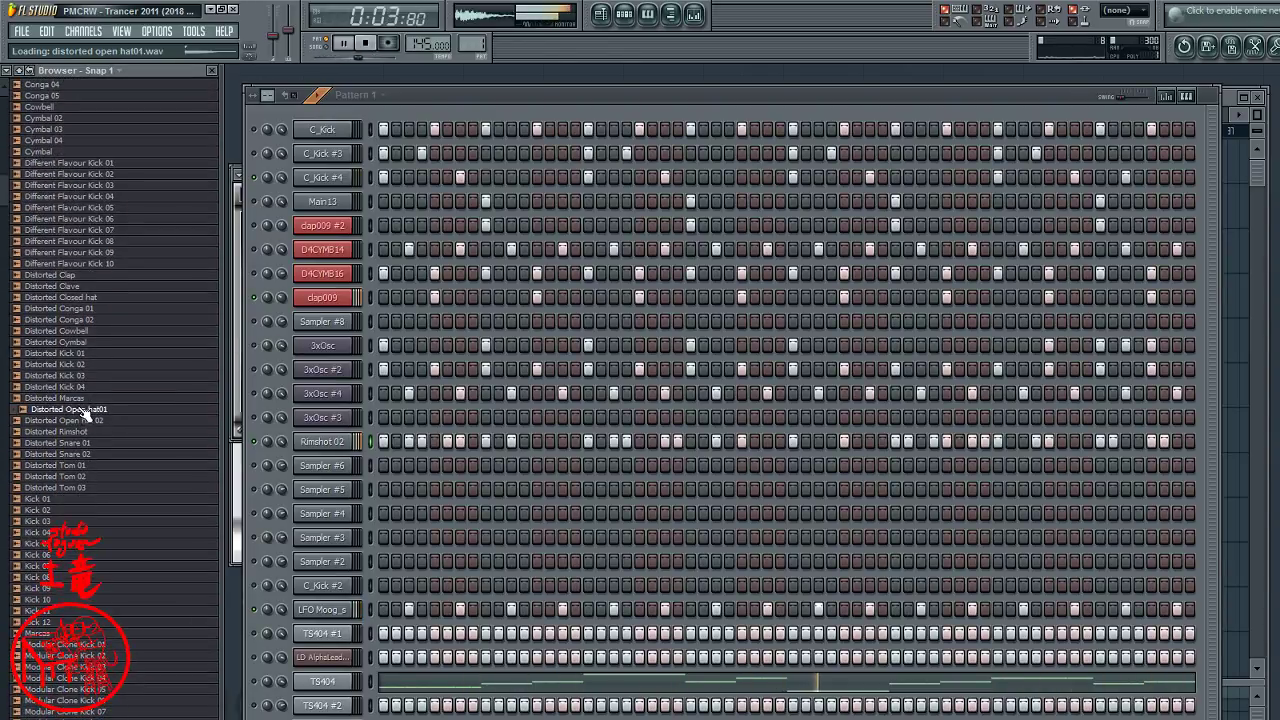
{"action": "scroll", "coordinate": [85, 415], "scroll_direction": "up", "scroll_amount": 3}
{"action": "left_click", "coordinate": [93, 487]}
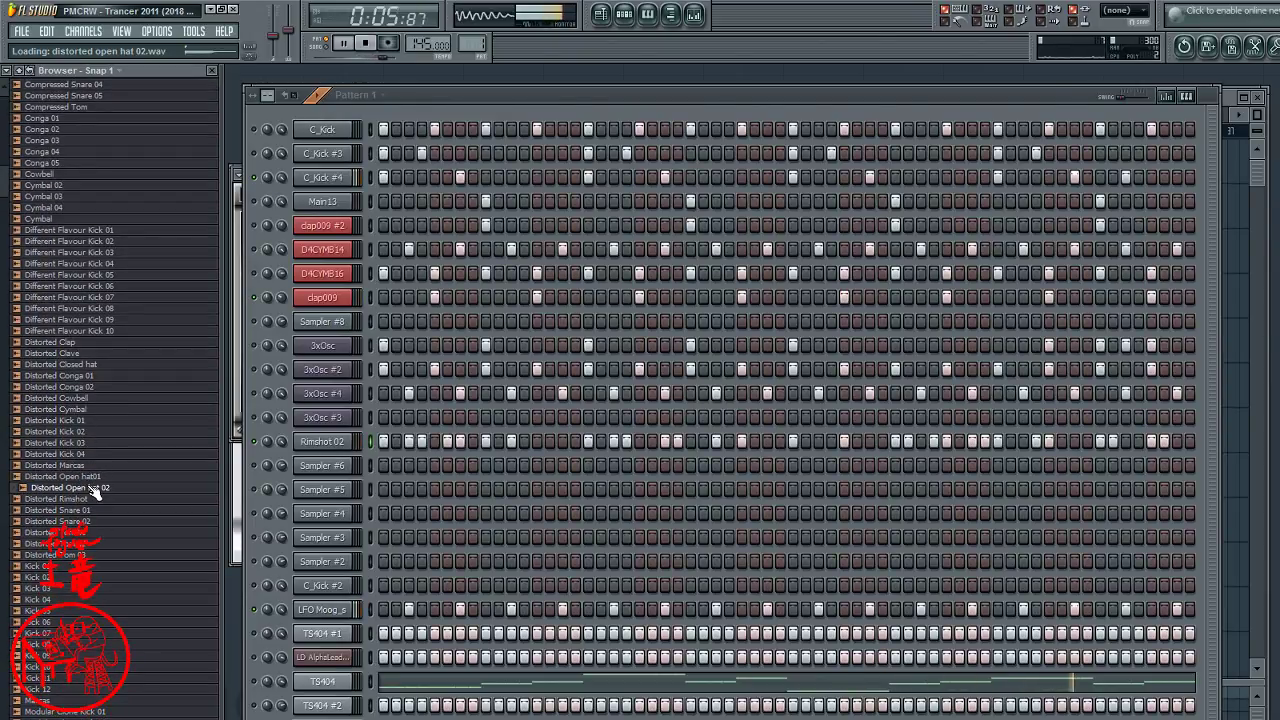
- Load Closedhat 03 into Sampler #6 and Closedhat 06 into Sampler #5, with hits every four steps from steps 1 and 3 respectively
{"action": "scroll", "coordinate": [93, 475], "scroll_direction": "up", "scroll_amount": 16}
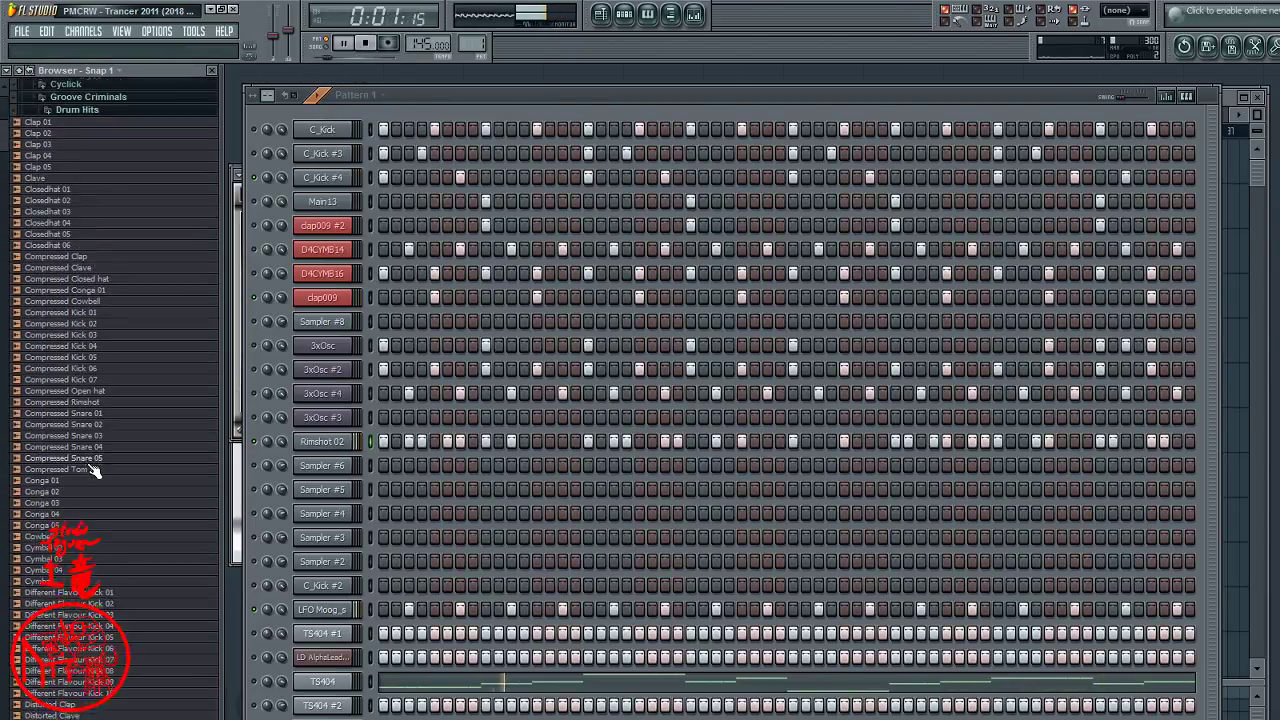
{"action": "scroll", "coordinate": [93, 470], "scroll_direction": "up", "scroll_amount": 6}
{"action": "left_click", "coordinate": [62, 352]}
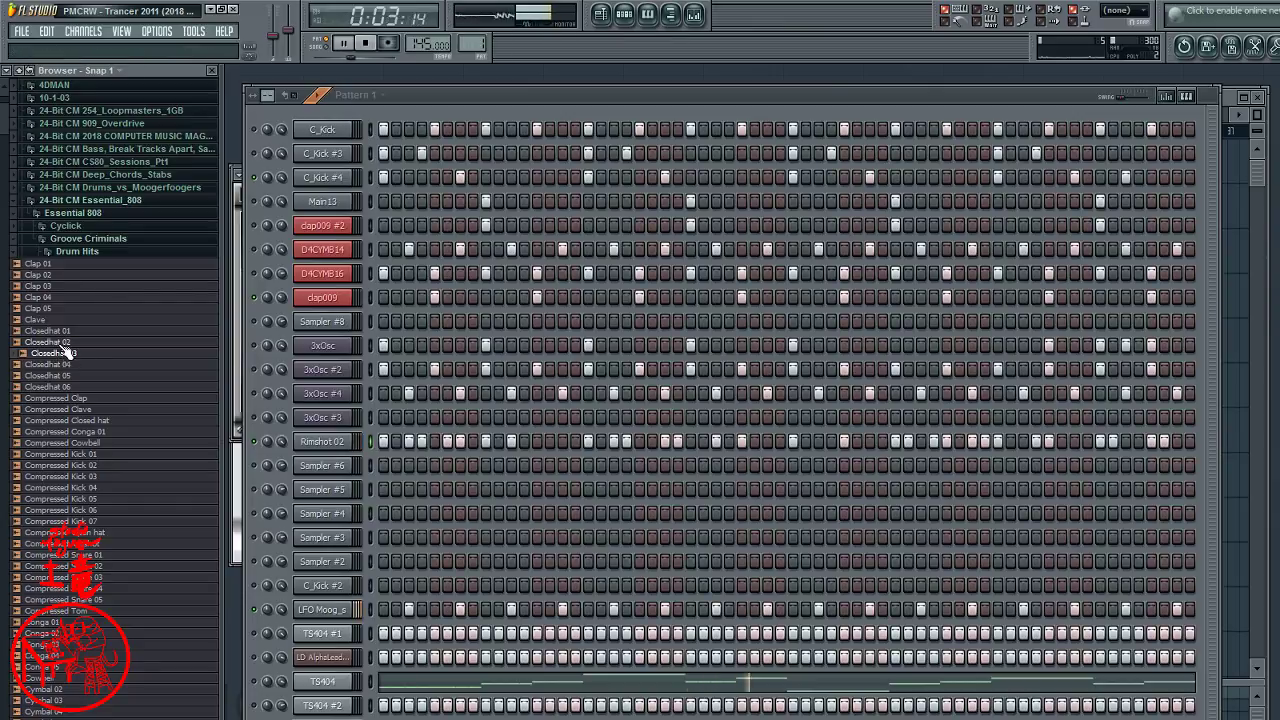
{"action": "left_click", "coordinate": [62, 352]}
{"action": "left_click", "coordinate": [62, 352]}
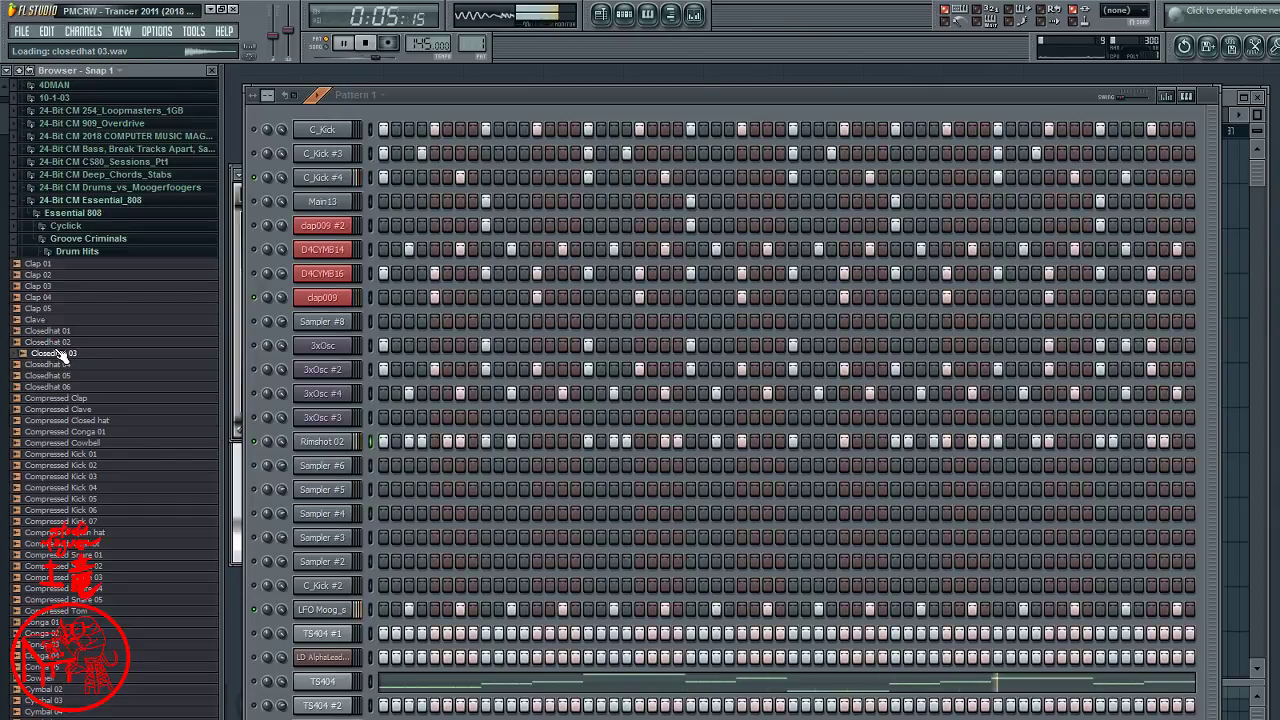
{"action": "left_click", "coordinate": [56, 364]}
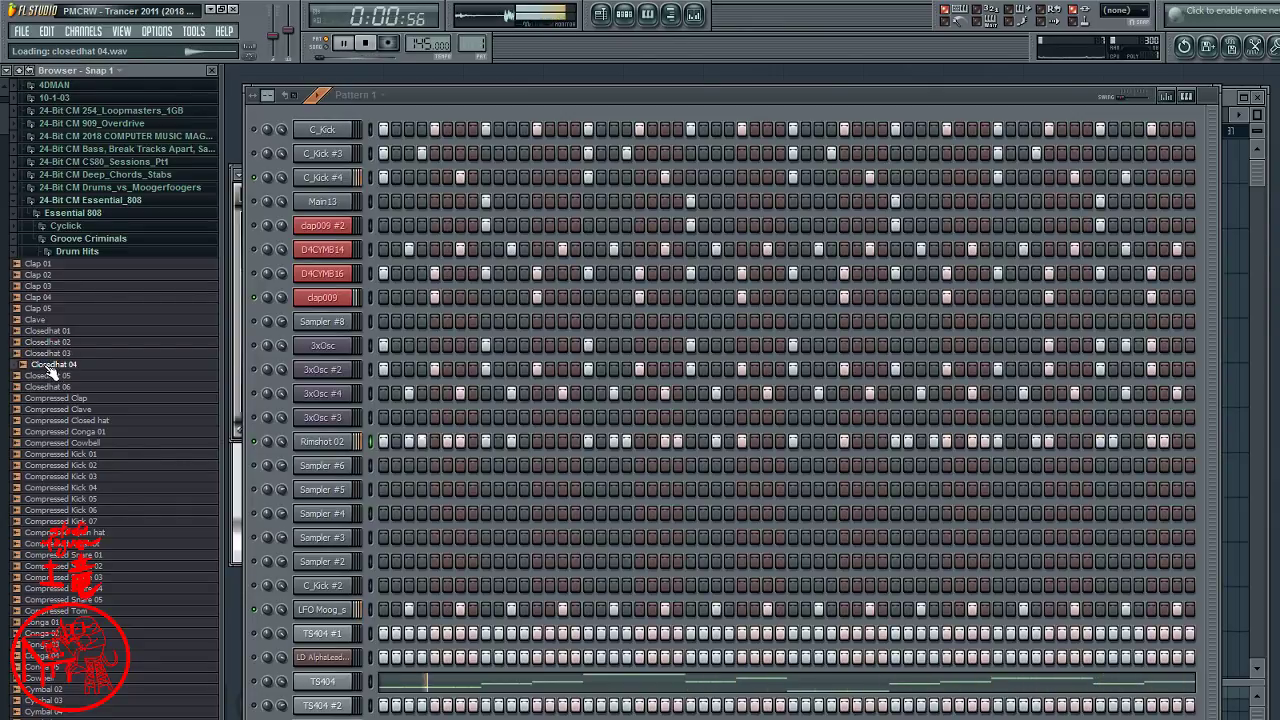
{"action": "key", "text": "Up"}
{"action": "left_click_drag", "start_coordinate": [52, 367], "coordinate": [325, 466]}
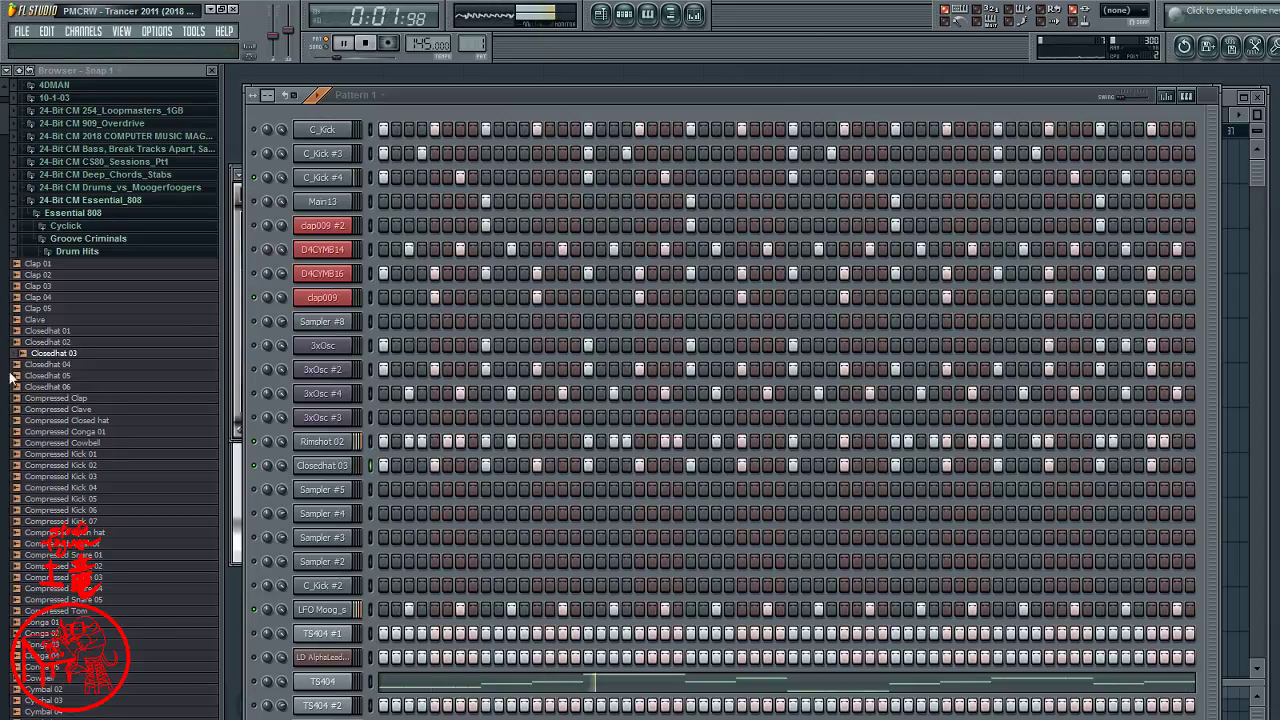
{"action": "left_click", "coordinate": [56, 407]}
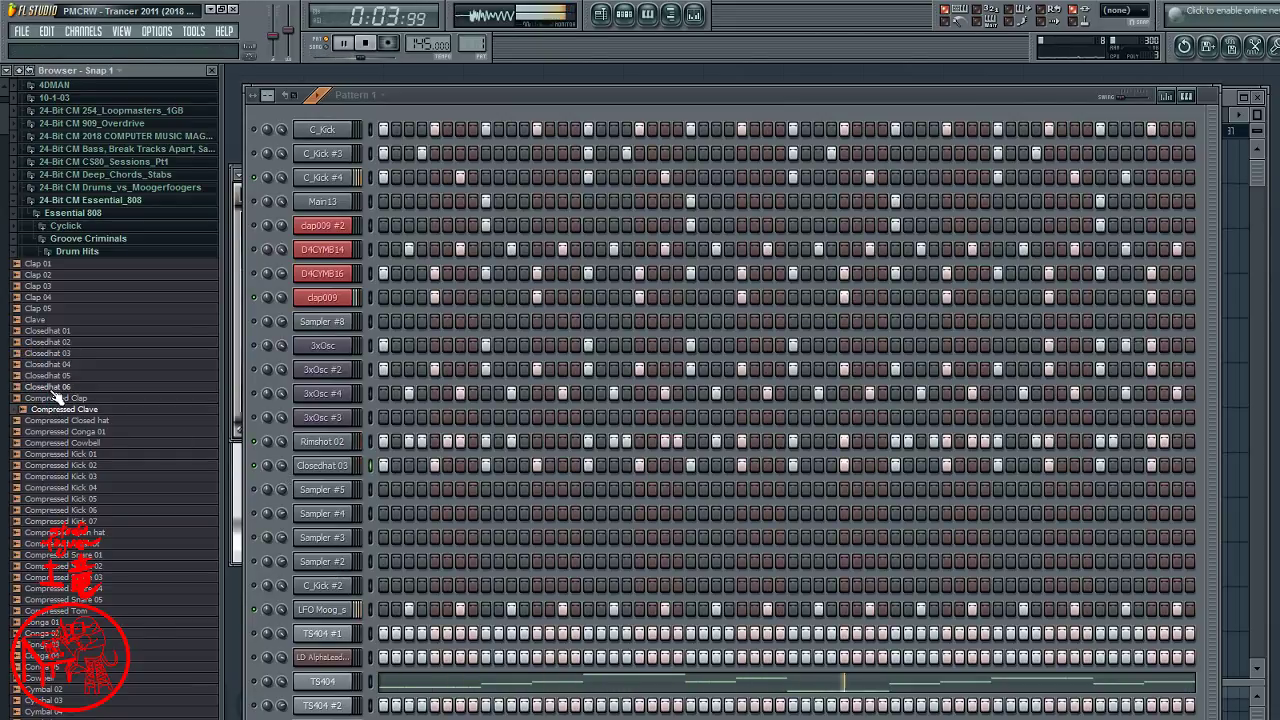
{"action": "left_click_drag", "start_coordinate": [52, 386], "coordinate": [316, 490]}
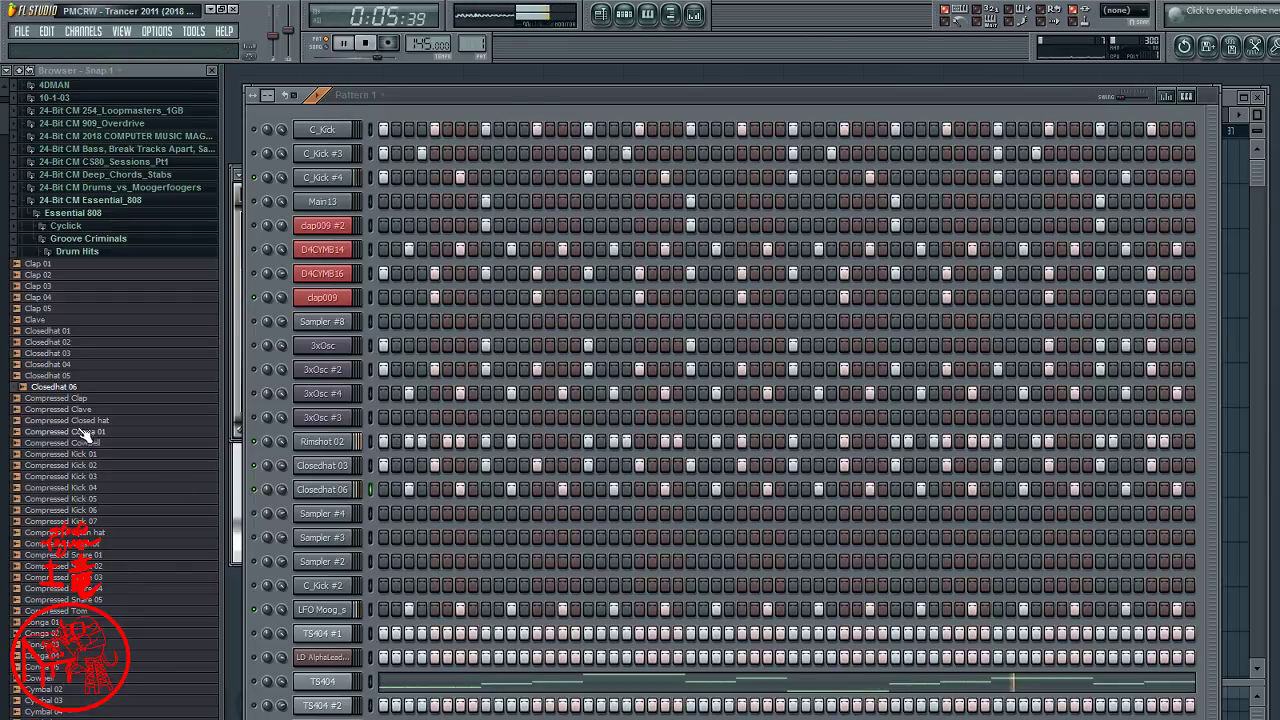
- Audition the Compressed Clap, Clave, Closed hat, Conga 01 and Cowbell samples, plus Closedhat 03 and Closedhat 02, against Pattern 1
{"action": "left_click", "coordinate": [82, 399]}
{"action": "left_click", "coordinate": [88, 410]}
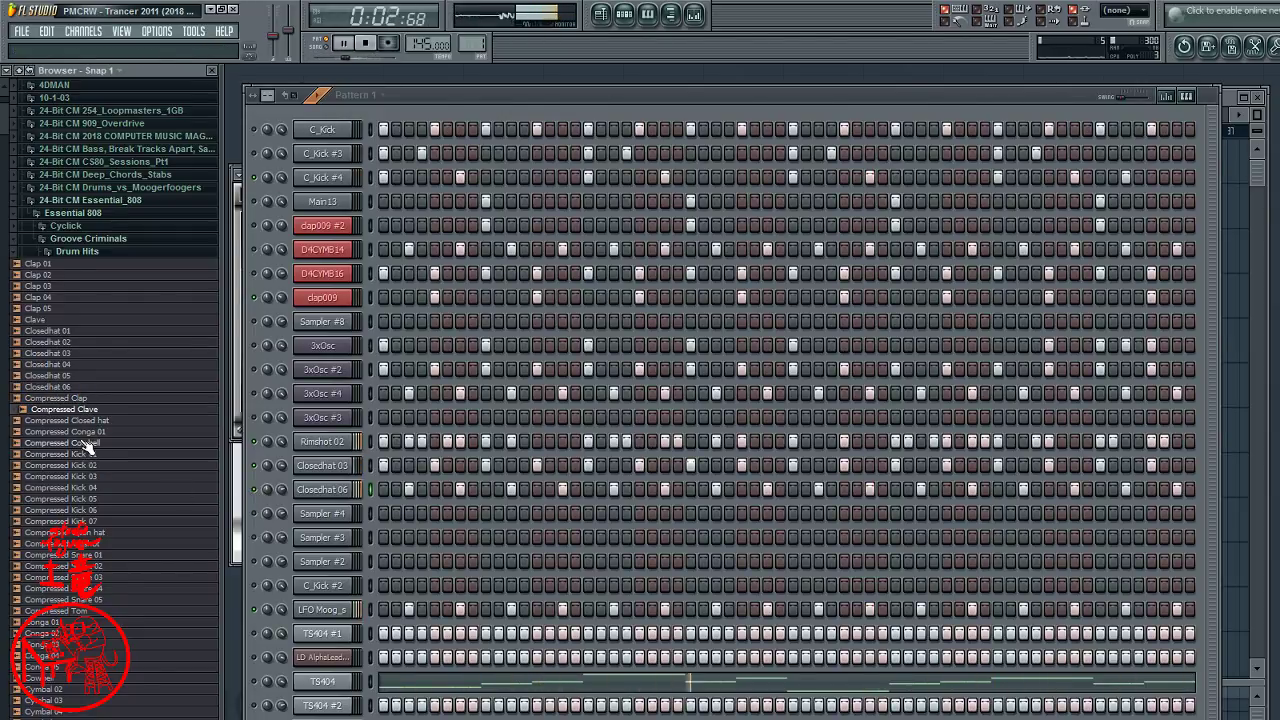
{"action": "left_click", "coordinate": [86, 443]}
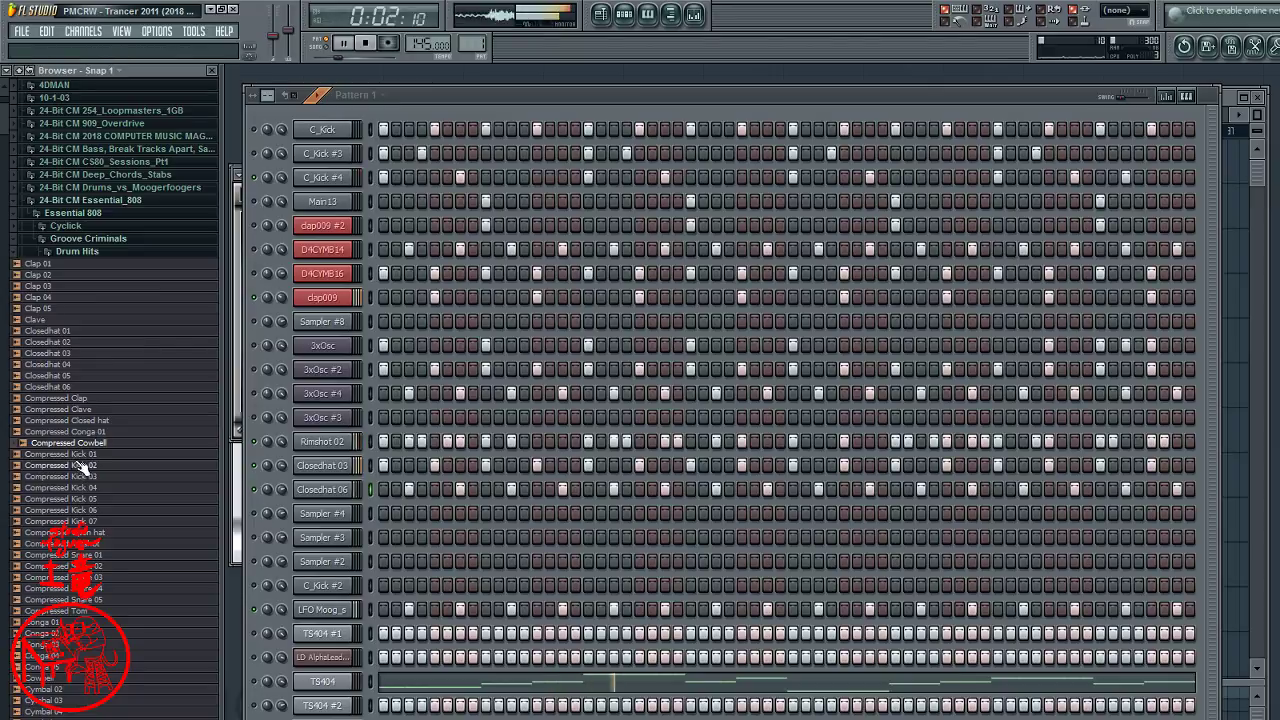
{"action": "left_click", "coordinate": [84, 431]}
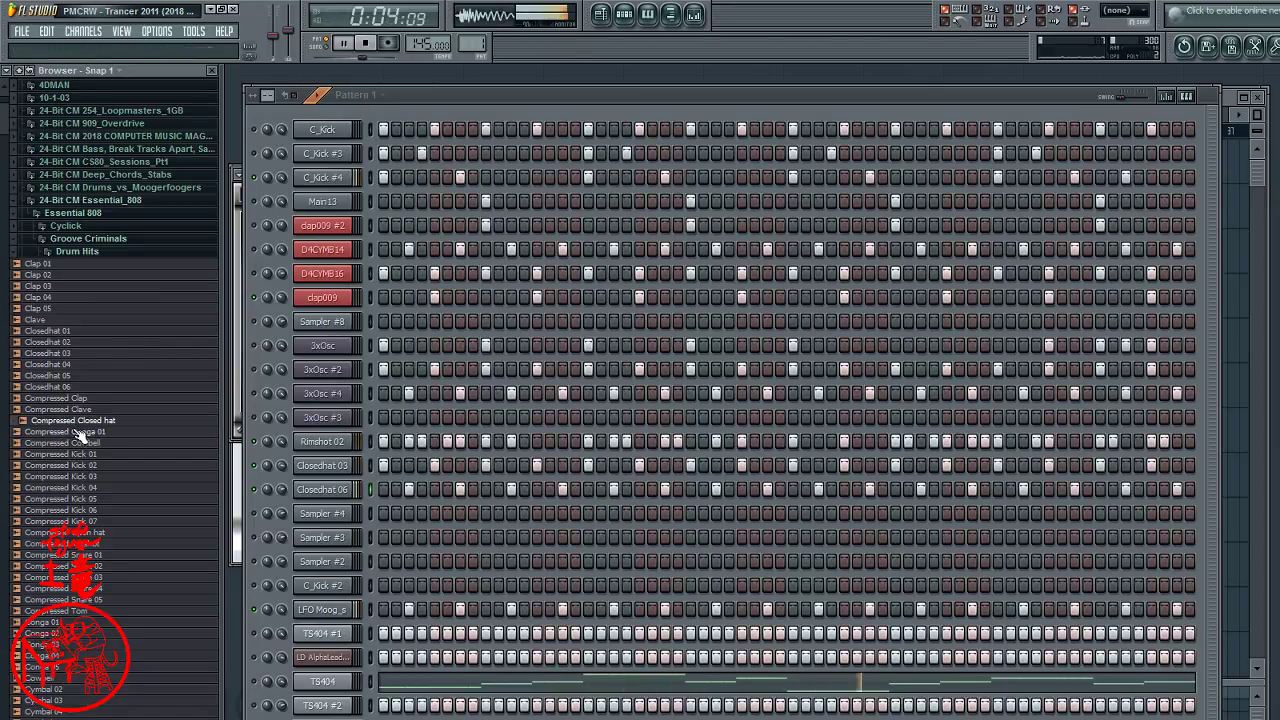
{"action": "left_click", "coordinate": [74, 433]}
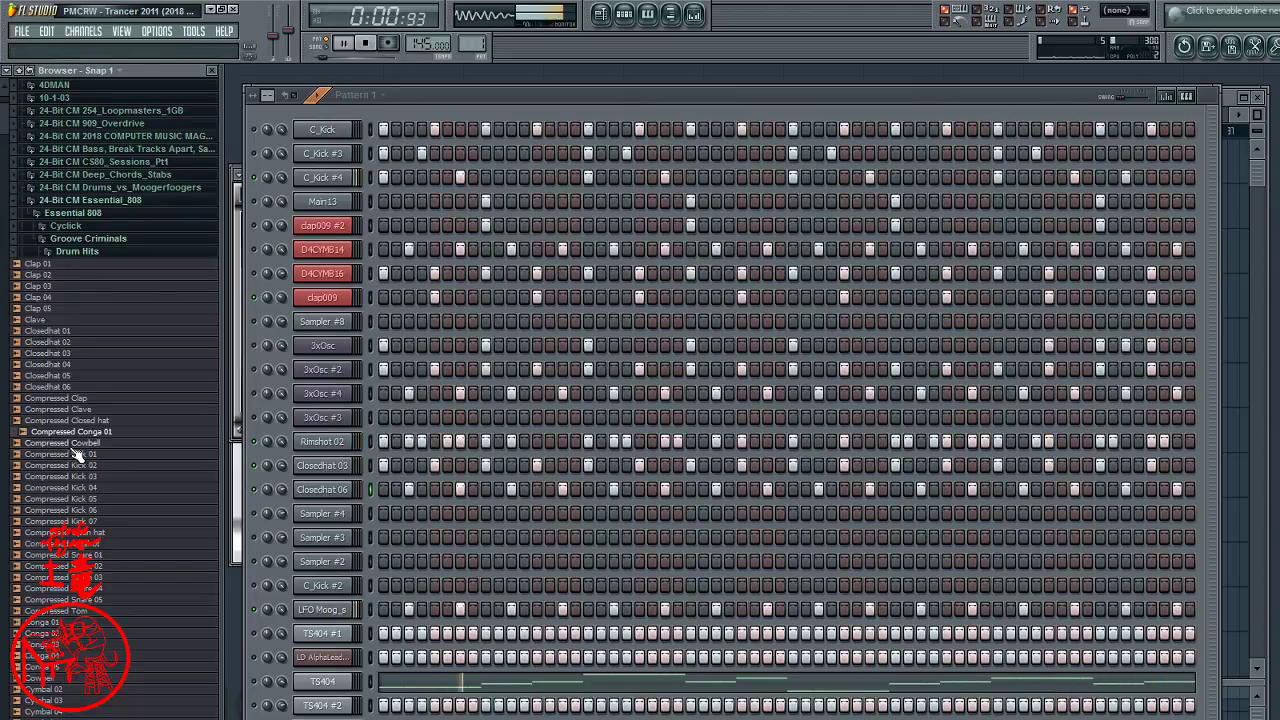
{"action": "left_click", "coordinate": [58, 354]}
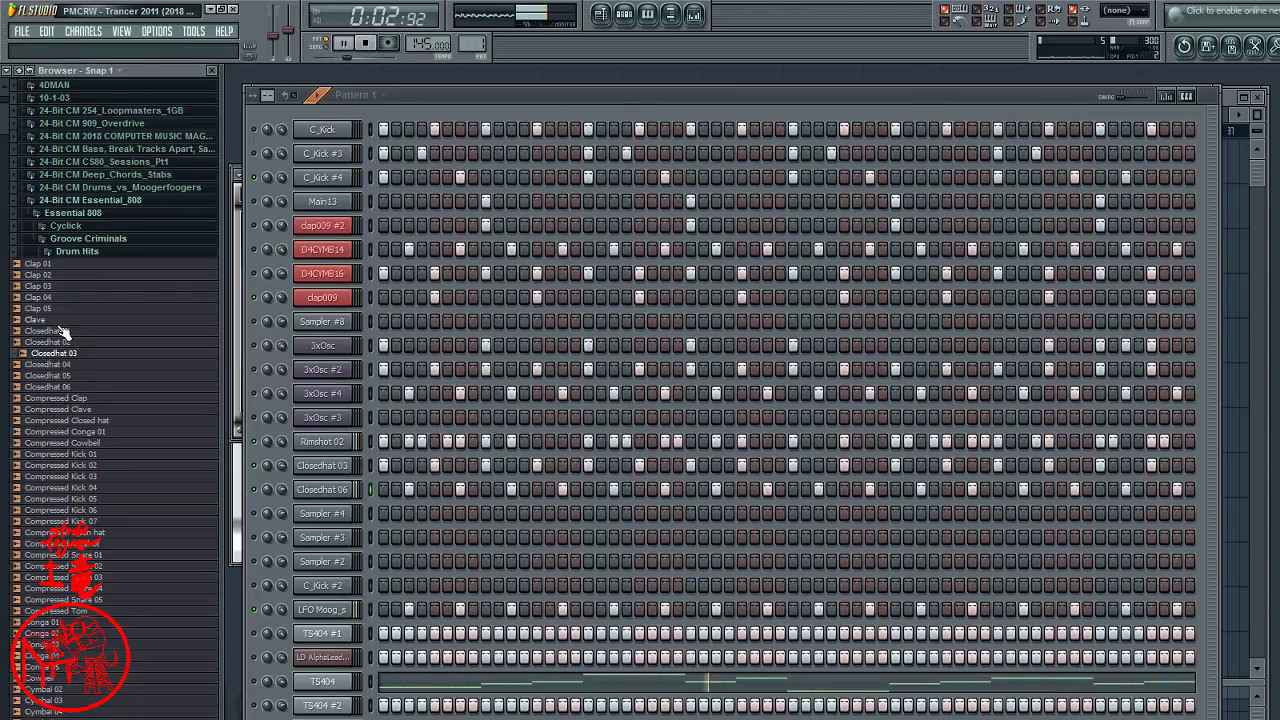
{"action": "left_click", "coordinate": [56, 343]}
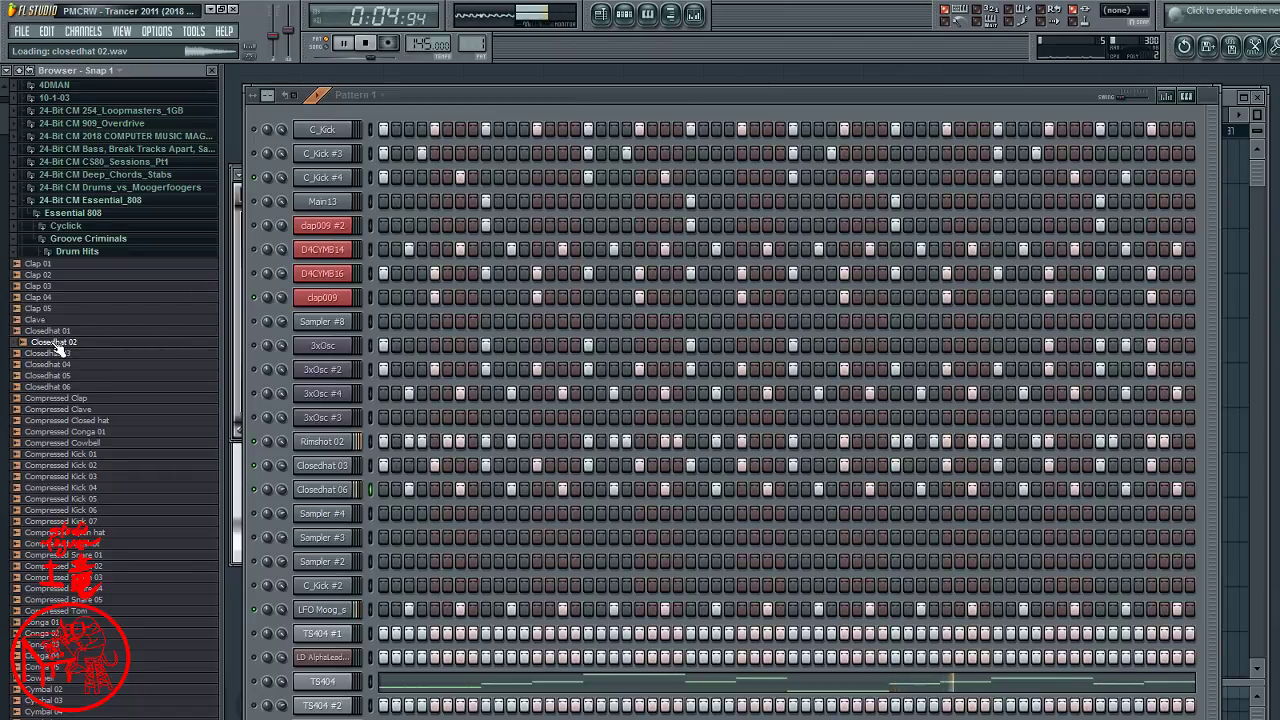
- Load Closedhat 02 into Sampler #4, with hits on every second step starting from step 2, and lower its volume to about 46%
{"action": "left_click_drag", "start_coordinate": [56, 343], "coordinate": [337, 518]}
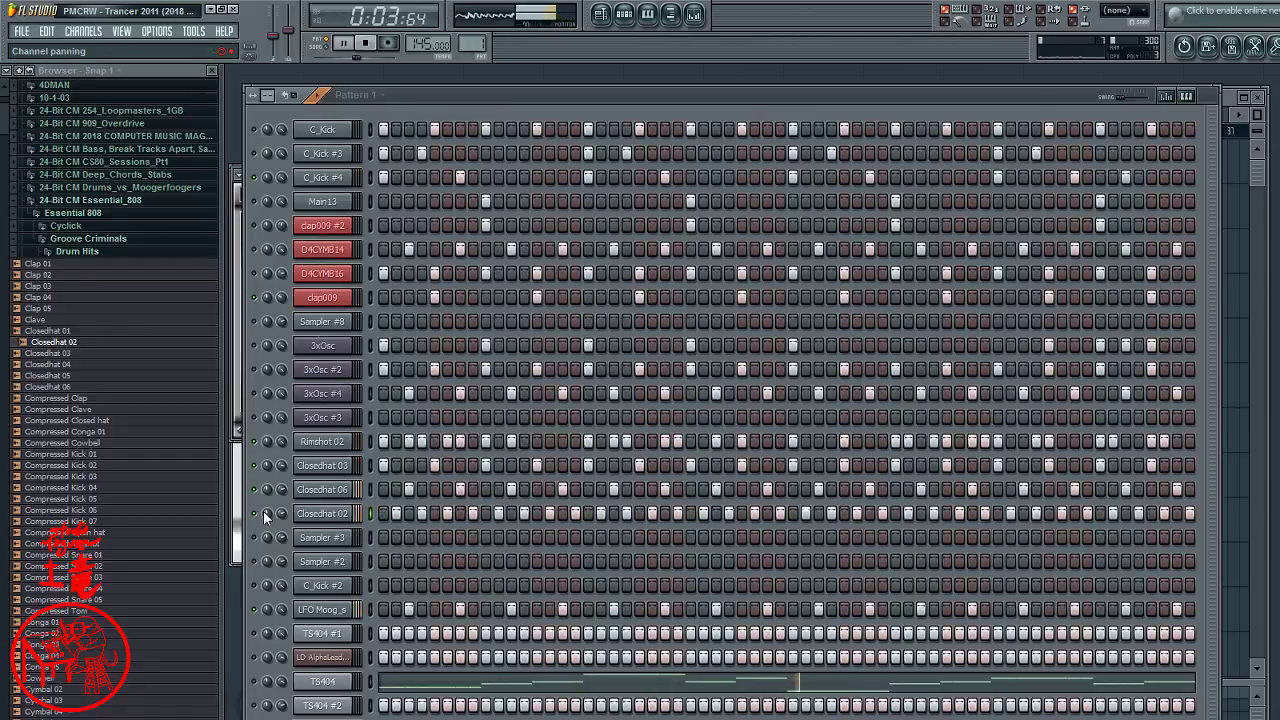
{"action": "scroll", "coordinate": [267, 513], "scroll_direction": "down", "scroll_amount": 3}
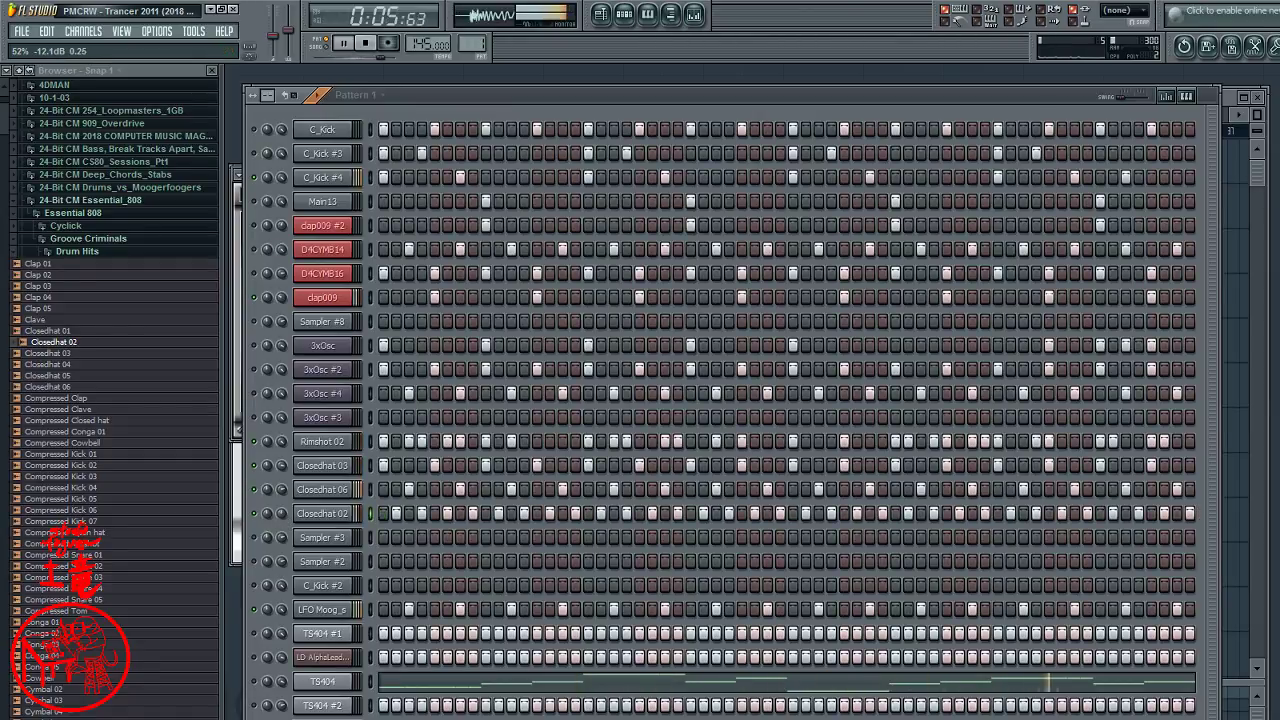
{"action": "scroll", "coordinate": [267, 513], "scroll_direction": "up", "scroll_amount": 2}
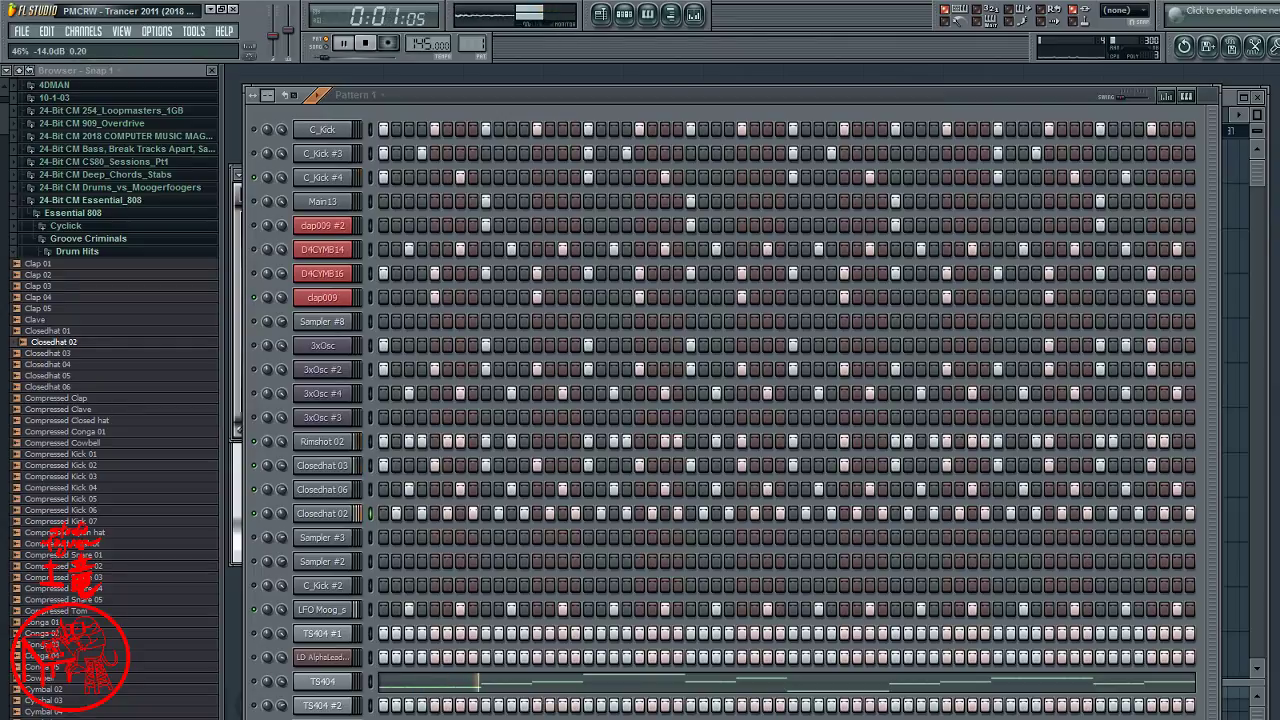
- Enable Closedhat 02's volume envelope, shorten it to a very brief hit, and route the channel to mixer track Insert 3
{"action": "left_click", "coordinate": [300, 517]}
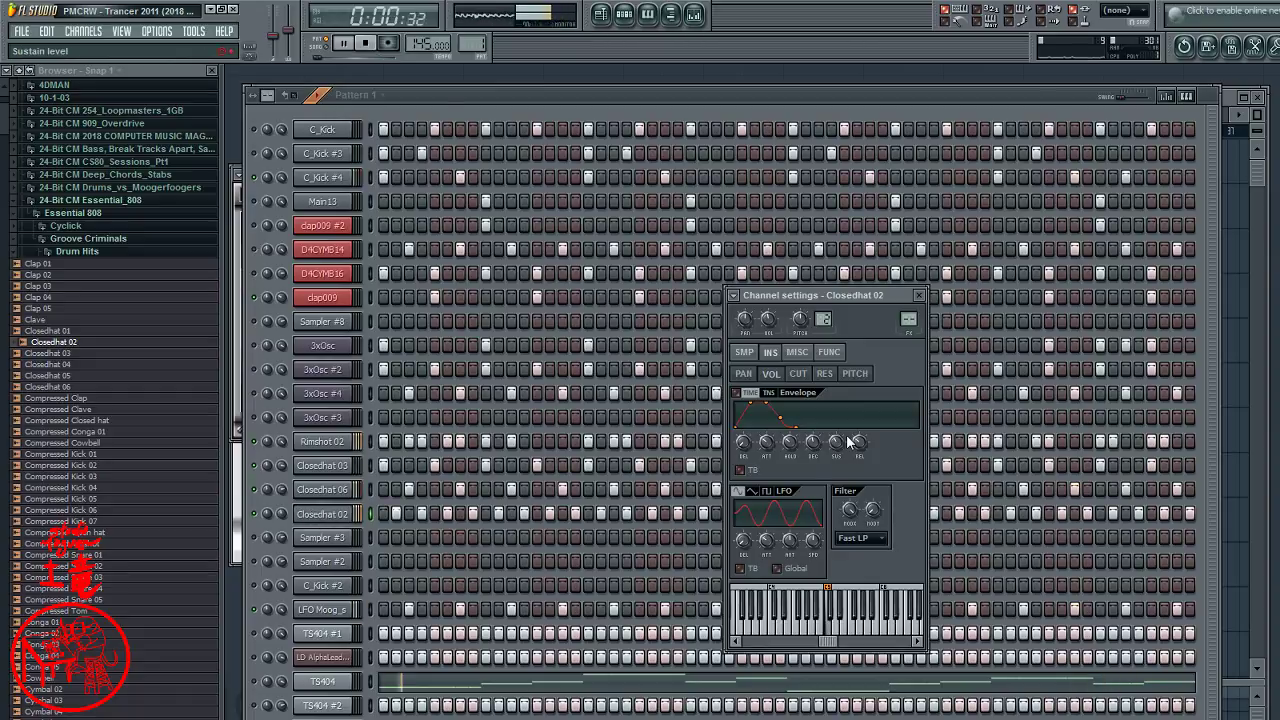
{"action": "left_click_drag", "start_coordinate": [858, 441], "coordinate": [851, 455]}
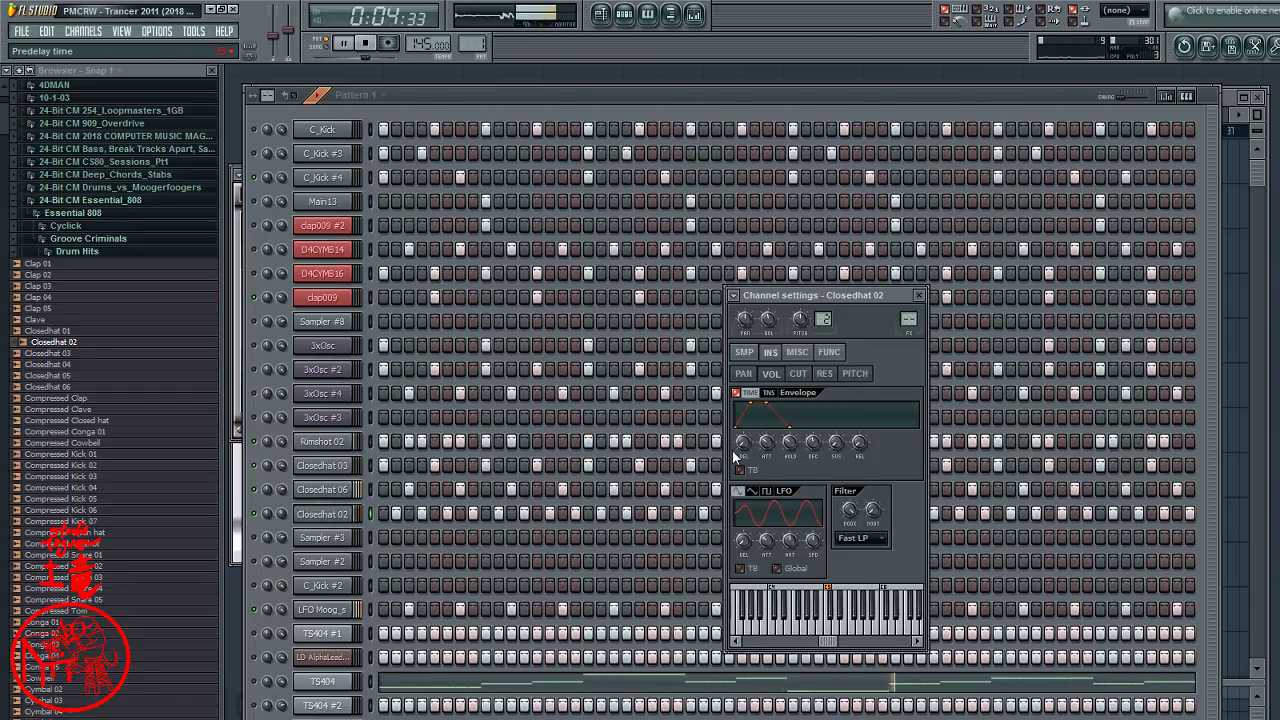
{"action": "left_click_drag", "start_coordinate": [766, 442], "coordinate": [766, 462]}
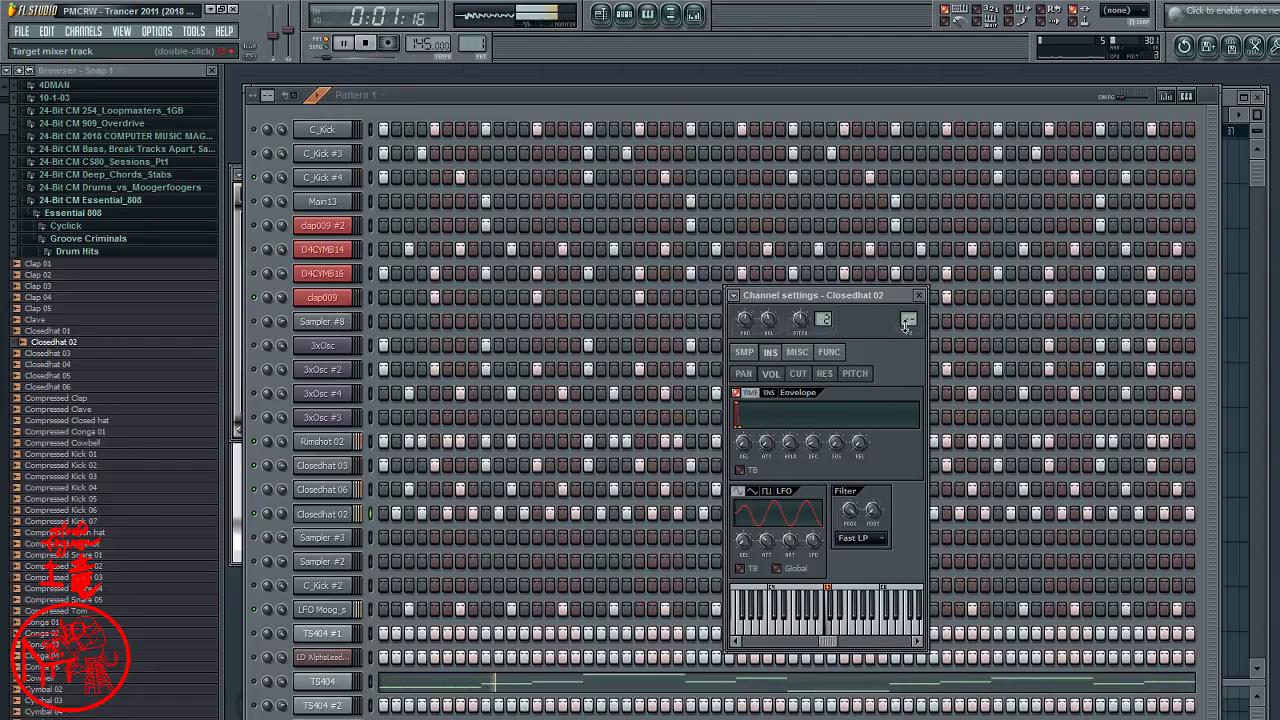
{"action": "scroll", "coordinate": [908, 318], "scroll_direction": "up", "scroll_amount": 1}
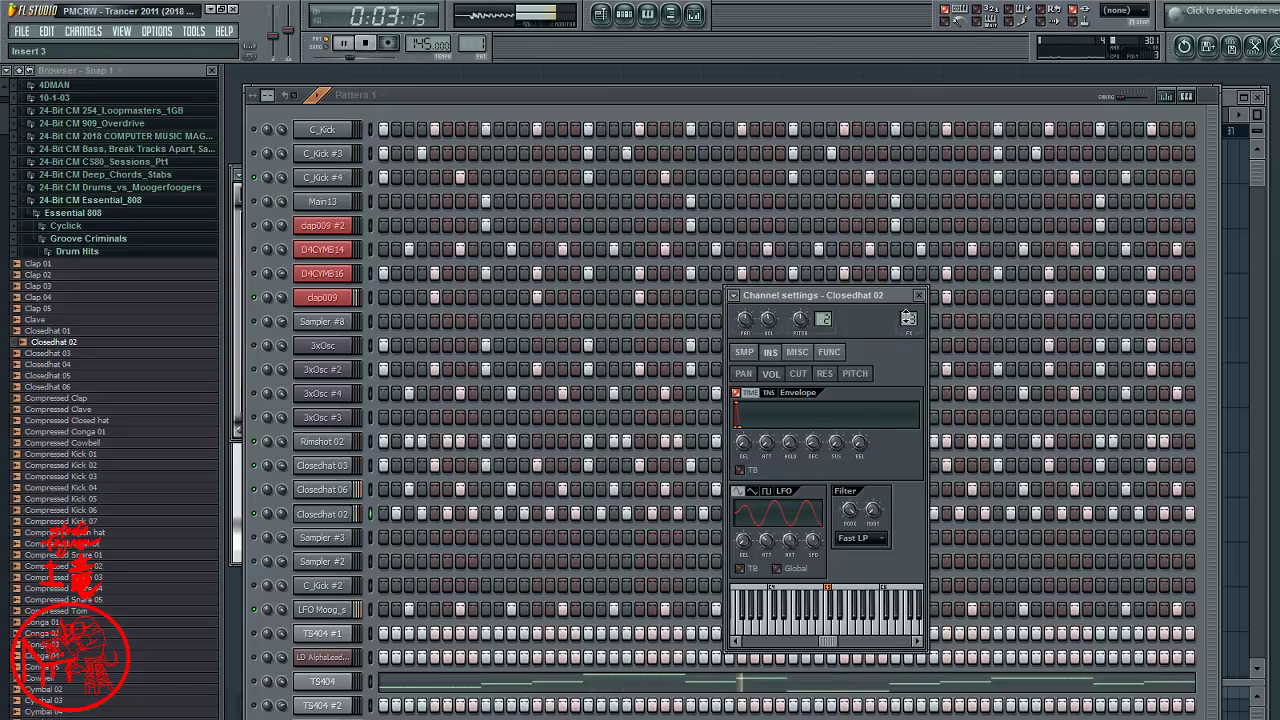
{"action": "left_click", "coordinate": [921, 297]}
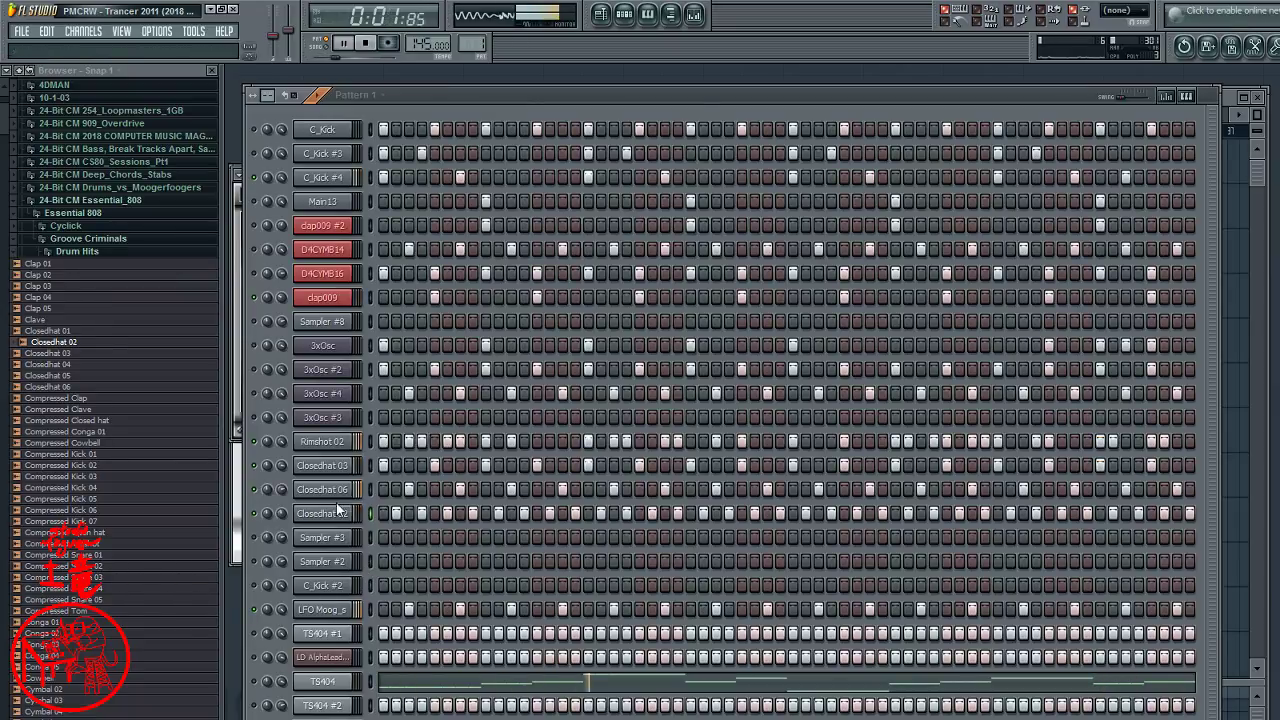
- Turn on portamento in the TS404 channel's polyphony settings
{"action": "scroll", "coordinate": [336, 530], "scroll_direction": "down", "scroll_amount": 1}
{"action": "scroll", "coordinate": [336, 530], "scroll_direction": "down", "scroll_amount": 1}
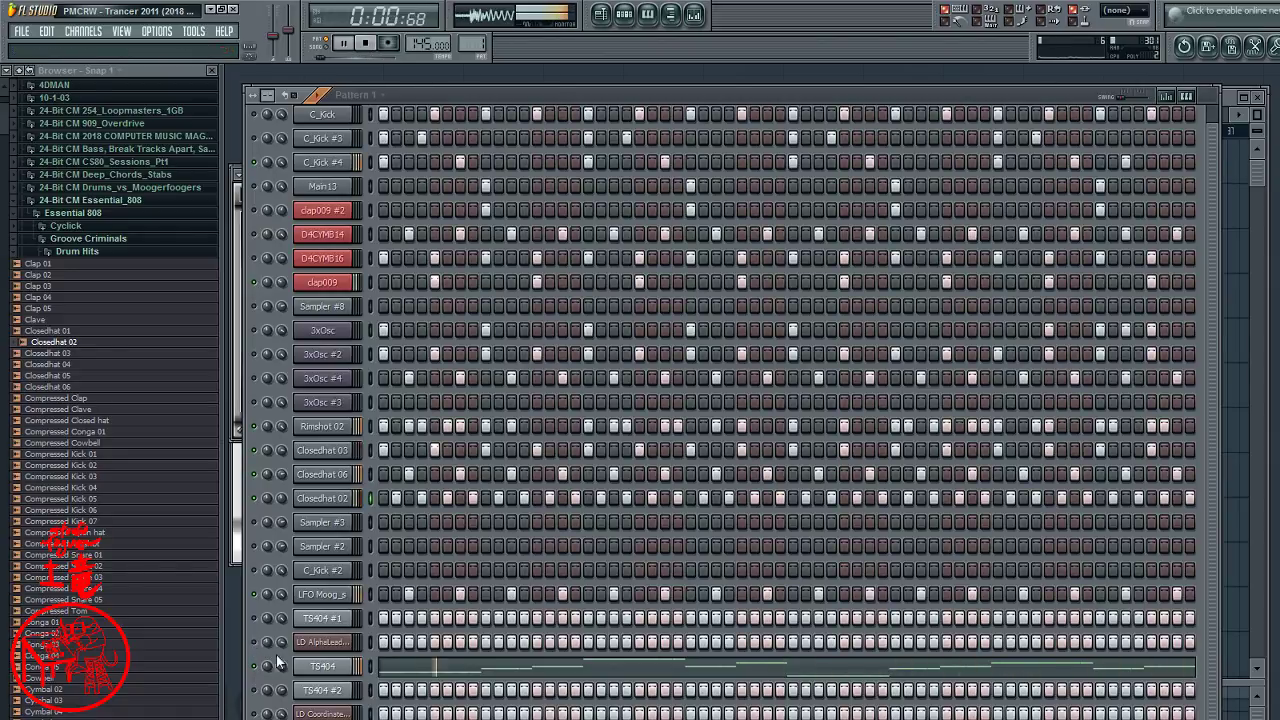
{"action": "left_click", "coordinate": [310, 666]}
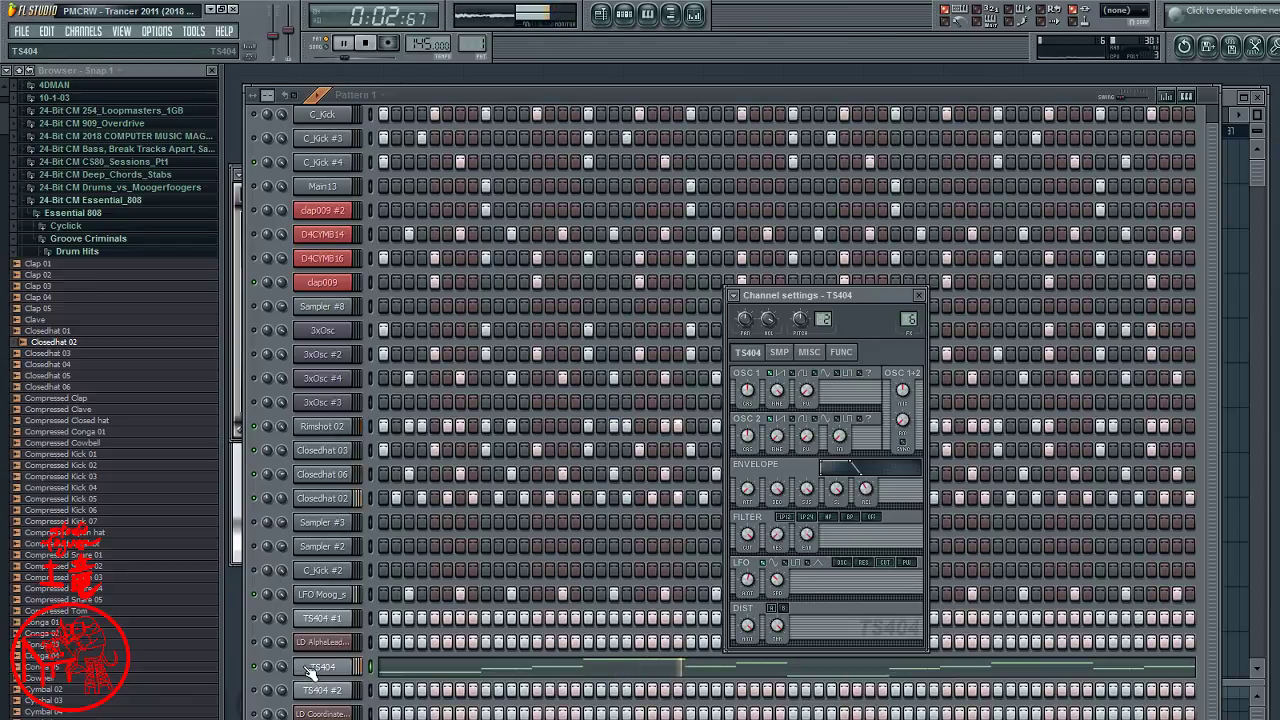
{"action": "left_click", "coordinate": [825, 353]}
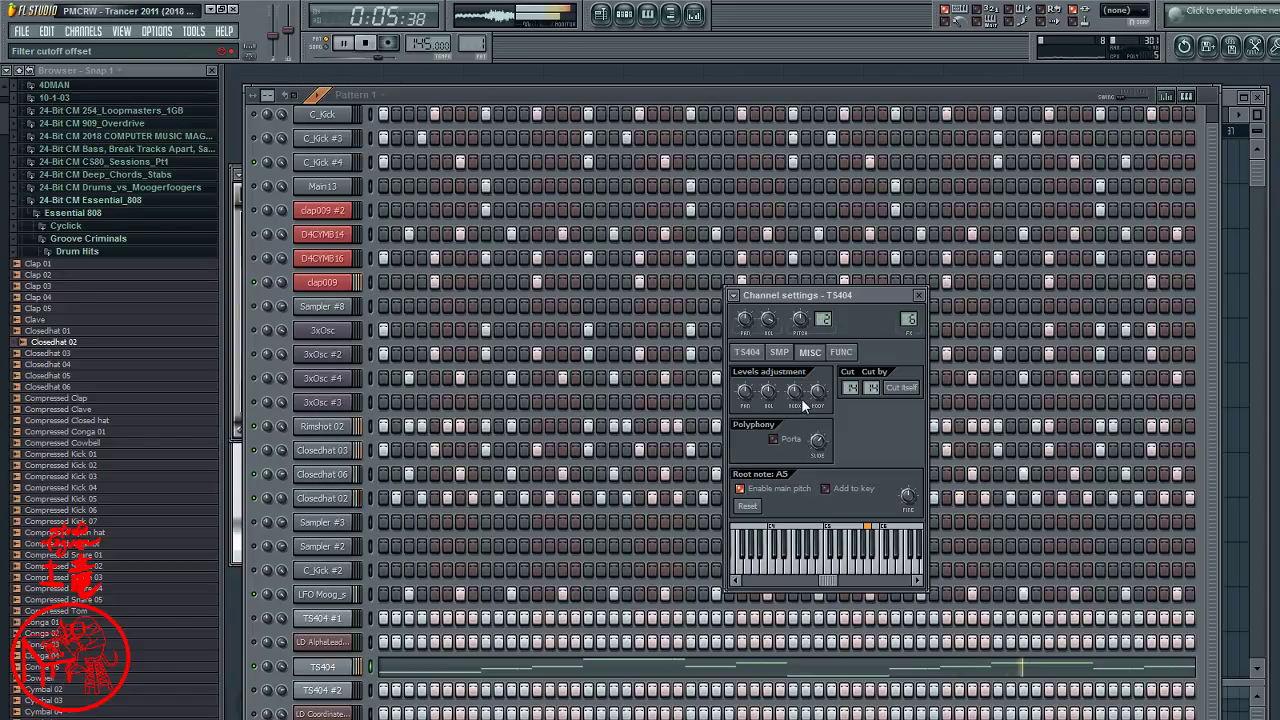
{"action": "left_click", "coordinate": [775, 440]}
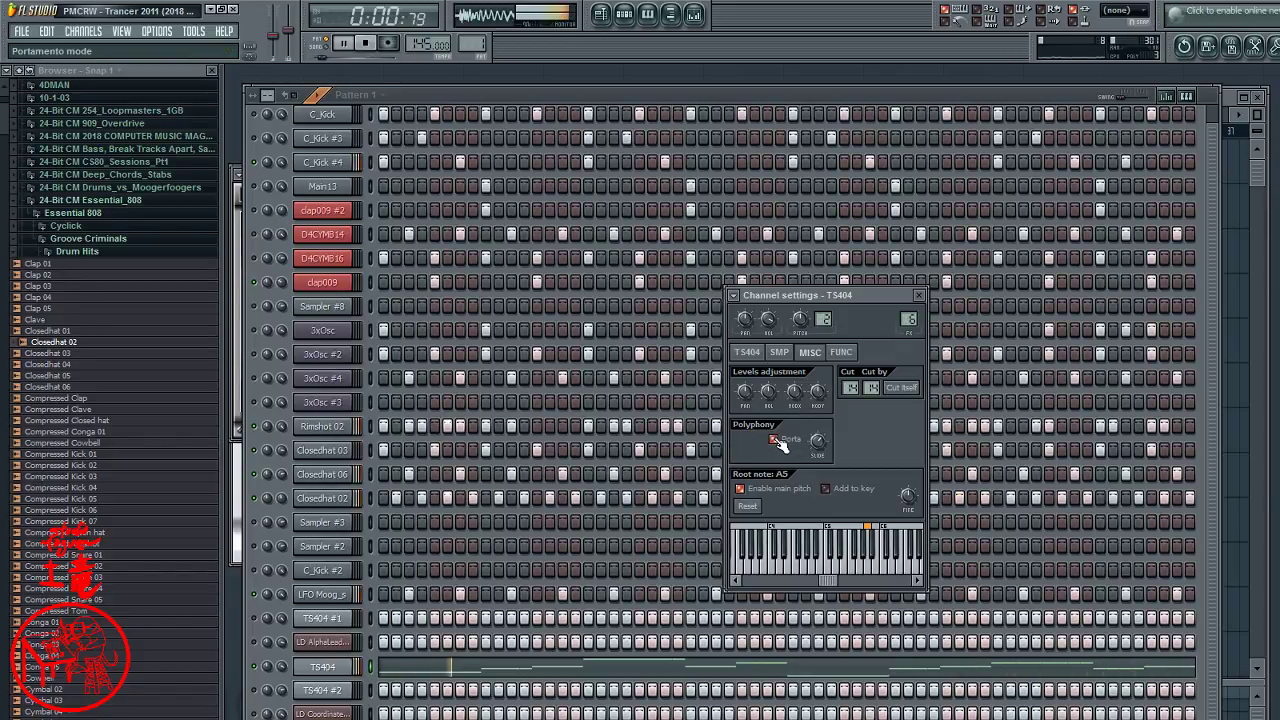
{"action": "left_click", "coordinate": [775, 440]}
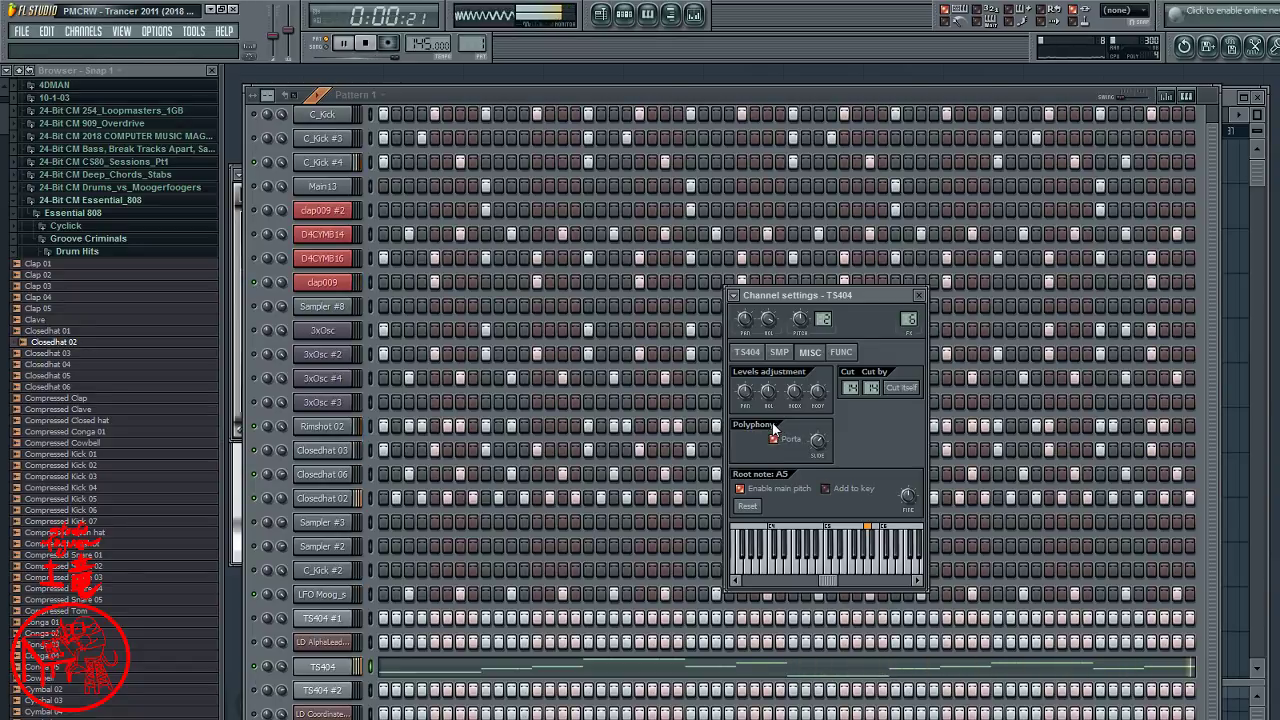
{"action": "left_click", "coordinate": [771, 437]}
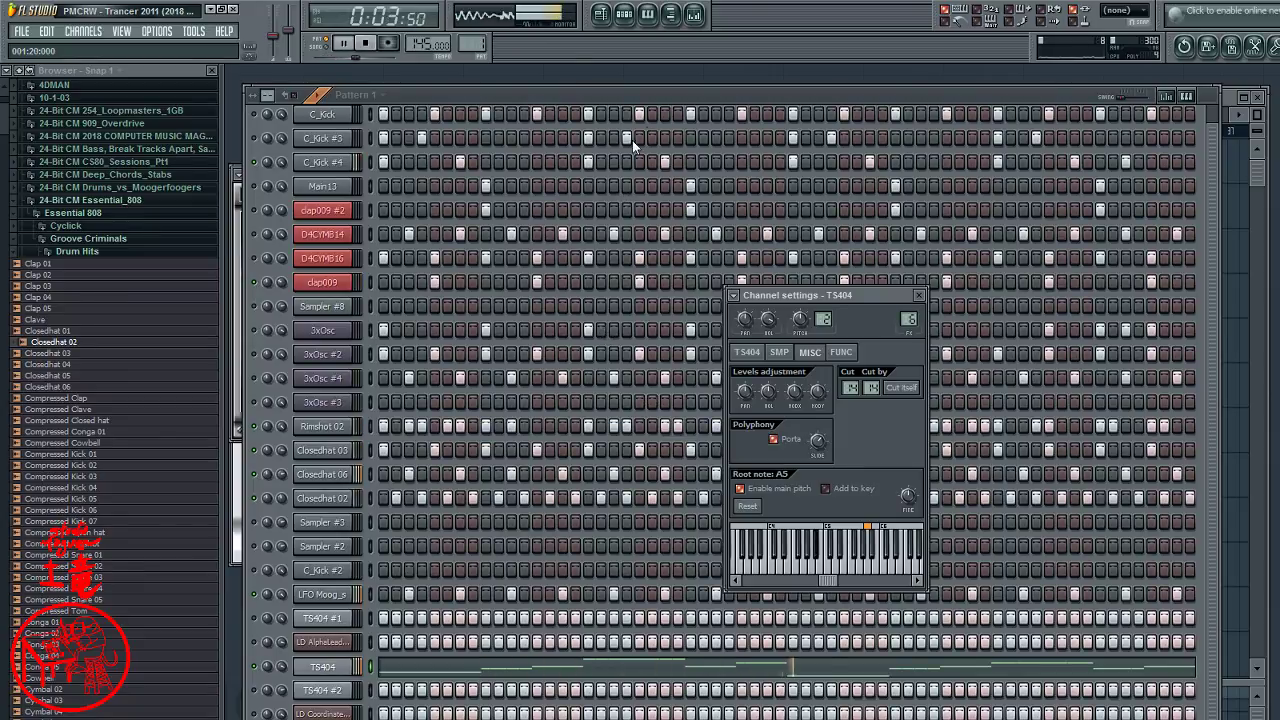
- Move the step sequencer window slightly higher, listen to Pattern 1 with more channels unmuted, and stop playback
{"action": "left_click_drag", "start_coordinate": [659, 93], "coordinate": [666, 83]}
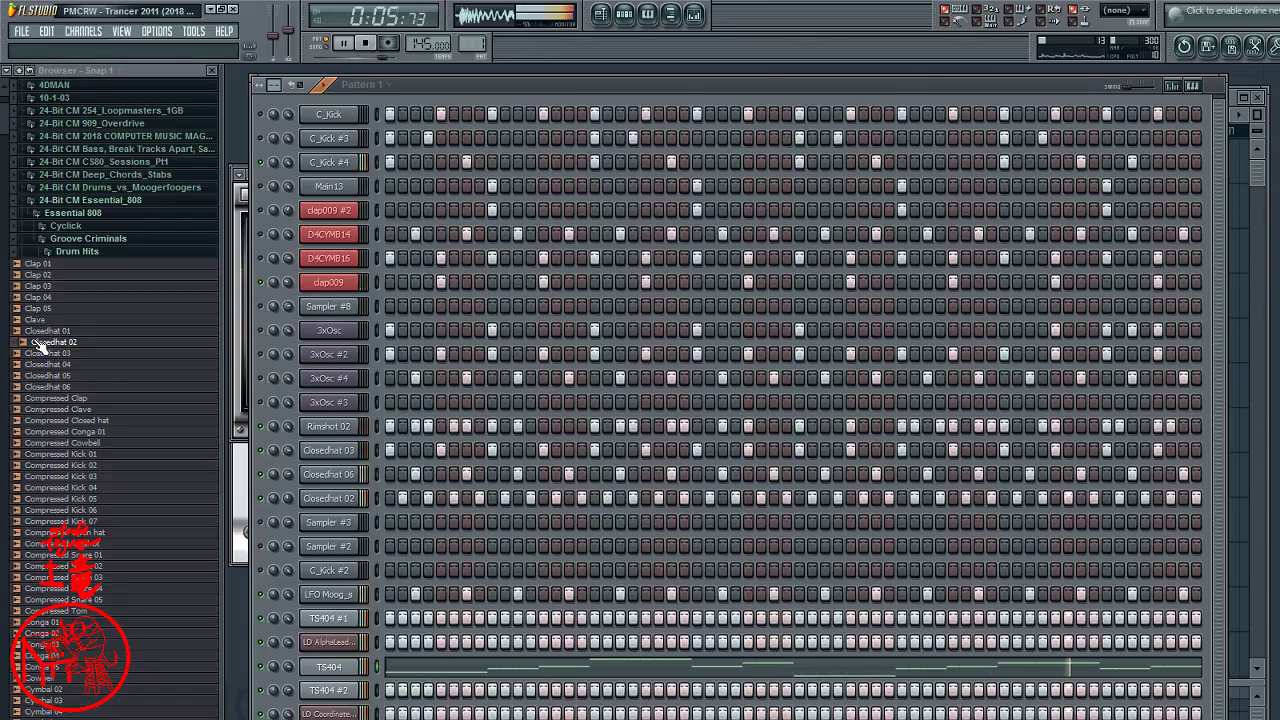
{"action": "scroll", "coordinate": [243, 360], "scroll_direction": "up", "scroll_amount": 1}
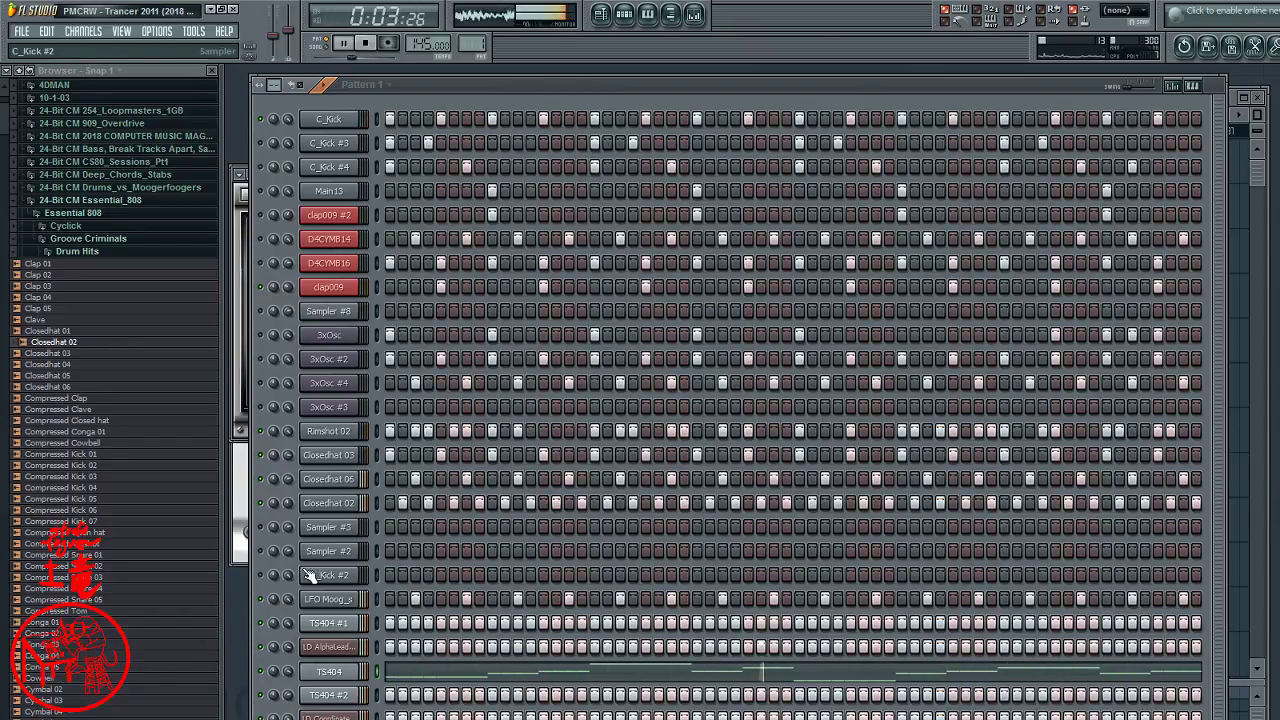
{"action": "left_click", "coordinate": [368, 46]}
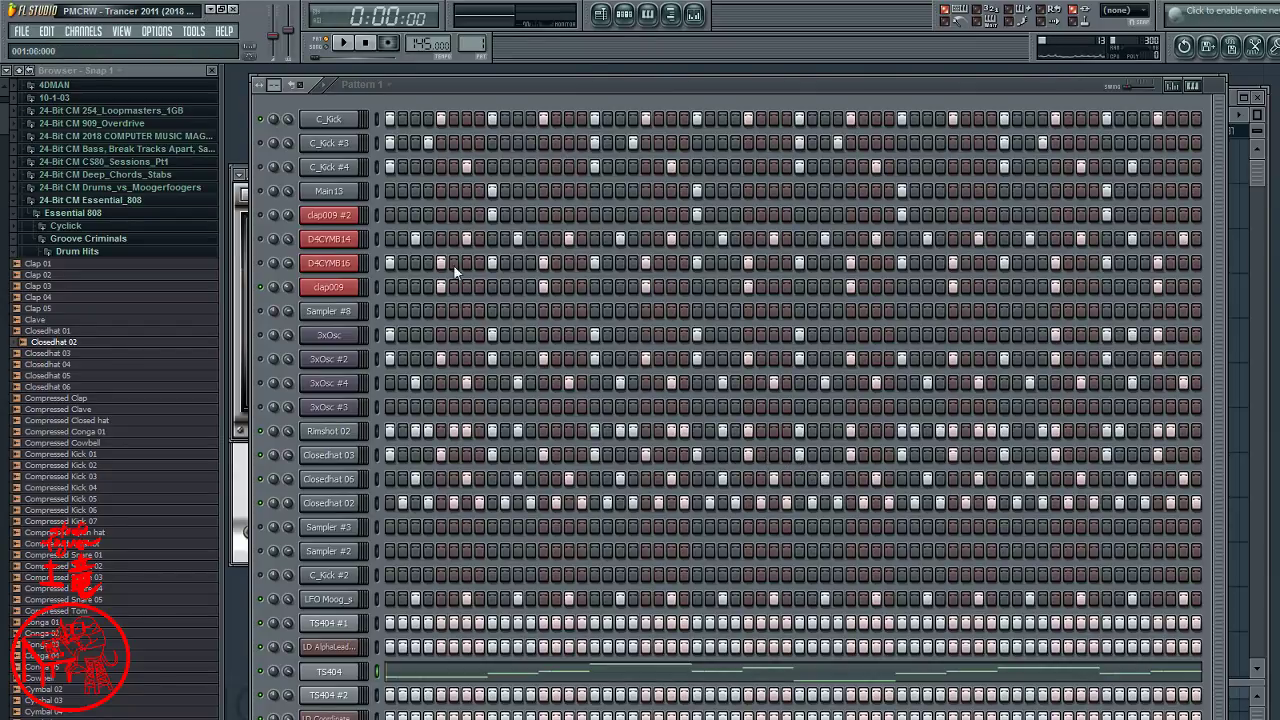
- Switch to the EL TOPO- Dont_wake_the_nei... project, bring its step sequencer to the front, and play Pattern 2
{"action": "left_click", "coordinate": [233, 10]}
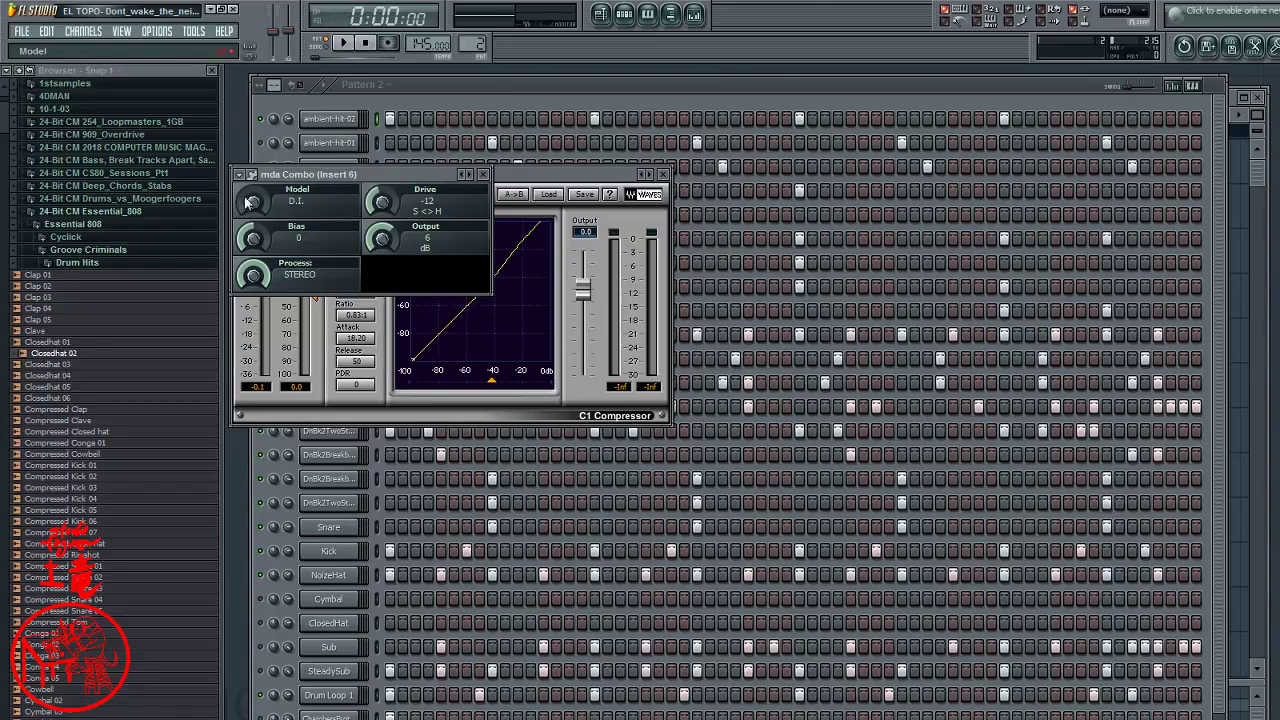
{"action": "left_click", "coordinate": [471, 89]}
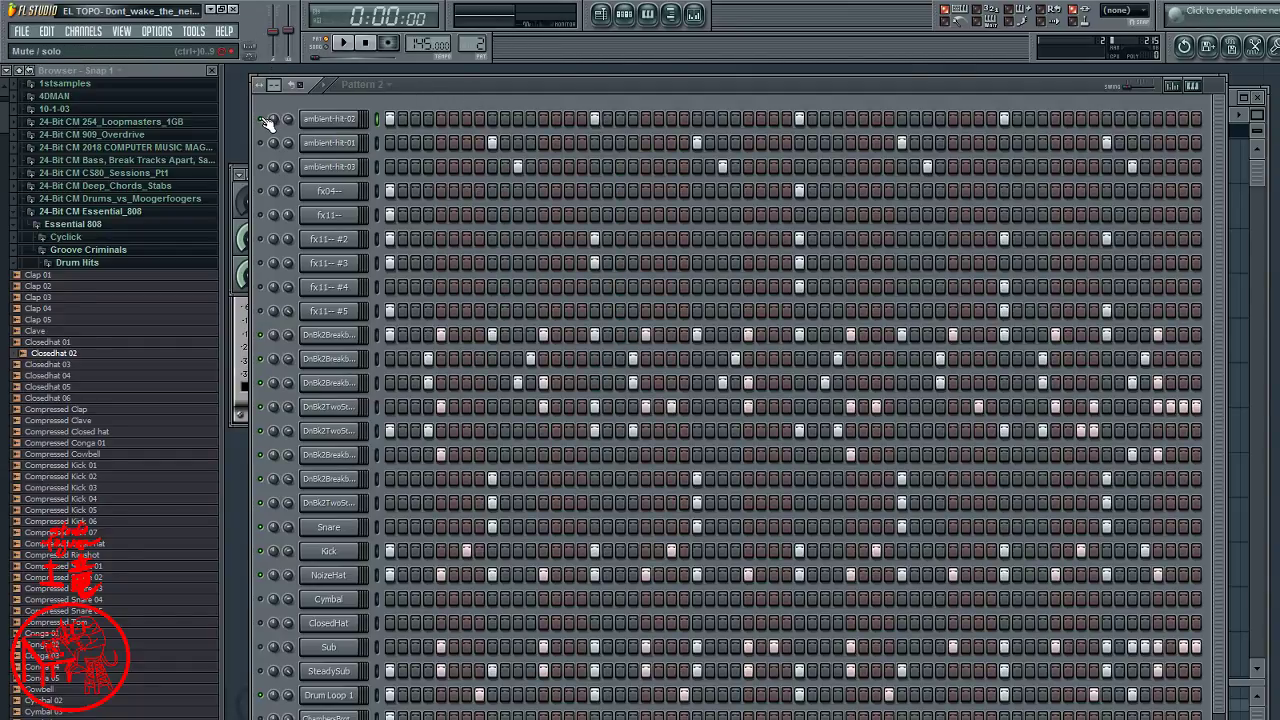
{"action": "left_click", "coordinate": [343, 45]}
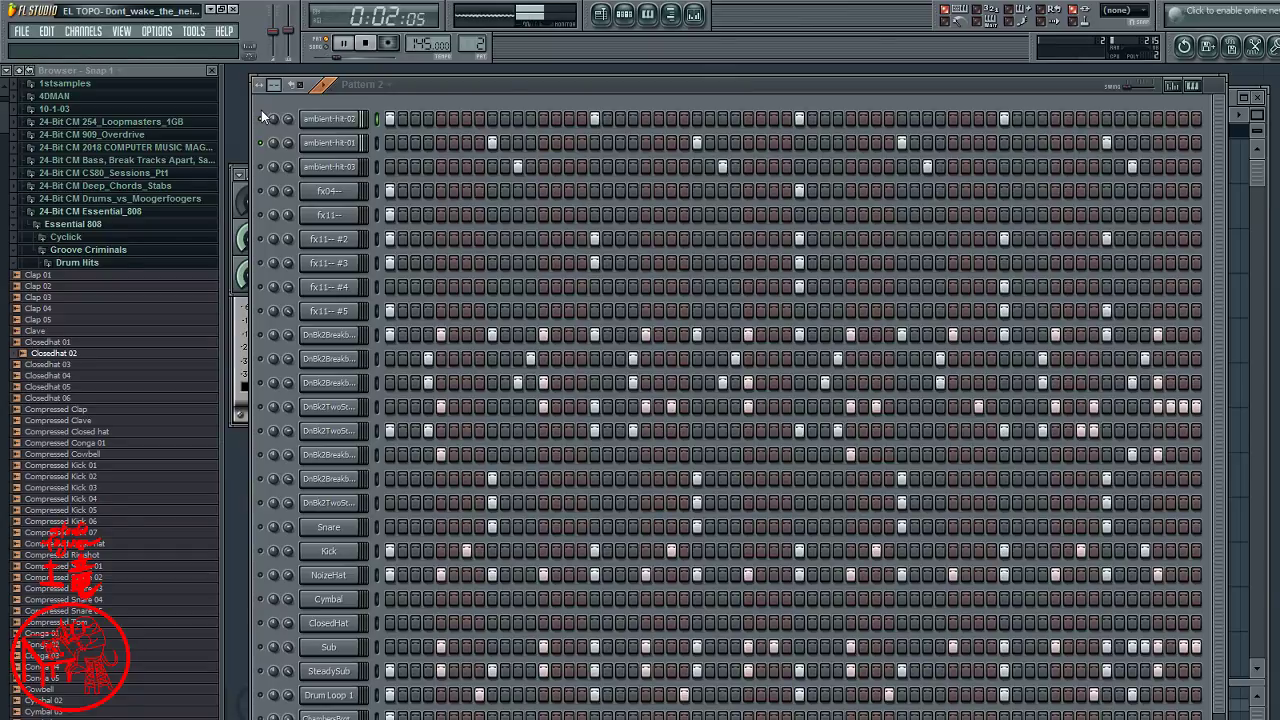
- Replace the NI Massive and NI Massive #2 channels with 3x Osc generators
{"action": "left_click_drag", "start_coordinate": [1216, 126], "coordinate": [1210, 290]}
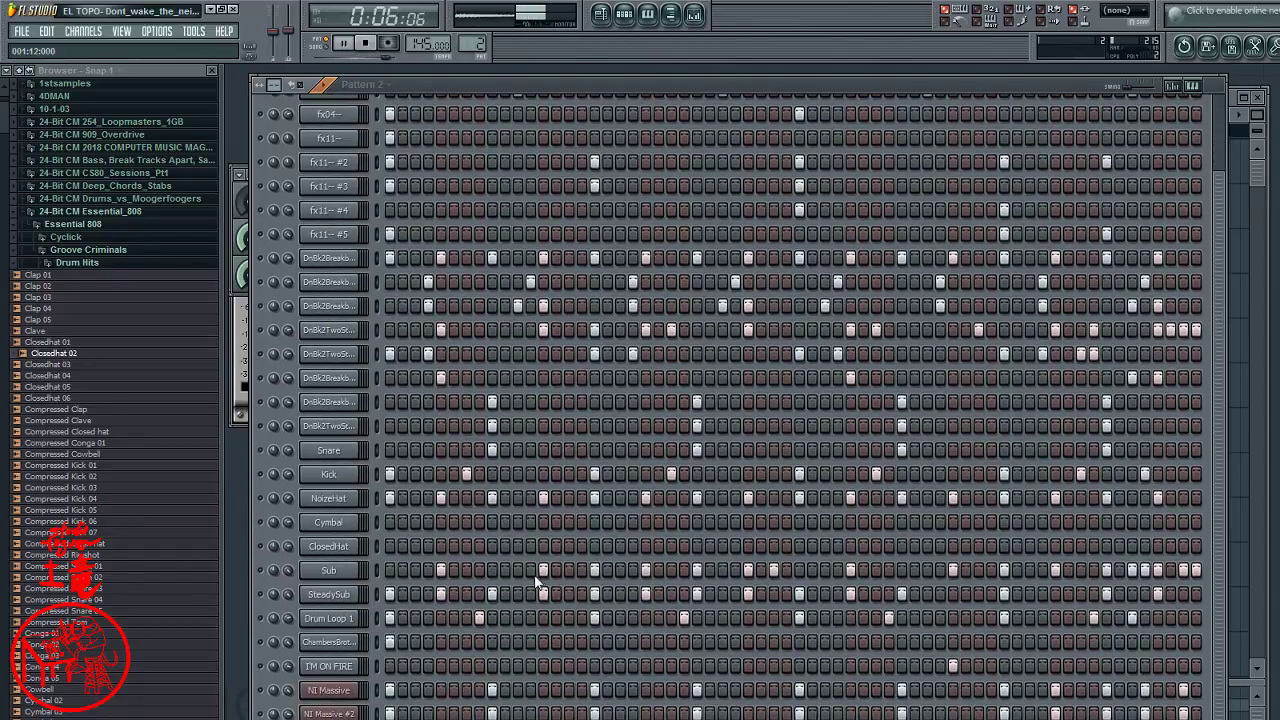
{"action": "left_click", "coordinate": [311, 695]}
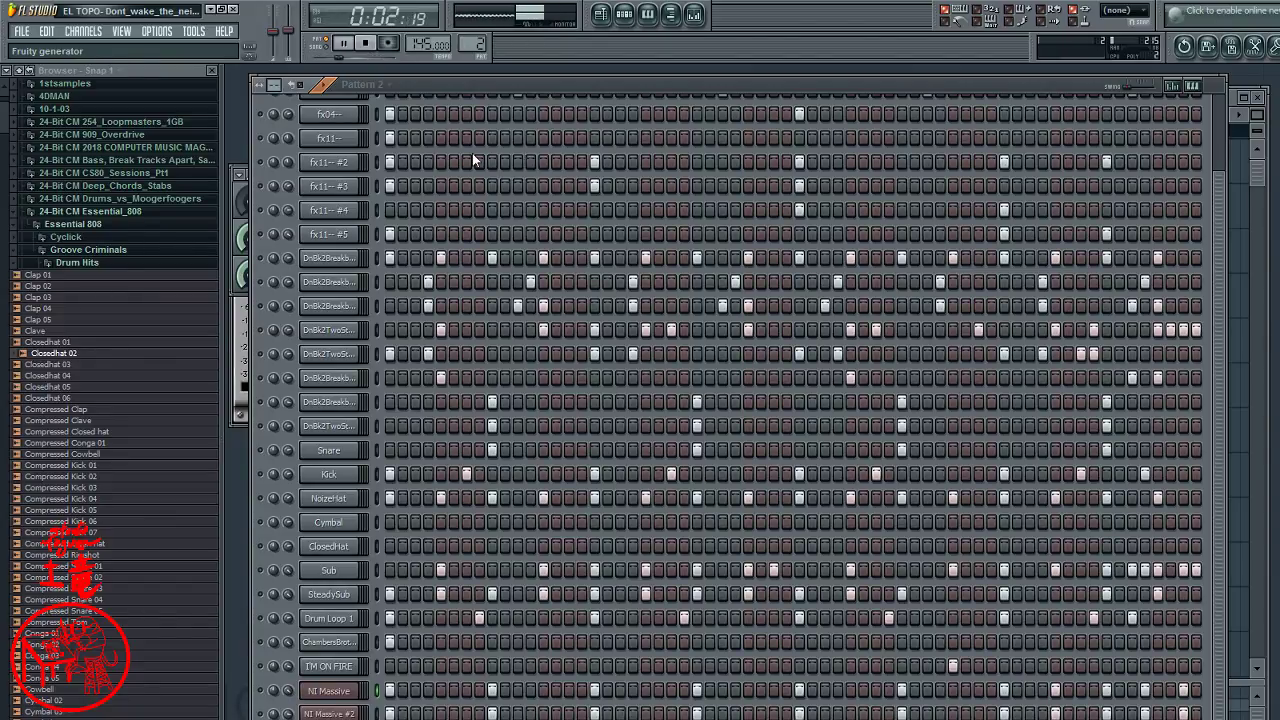
{"action": "key", "text": "ctrl+z"}
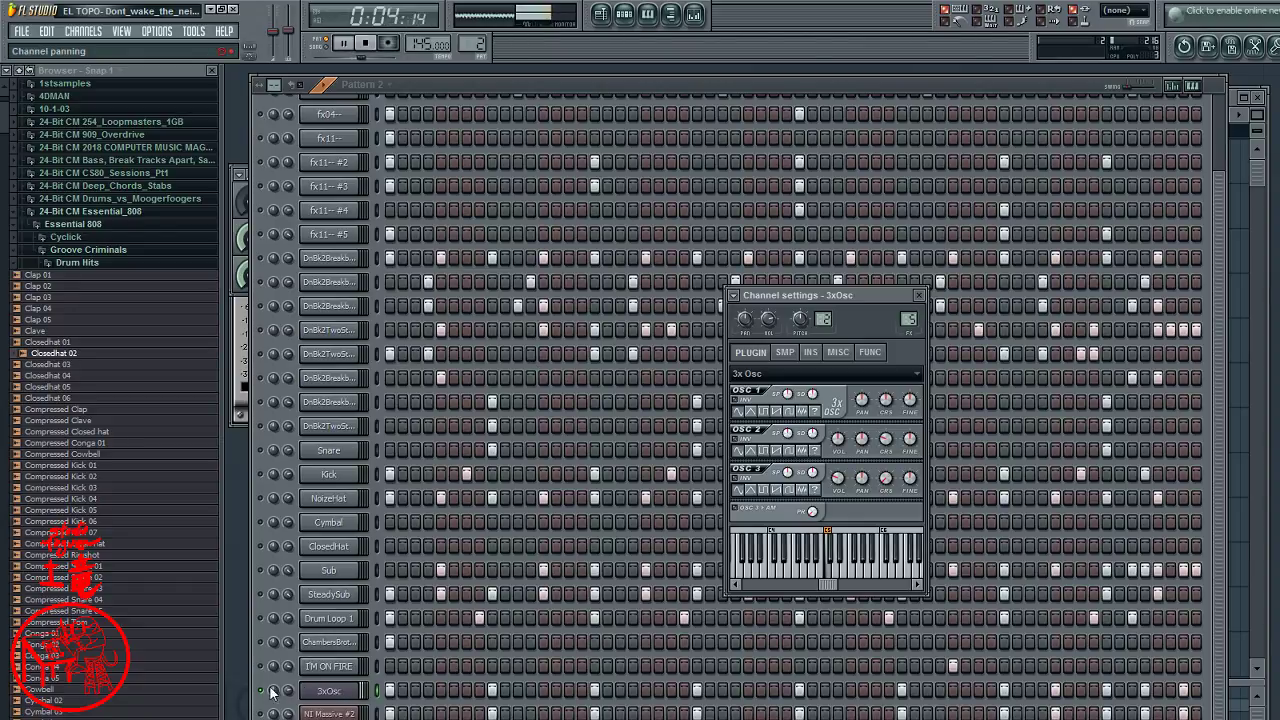
{"action": "left_click", "coordinate": [360, 688]}
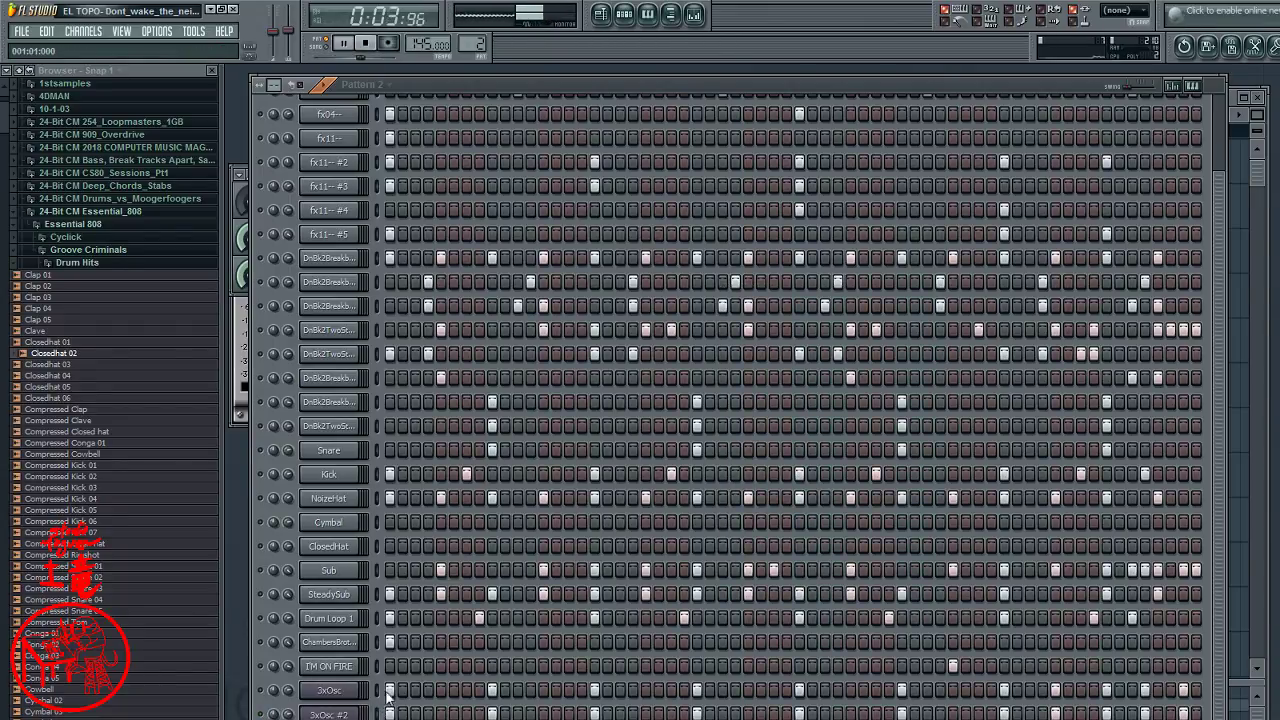
- Bring fx11-- #2 and the first DnBk2 drum channels into the playing Pattern 2, and check the drum samples' channel settings
{"action": "scroll", "coordinate": [386, 690], "scroll_direction": "up", "scroll_amount": 3}
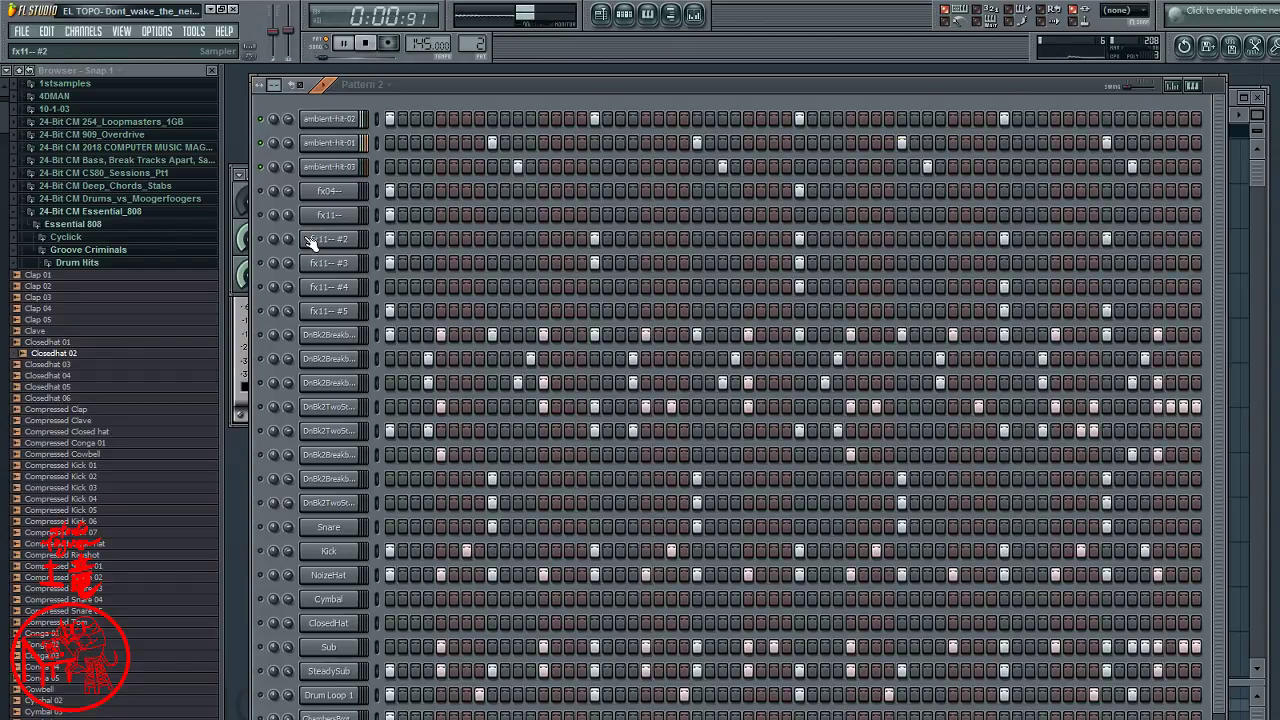
{"action": "right_click", "coordinate": [260, 190]}
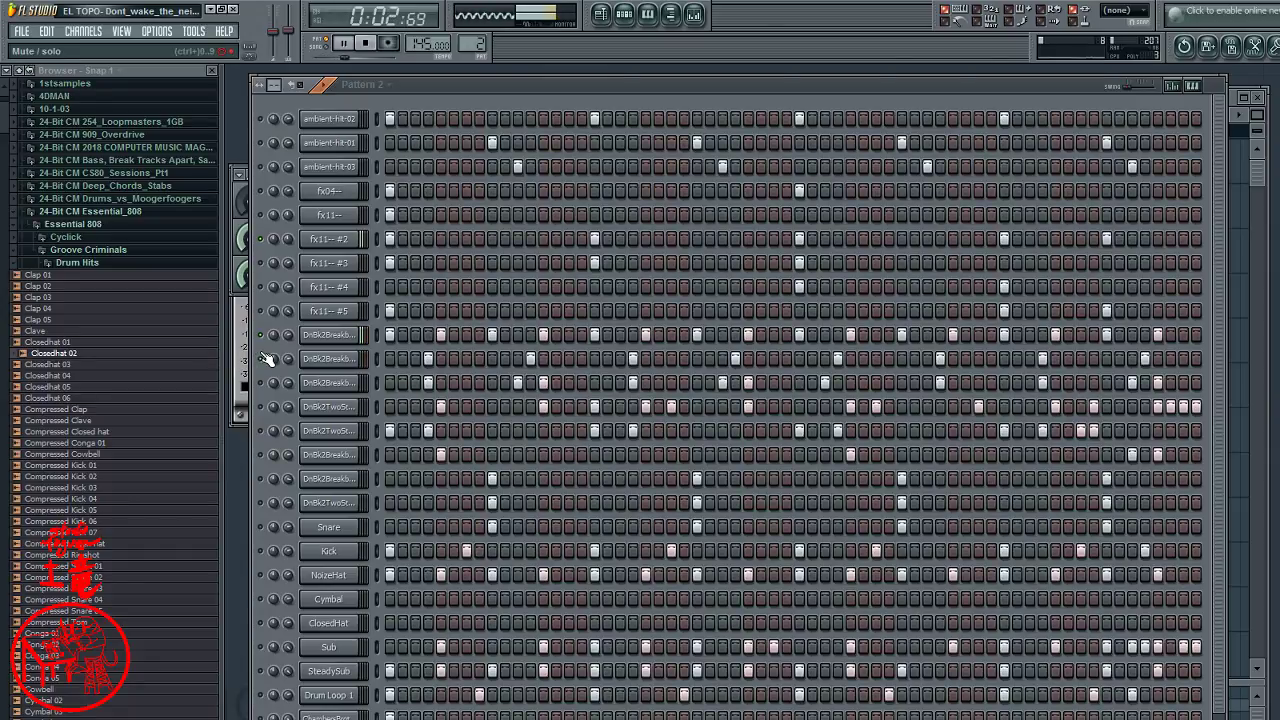
{"action": "left_click", "coordinate": [328, 358]}
{"action": "left_click", "coordinate": [328, 382]}
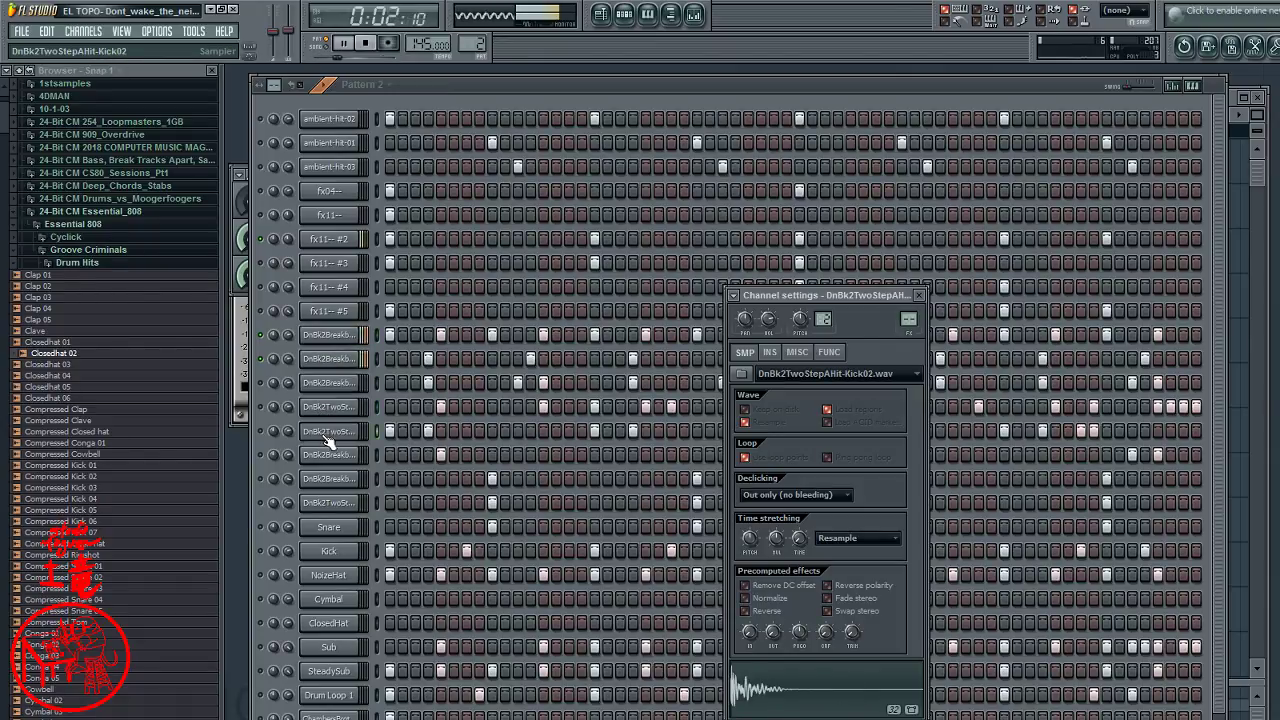
{"action": "left_click", "coordinate": [330, 455]}
{"action": "left_click", "coordinate": [336, 358]}
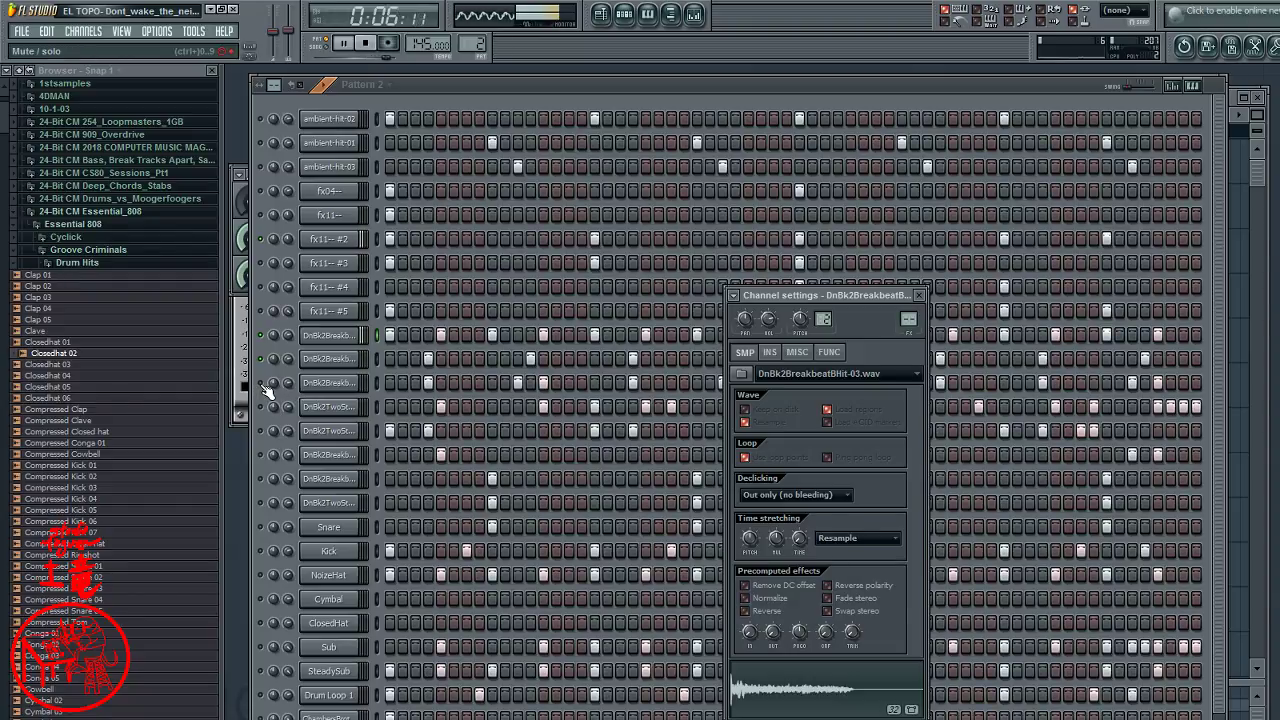
{"action": "key", "text": "Escape"}
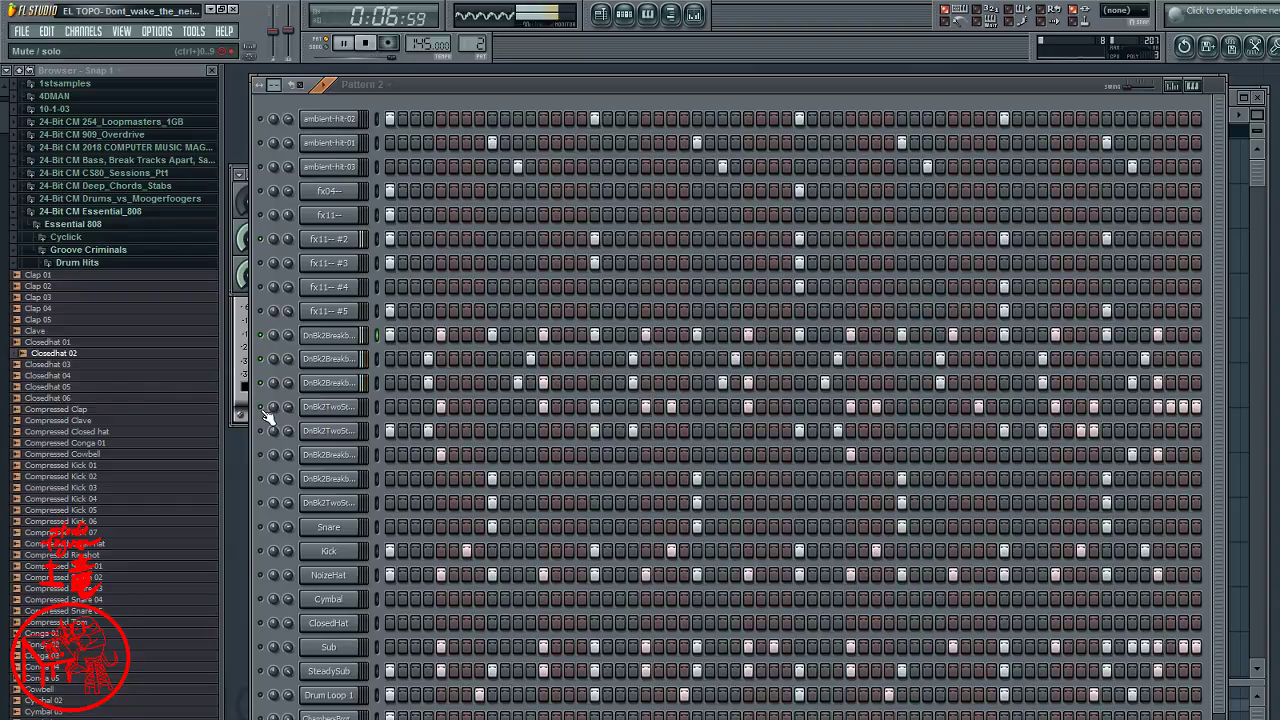
- Normalize the DnBk2 samples BreakbeatBHit-03, BreakbeatAHit-10, BreakbeatAHit-11, TwoStepAHit-Kick01 and TwoStepAHit-Kick02
{"action": "left_click", "coordinate": [330, 336]}
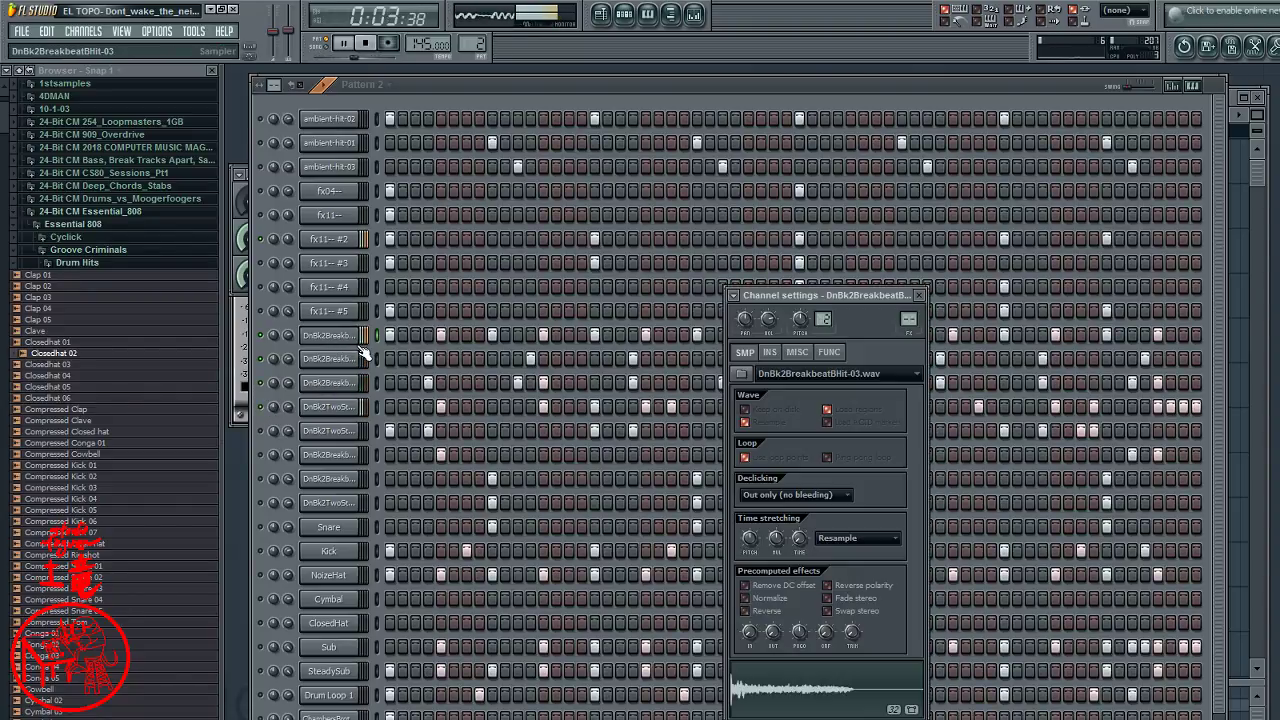
{"action": "left_click", "coordinate": [744, 598]}
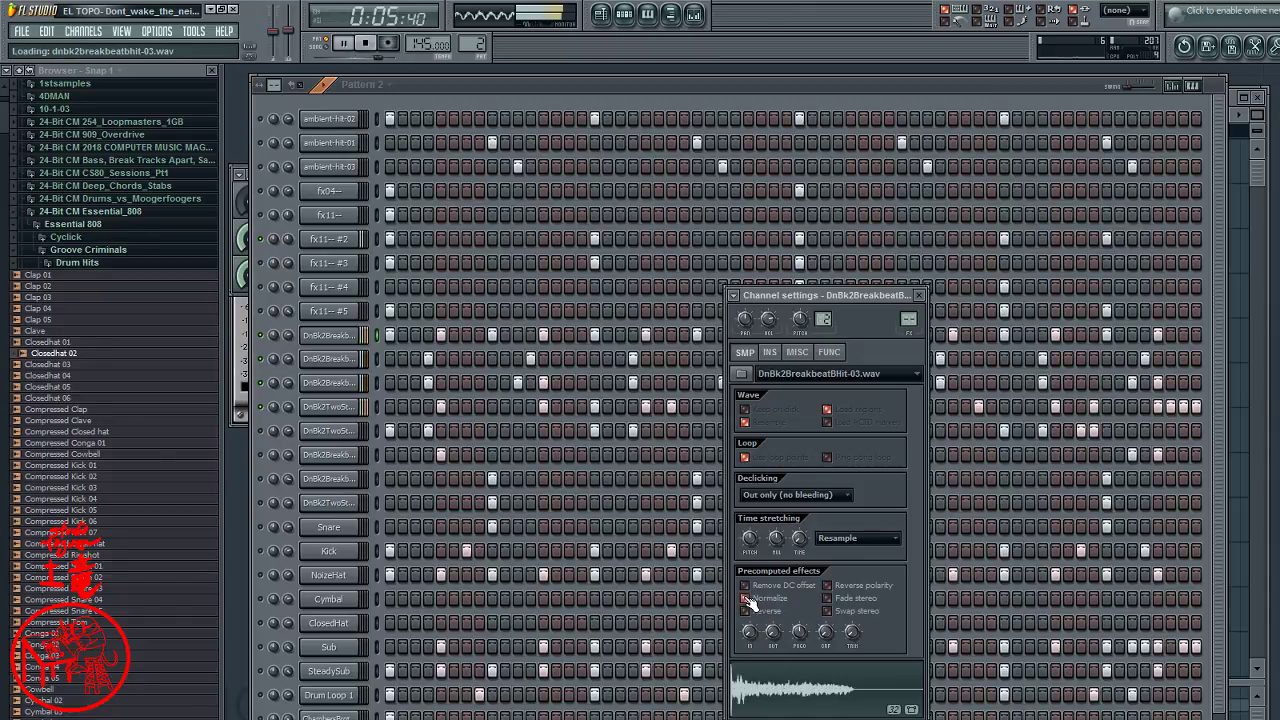
{"action": "left_click", "coordinate": [330, 359]}
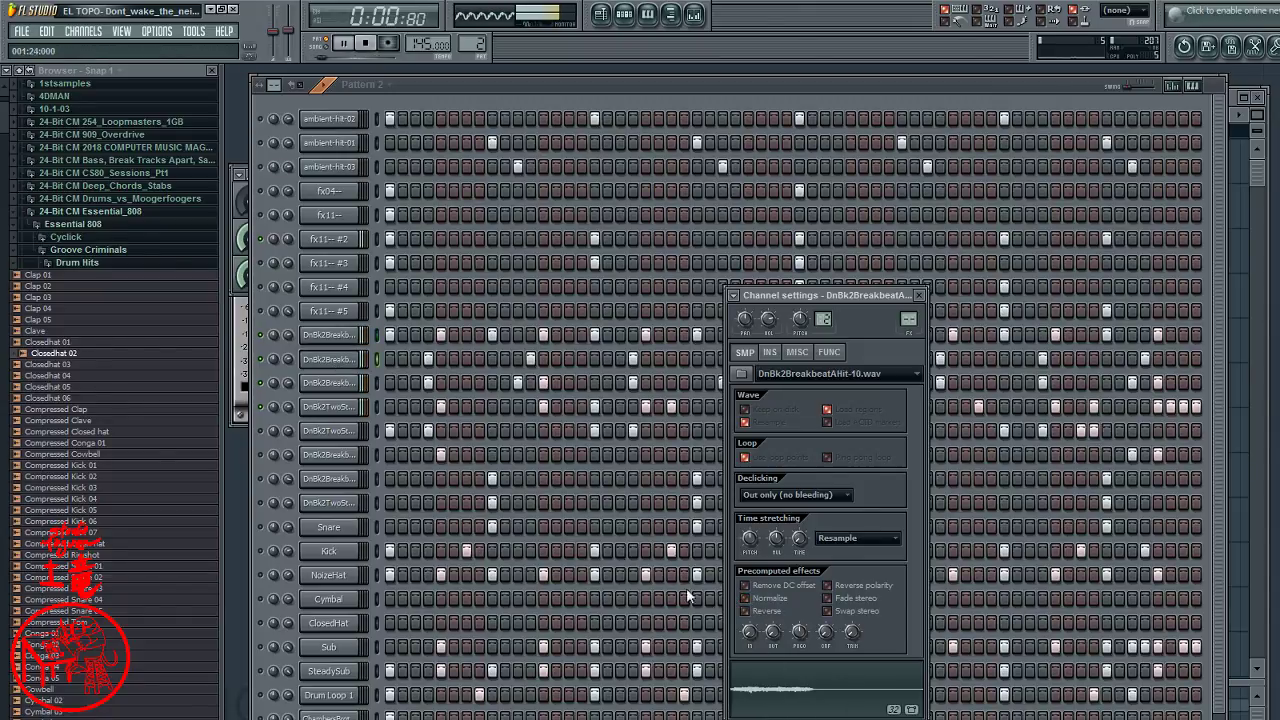
{"action": "left_click", "coordinate": [745, 600]}
{"action": "left_click", "coordinate": [328, 385]}
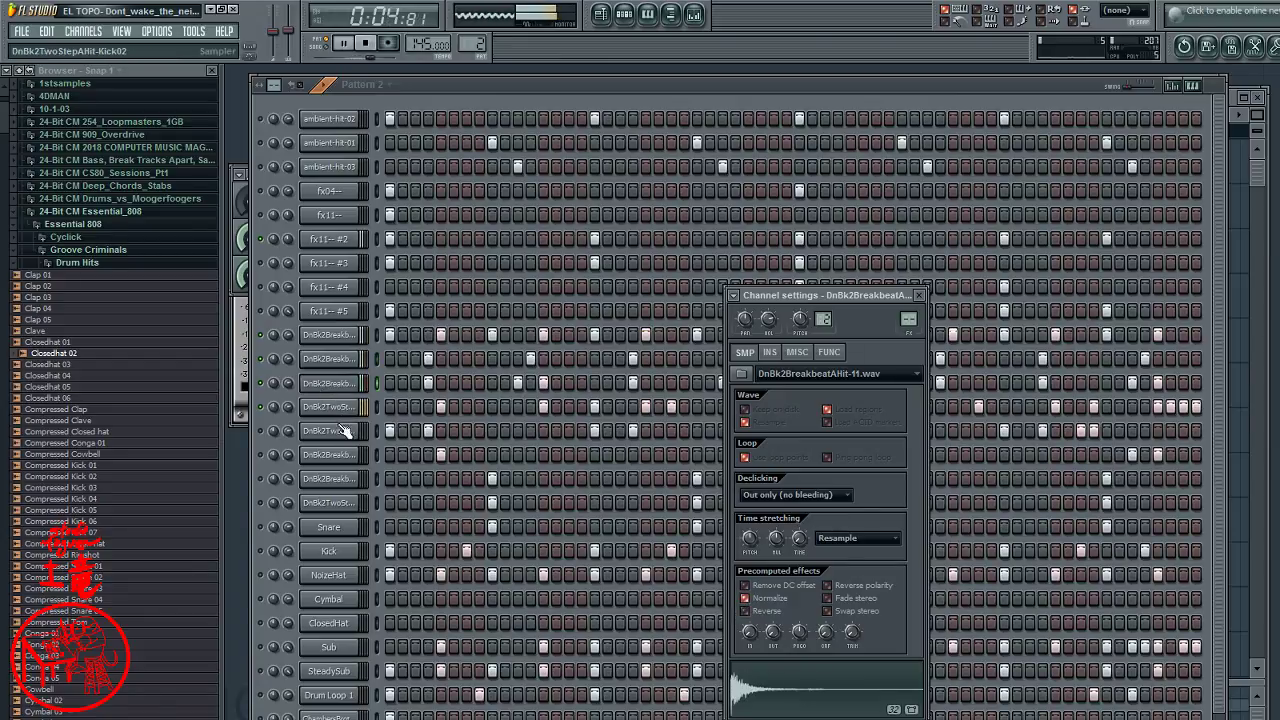
{"action": "left_click", "coordinate": [341, 408]}
{"action": "left_click", "coordinate": [745, 598]}
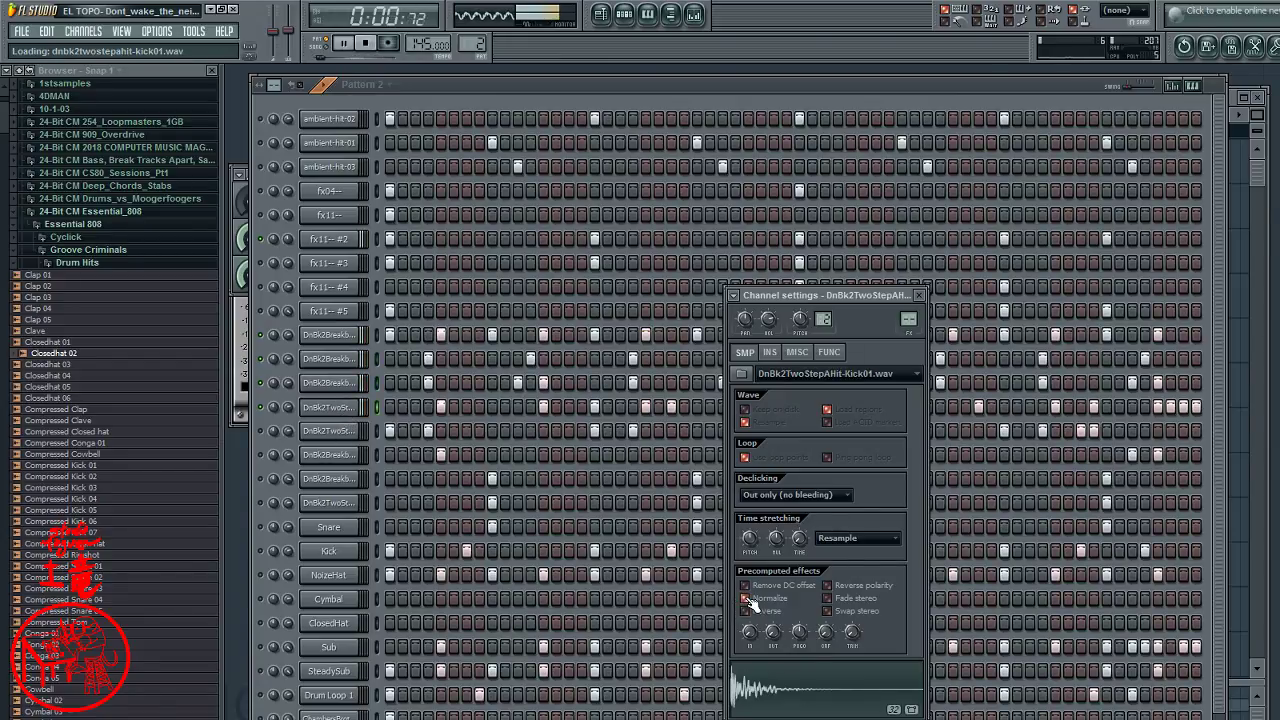
{"action": "left_click", "coordinate": [340, 432]}
{"action": "left_click", "coordinate": [745, 598]}
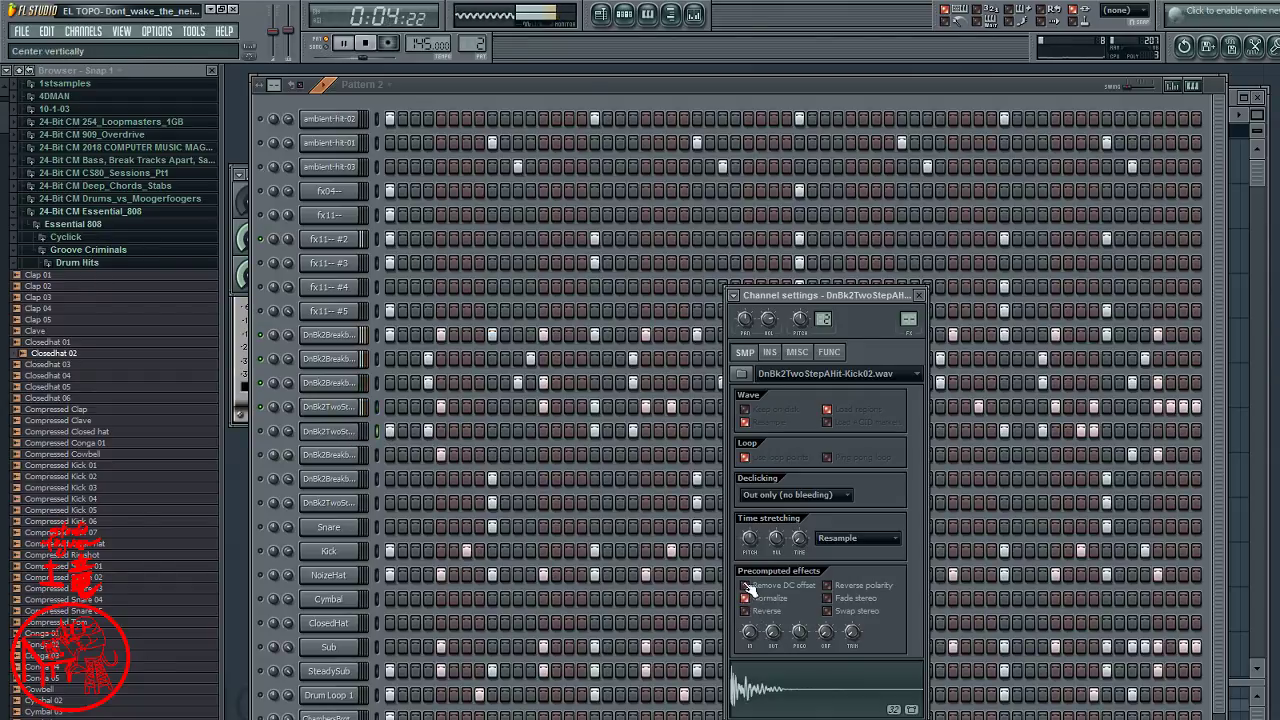
- Normalize the DnBk2 samples BreakbeatAHit-06 and BreakbeatAHit-02 in their channel settings
{"action": "left_click", "coordinate": [340, 438]}
{"action": "left_click", "coordinate": [334, 441]}
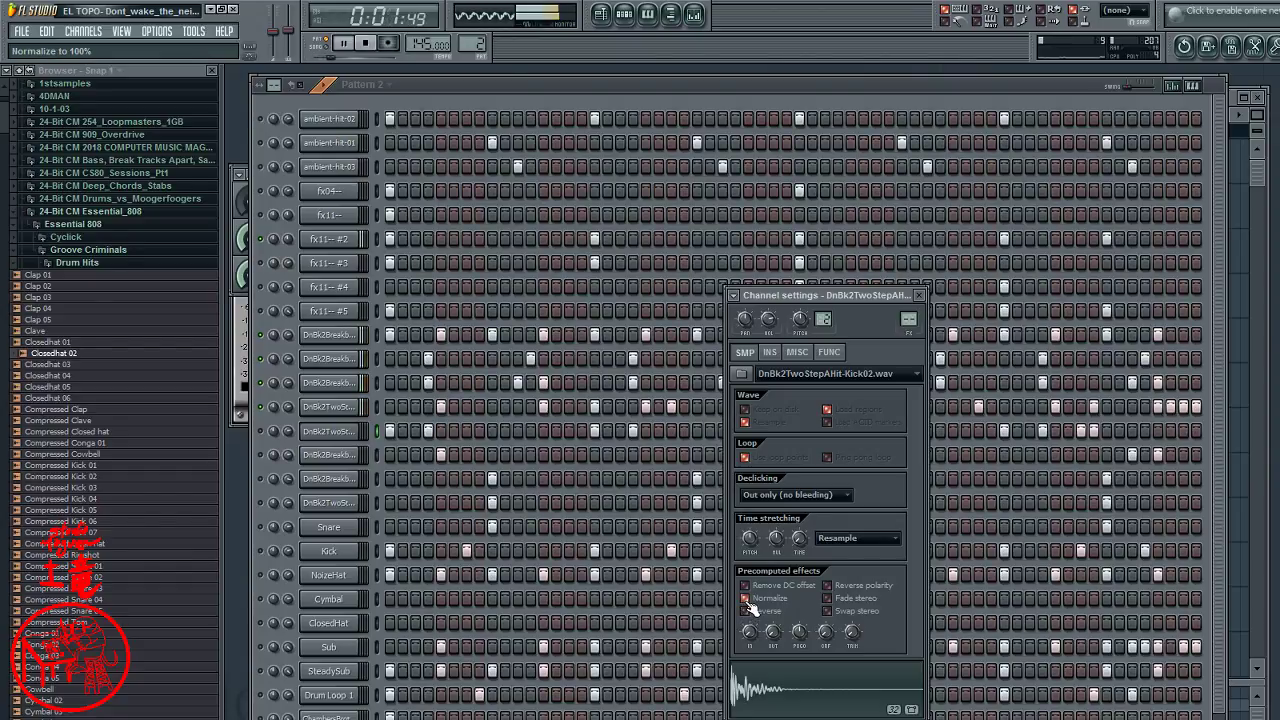
{"action": "left_click", "coordinate": [316, 433]}
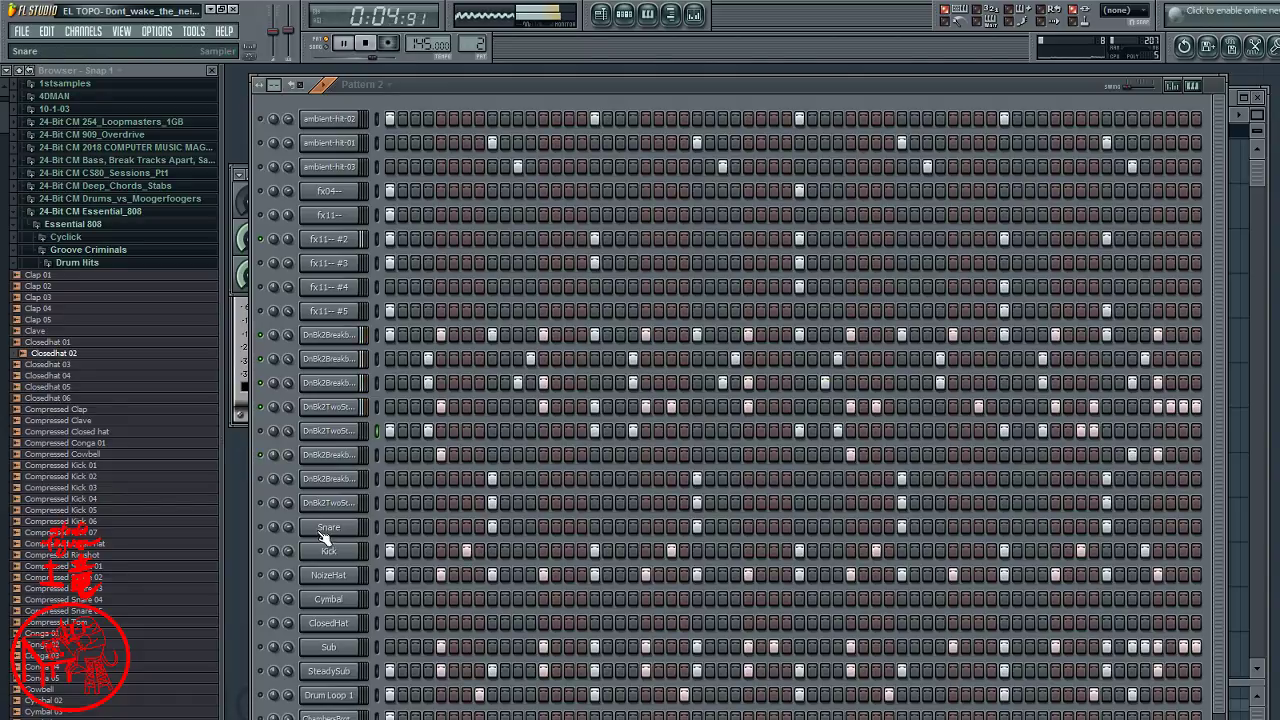
{"action": "left_click", "coordinate": [314, 465]}
{"action": "left_click", "coordinate": [745, 598]}
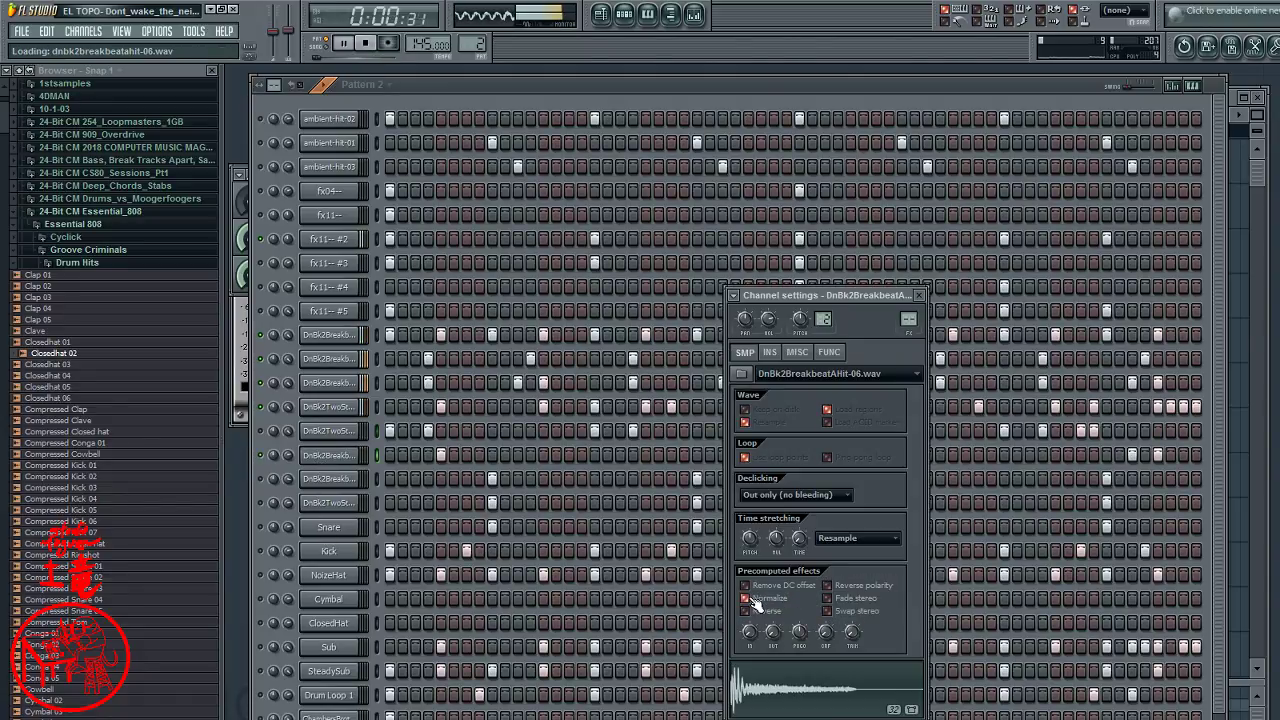
{"action": "left_click", "coordinate": [328, 455]}
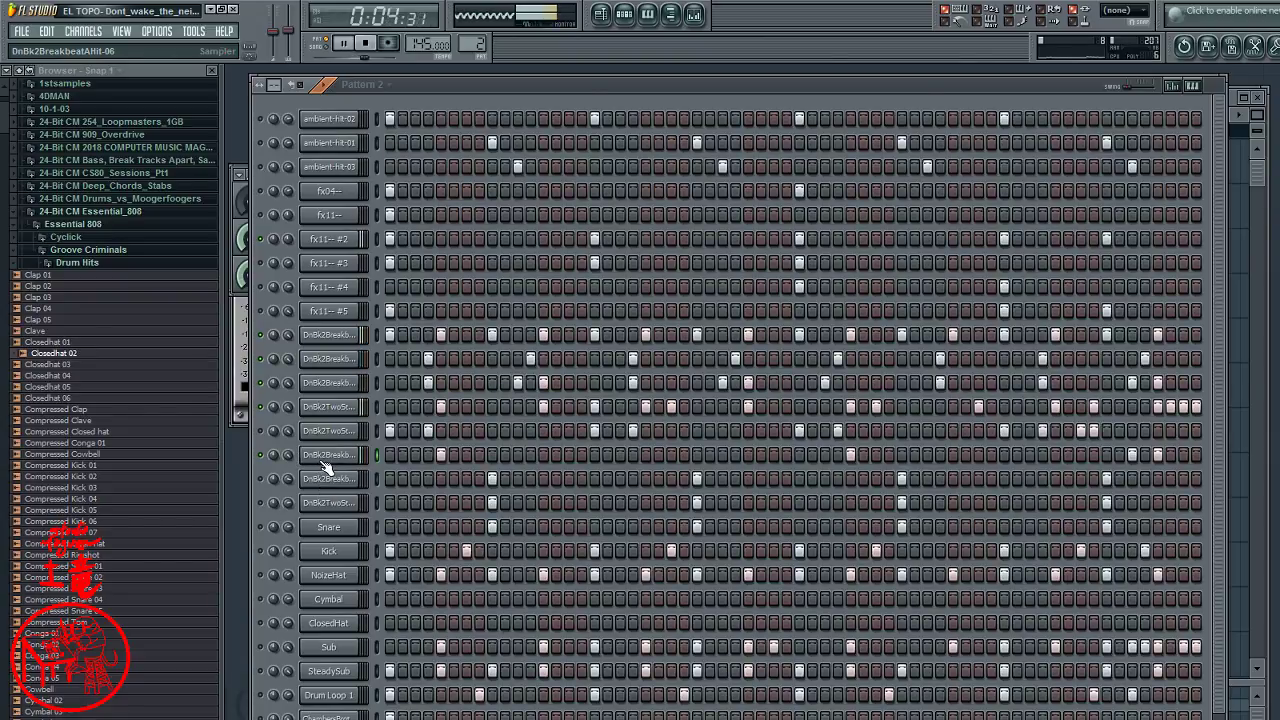
{"action": "left_click", "coordinate": [324, 463]}
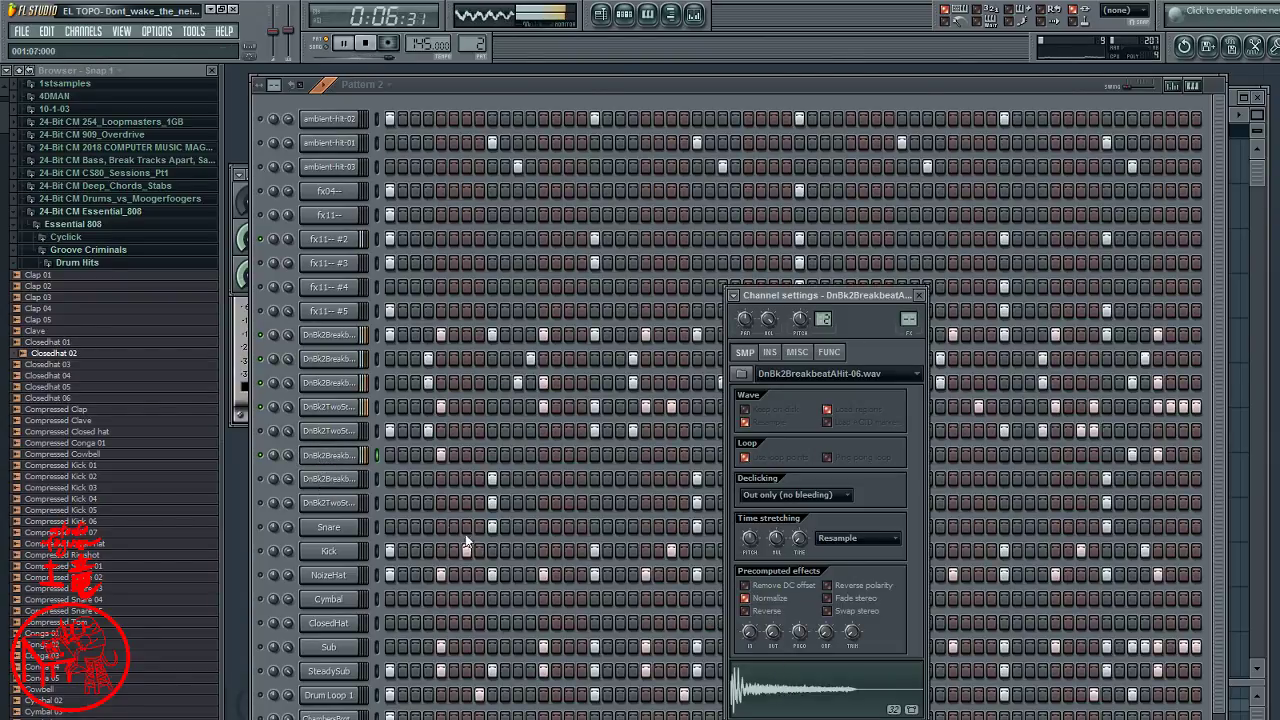
{"action": "left_click", "coordinate": [323, 482]}
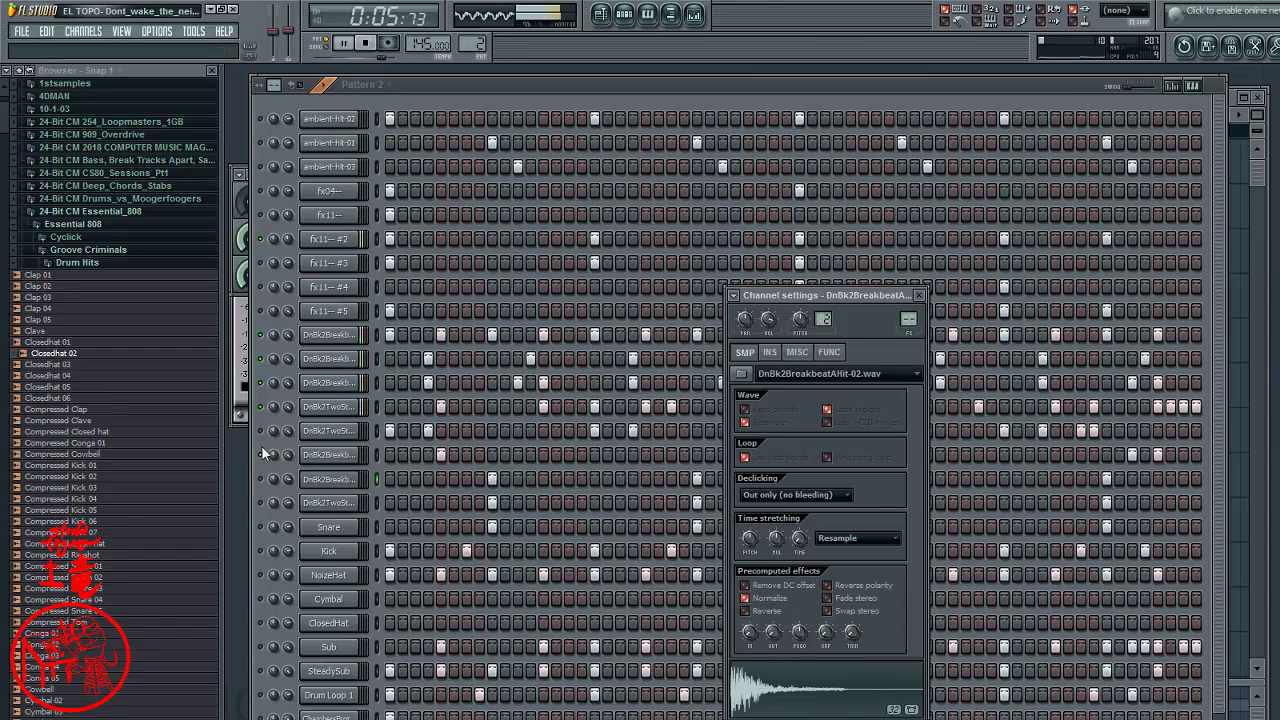
- Audition the channels from DnBk2TwoStepAHit-Kick02 down to Kick in the playing Pattern 2, with the channels above muted
{"action": "key", "text": "Escape"}
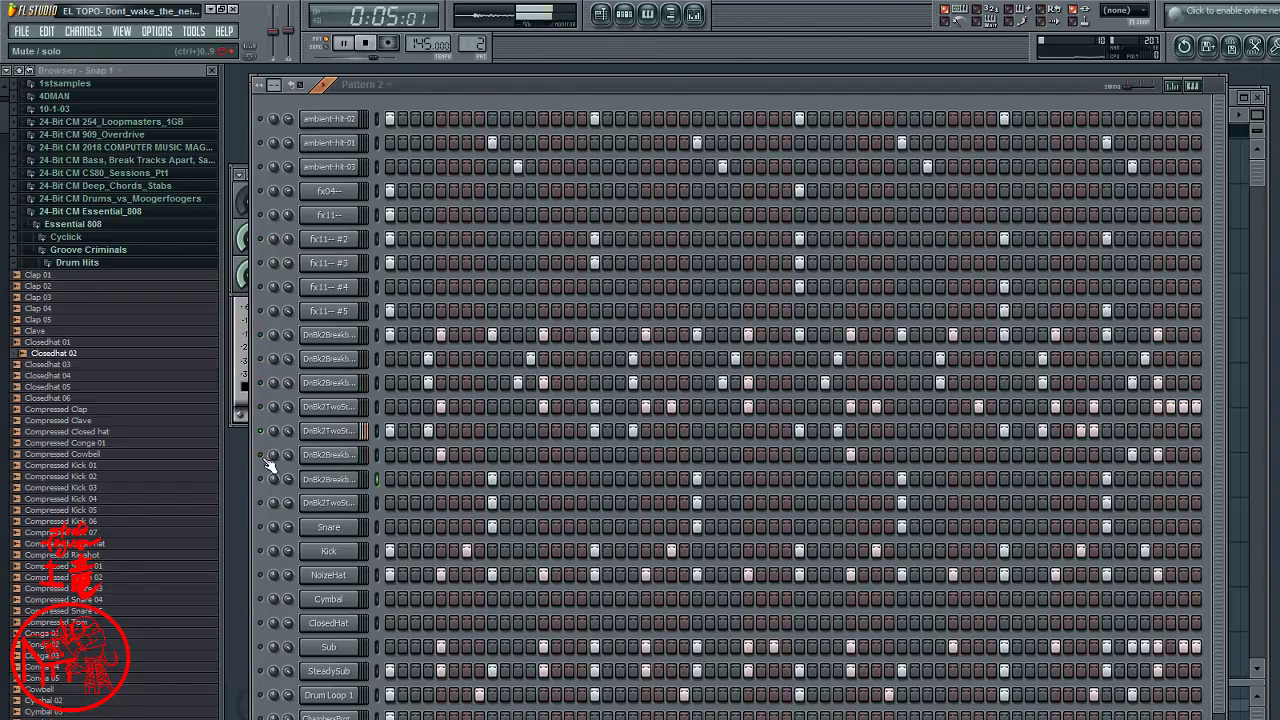
{"action": "left_click_drag", "start_coordinate": [267, 462], "coordinate": [265, 543]}
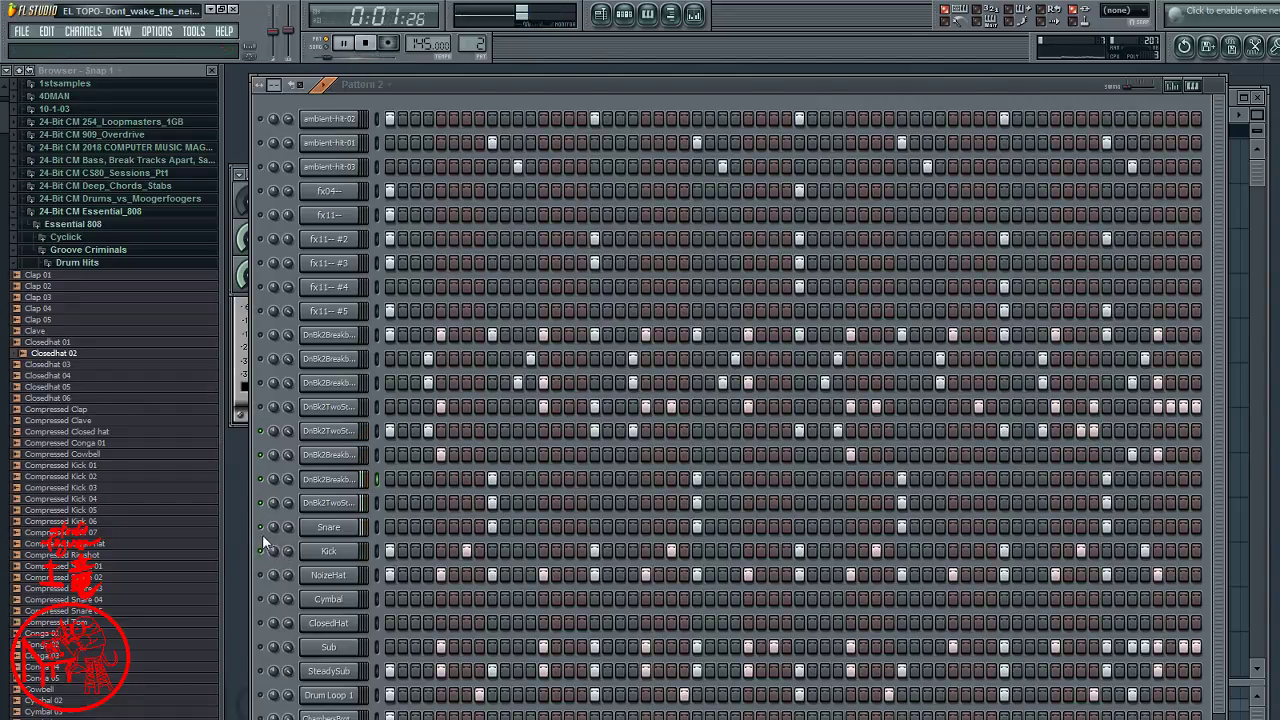
{"action": "scroll", "coordinate": [270, 540], "scroll_direction": "down", "scroll_amount": 3}
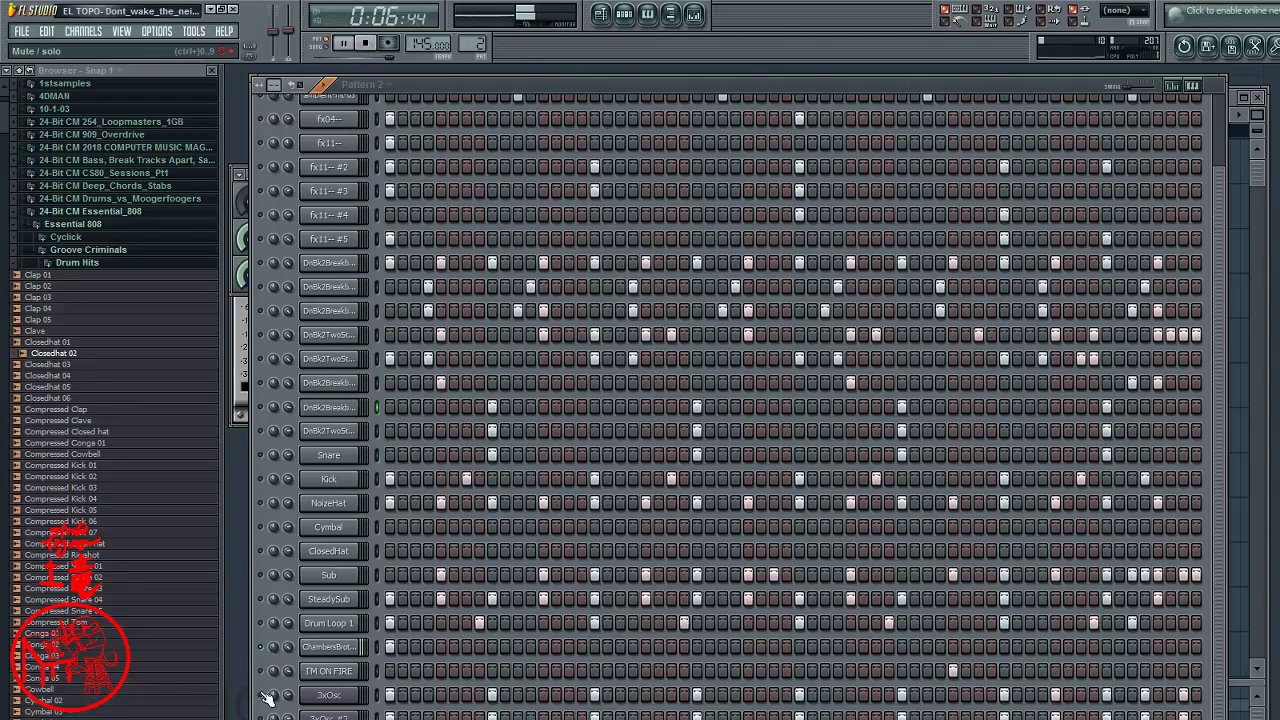
- Raise the root note of the 3xOsc channel on its testing keyboard and close its settings
{"action": "left_click", "coordinate": [322, 697]}
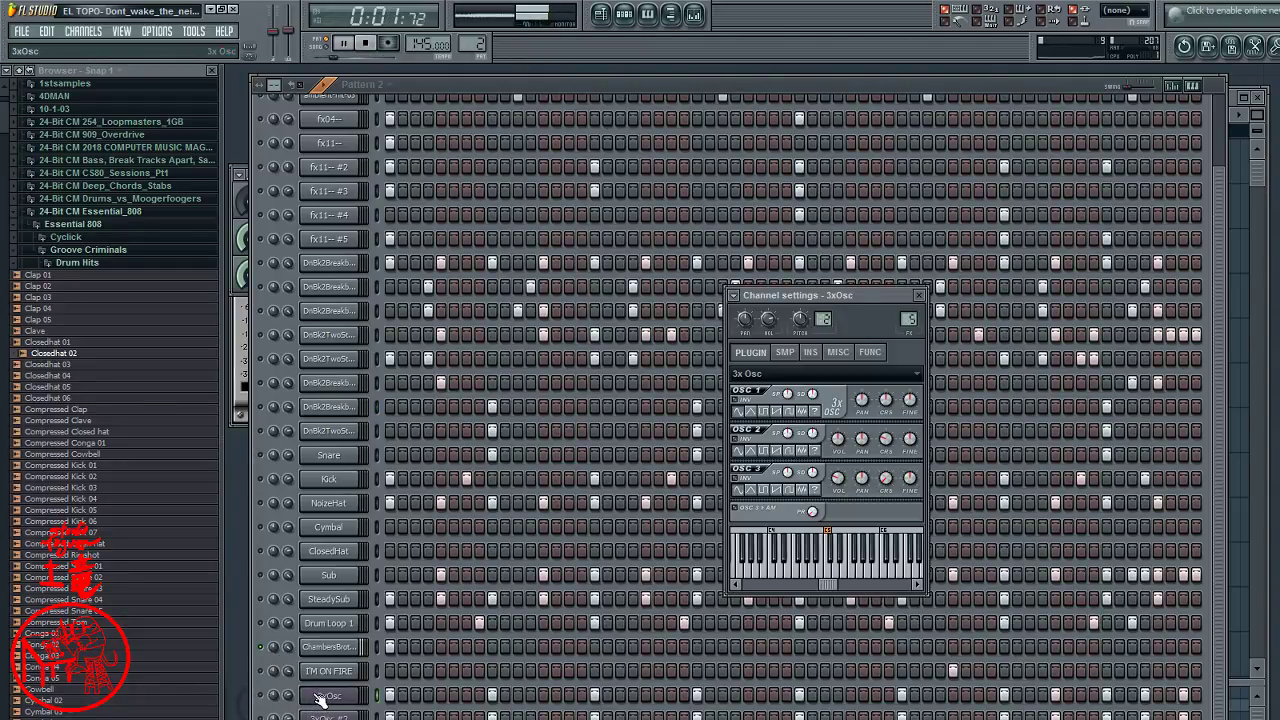
{"action": "left_click", "coordinate": [917, 585]}
{"action": "left_click", "coordinate": [917, 586]}
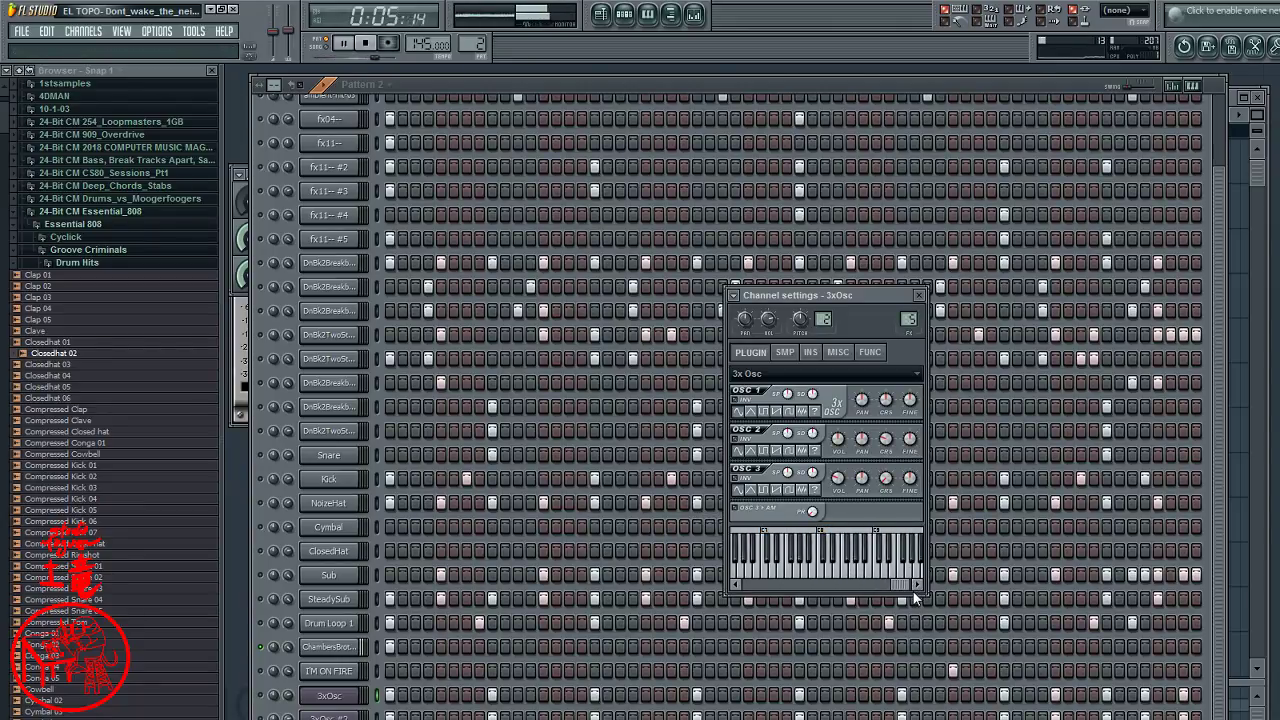
{"action": "left_click", "coordinate": [739, 585]}
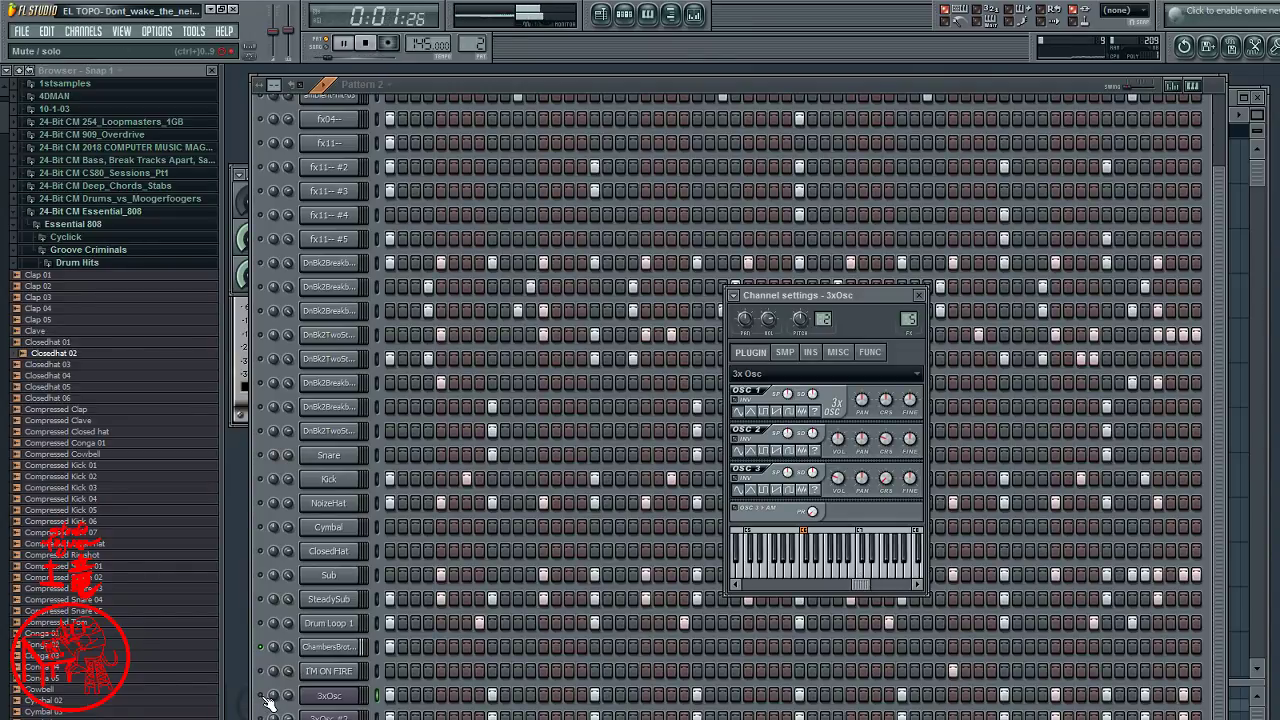
{"action": "key", "text": "Escape"}
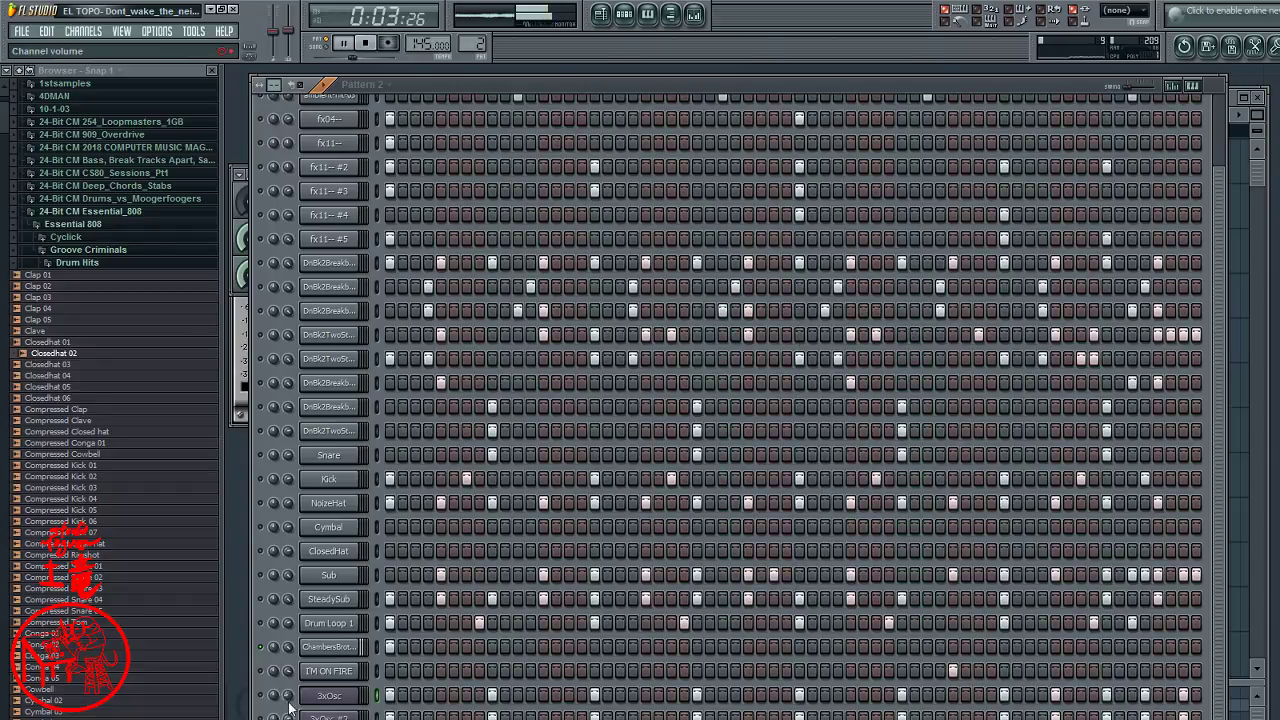
- Set the 3xOsc channel's volume to 35% and move its root note further up the testing keyboard
{"action": "mouse_move", "coordinate": [287, 702]}
{"action": "left_mouse_down"}
{"action": "mouse_move", "coordinate": [287, 716]}
{"action": "mouse_move", "coordinate": [287, 688]}
{"action": "left_mouse_up"}
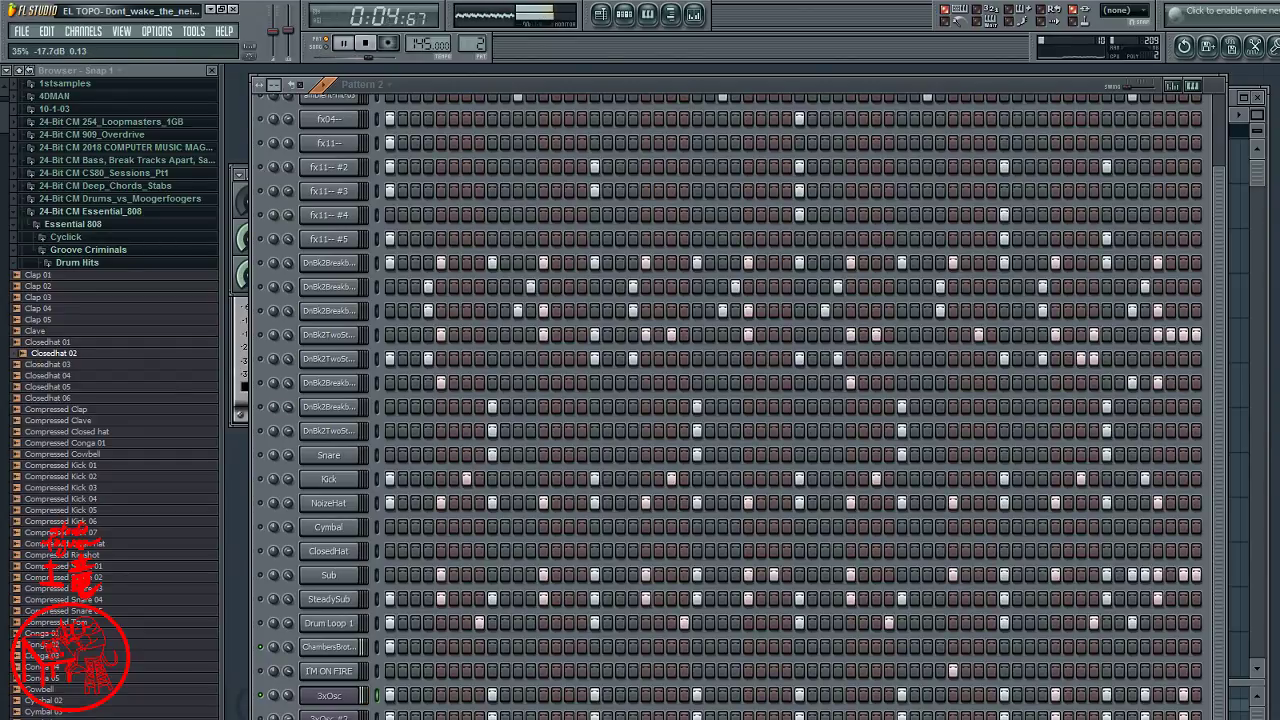
{"action": "left_click", "coordinate": [329, 697]}
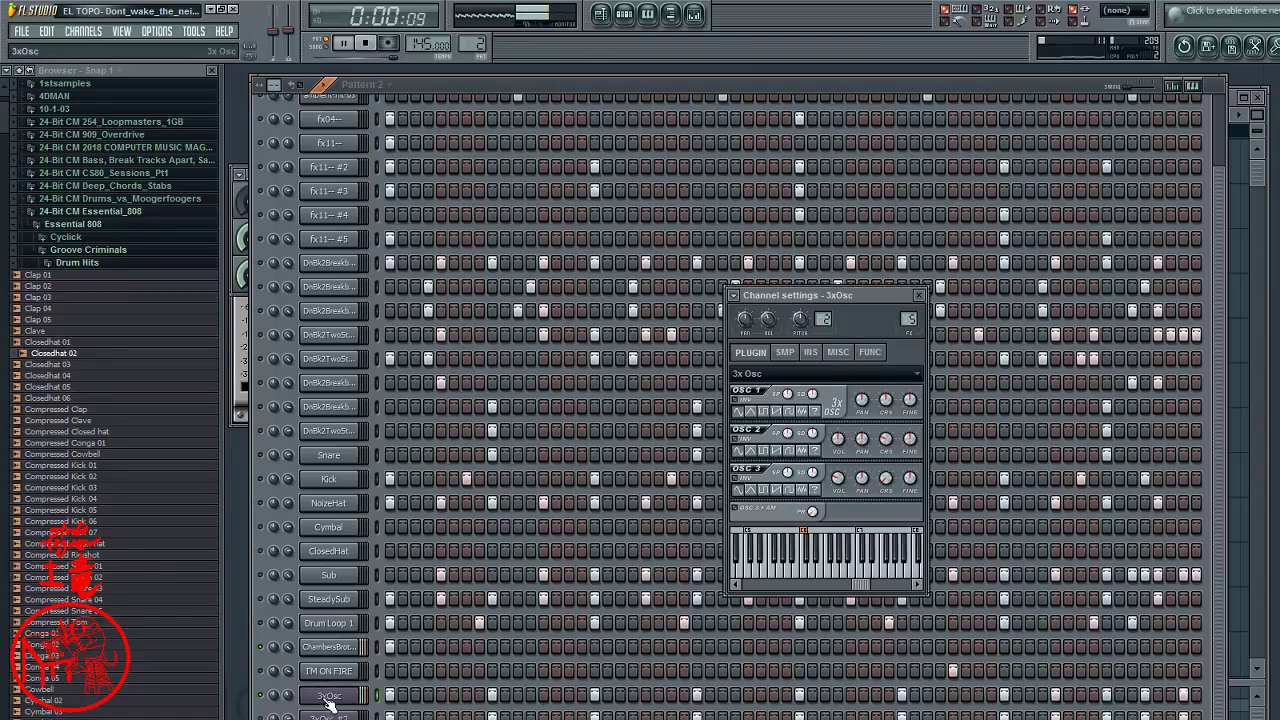
{"action": "right_click", "coordinate": [859, 581]}
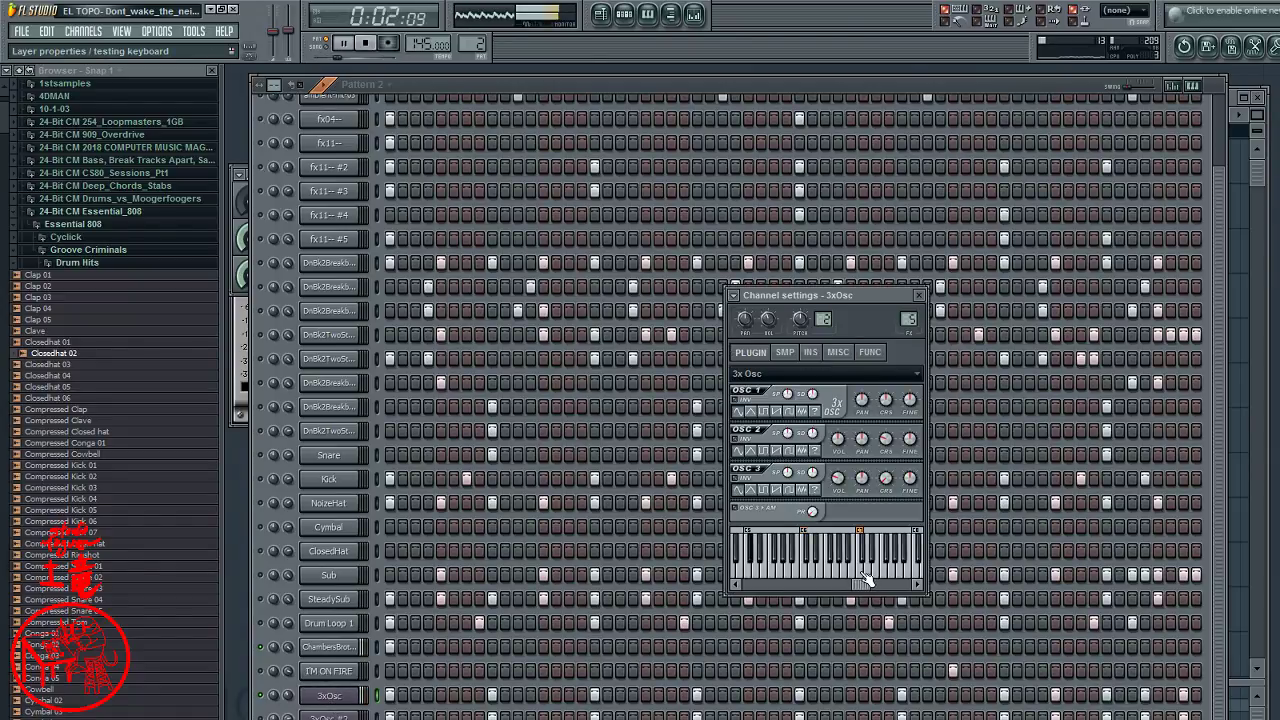
{"action": "mouse_move", "coordinate": [859, 583]}
{"action": "left_mouse_down"}
{"action": "mouse_move", "coordinate": [895, 595]}
{"action": "mouse_move", "coordinate": [900, 575]}
{"action": "left_mouse_up"}
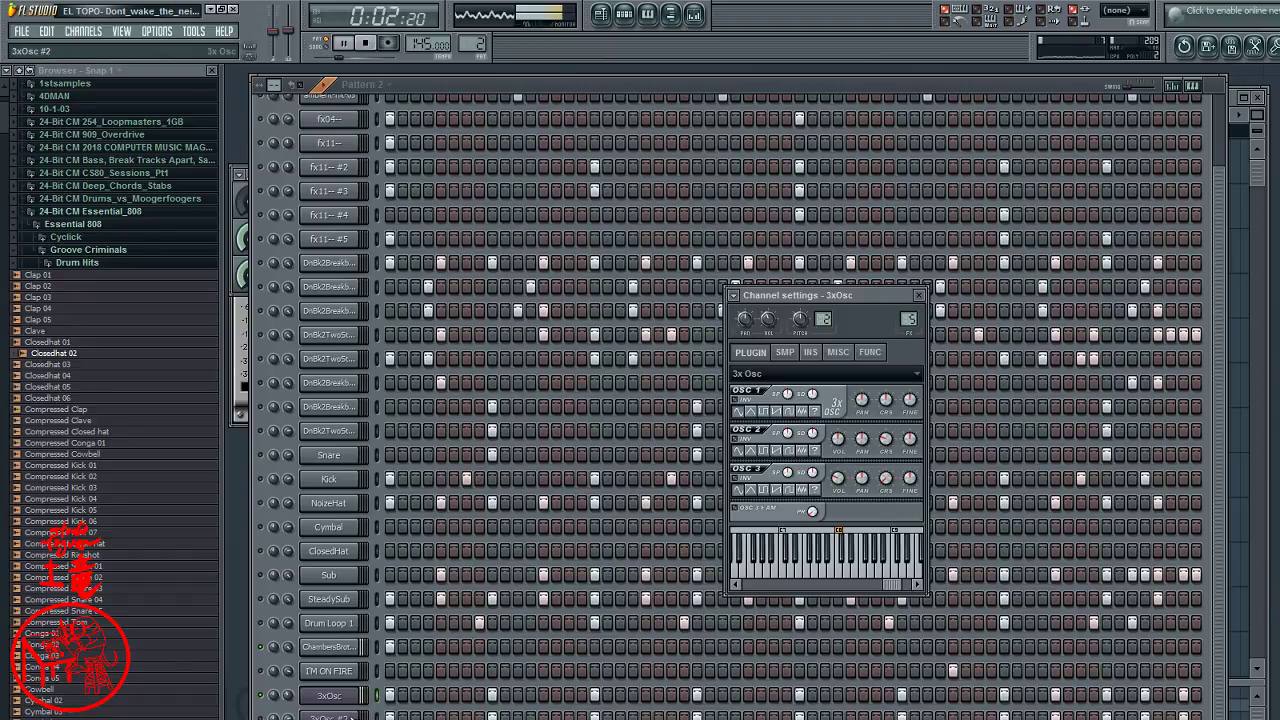
- Set the root note of the 3xOsc #2 channel to the same high C as the 3xOsc channel
{"action": "left_click", "coordinate": [330, 716]}
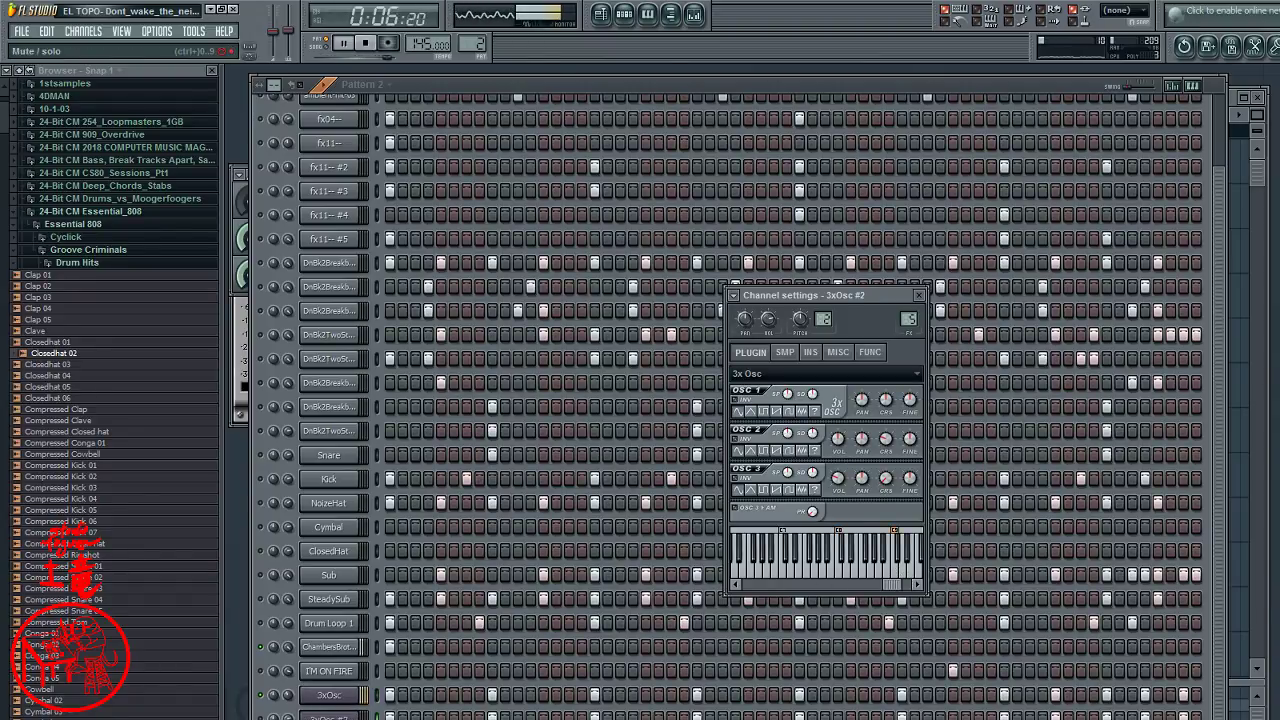
{"action": "left_click", "coordinate": [330, 716]}
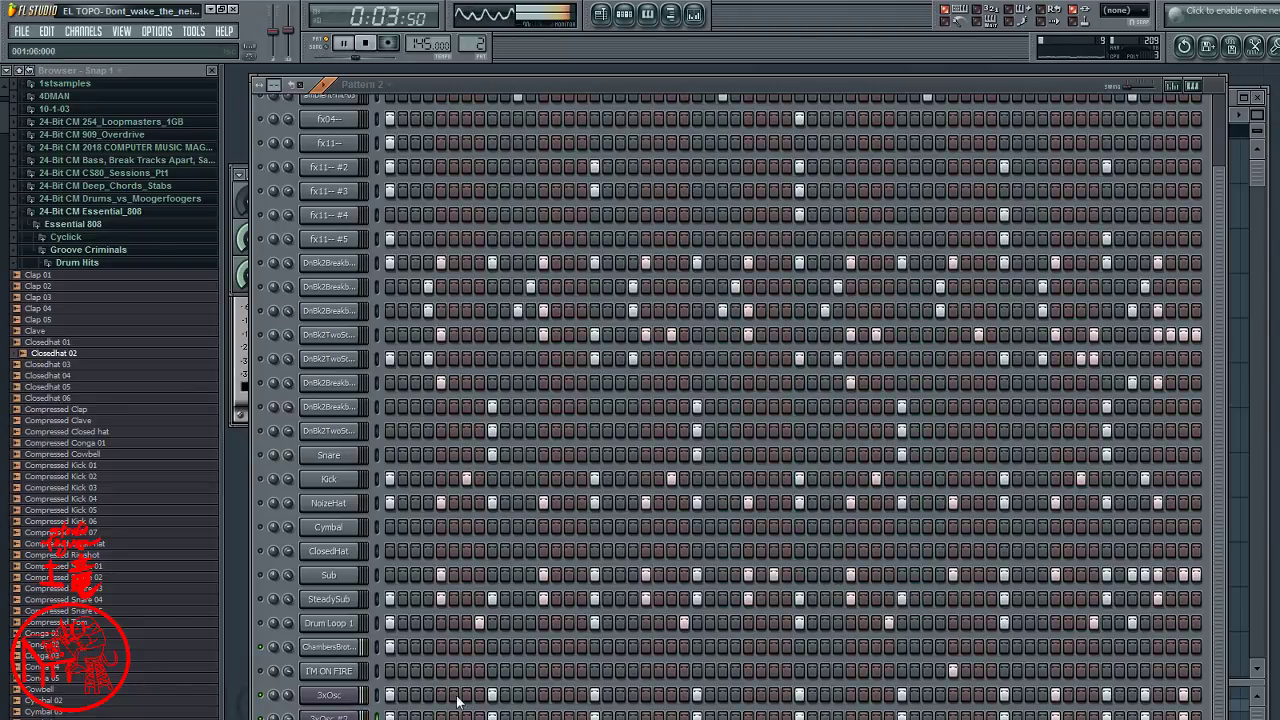
{"action": "left_click", "coordinate": [330, 716]}
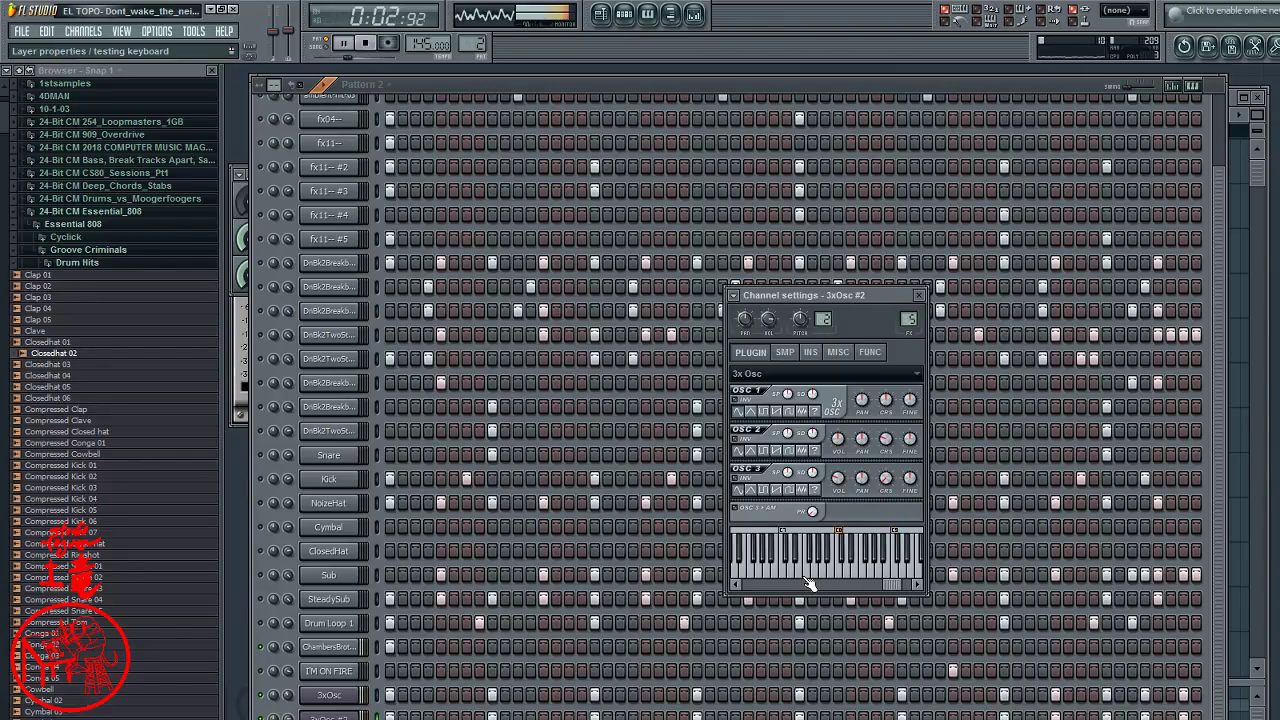
- Audition Pattern 2 with Drum Loop 1 brought in, and stop playback with all its channels muted
{"action": "left_click", "coordinate": [263, 621]}
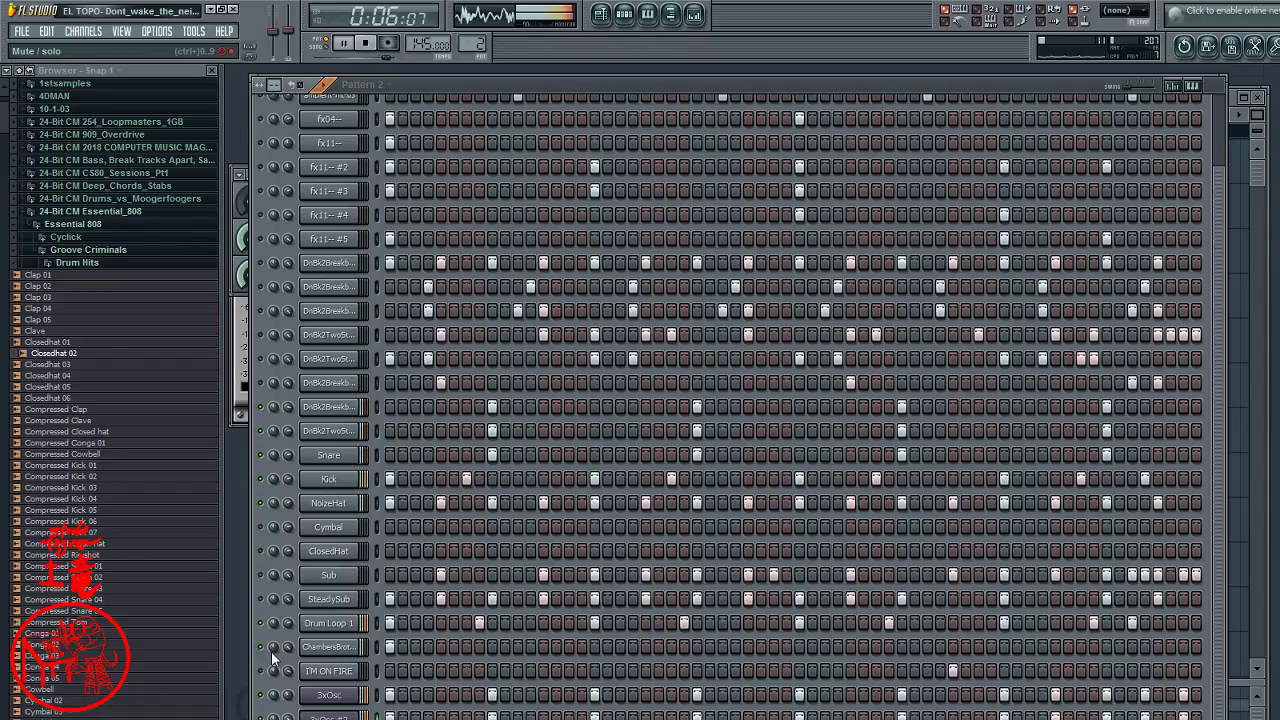
{"action": "left_click", "coordinate": [262, 647]}
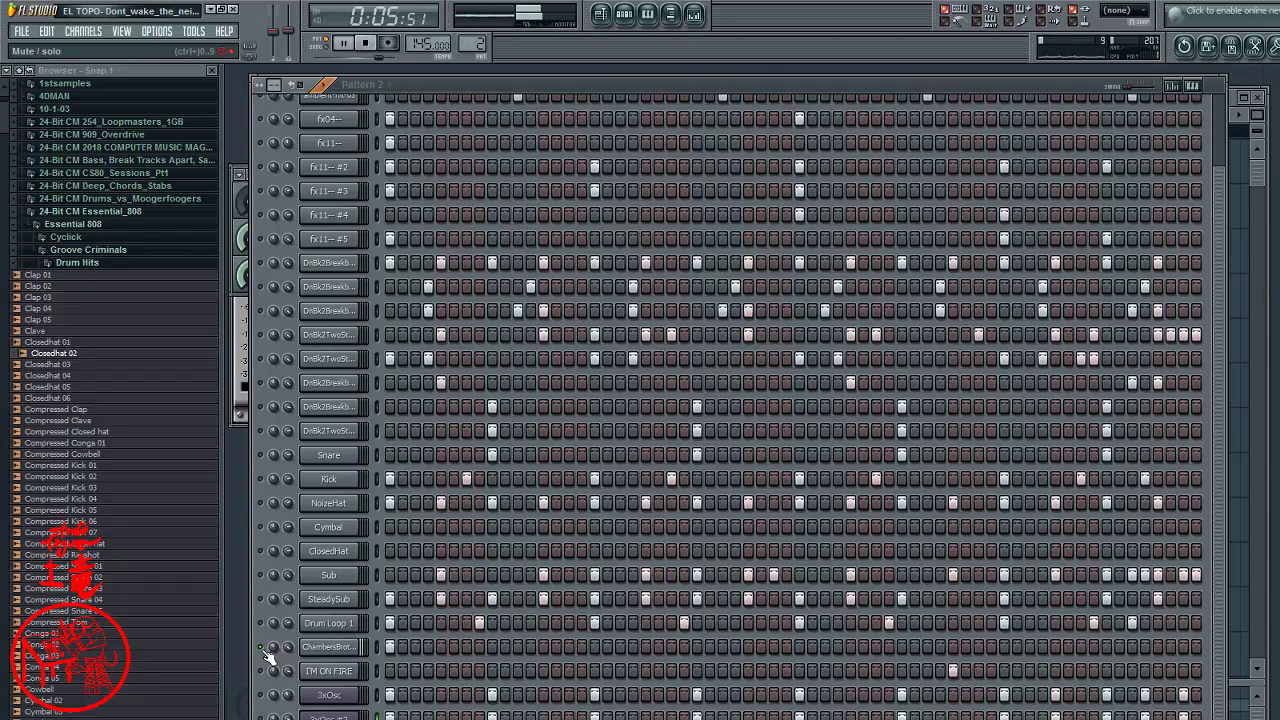
{"action": "left_click", "coordinate": [366, 44]}
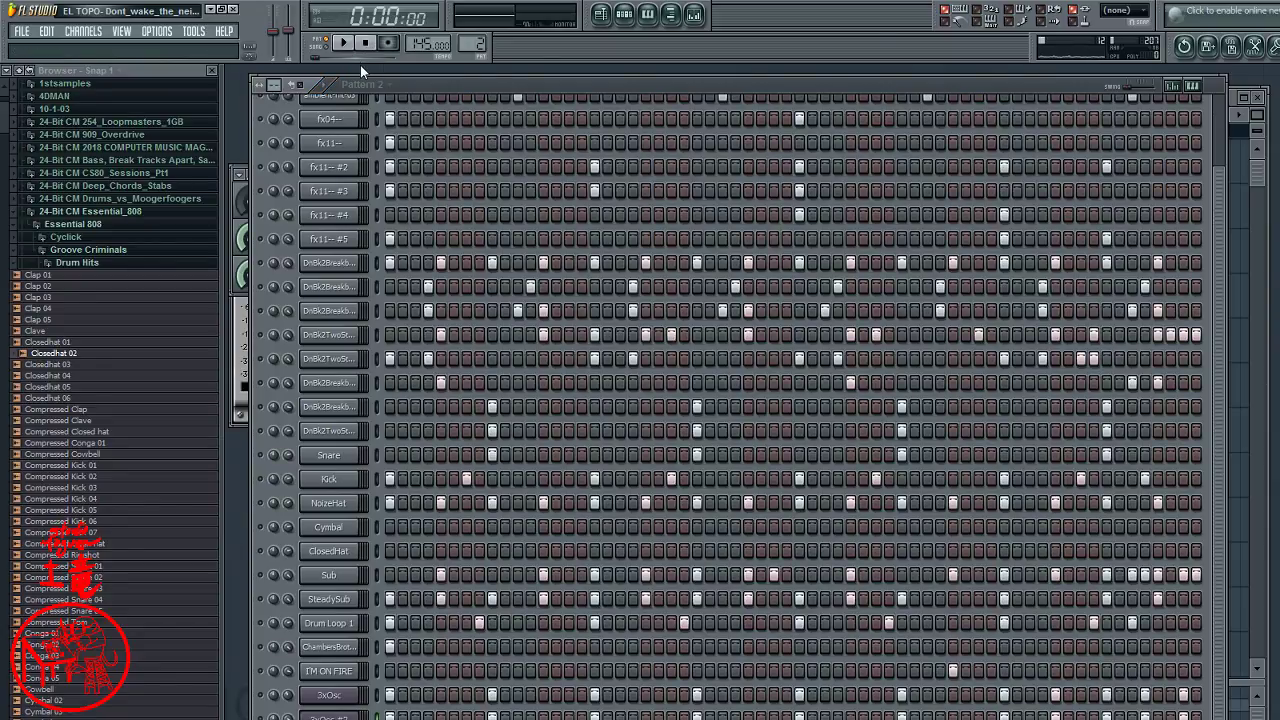